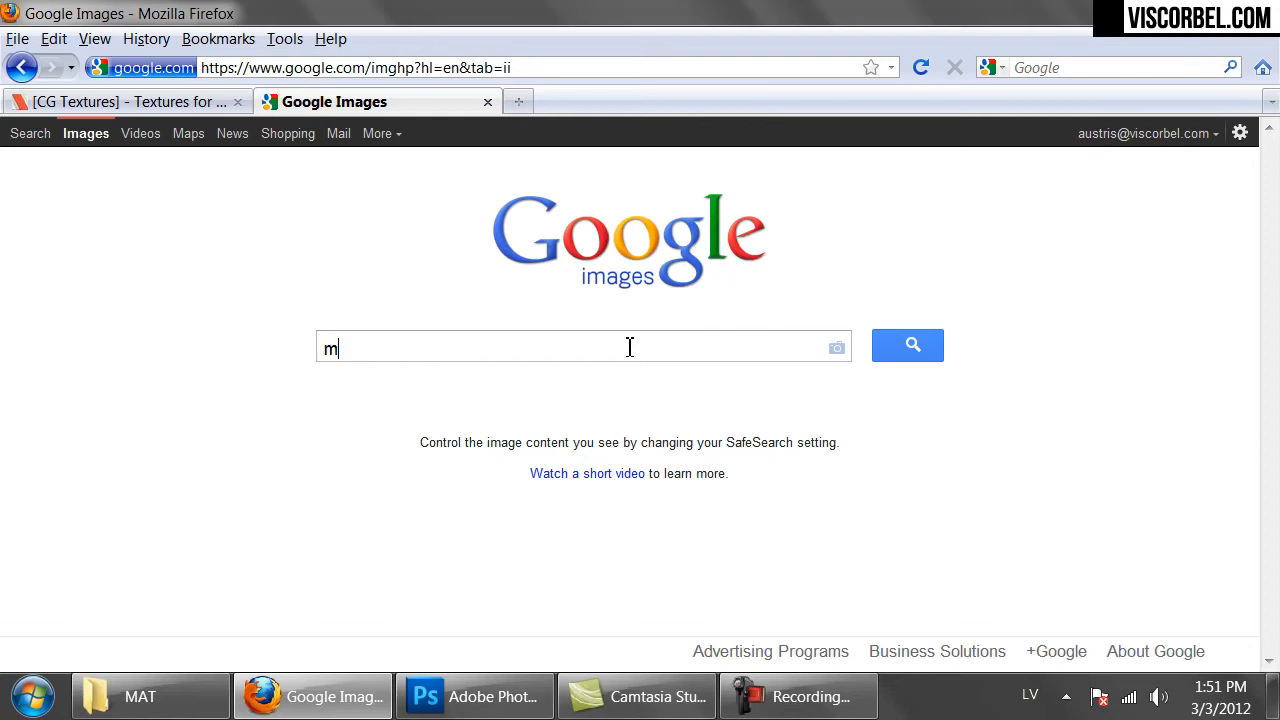
Search Google Images for "marble" and restrict the results to large images
key("Return")
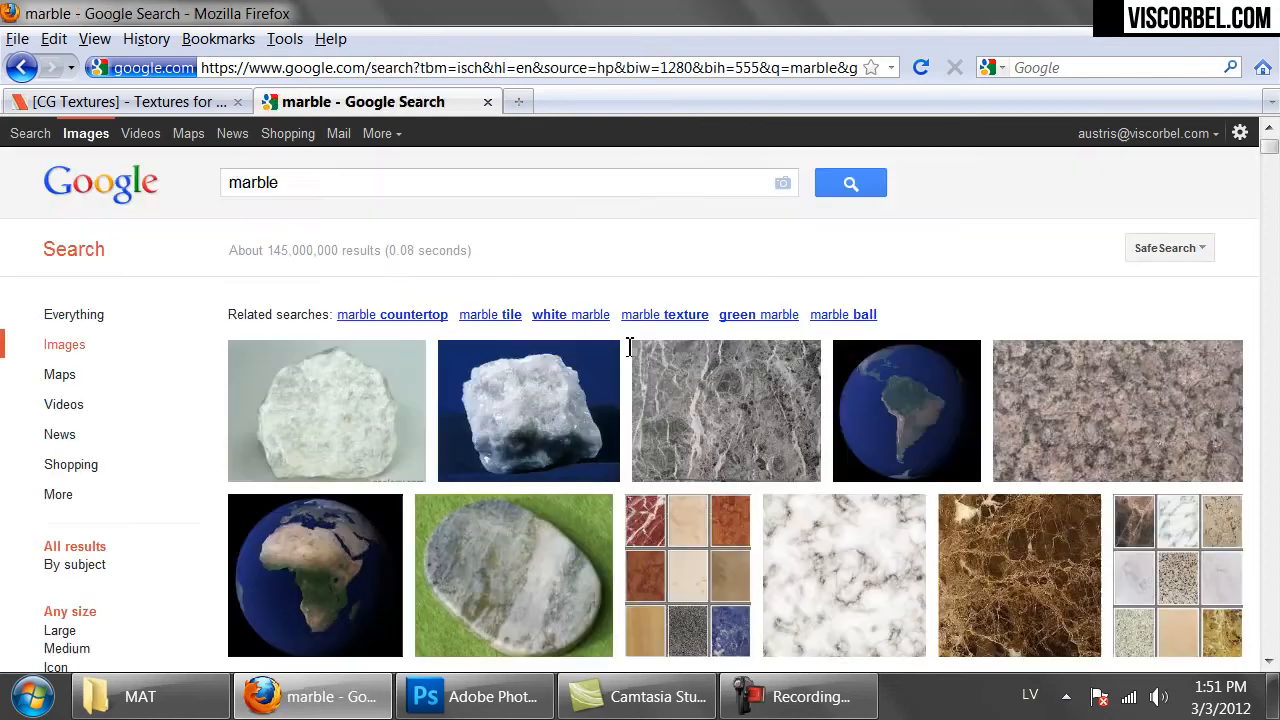
scroll(193, 368, "down", 4)
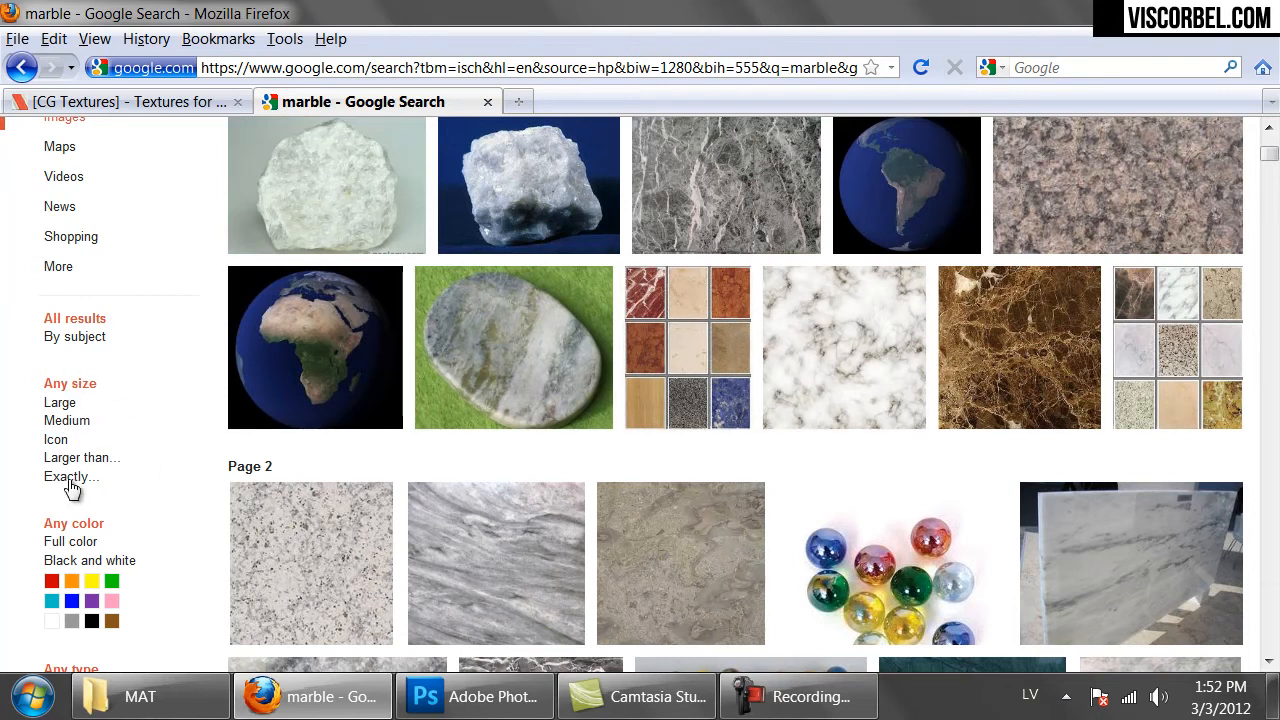
left_click(58, 403)
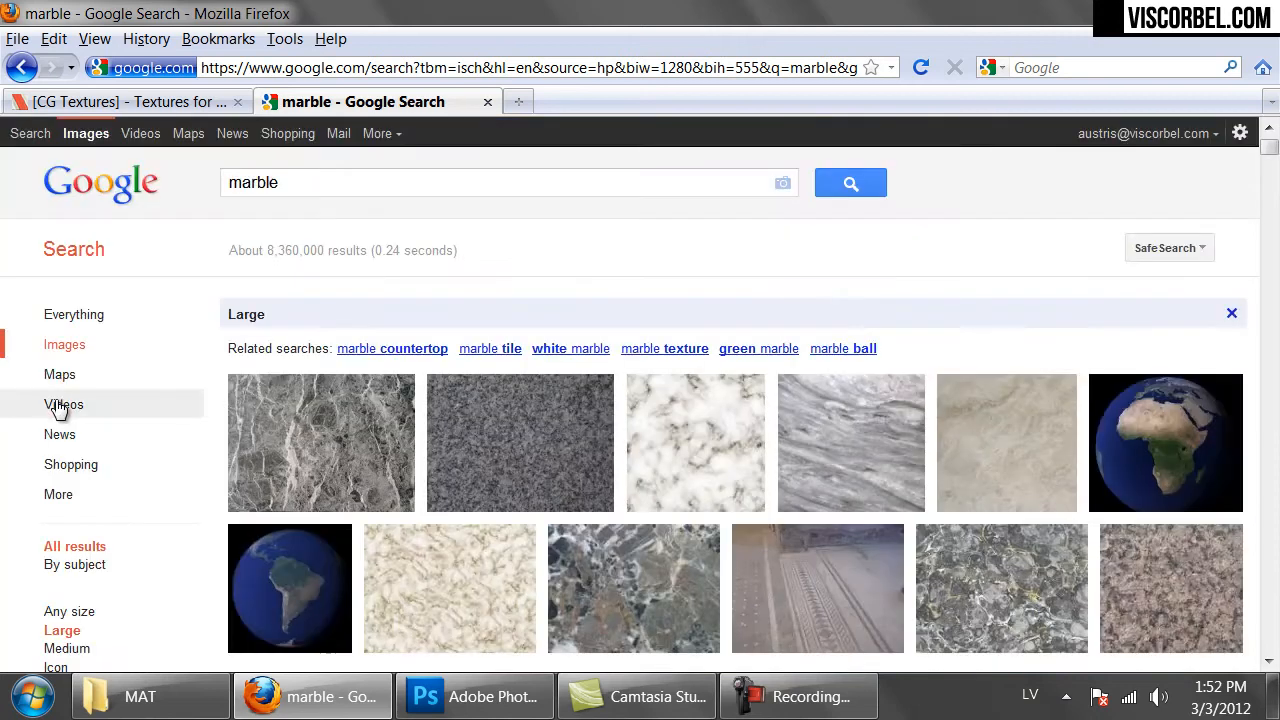
Browse the large marble images and open the brown 1000 × 1000 Casa Emperador marble result from questech.com
scroll(823, 270, "down", 6)
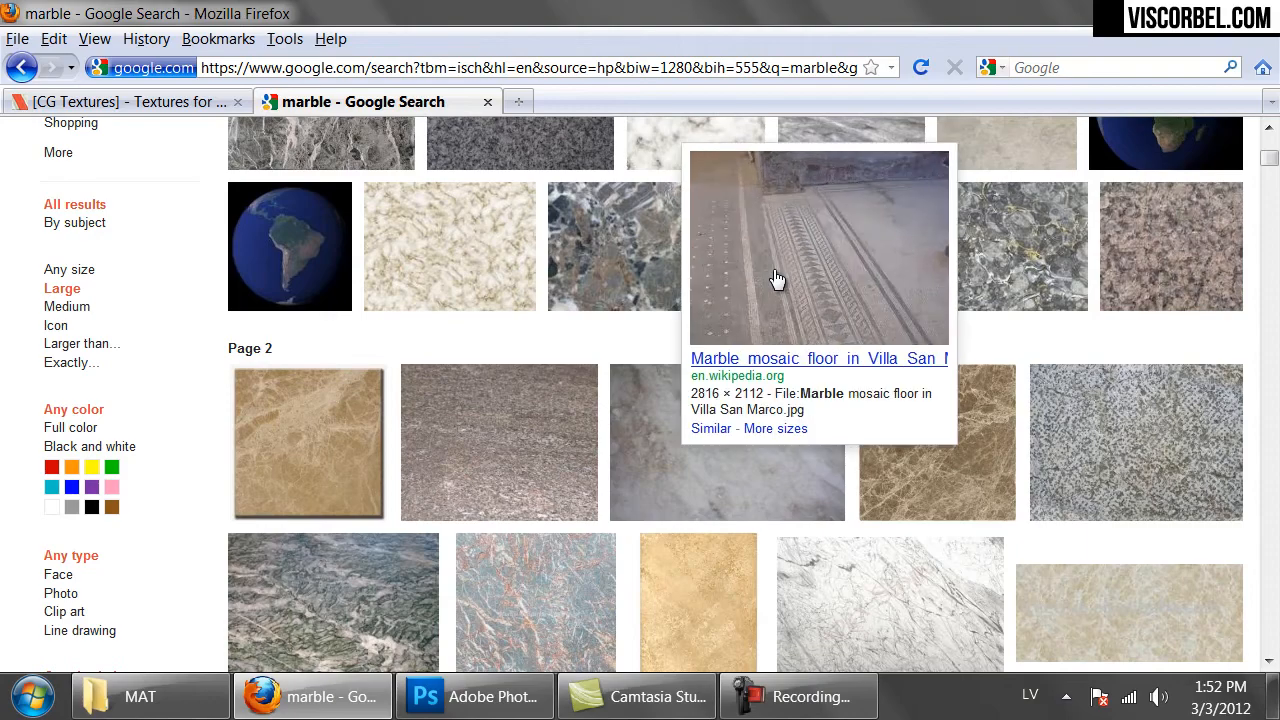
scroll(790, 280, "down", 4)
scroll(1190, 316, "down", 20)
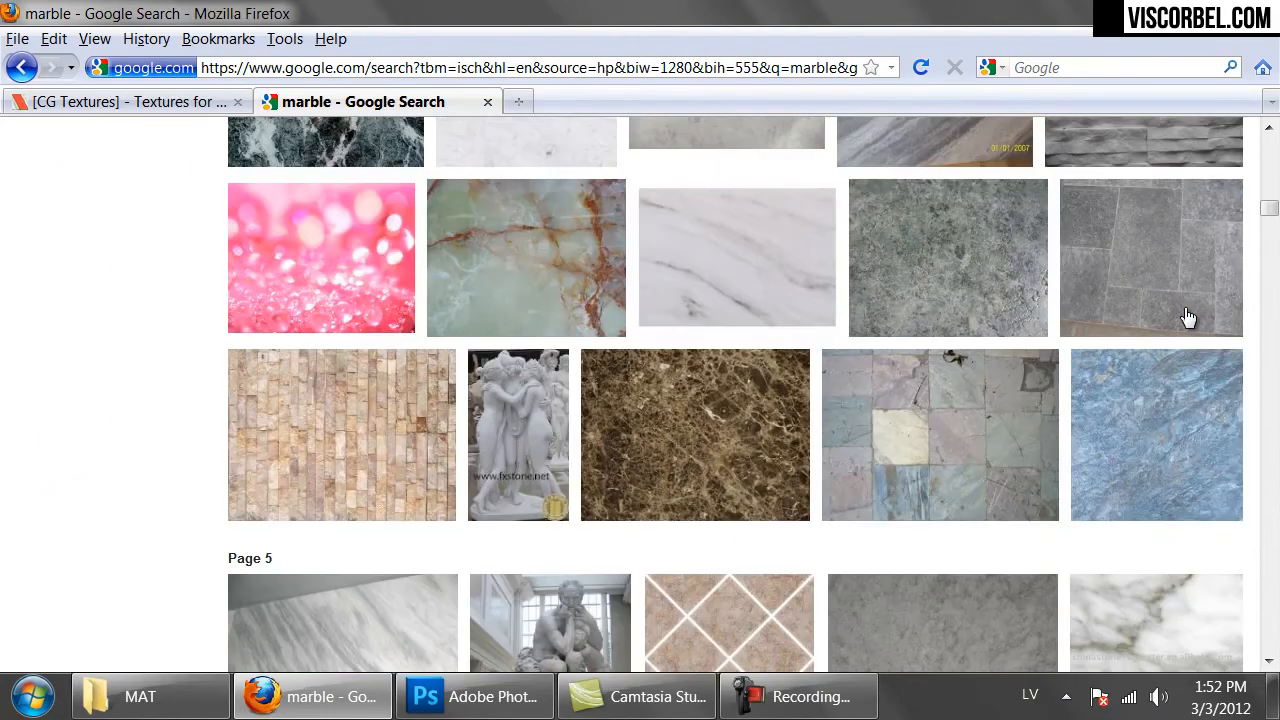
scroll(1188, 317, "down", 12)
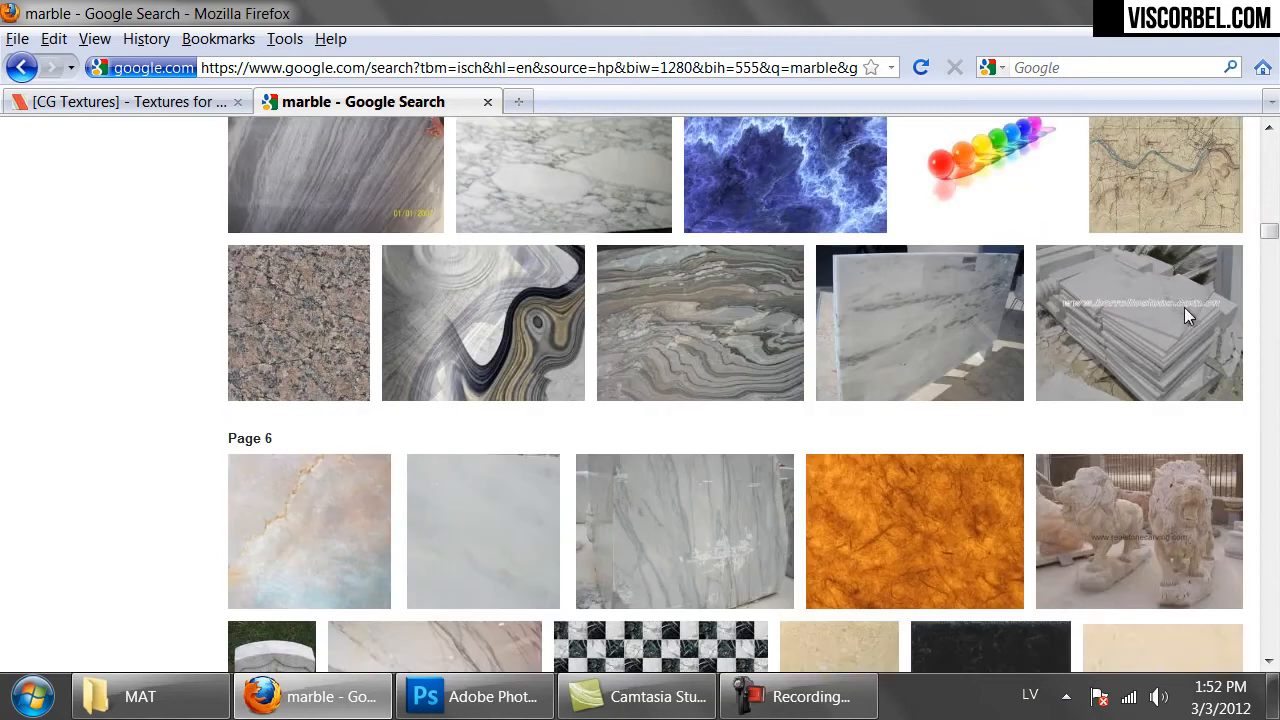
scroll(1188, 317, "down", 6)
scroll(1188, 317, "up", 20)
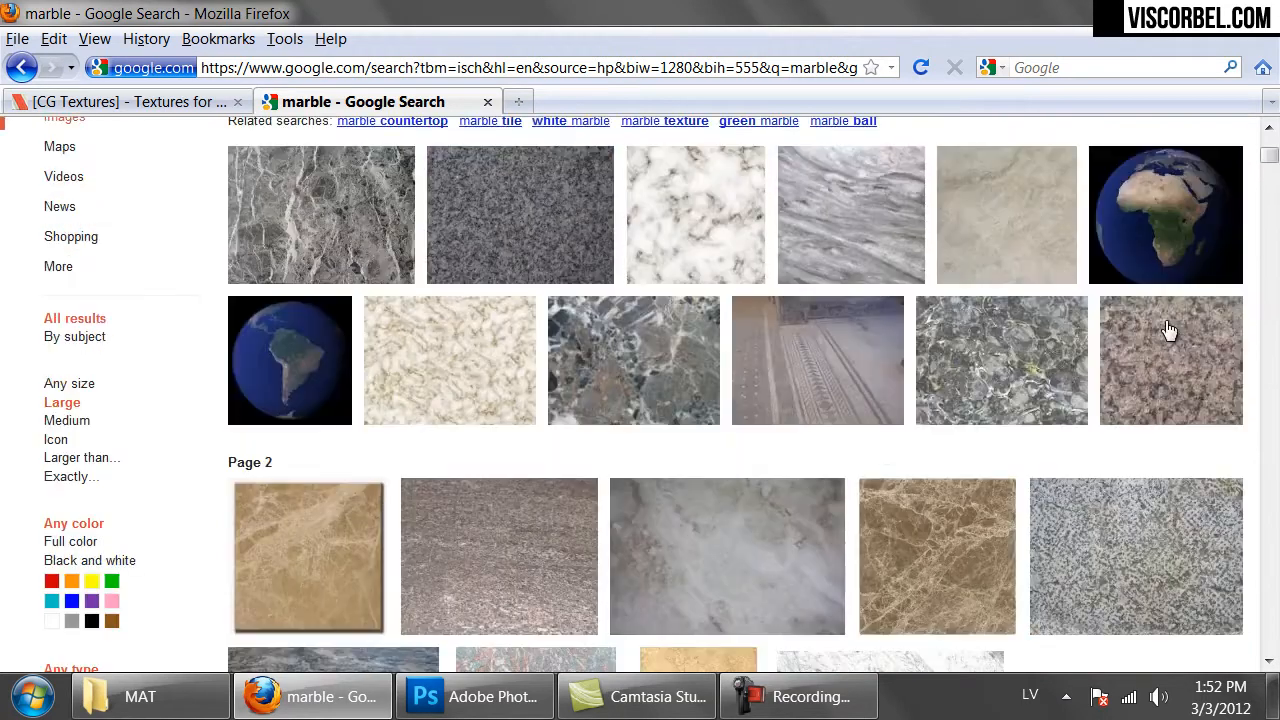
mouse_move(930, 585)
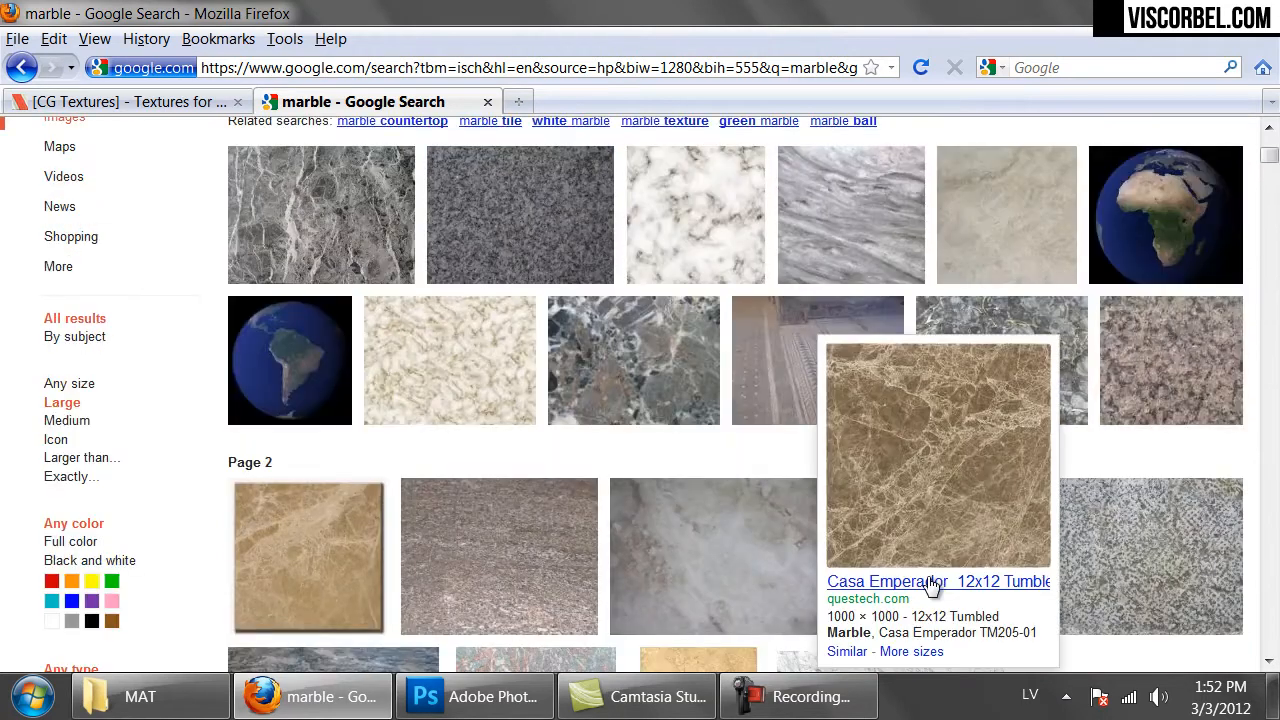
left_click(941, 502)
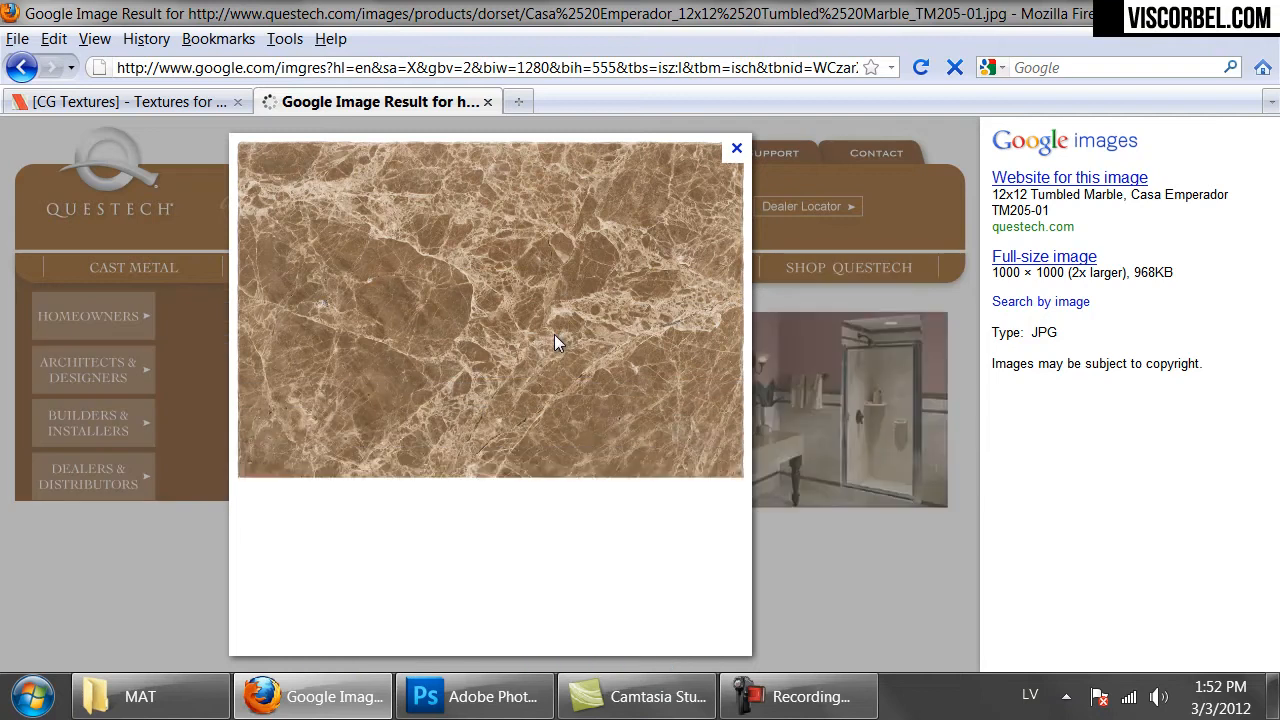
View the Casa Emperador marble image on its own at its source and copy it to the clipboard
right_click(552, 340)
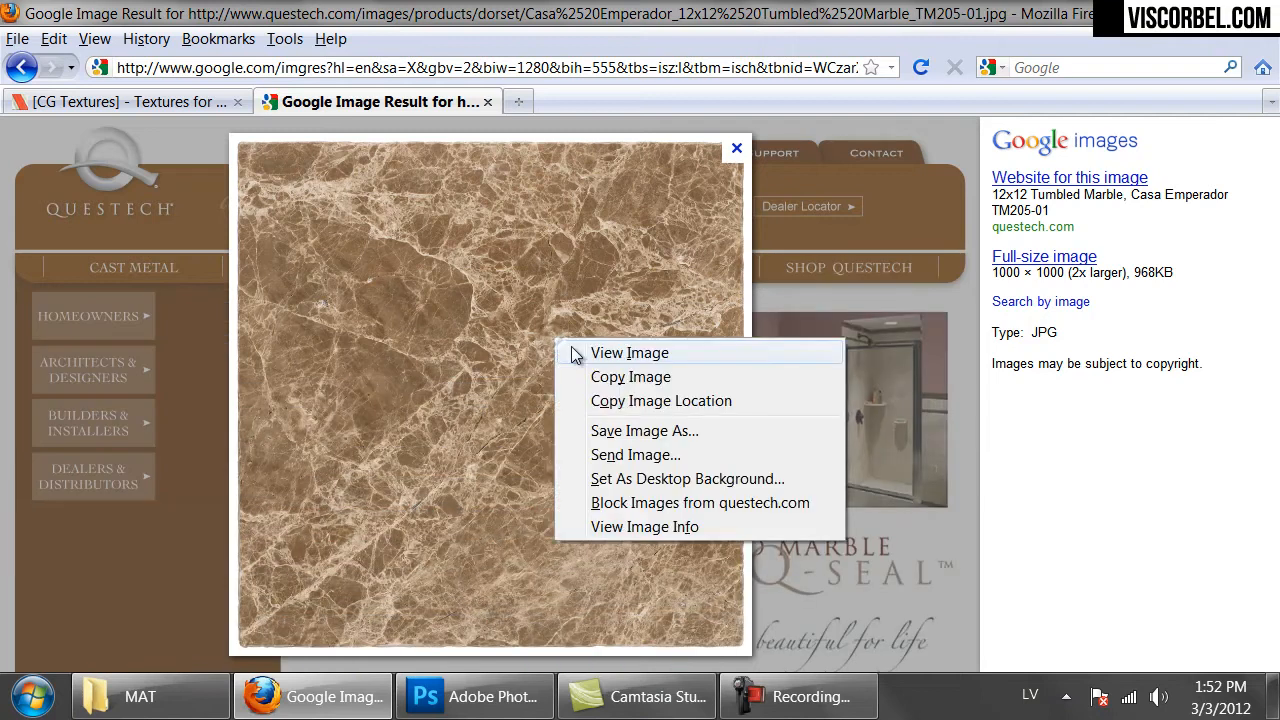
left_click(570, 346)
right_click(411, 317)
left_click(458, 334)
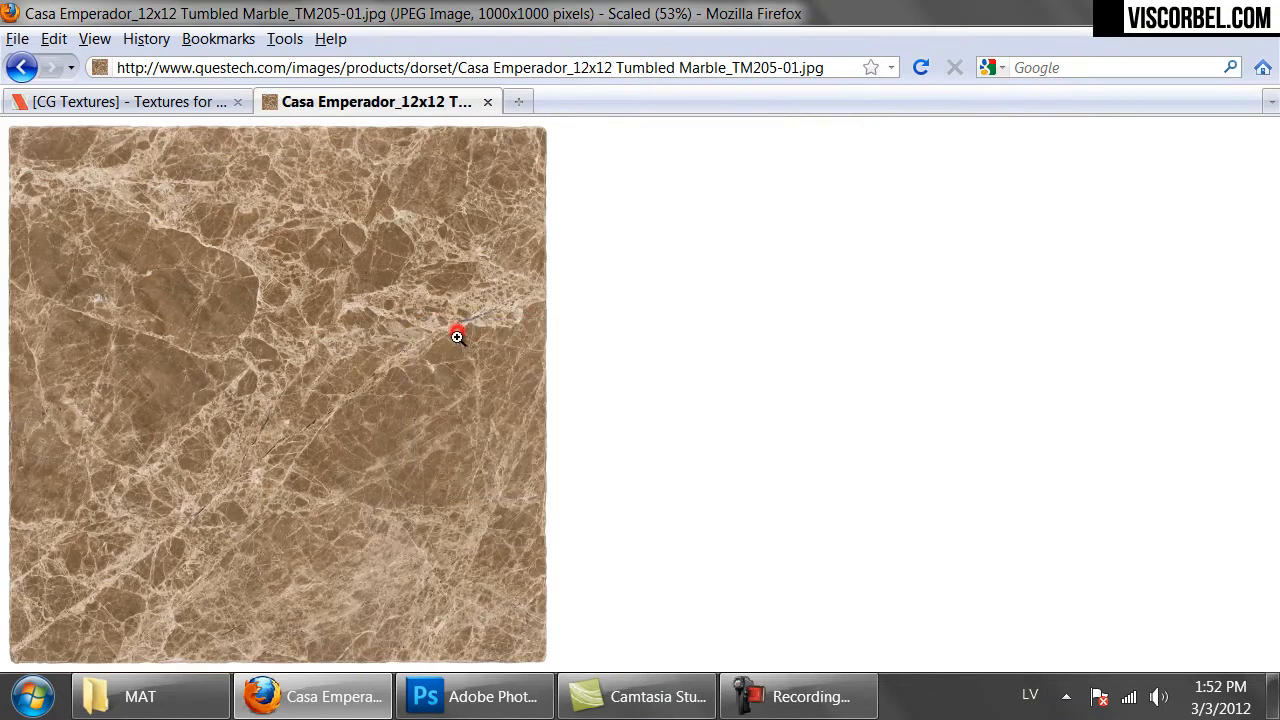
Switch to Photoshop, create a new 1000 × 1000 pixel RGB document from the Clipboard preset, and paste the marble image
left_click(470, 705)
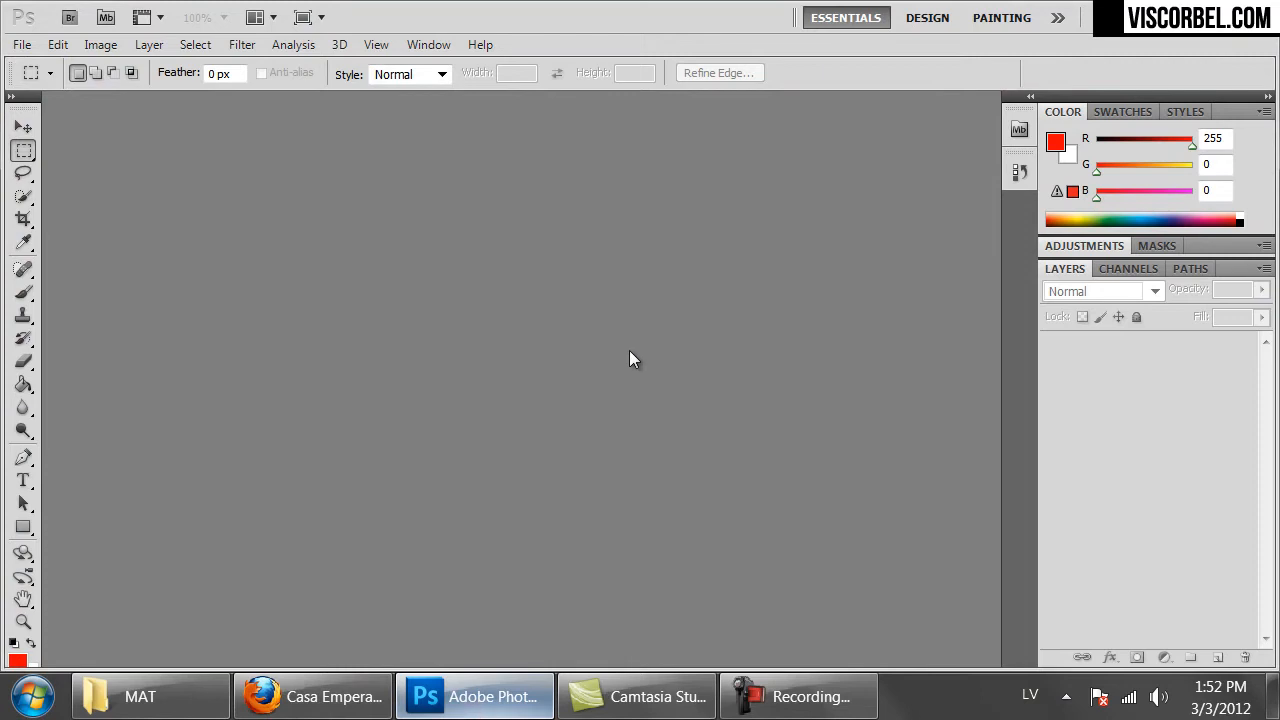
key("ctrl+n")
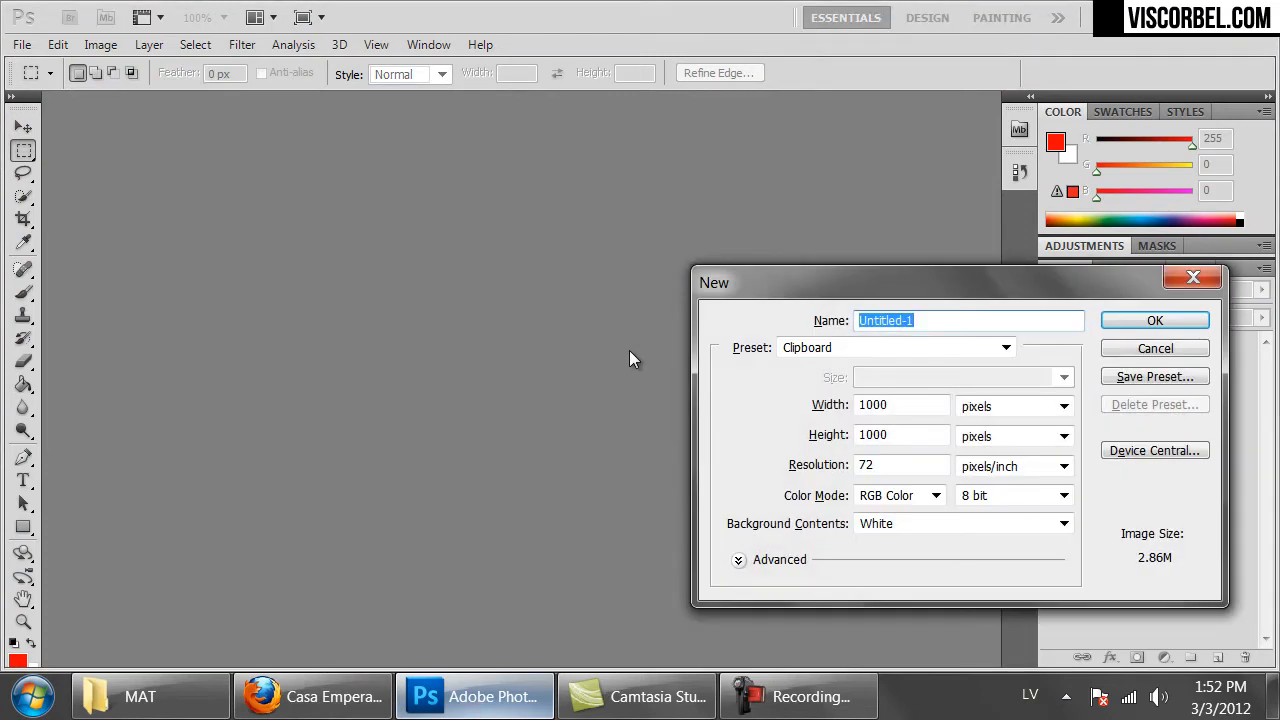
key("Return")
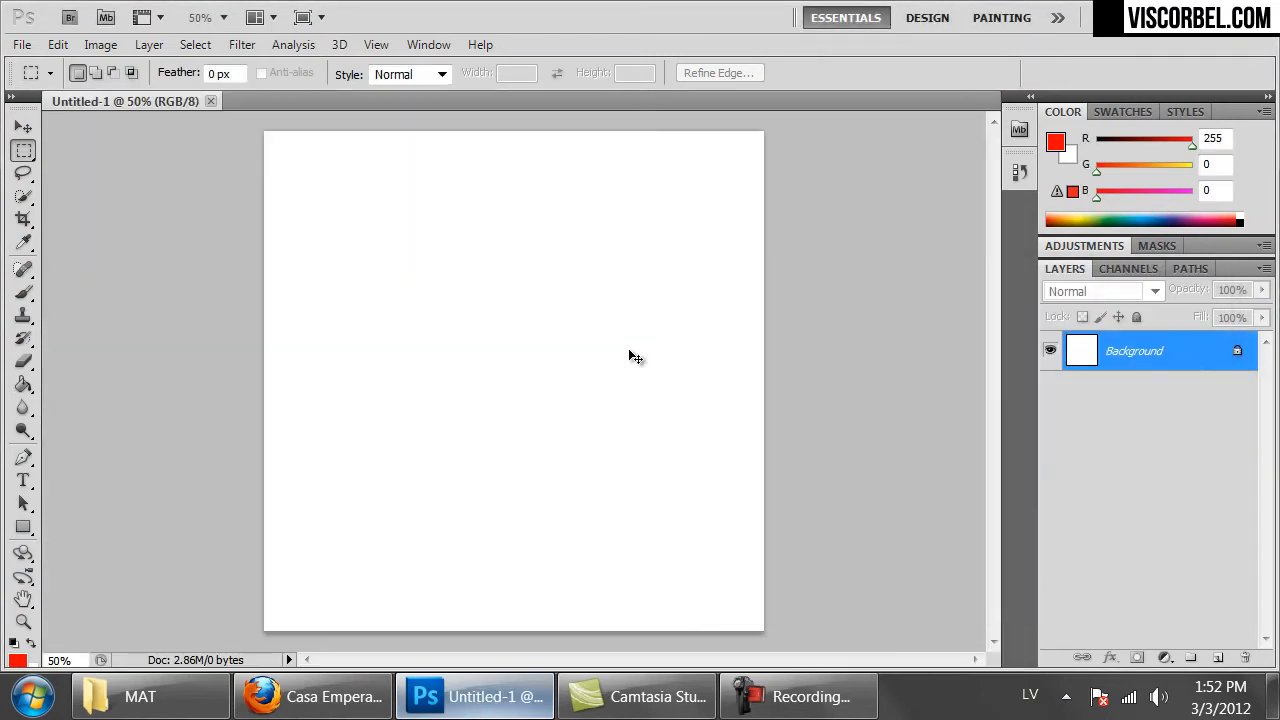
key("ctrl+v")
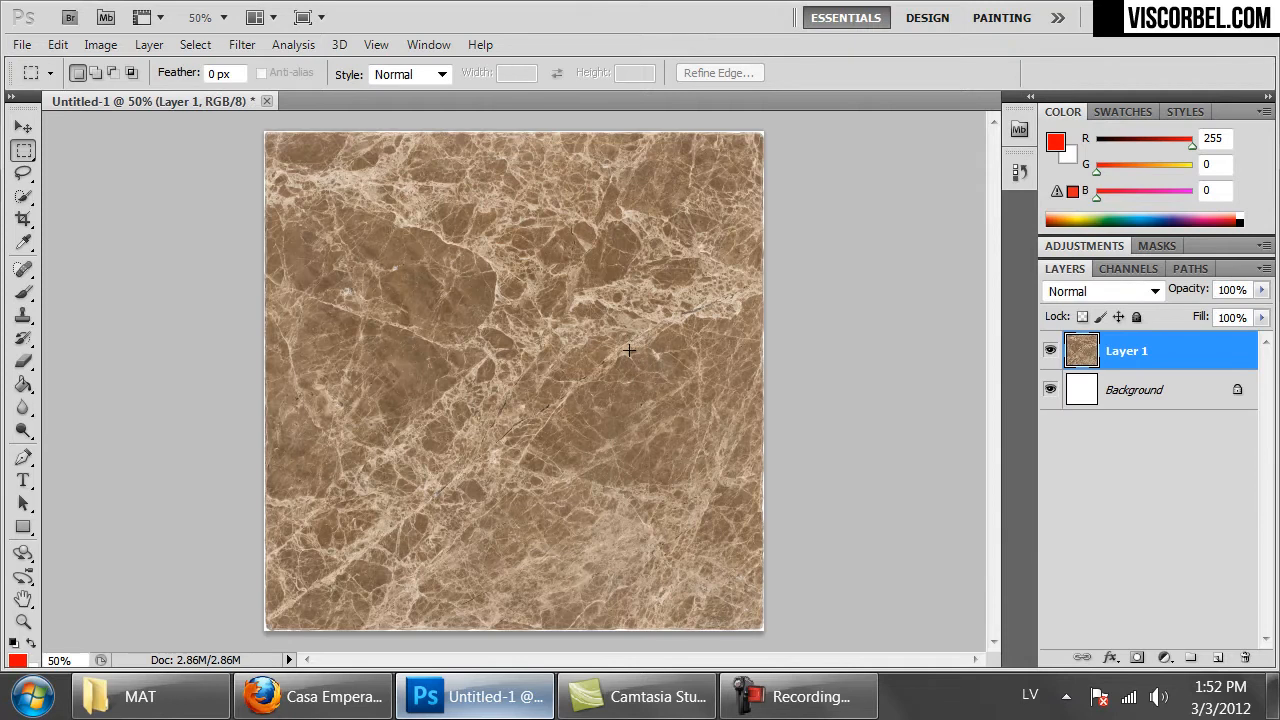
Save the marble image in PNG format as "test" in the VRAY MATERIALS folder, accepting the default PNG options
key("ctrl+minus")
key("ctrl+plus")
key("ctrl+plus")
key("ctrl+plus")
key("ctrl+minus")
key("ctrl+minus")
key("ctrl+s")
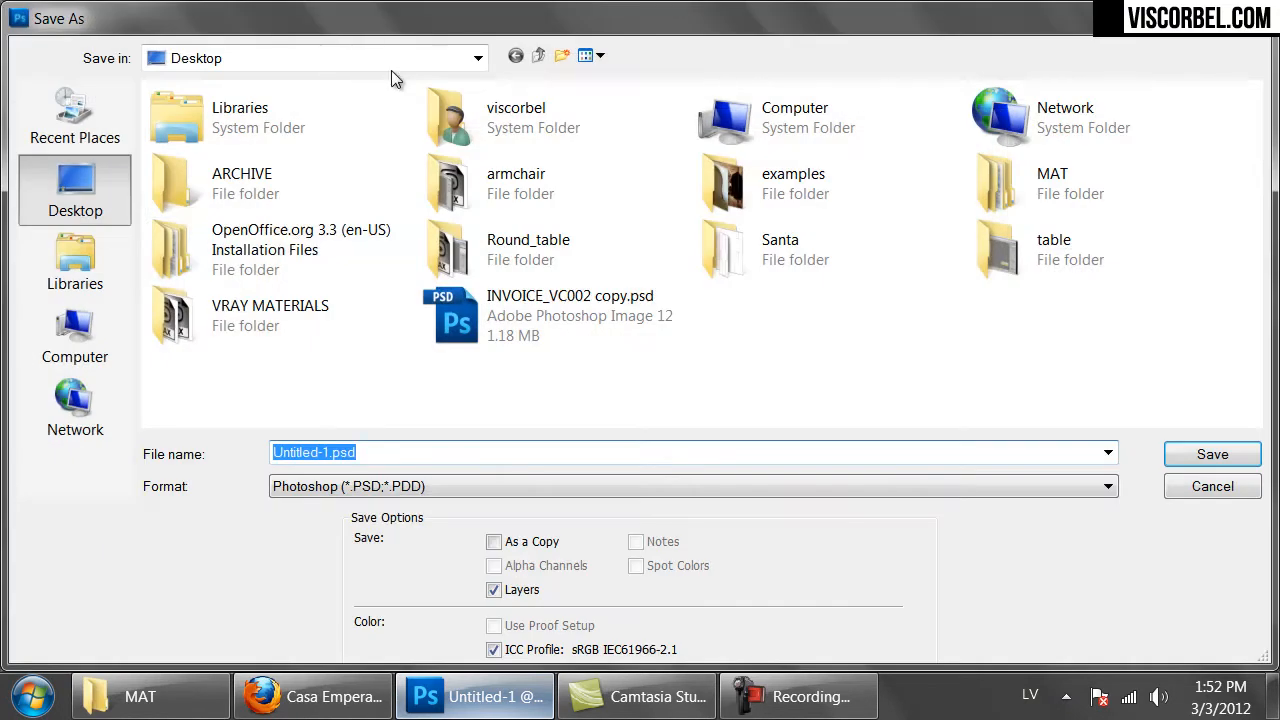
double_click(288, 302)
left_click(390, 486)
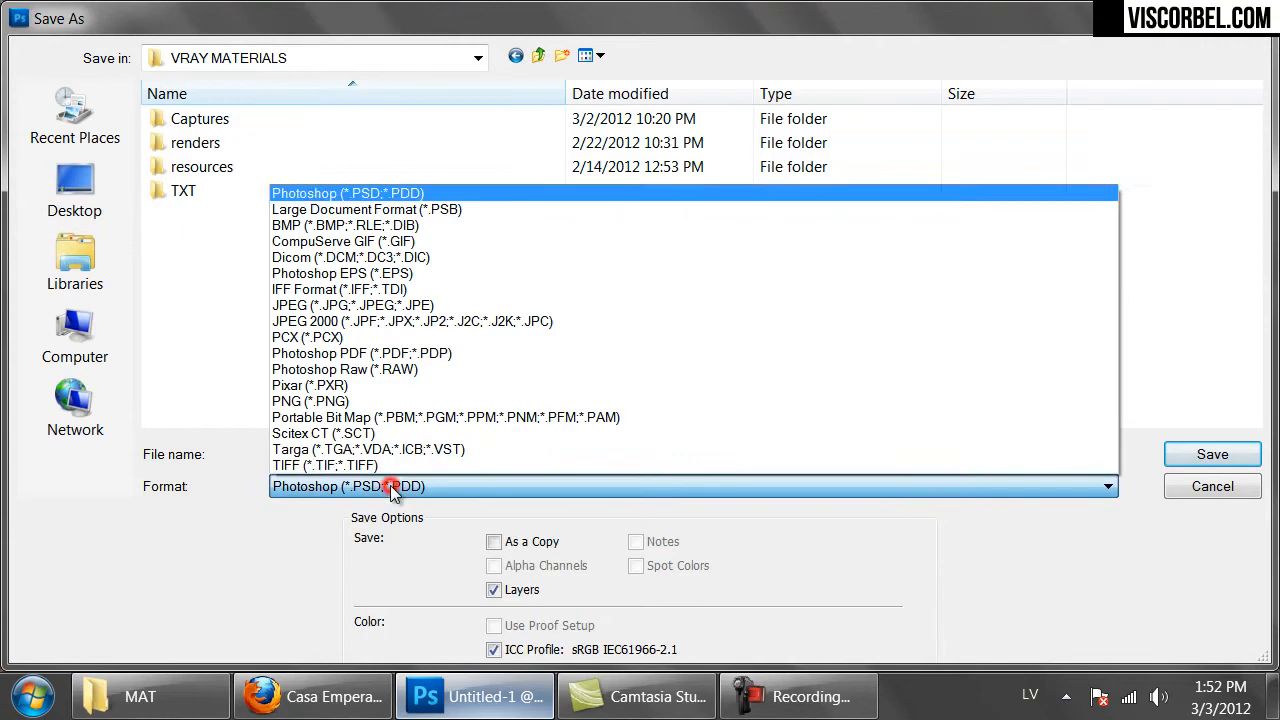
left_click(376, 401)
double_click(366, 454)
type("test")
key("Return")
key("Return")
Launch 3ds Max 2012, create a plane about 899 mm long in the Perspective view, and maximize that view
left_click(33, 697)
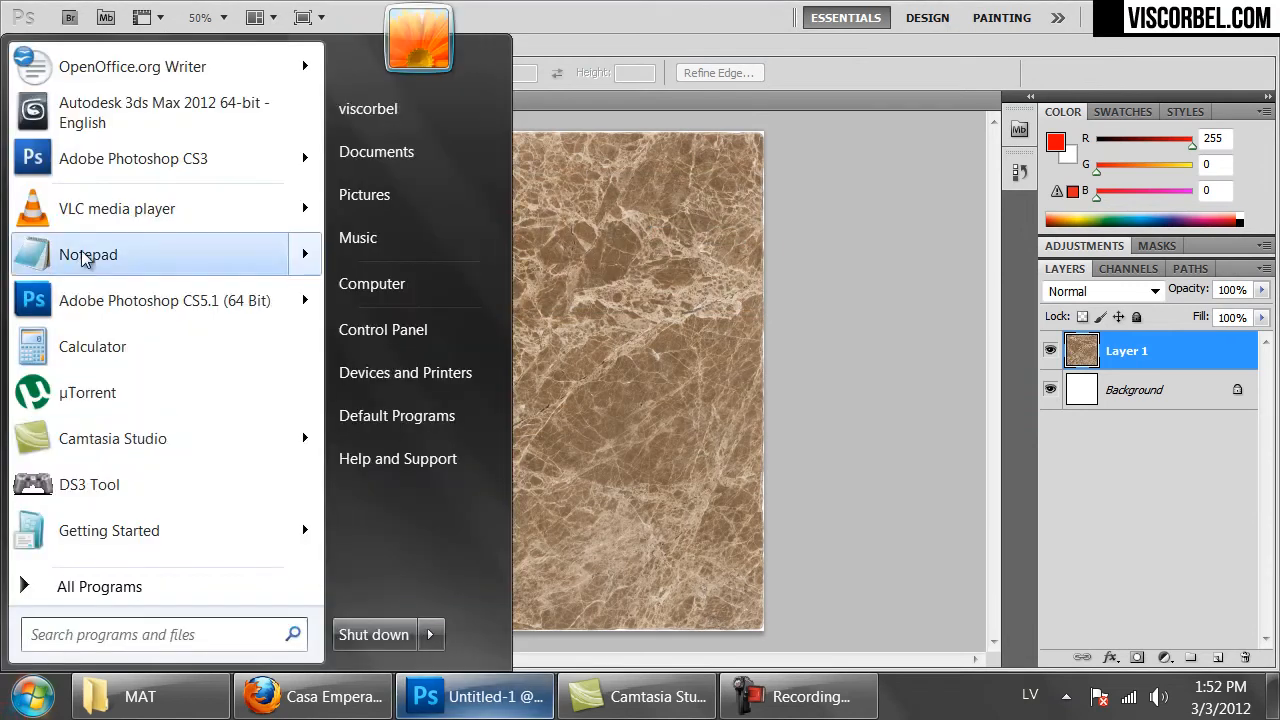
left_click(138, 112)
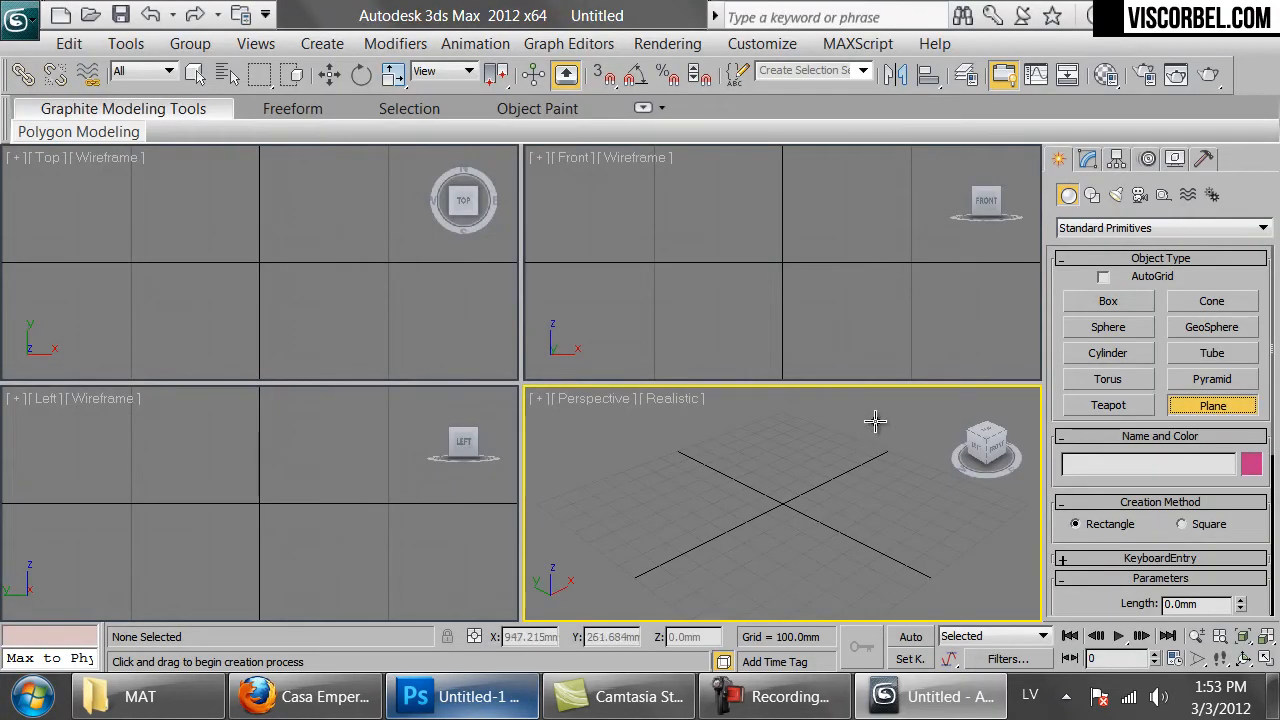
left_click_drag(875, 420, 965, 560)
key("alt+w")
scroll(570, 313, "down", 3)
scroll(557, 300, "up", 4)
scroll(557, 300, "down", 6)
Load the saved marble test image as a Bitmap map in the diffuse slot of the first material
key("m")
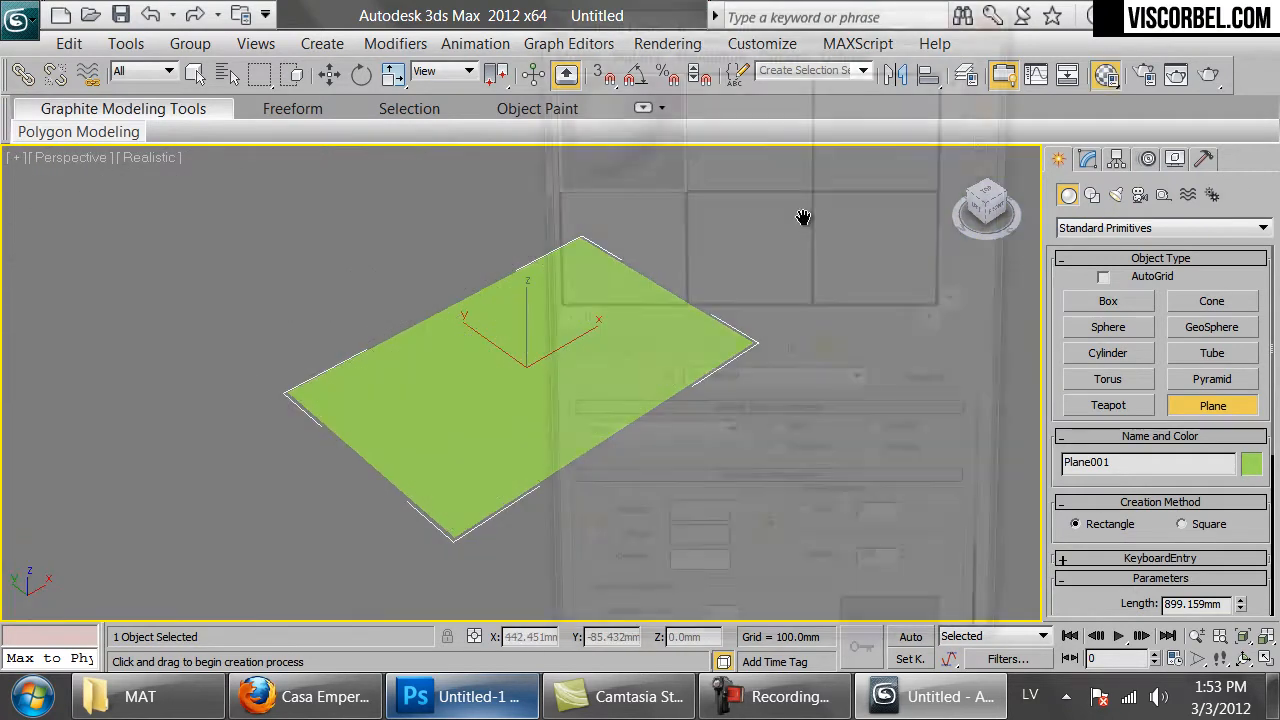
left_click(742, 570)
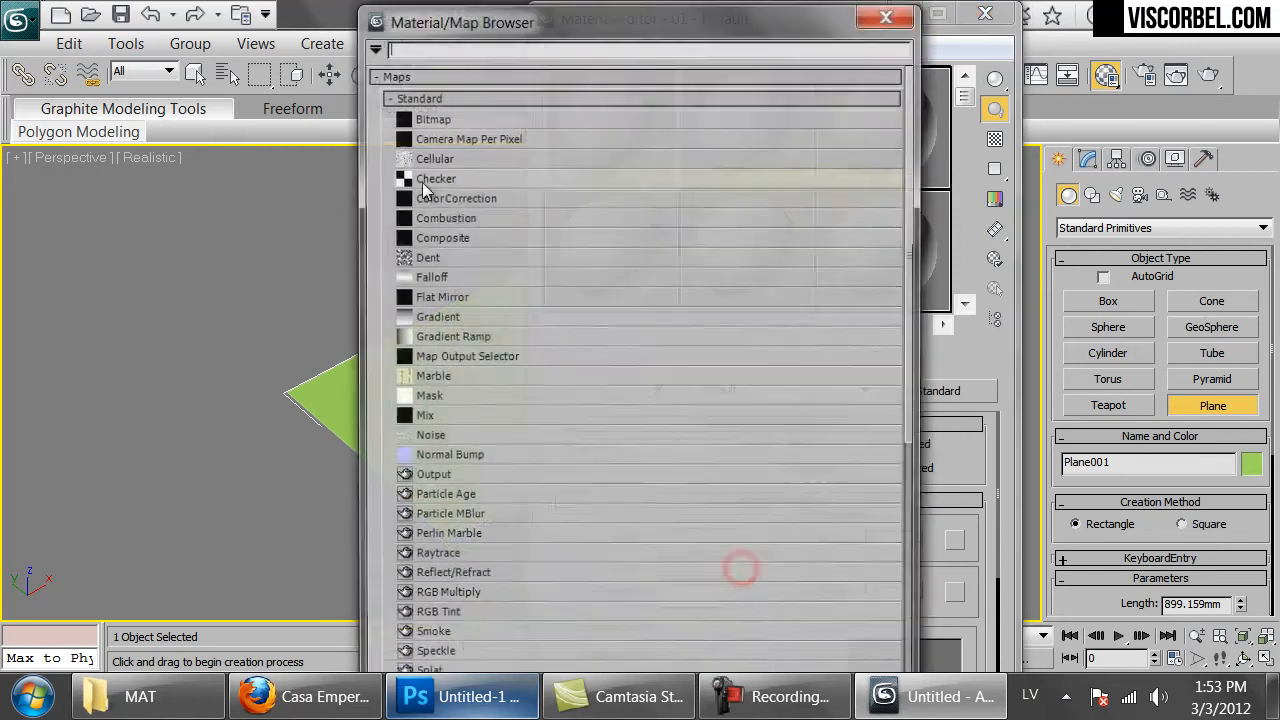
double_click(423, 112)
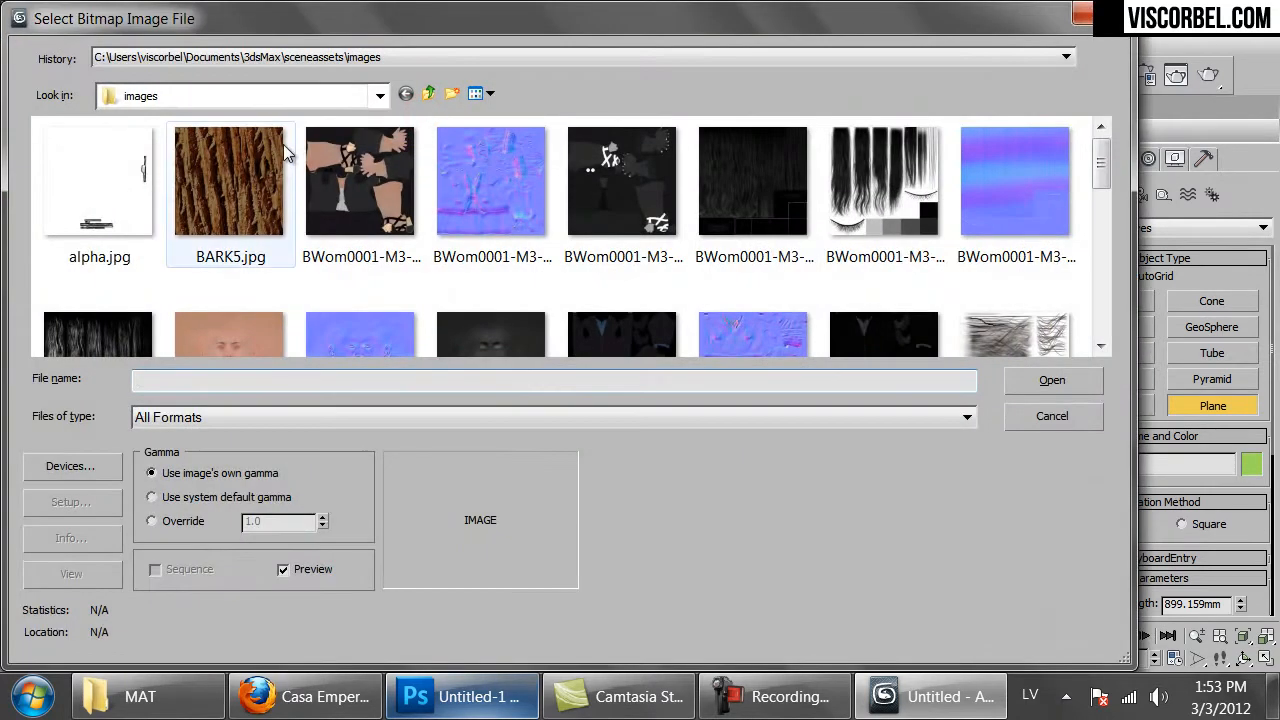
left_click(280, 97)
left_click(165, 561)
double_click(73, 257)
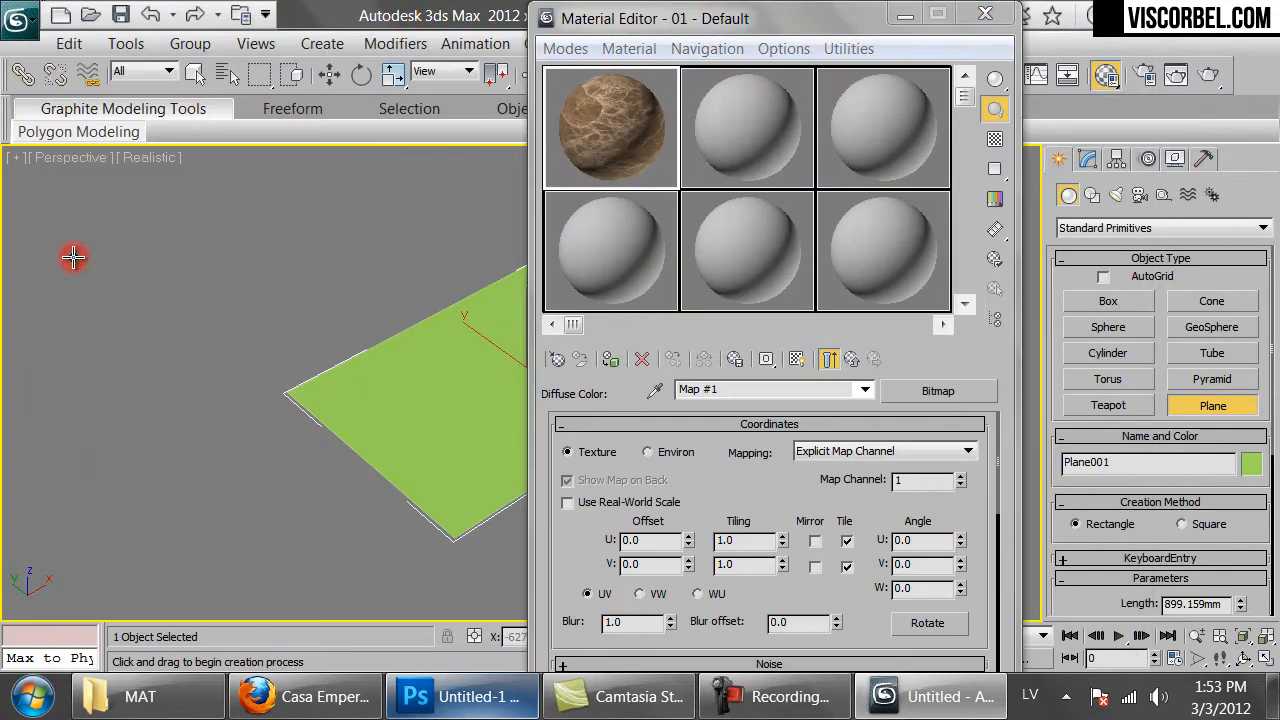
Enable the marble map's viewport display and assign the material to the selected plane
left_click(798, 361)
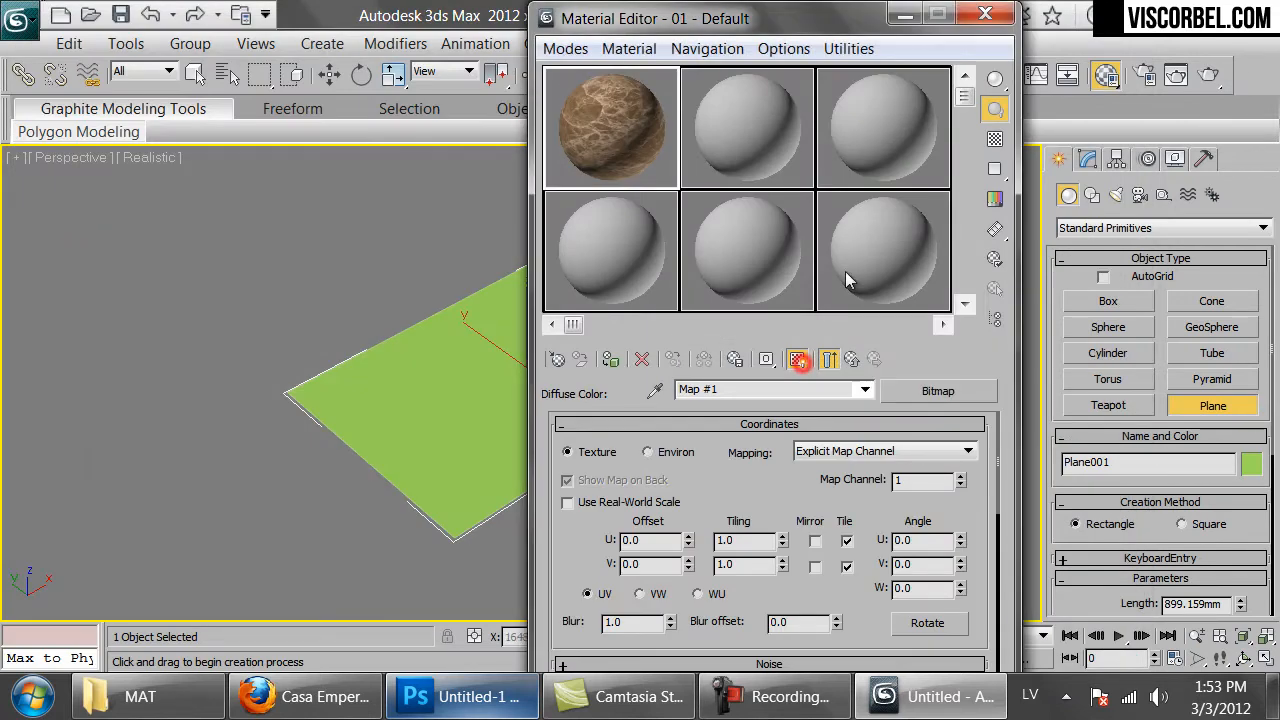
left_click_drag(720, 10, 920, 22)
left_click(813, 372)
scroll(443, 294, "up", 4)
left_click_drag(443, 294, 465, 452)
scroll(465, 452, "down", 3)
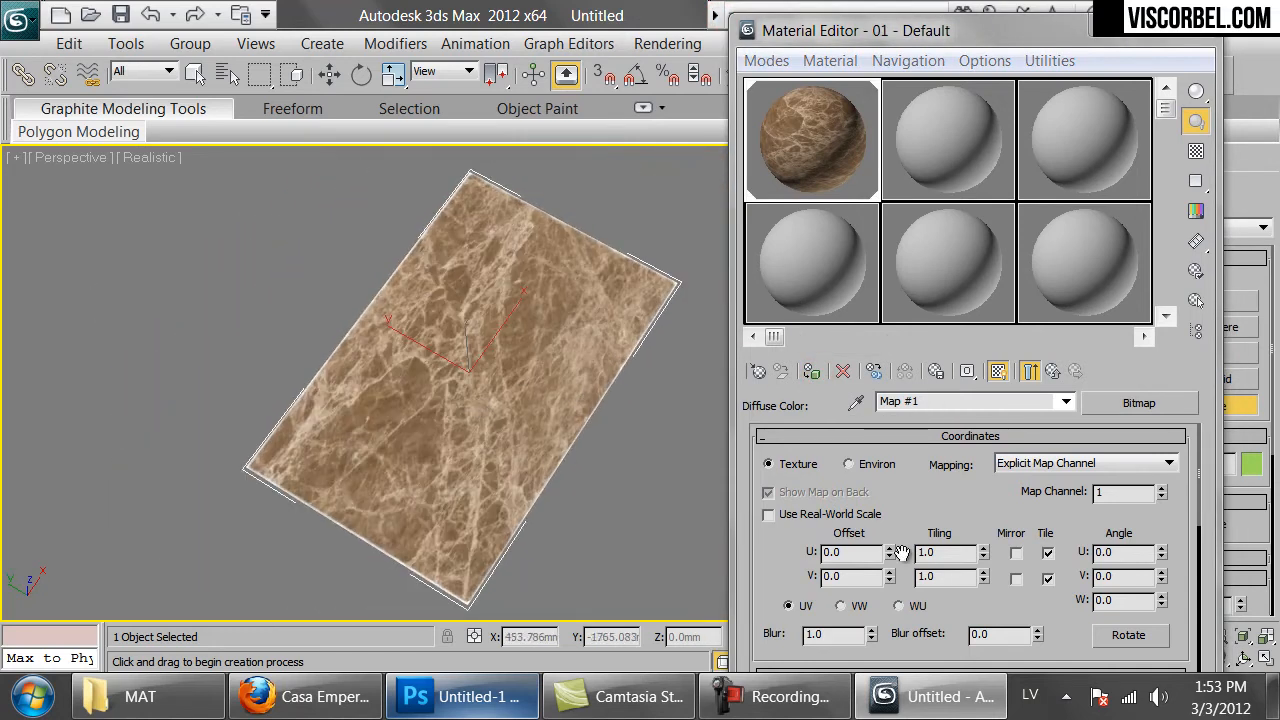
Set the marble bitmap's U and V tiling to 4.0
double_click(940, 554)
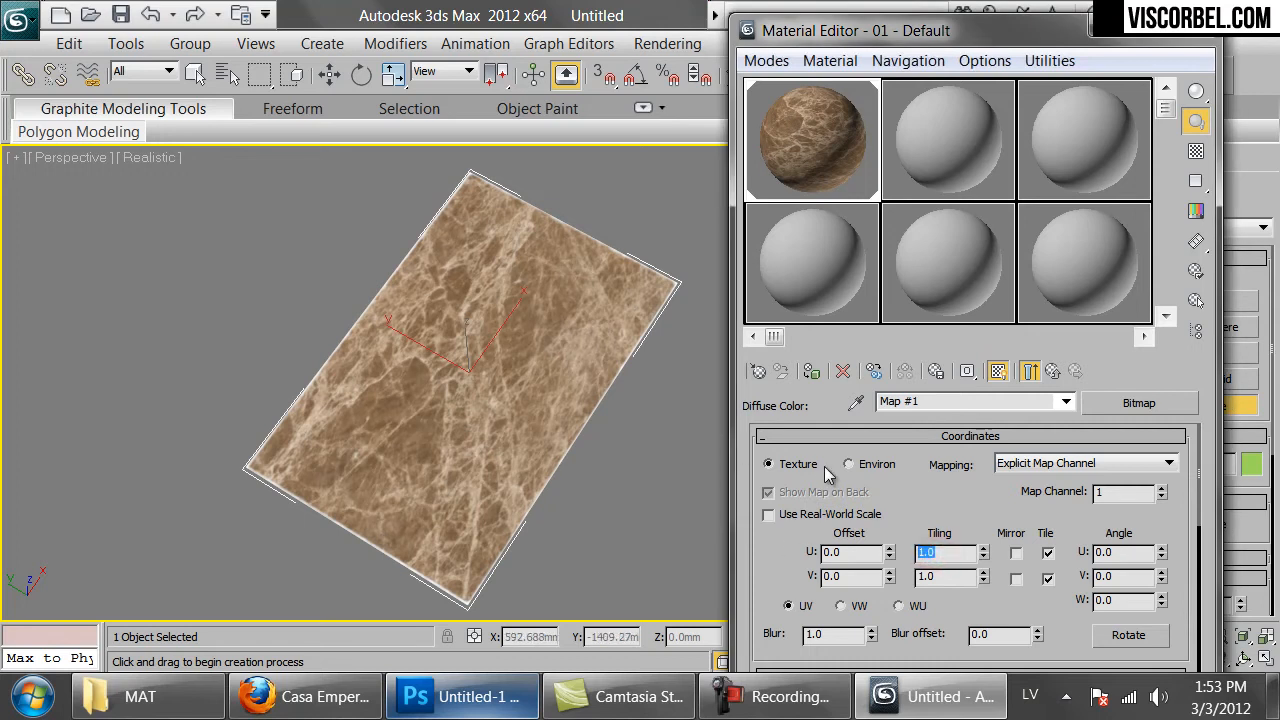
type("4")
key("Tab")
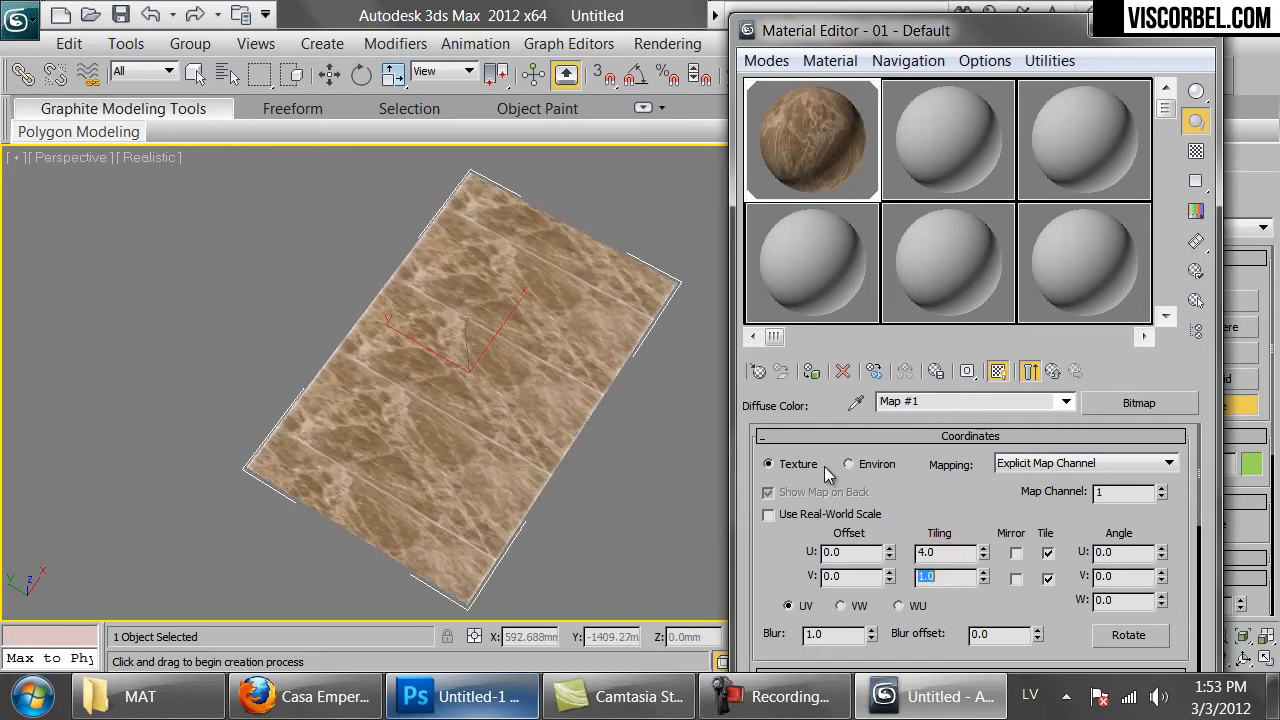
type("4")
key("Return")
Scale the plane along Y to about 152% in the Top view
key("t")
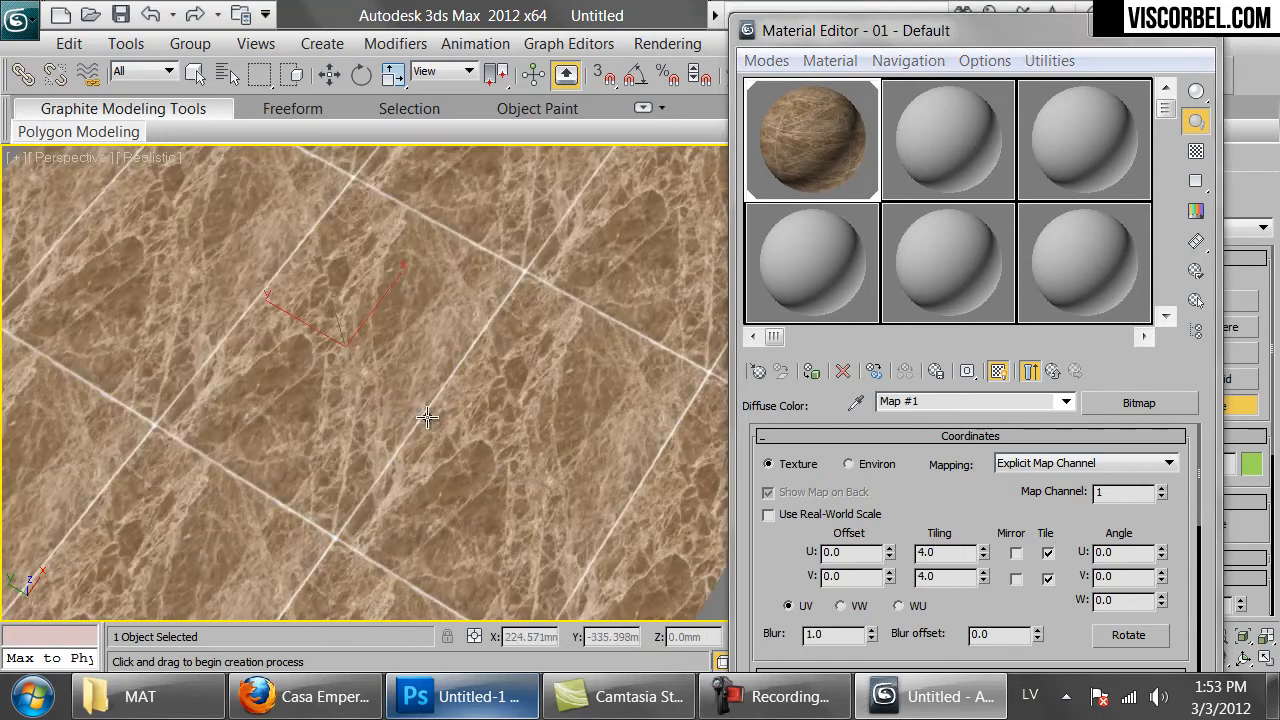
key("r")
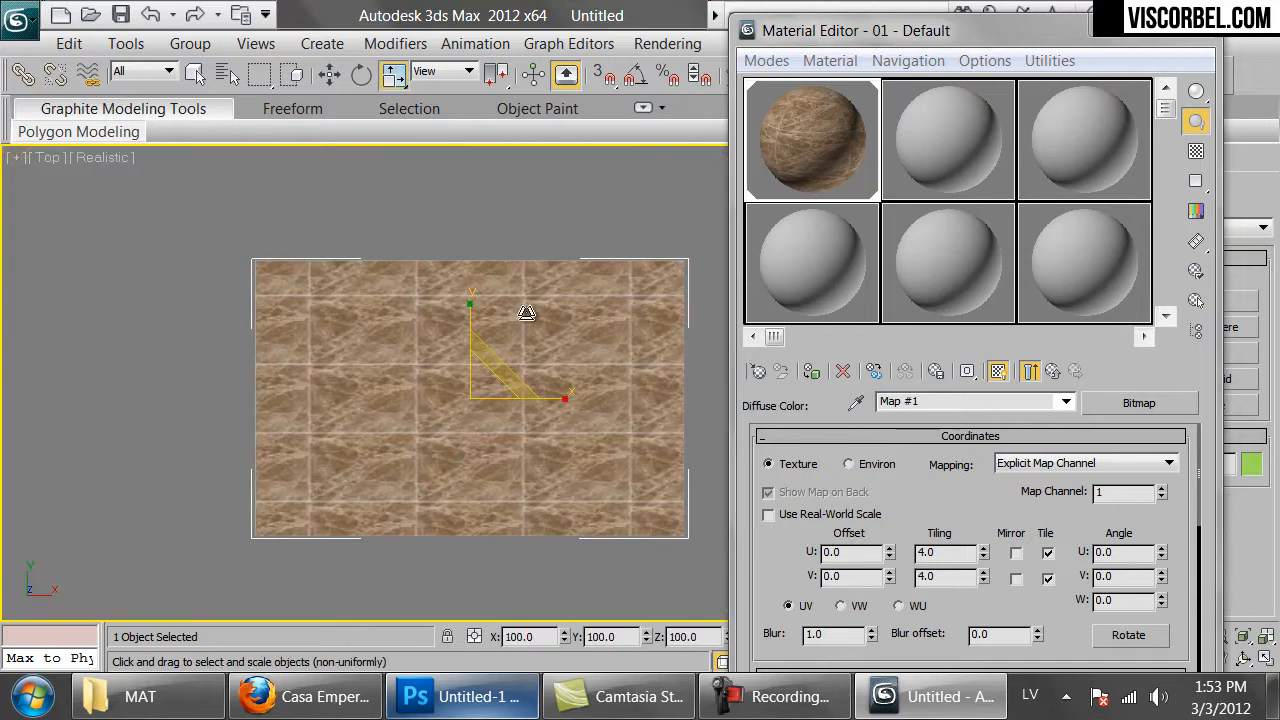
left_click_drag(469, 302, 463, 270)
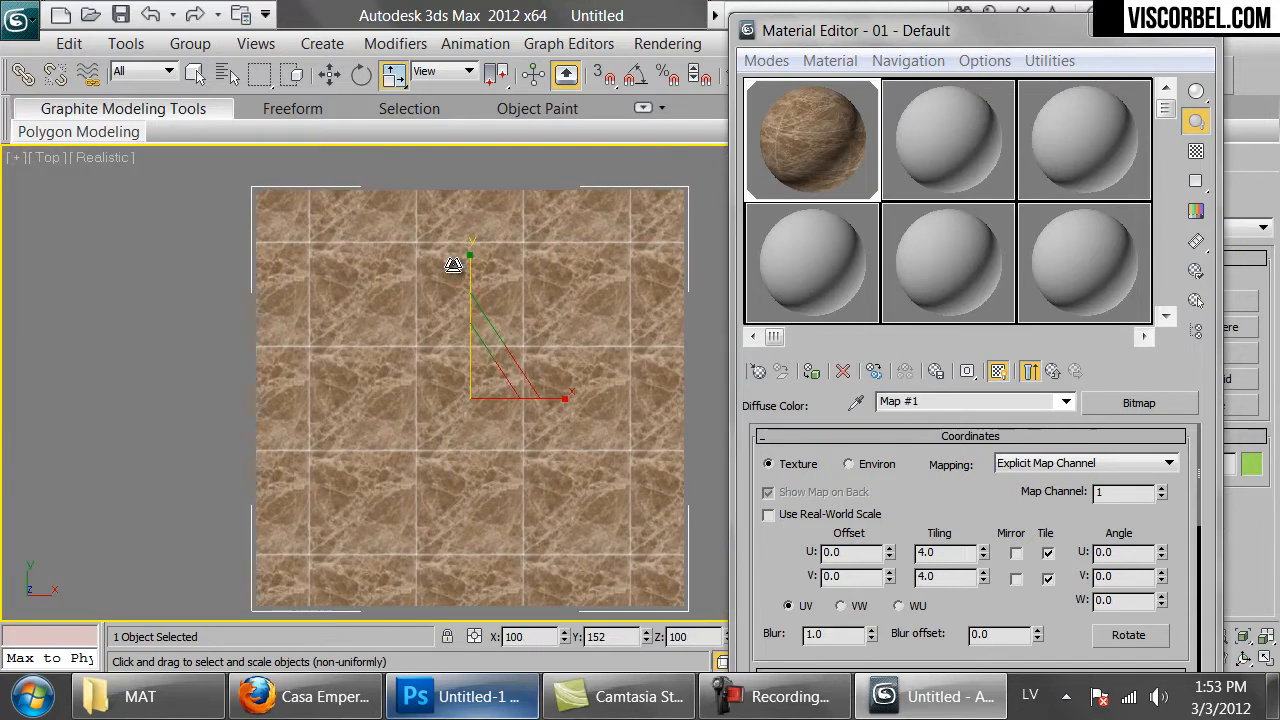
Examine the seams between the repeated marble tiles on the plane from above and in Perspective
scroll(420, 320, "up", 5)
scroll(480, 415, "down", 2)
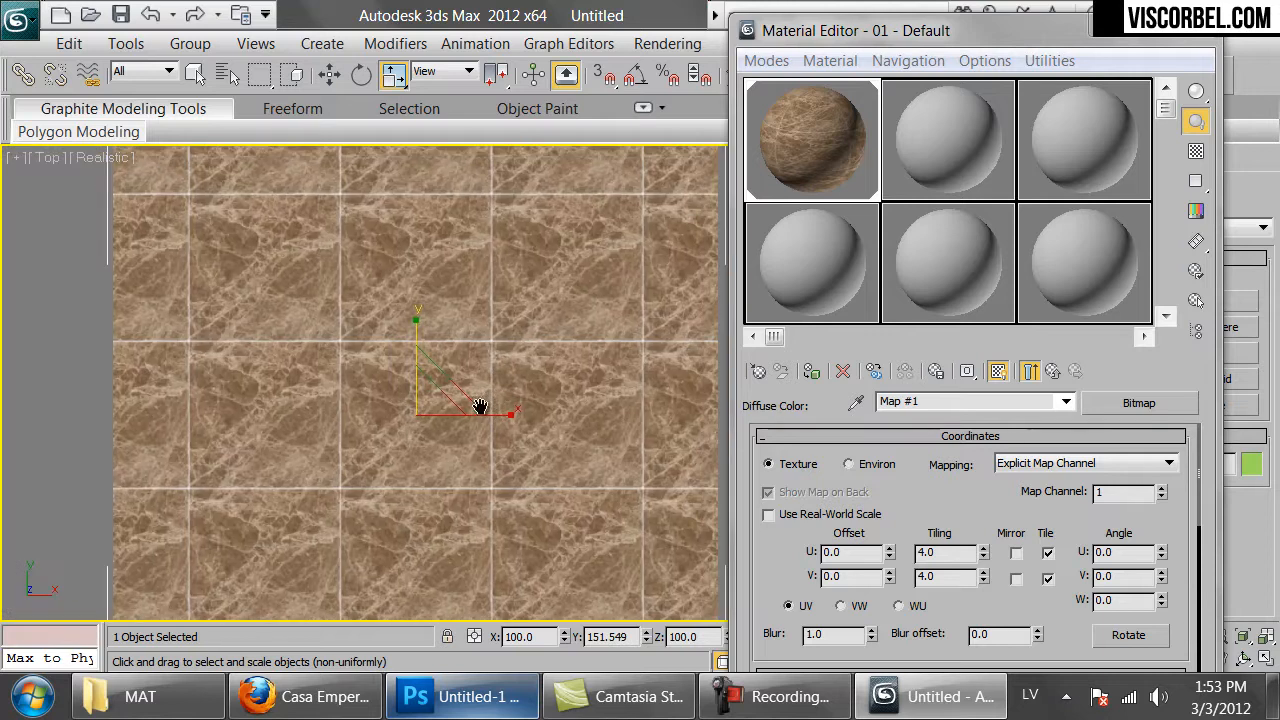
scroll(443, 402, "down", 2)
left_click_drag(443, 402, 429, 374)
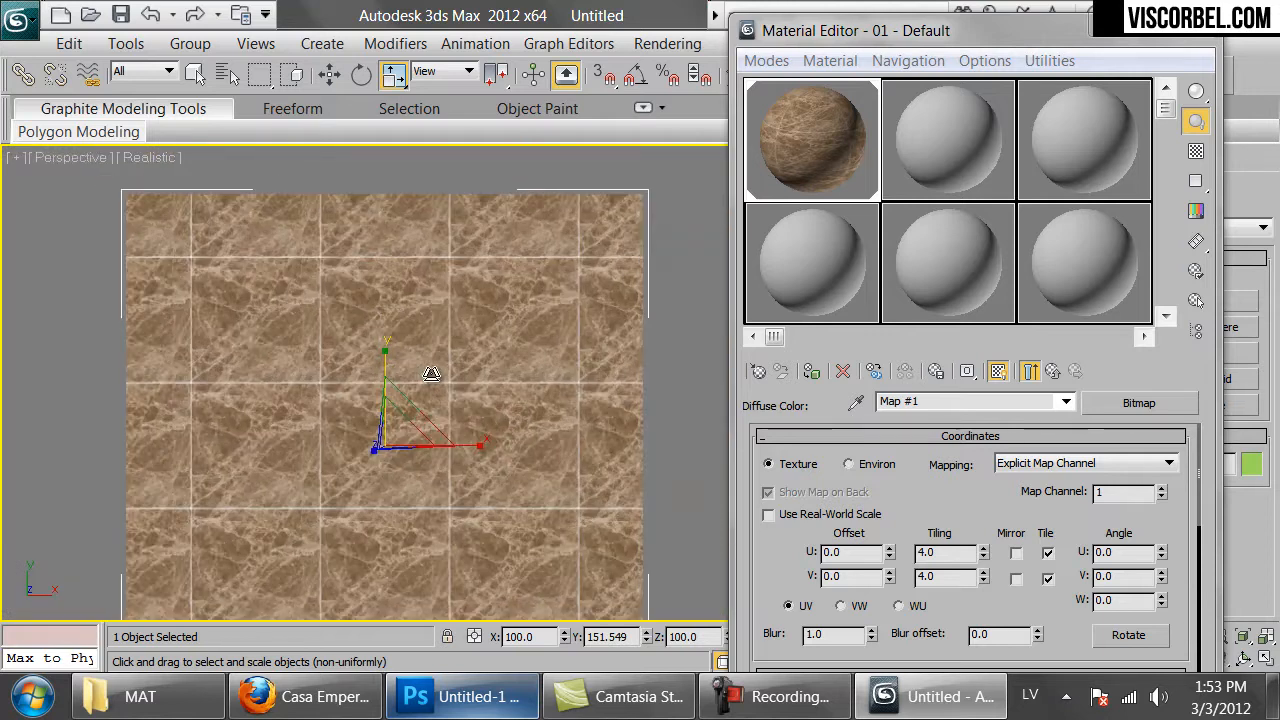
key("p")
left_click_drag(451, 517, 500, 337)
scroll(497, 340, "up", 5)
left_click_drag(494, 401, 491, 357)
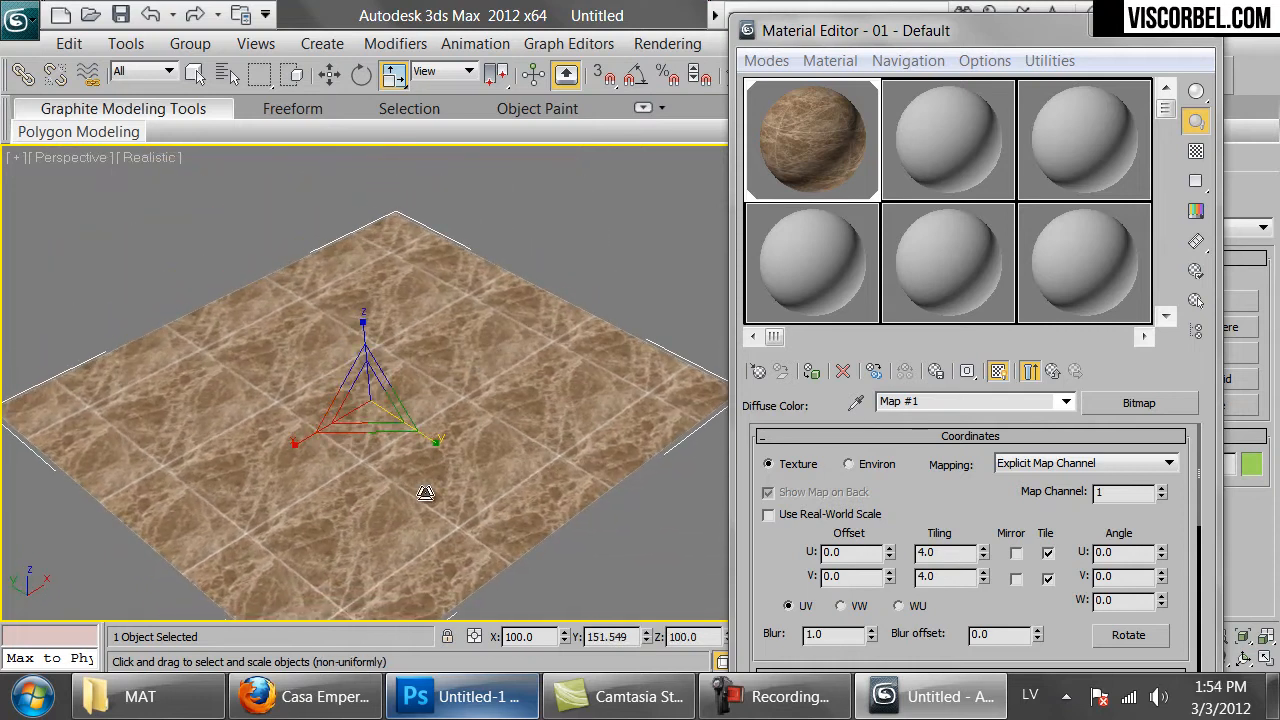
scroll(463, 446, "up", 5)
scroll(511, 424, "down", 5)
Switch to Photoshop, crop off the thin white edges around the marble image, and select the entire cropped image for copying
left_click(458, 697)
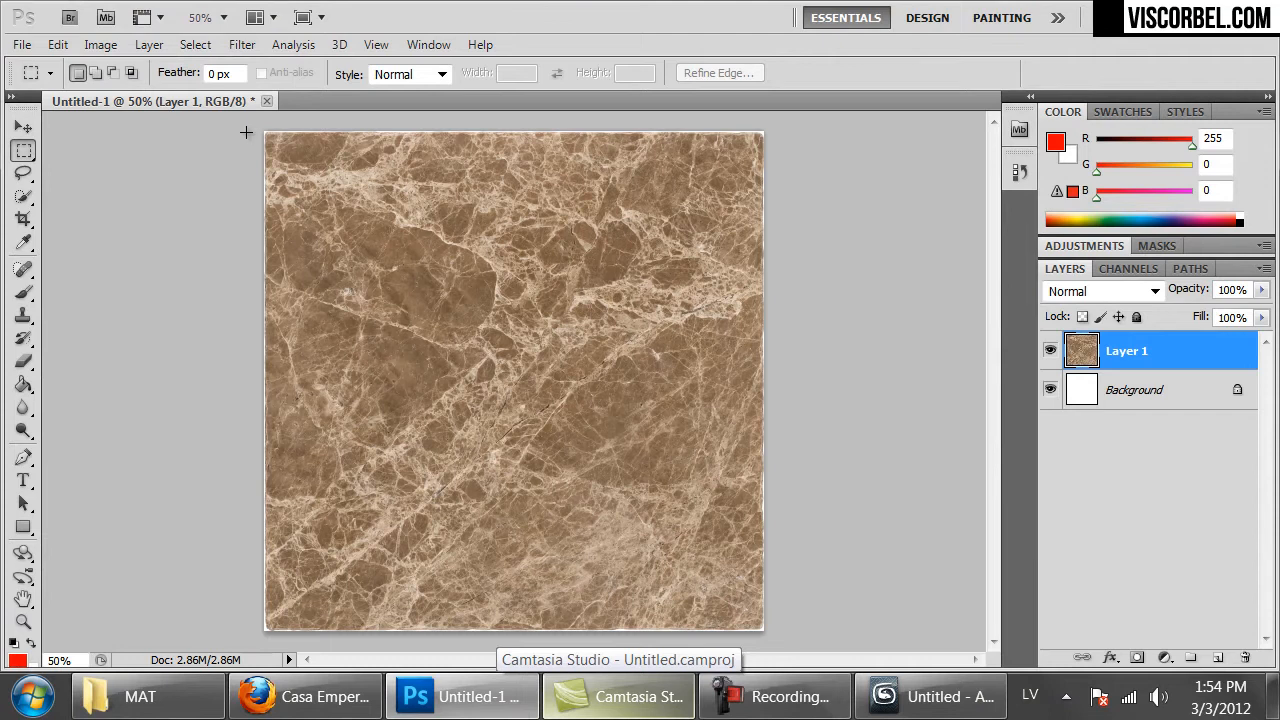
key("c")
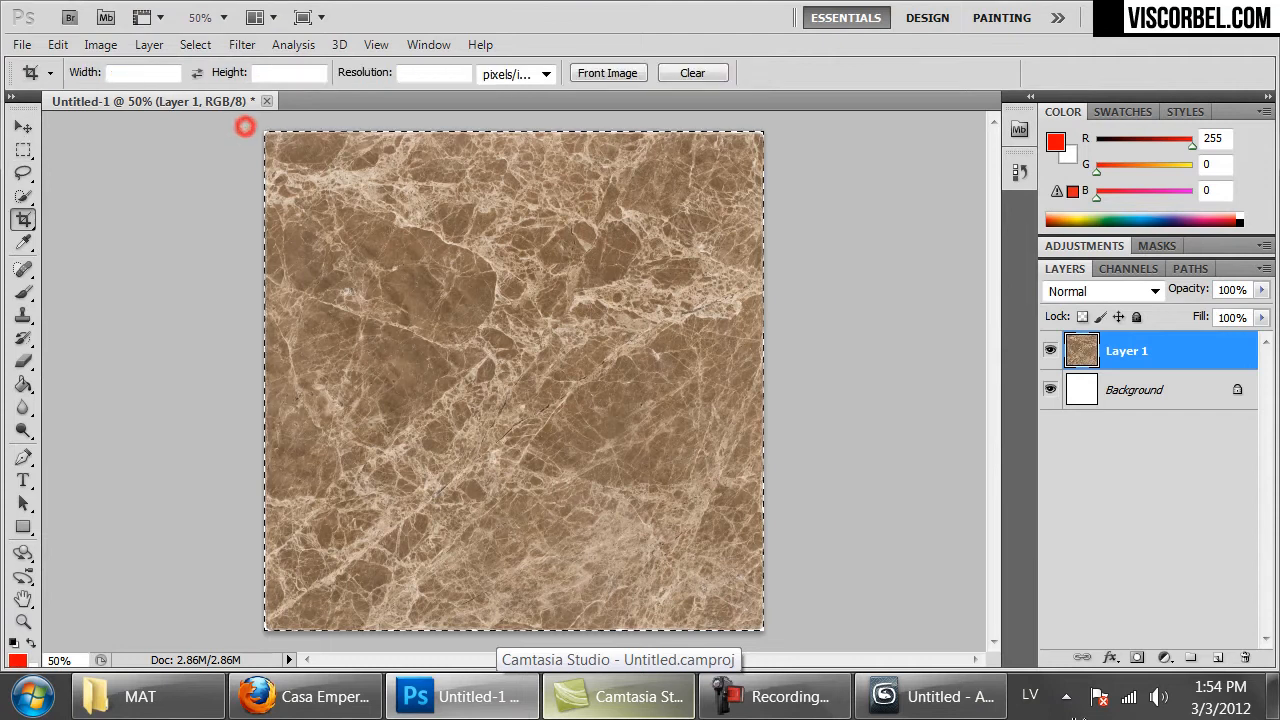
left_click_drag(245, 127, 949, 625)
left_click_drag(759, 630, 759, 628)
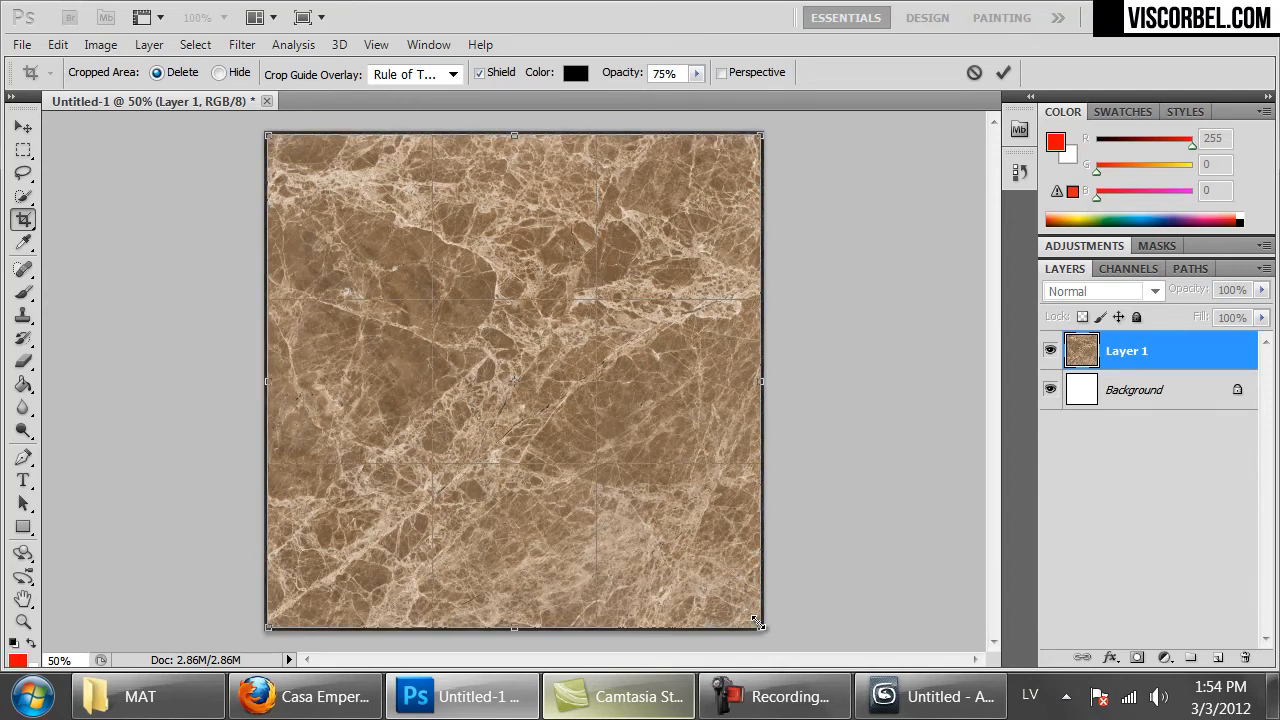
key("Return")
key("ctrl+a")
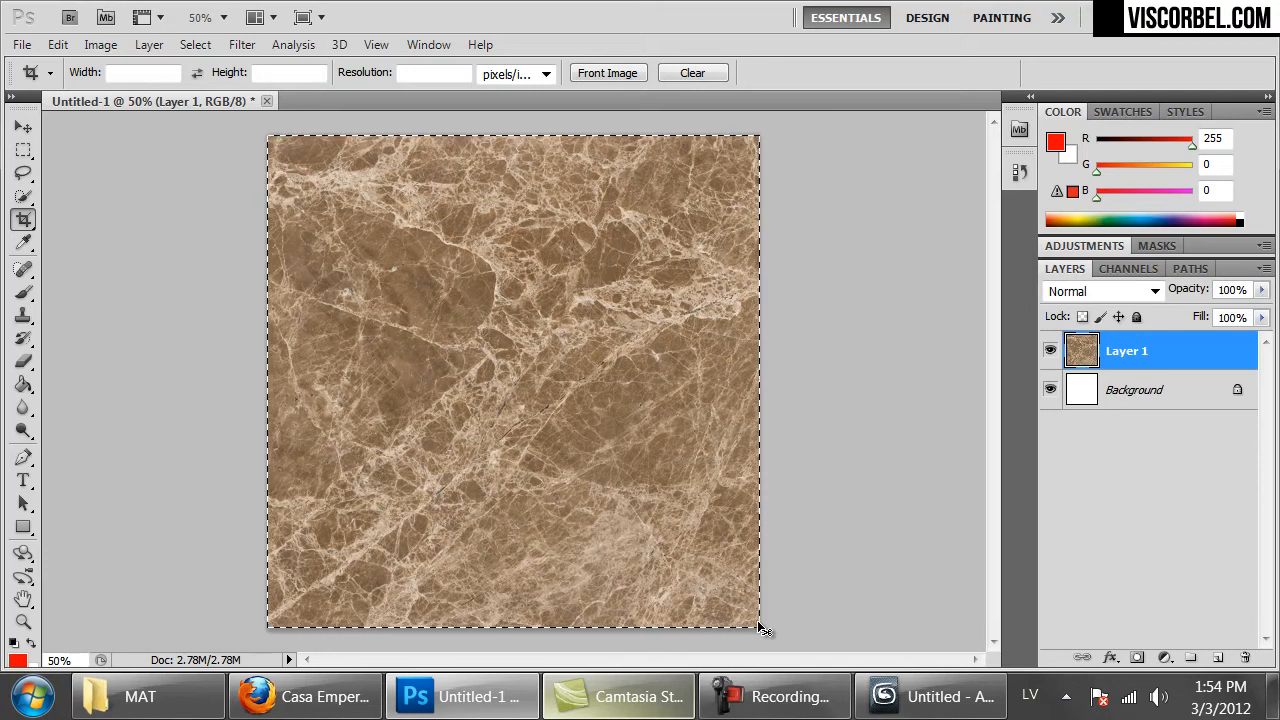
Enlarge the canvas relatively by 100 percent in both width and height, keeping the marble tile centred
key("ctrl+minus")
key("ctrl+minus")
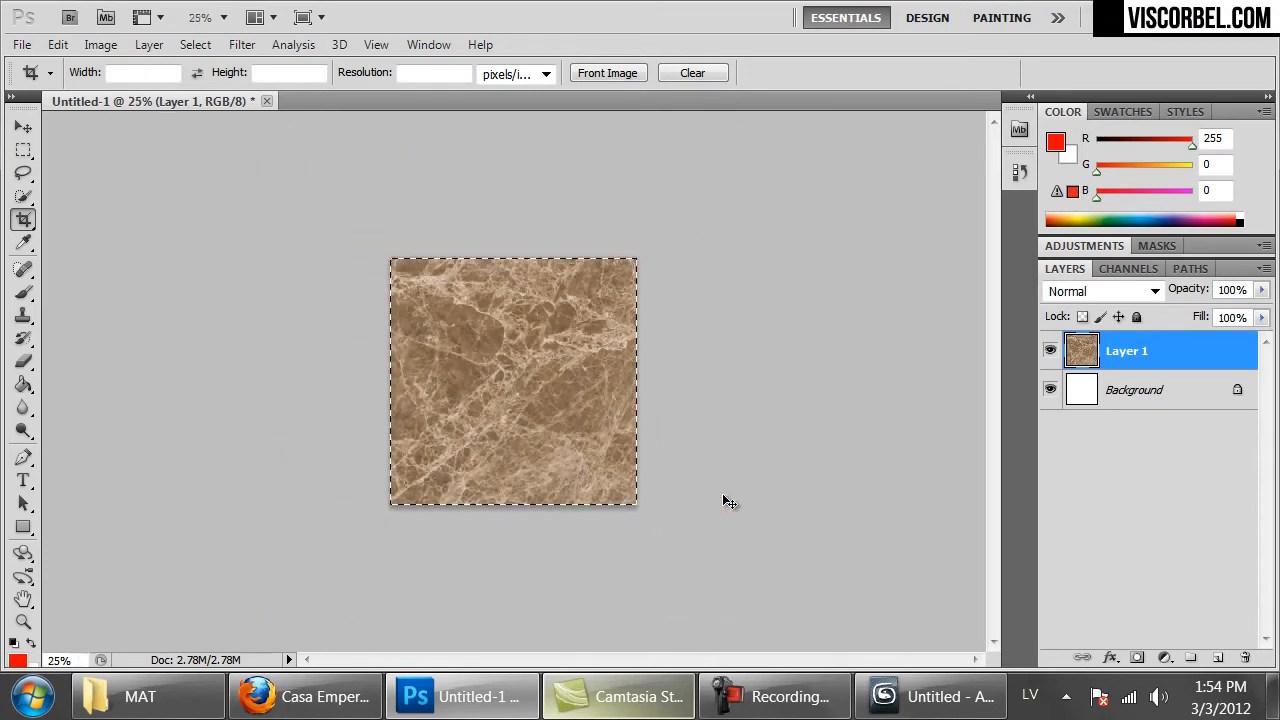
key("ctrl+alt+c")
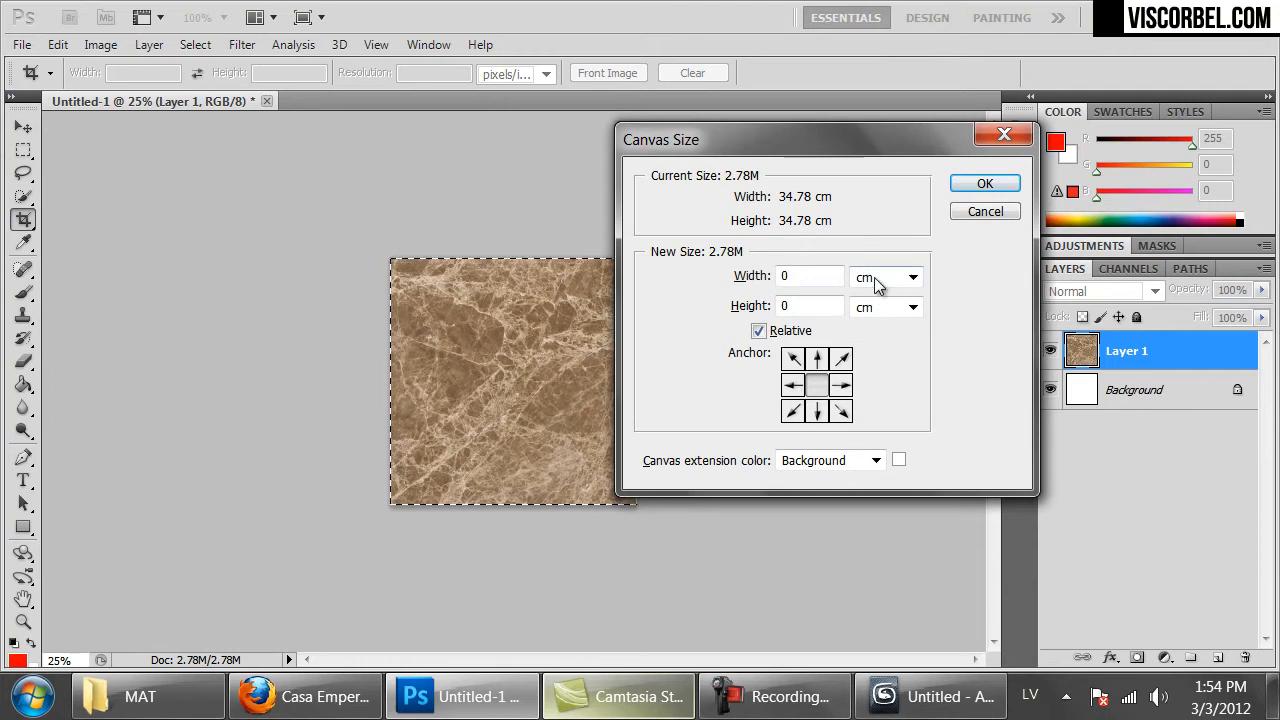
left_click(958, 218)
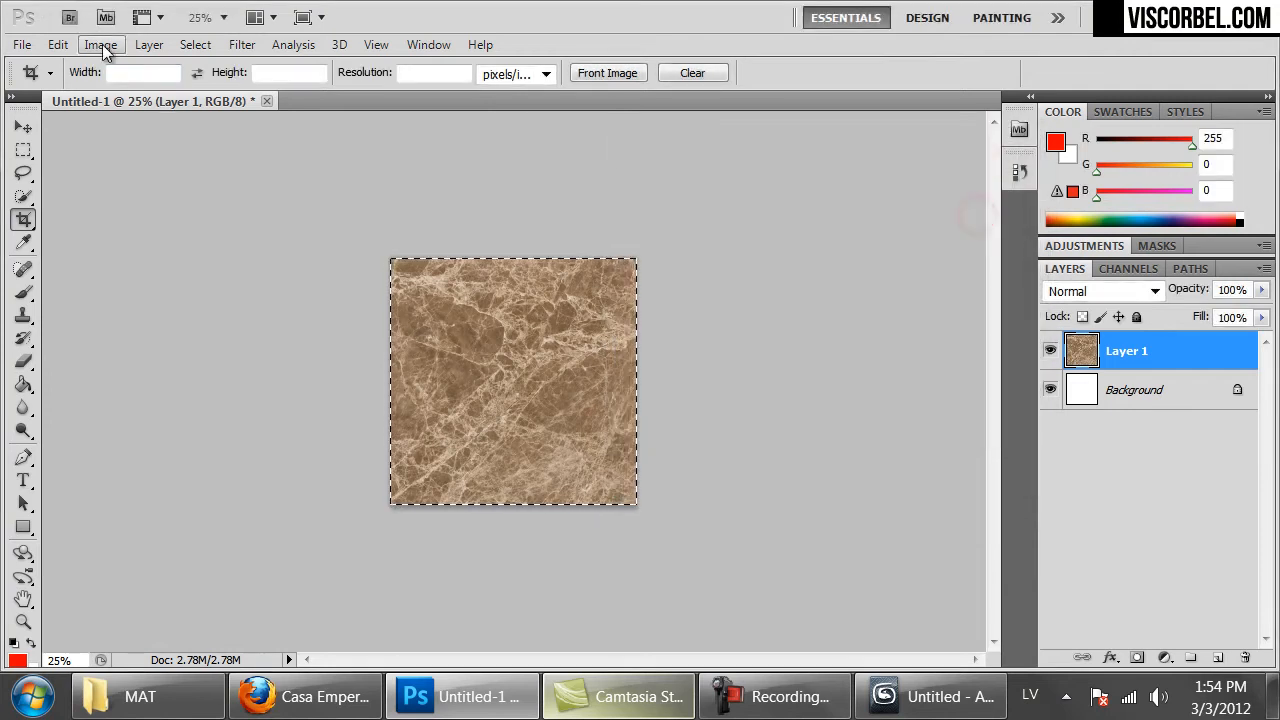
left_click(100, 45)
left_click(120, 256)
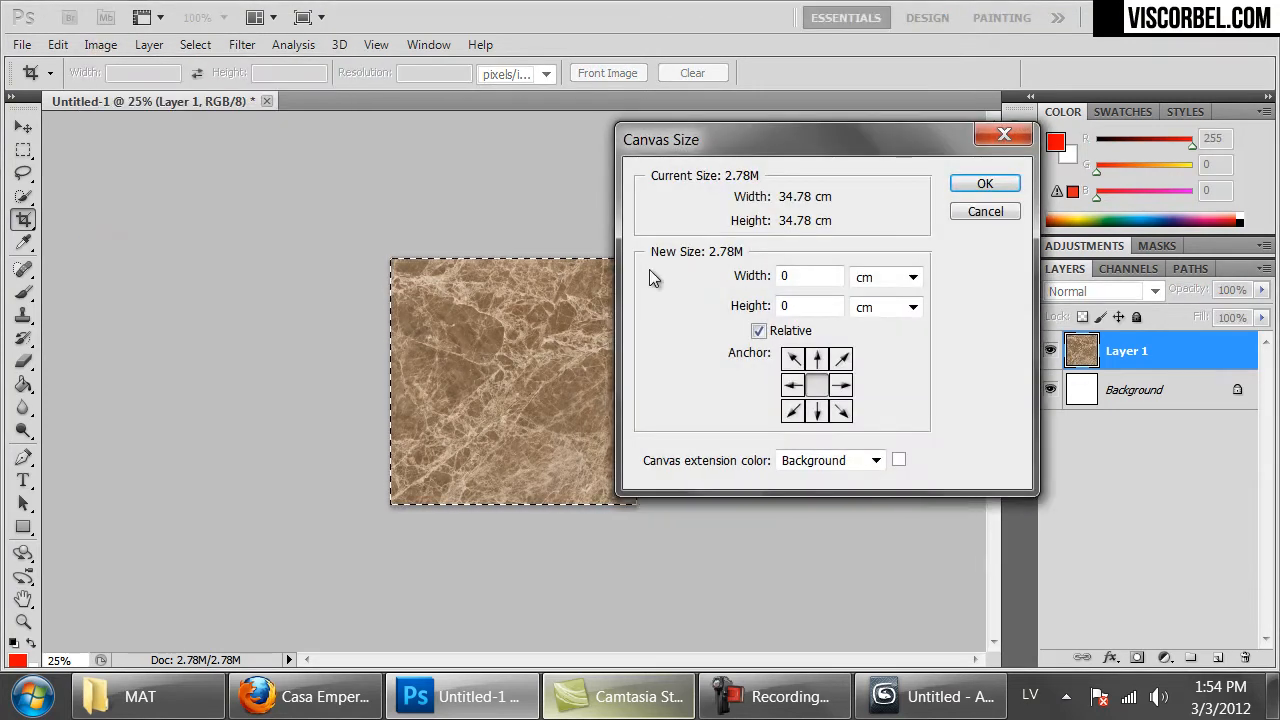
left_click(757, 329)
left_click(866, 277)
left_click(871, 296)
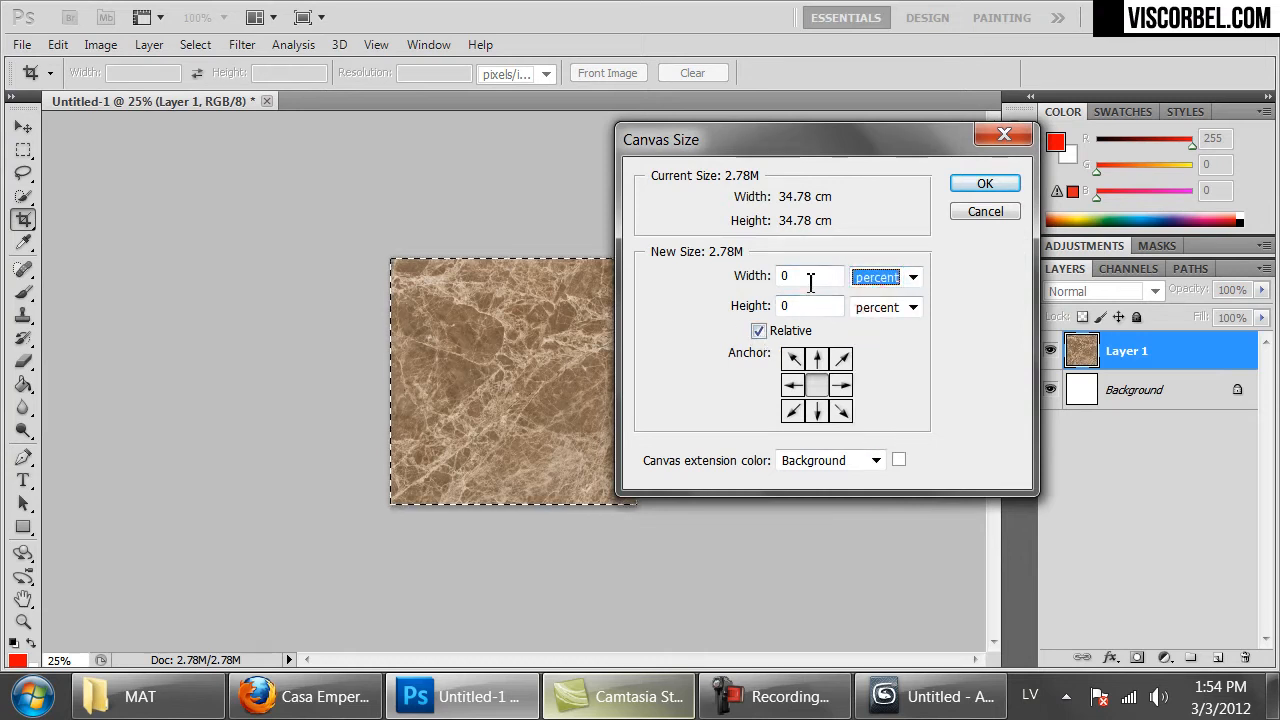
double_click(806, 279)
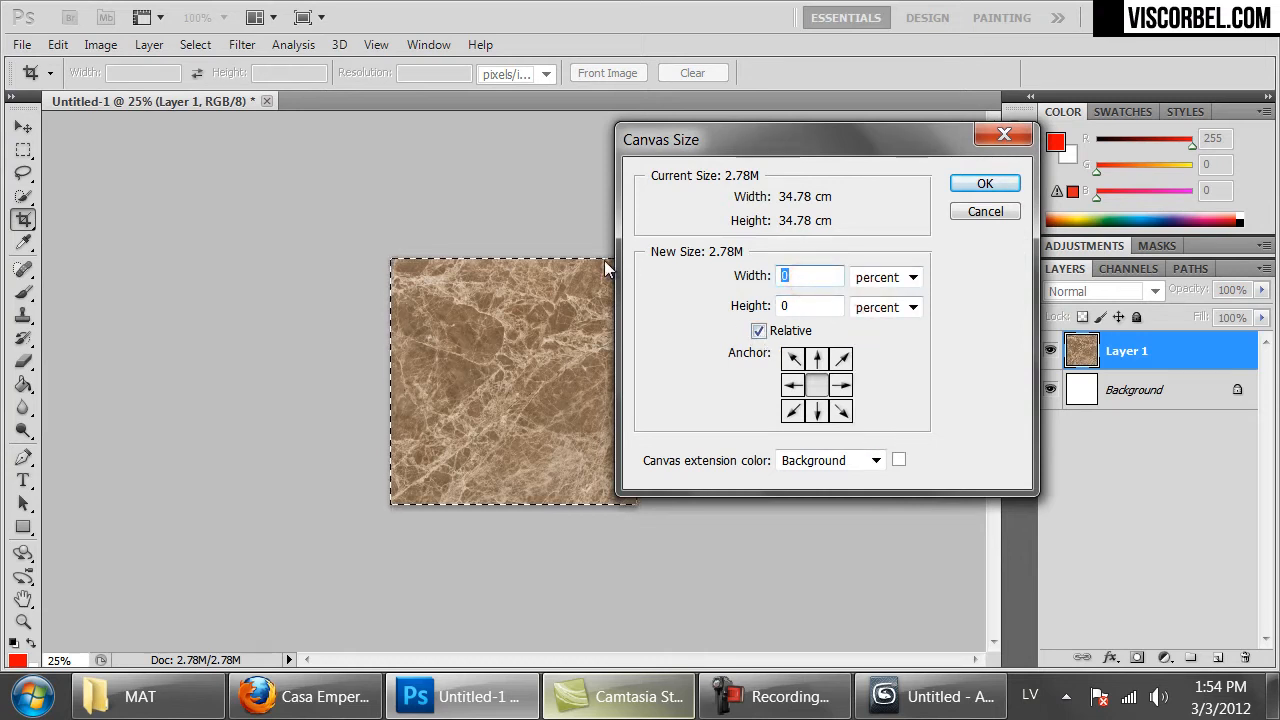
type("100")
key("Tab")
type("100")
key("Return")
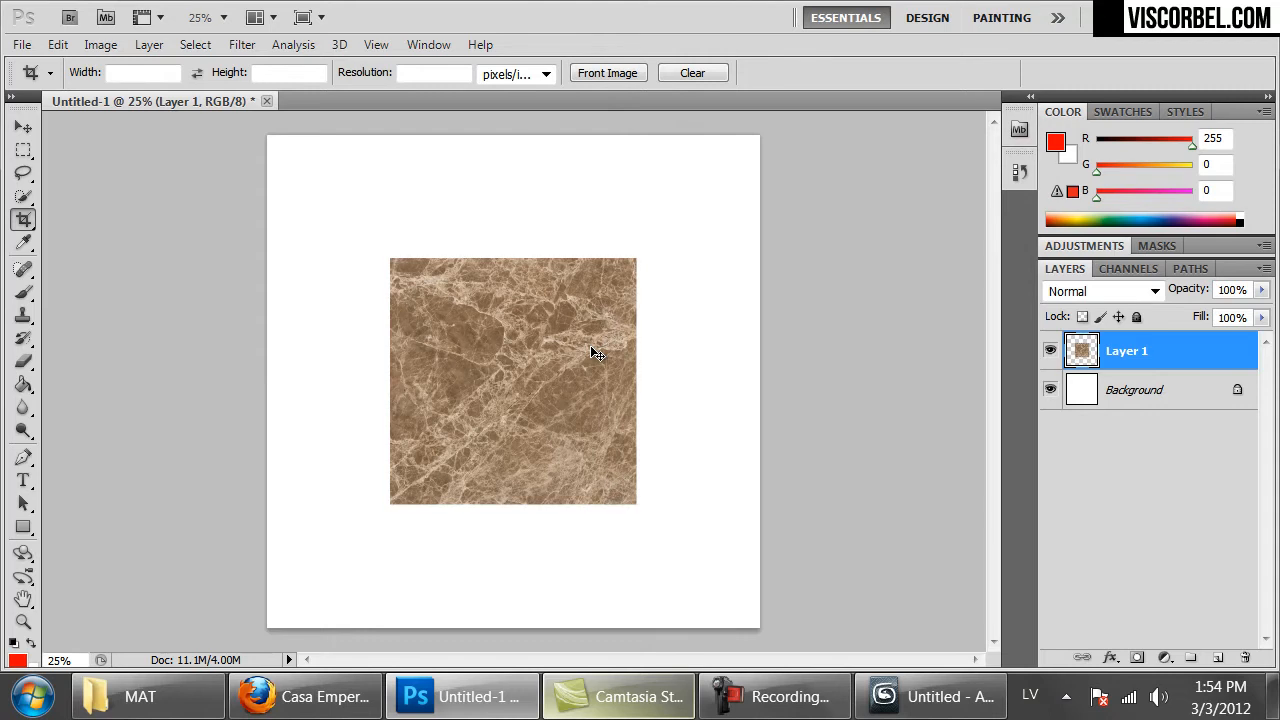
Add four copies of the marble tile on separate layers and arrange them in a 2×2 grid filling the canvas
key("ctrl+j")
left_click_drag(575, 433, 450, 313)
key("ctrl+j")
left_click_drag(497, 415, 620, 278)
key("ctrl+v")
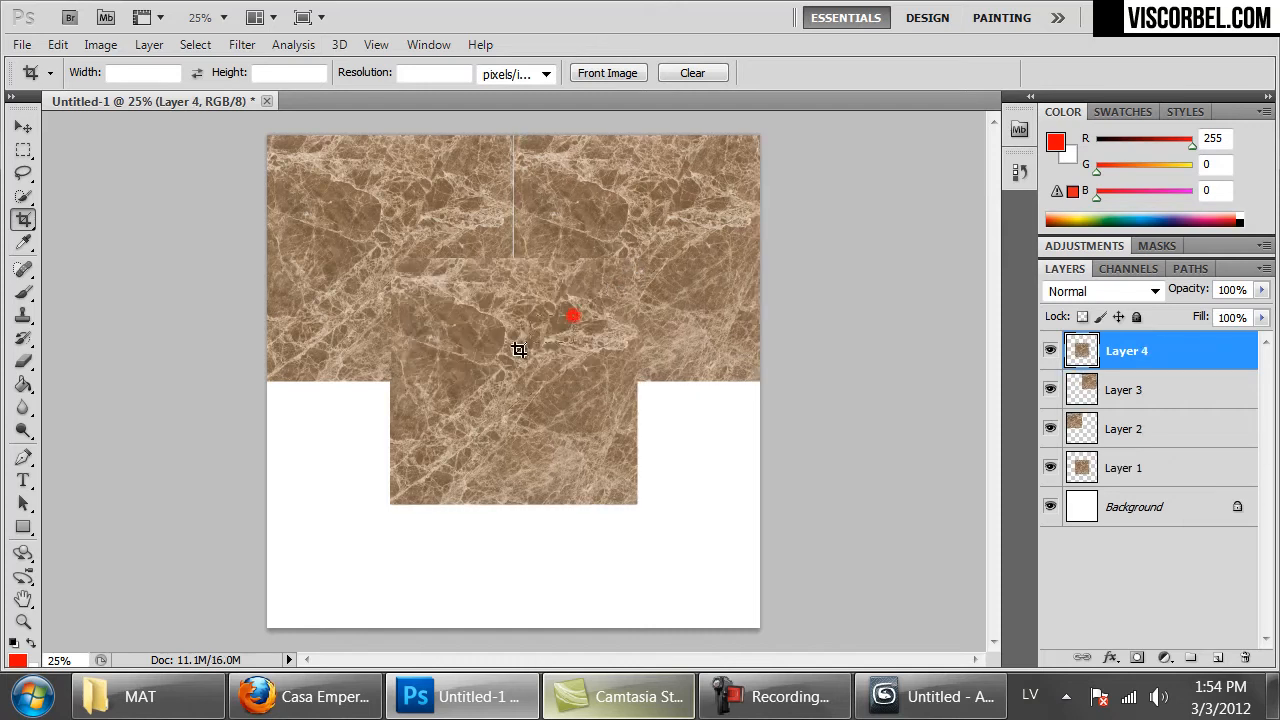
left_click(554, 334)
key("Escape")
left_click_drag(555, 365, 436, 490)
key("ctrl+v")
left_click_drag(480, 396, 590, 518)
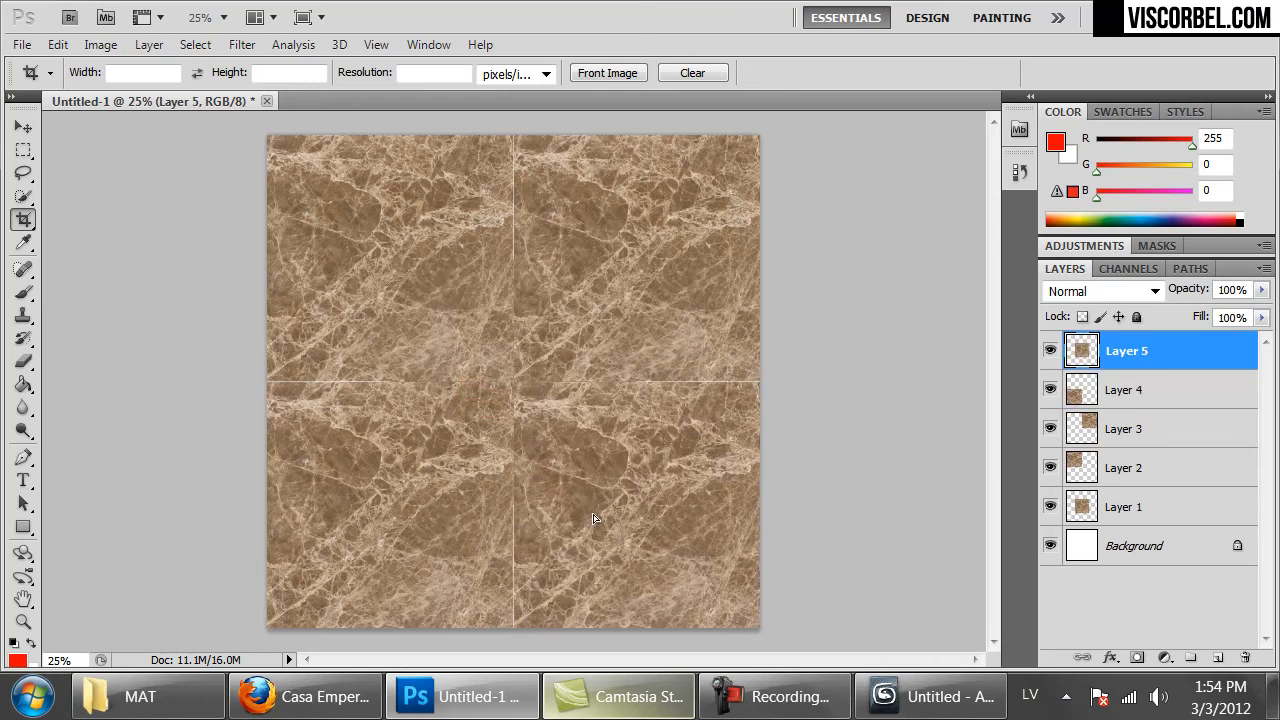
Paste another marble tile over the centre where the four tiles meet and rotate it 90 degrees with Free Transform
key("ctrl+v")
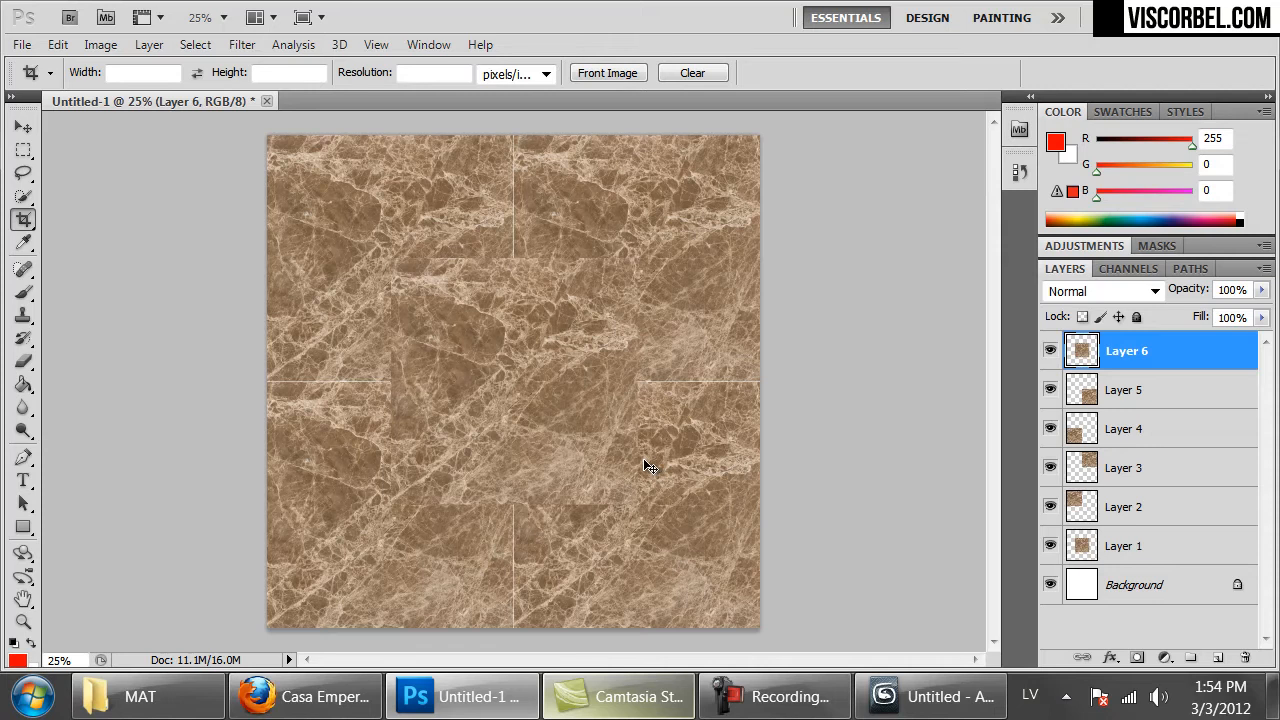
key("m")
right_click(542, 326)
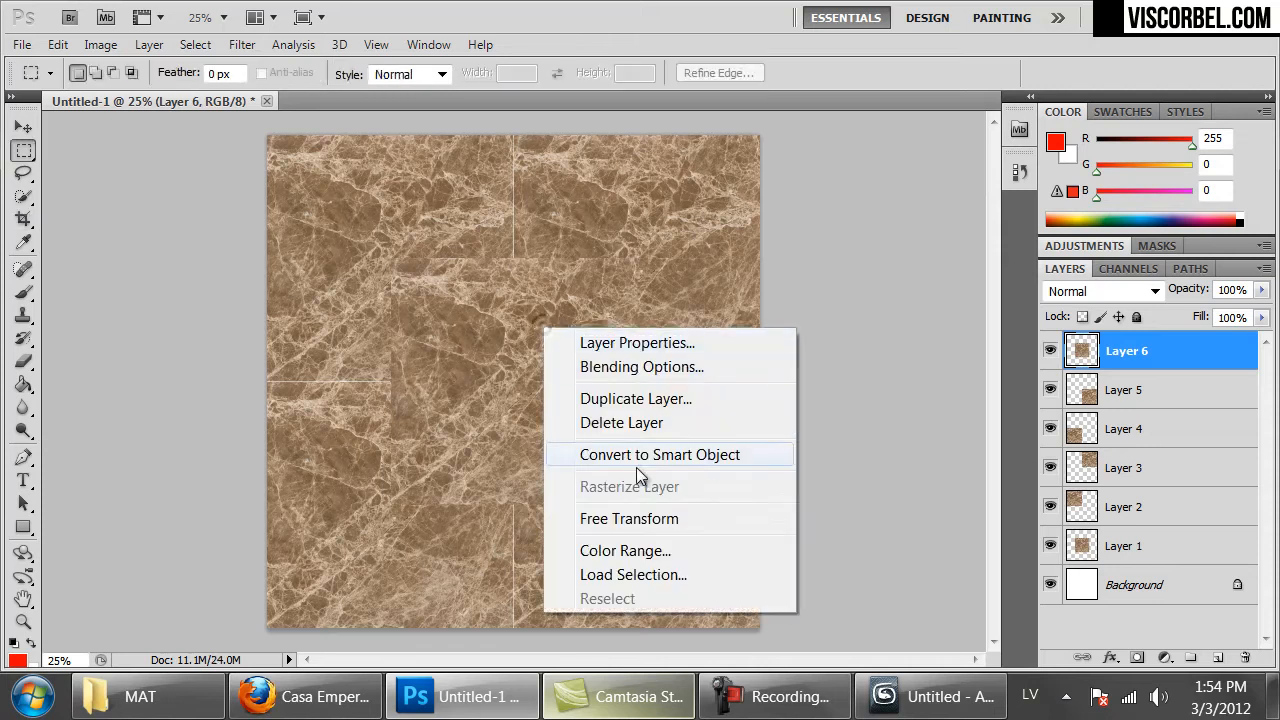
left_click(672, 518)
left_click_drag(740, 567, 446, 483)
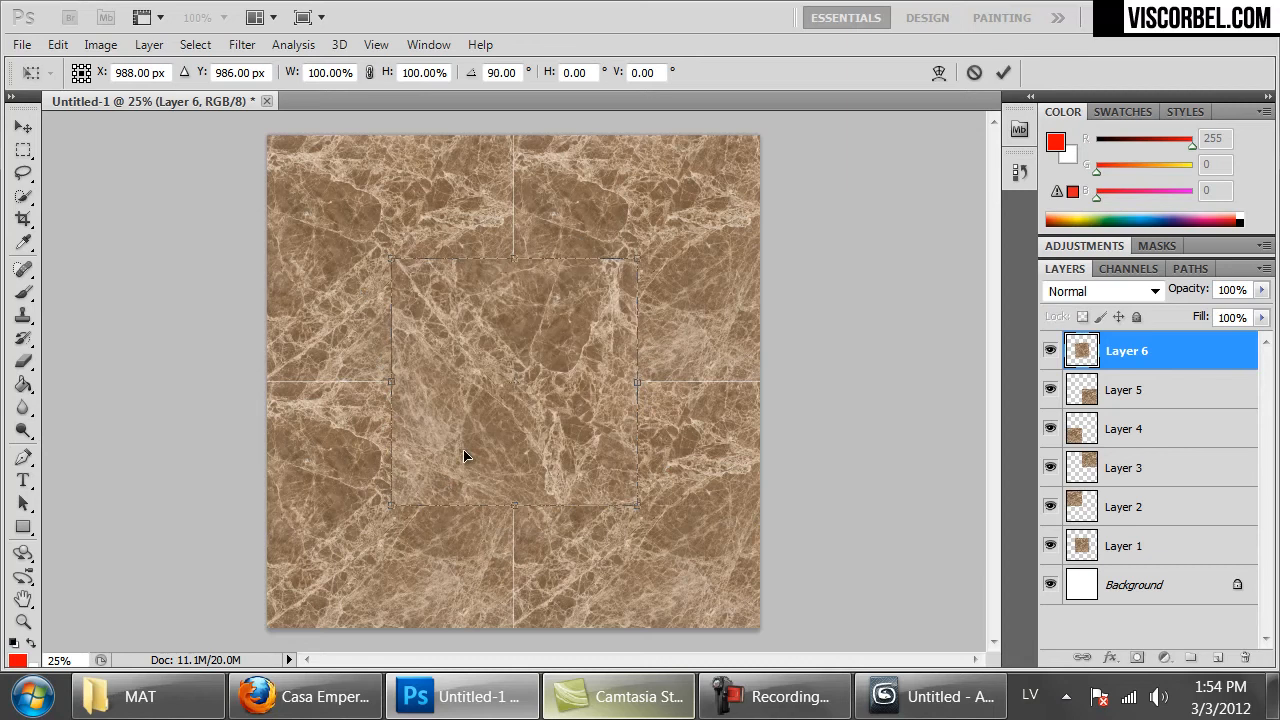
key("Return")
key("m")
Erase the upper-left corner of the rotated centre tile using the Eraser at 129 px with 52% hardness
key("ctrl+plus")
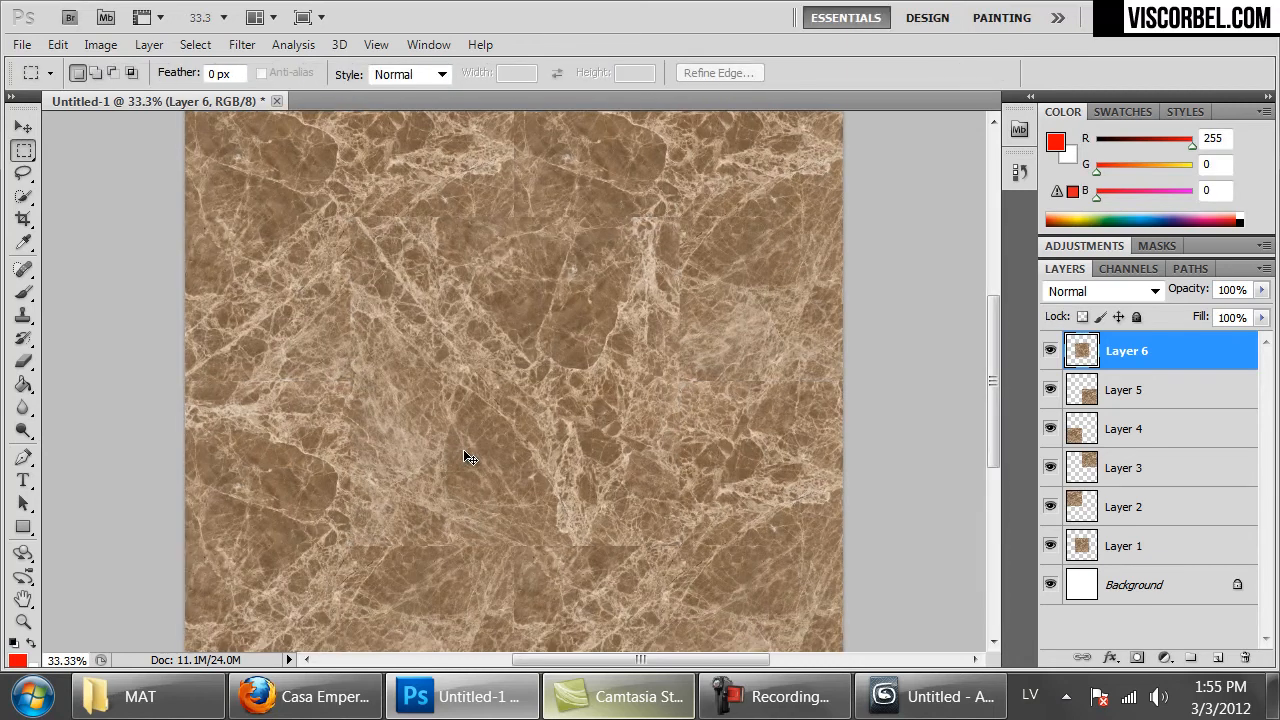
key("e")
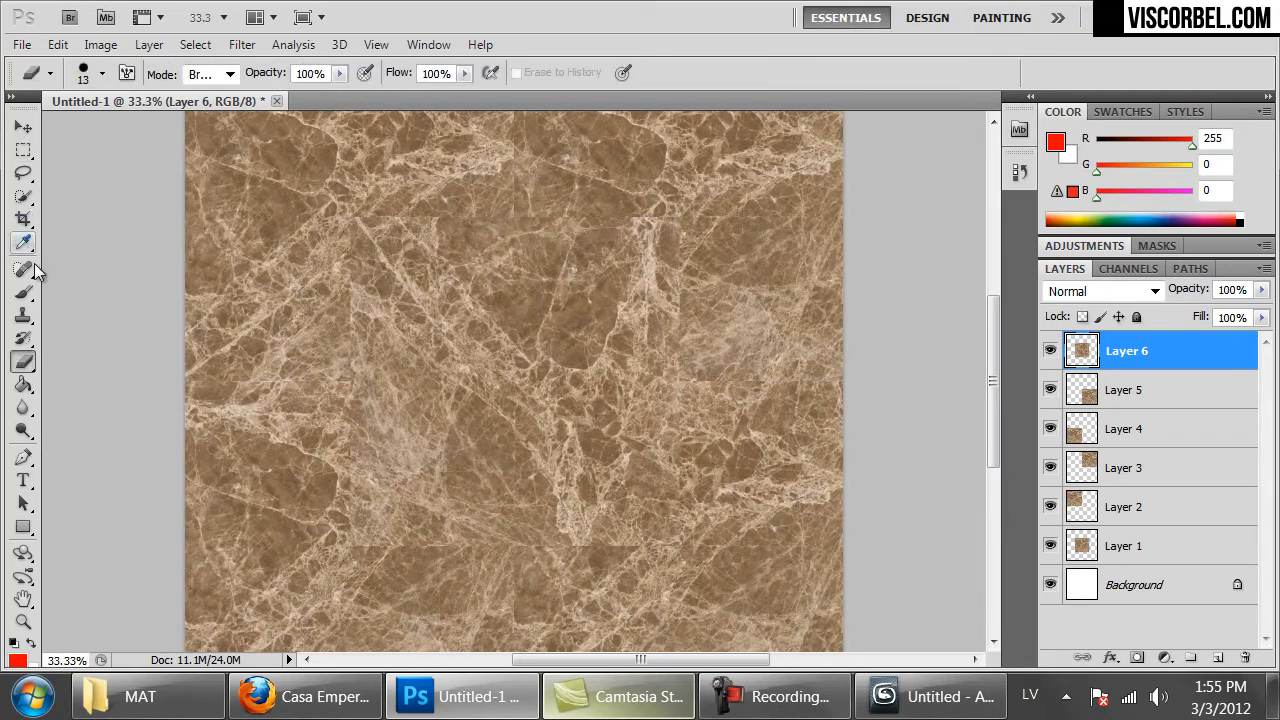
right_click(573, 302)
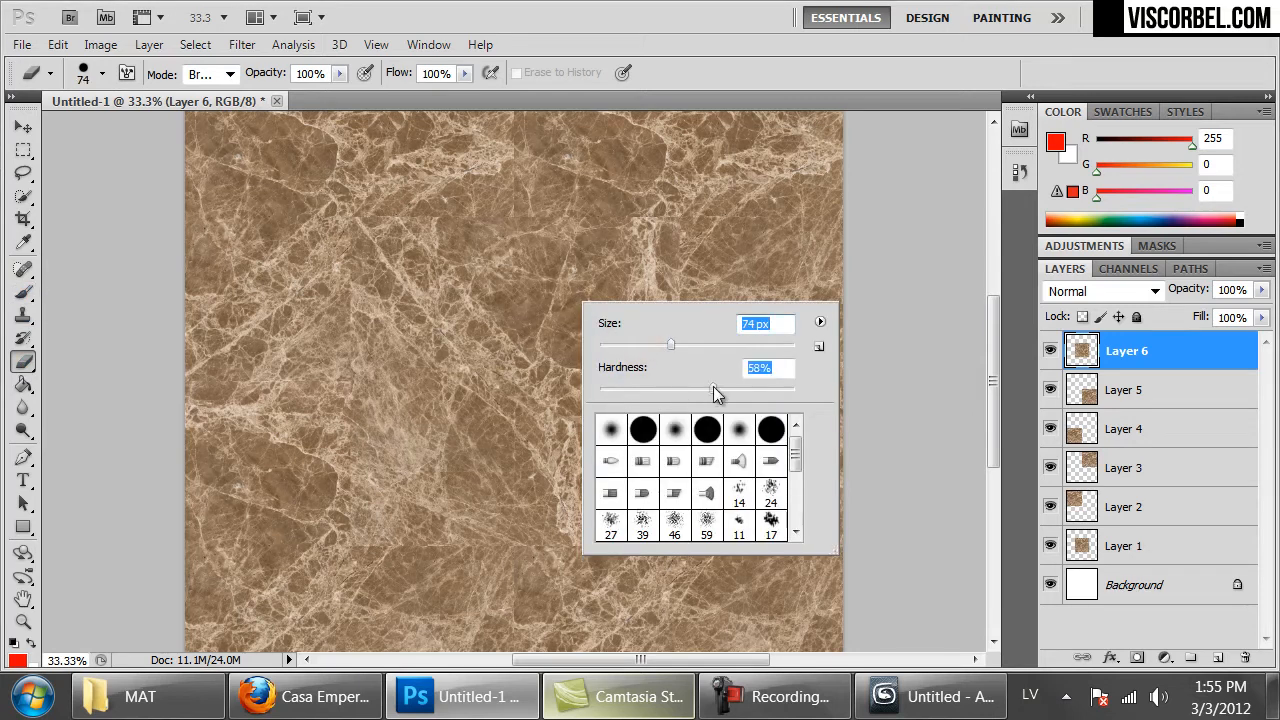
left_click_drag(707, 391, 700, 389)
left_click(687, 345)
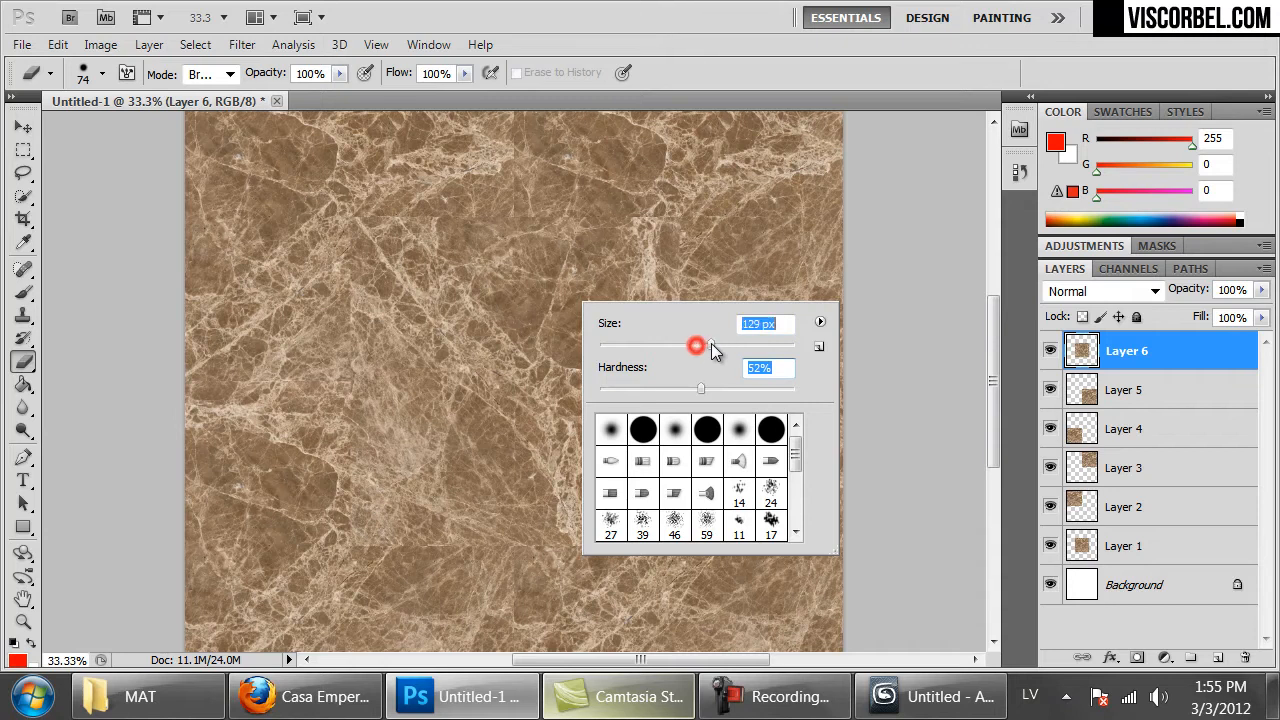
left_click(345, 218)
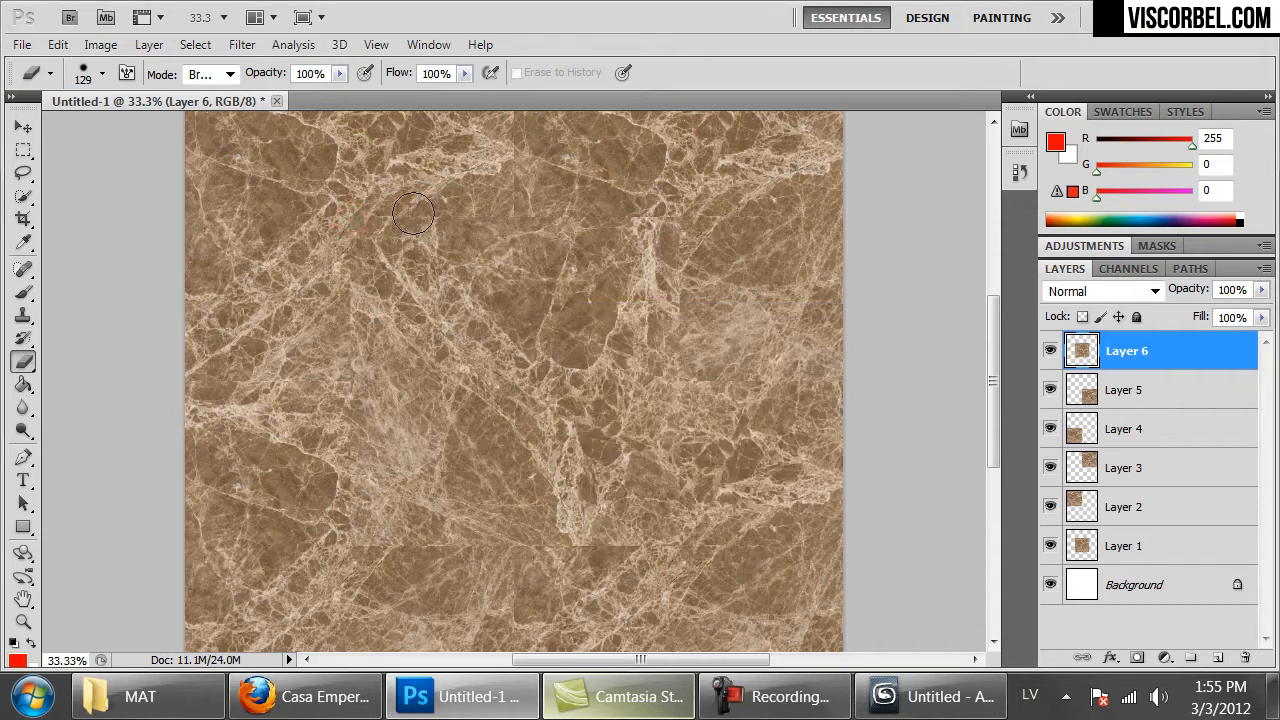
Enlarge the Eraser to 215 px and erase the hard edges around the centre tile so it blends with the tiles beneath
right_click(468, 202)
left_click(646, 243)
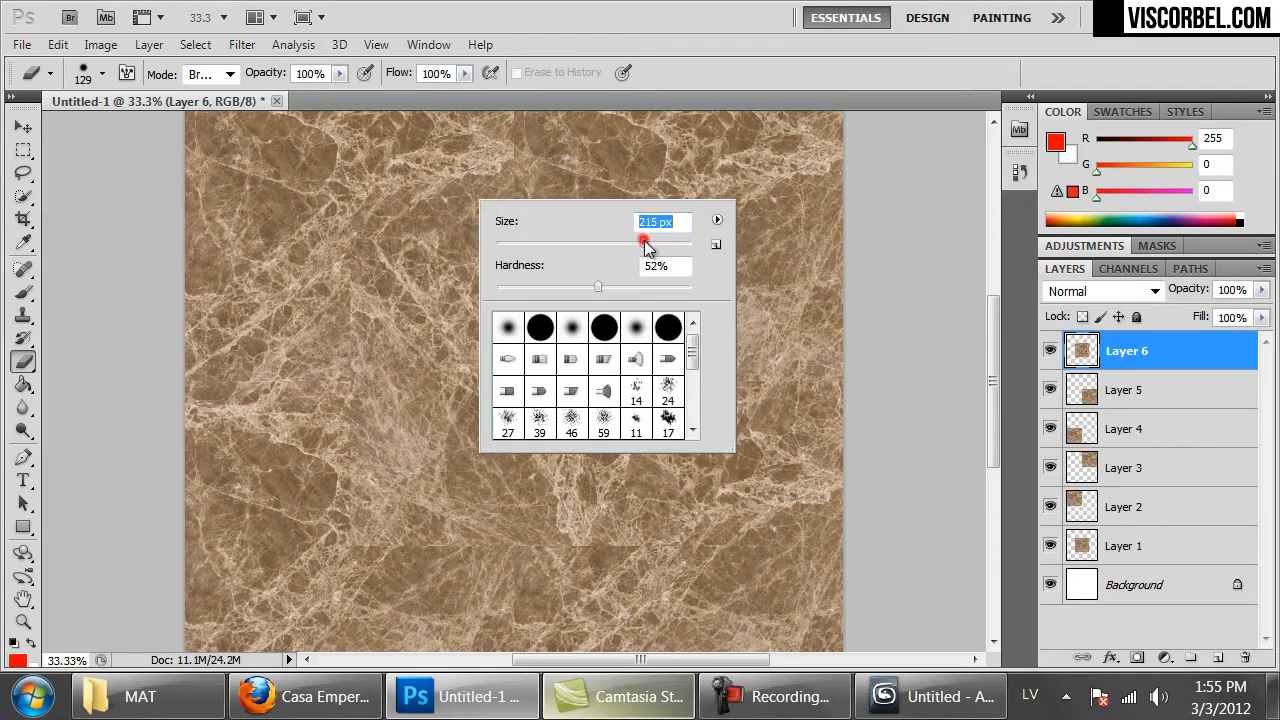
left_click(320, 240)
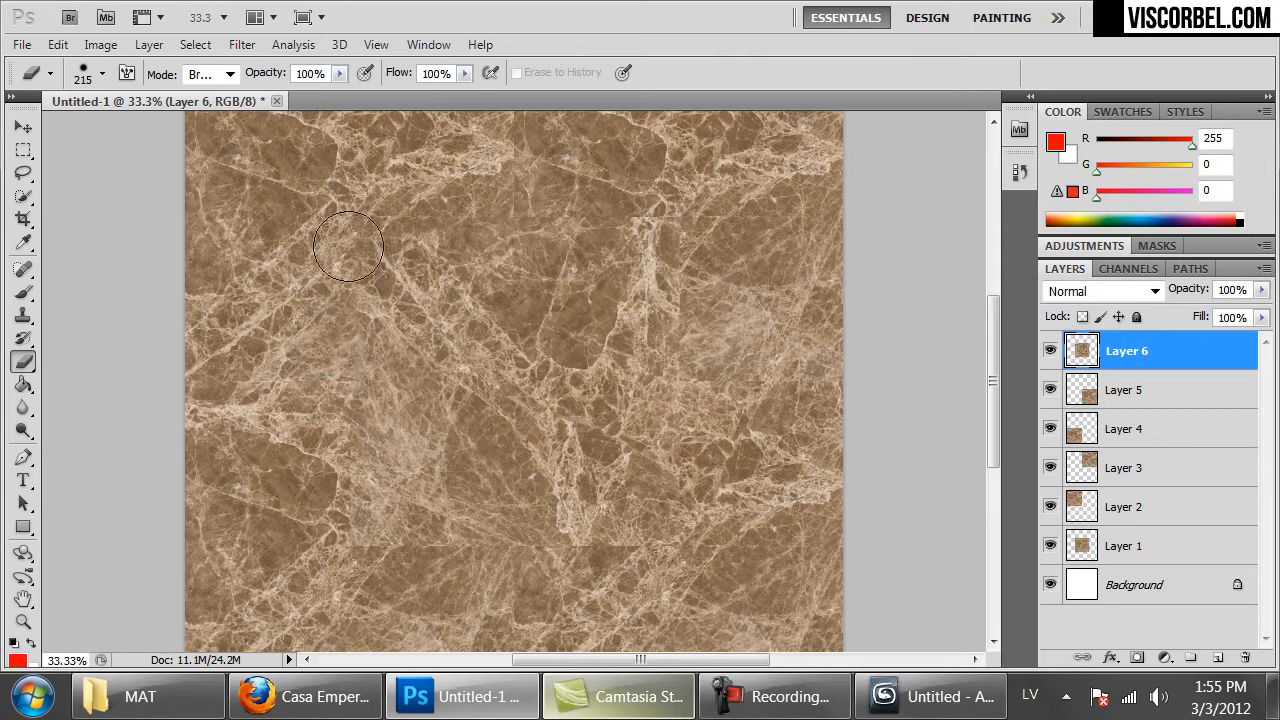
left_click(1052, 350)
left_click(1052, 350)
left_click(677, 203)
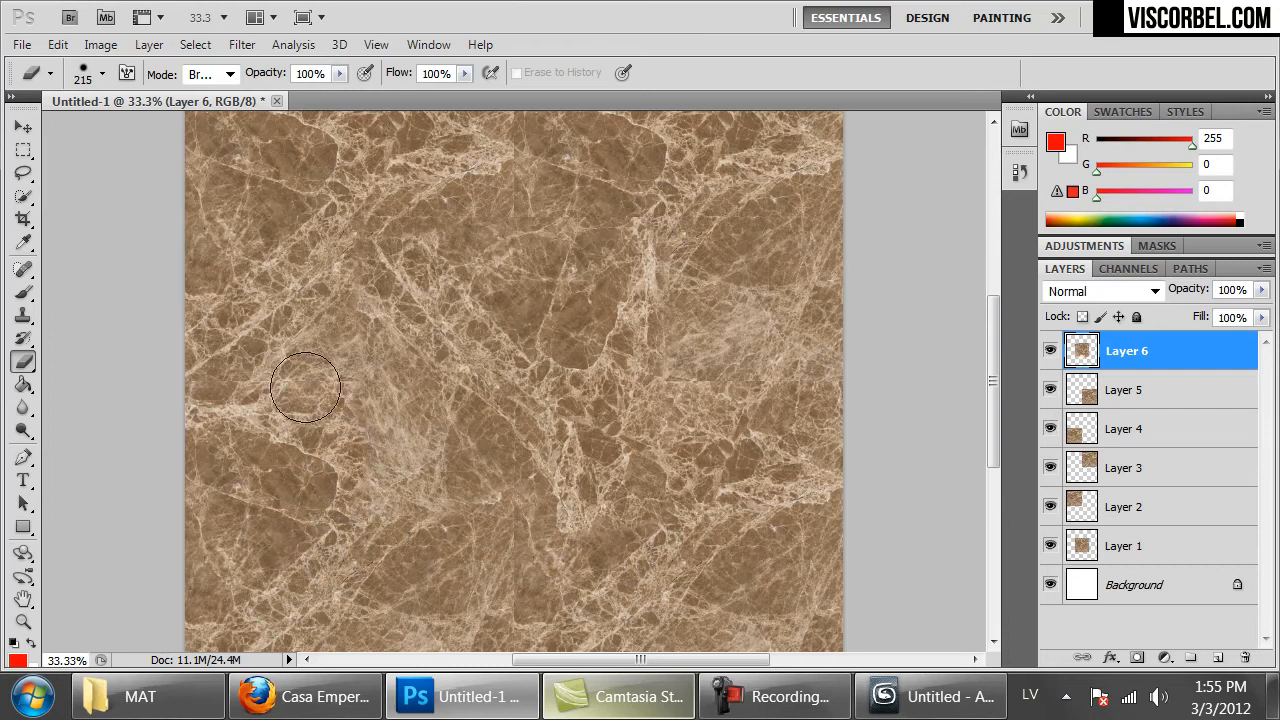
Merge Layer 1 through Layer 6 into a single marble layer above the background
key("ctrl+minus")
key("ctrl+minus")
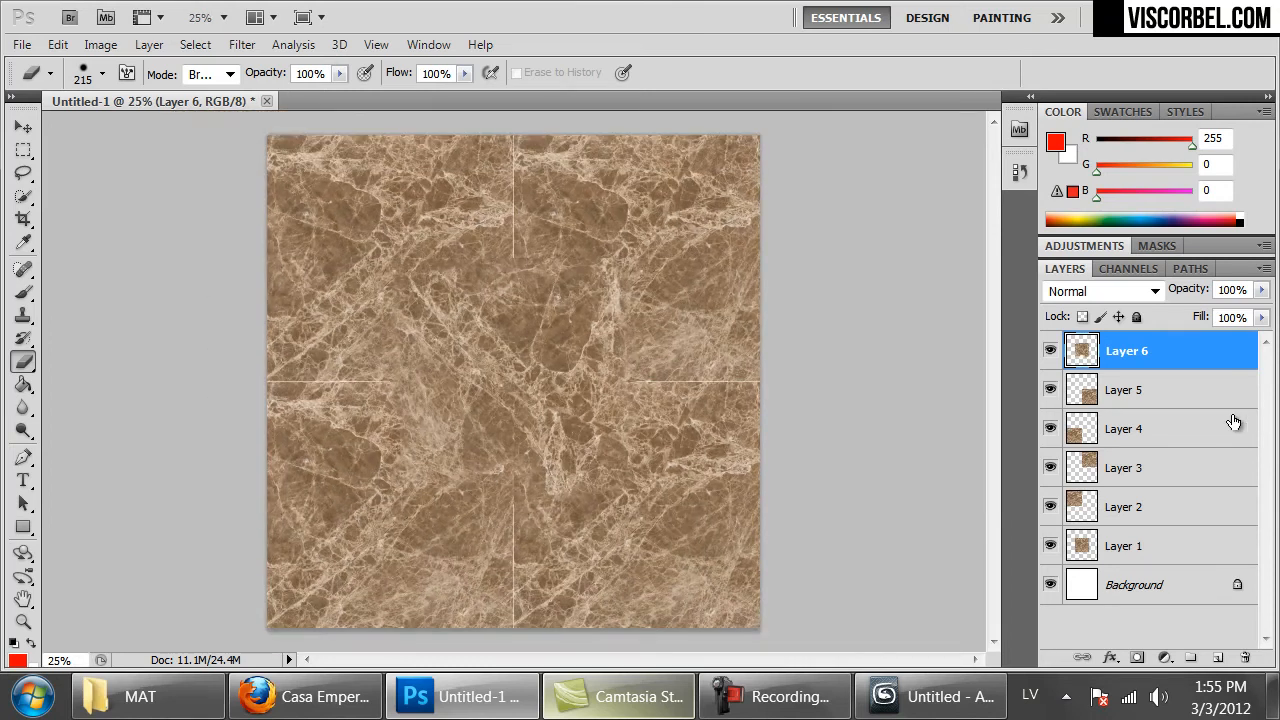
key("ctrl+plus")
key("ctrl+plus")
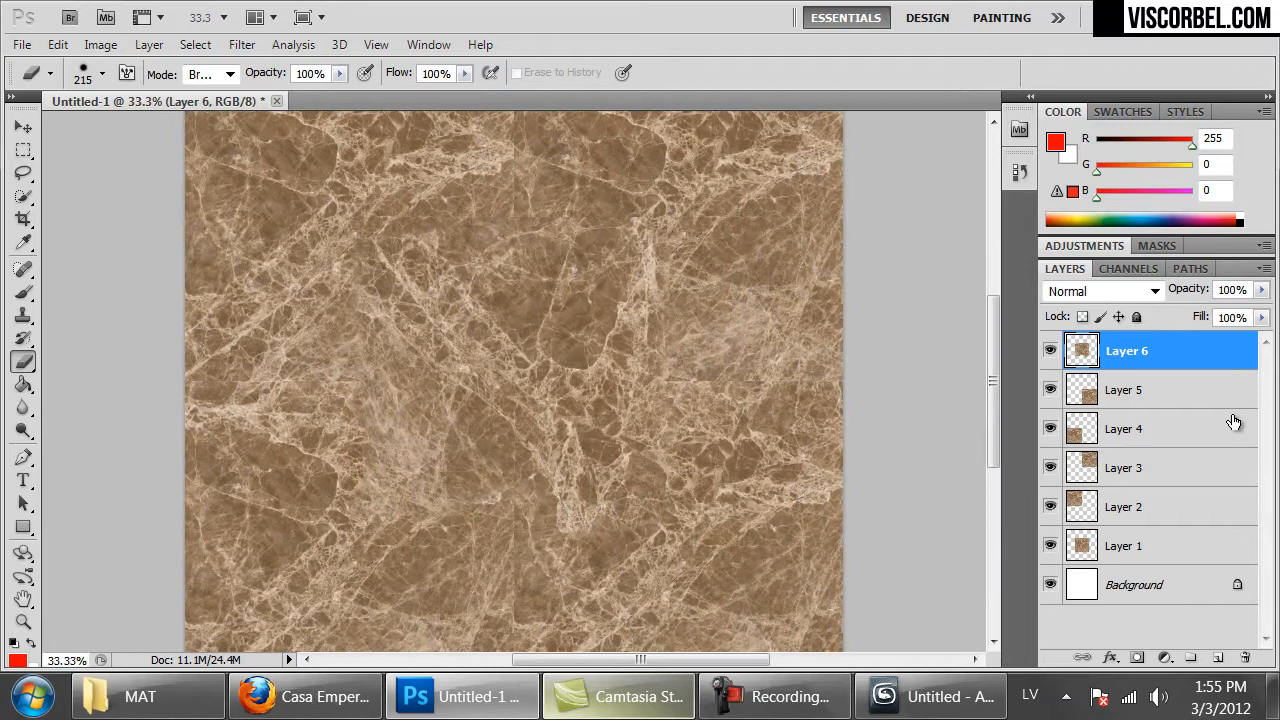
left_click(1155, 545, "shift")
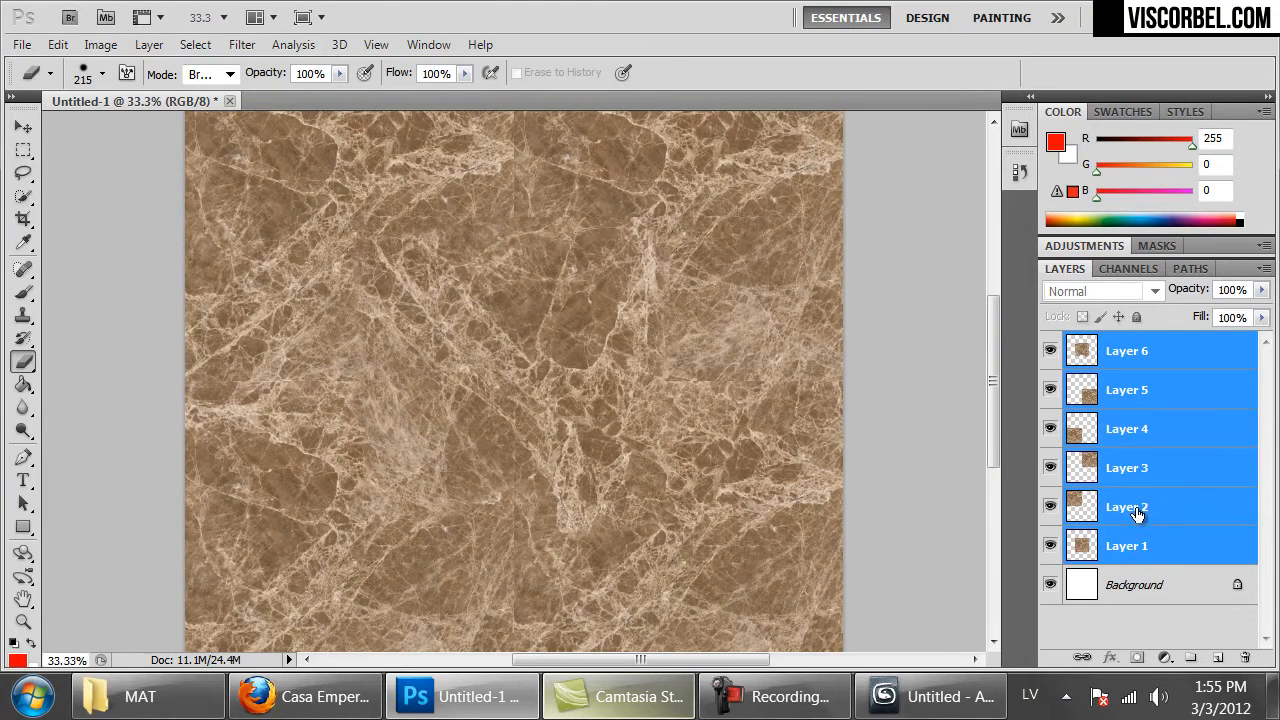
key("ctrl+e")
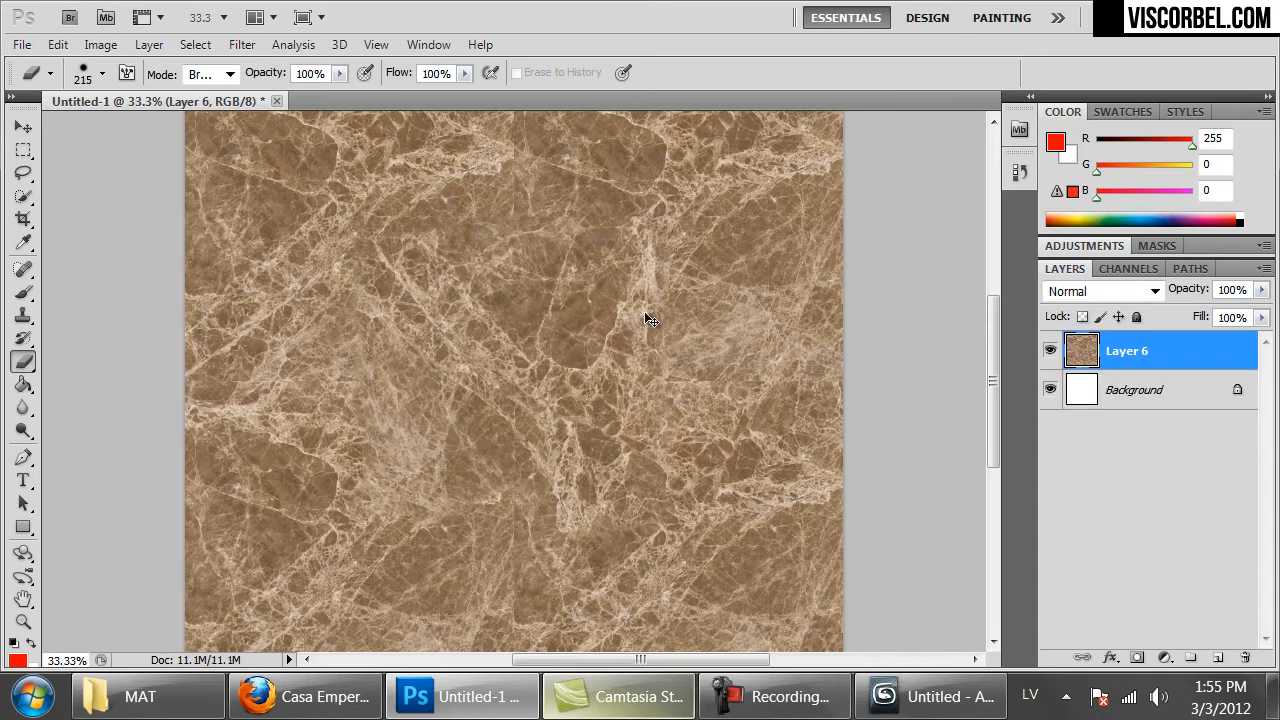
Examine the merged marble for remaining hard seams, both as a whole and close up near its right edge
key("ctrl+plus")
key("ctrl+plus")
key("ctrl+minus")
key("ctrl+minus")
key("ctrl+minus")
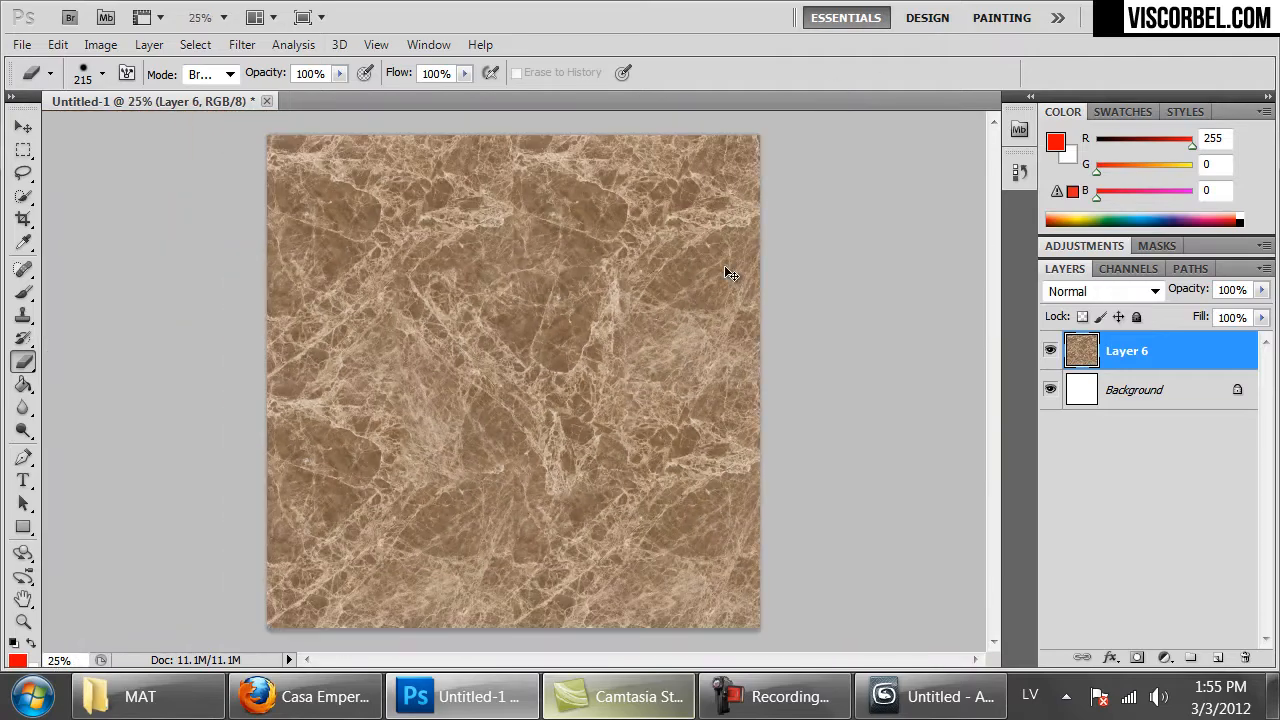
key("ctrl+plus")
key("ctrl+plus")
key("ctrl+plus")
left_click_drag(726, 268, 606, 434)
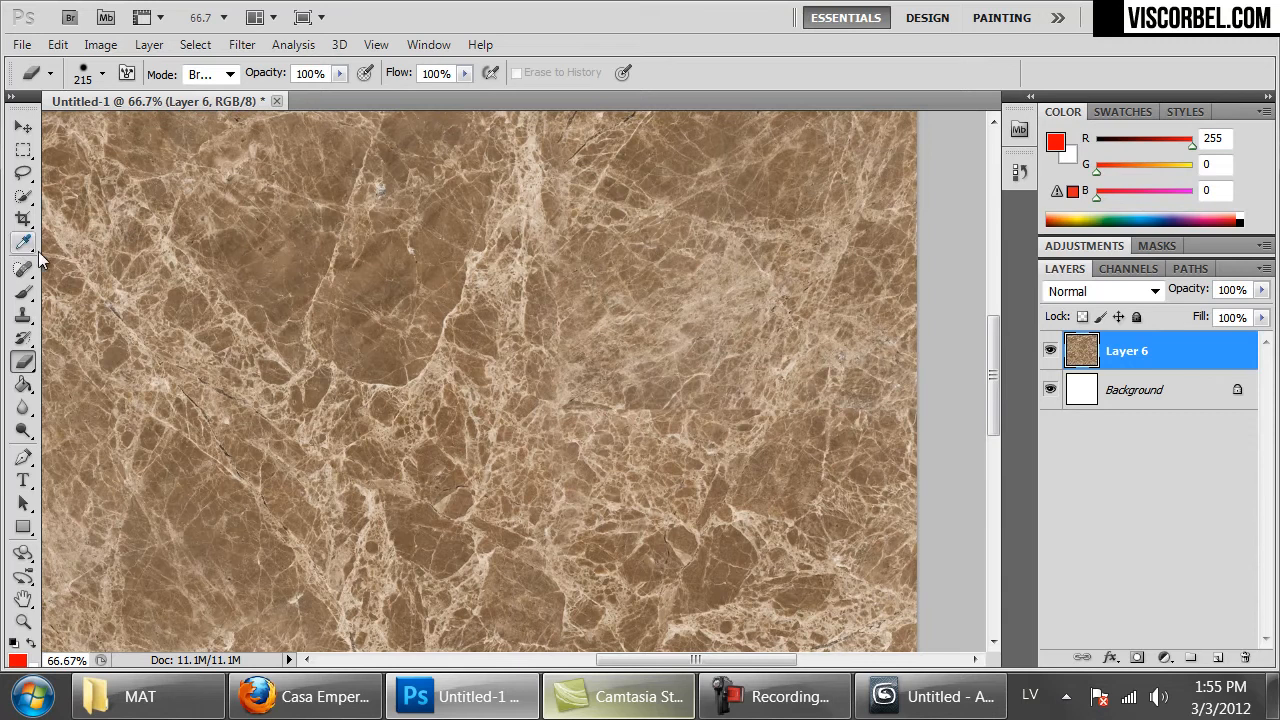
Clone marble over the horizontal seam near the right edge using the Clone Stamp at 54 px with 33% hardness
left_click(23, 318)
left_click(668, 313)
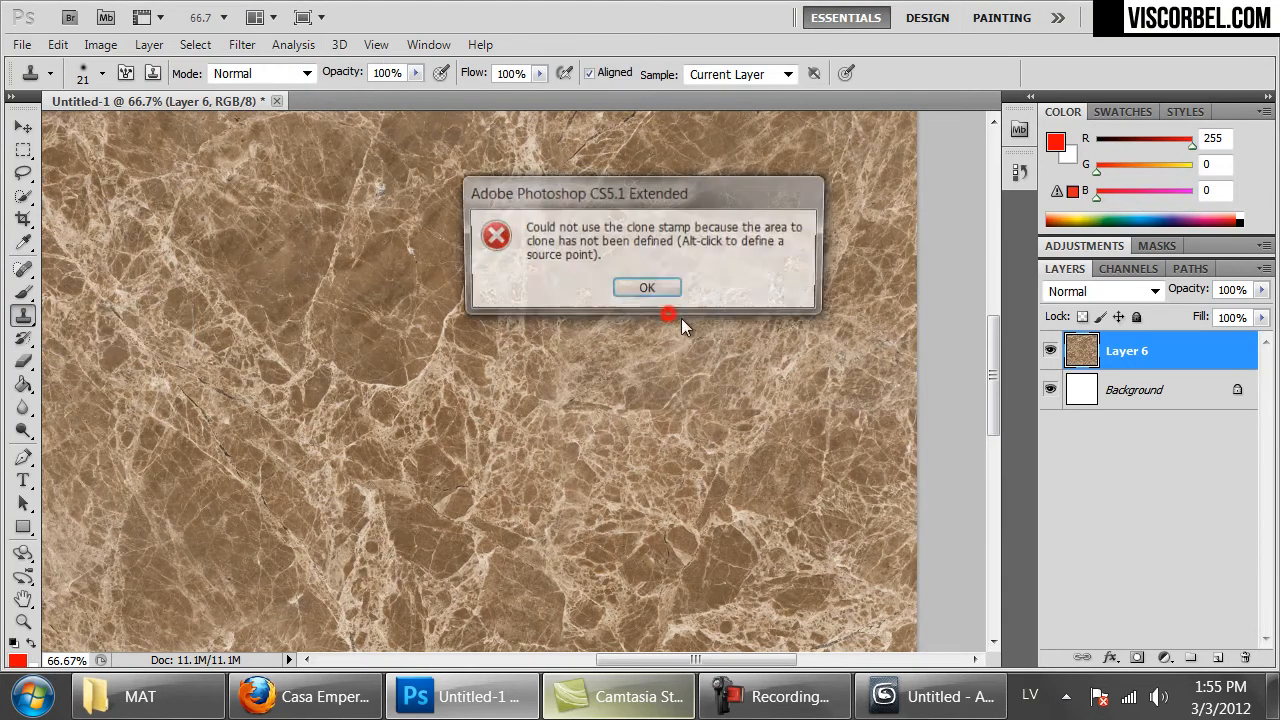
left_click(668, 290)
right_click(712, 298)
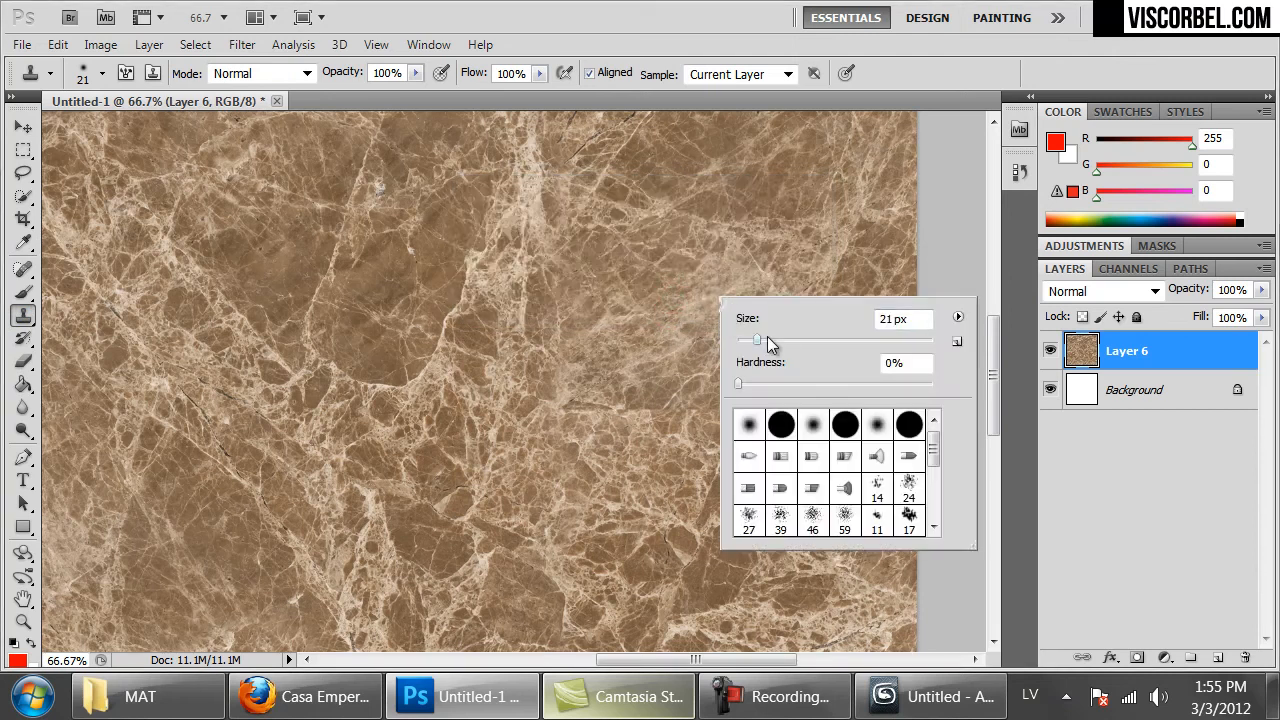
left_click_drag(795, 382, 802, 382)
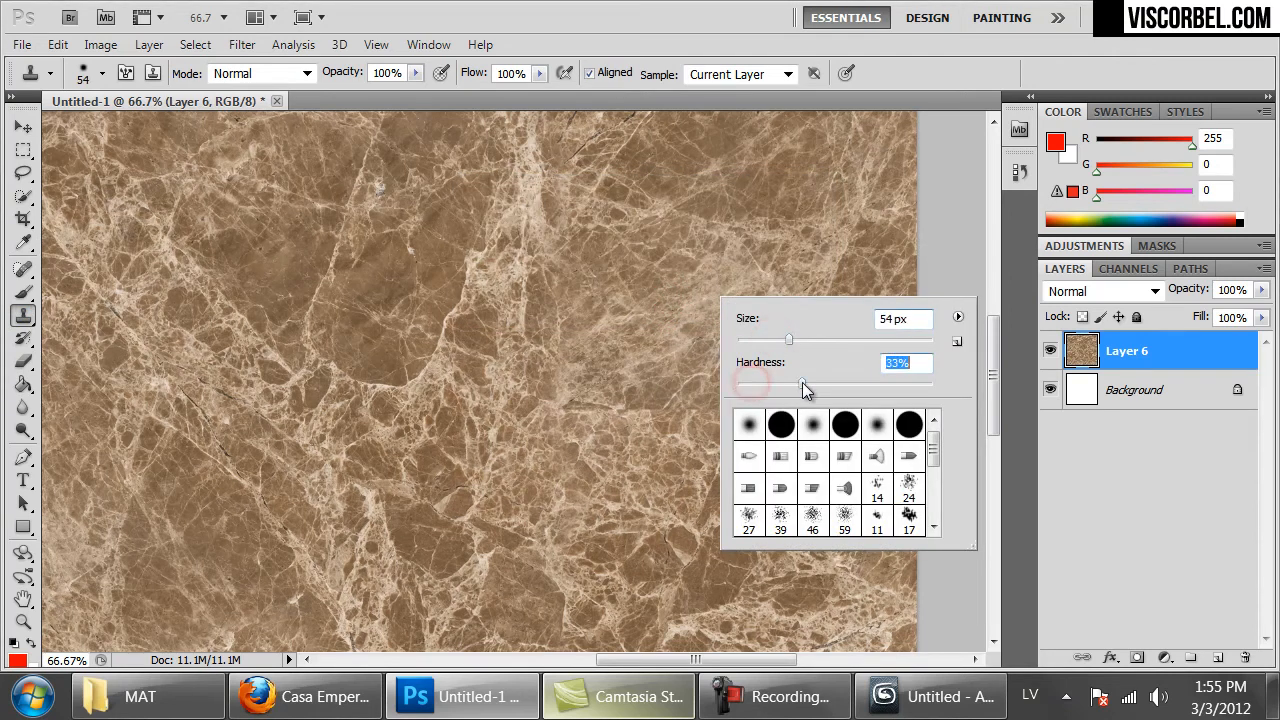
left_click(940, 75)
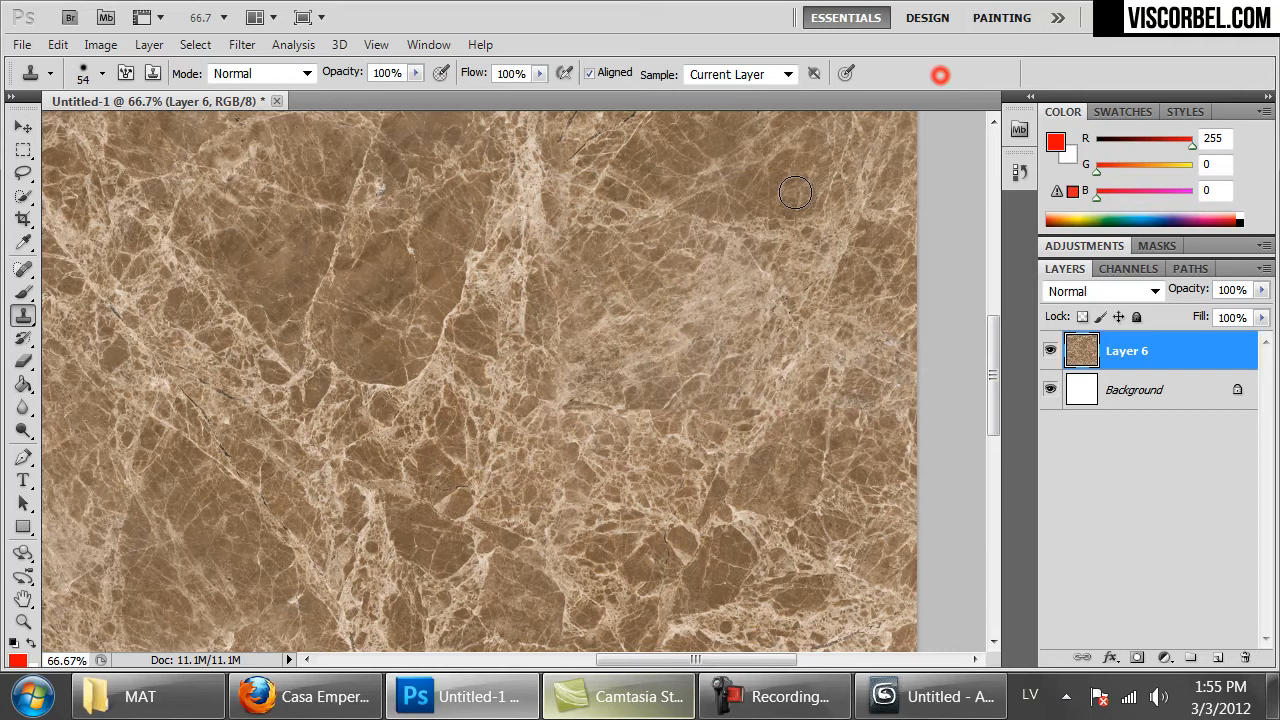
left_click(668, 275, "alt")
left_click(627, 406)
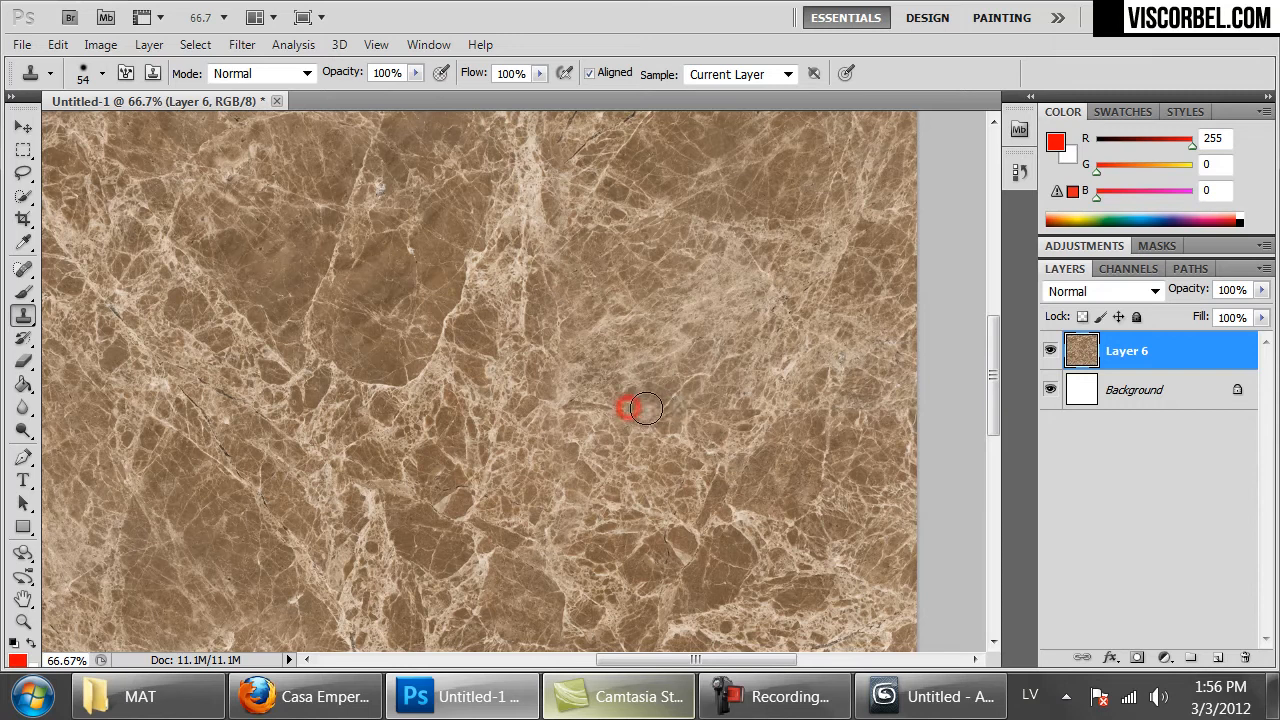
mouse_move(657, 411)
left_mouse_down()
mouse_move(708, 417)
mouse_move(798, 391)
mouse_move(846, 406)
left_mouse_up()
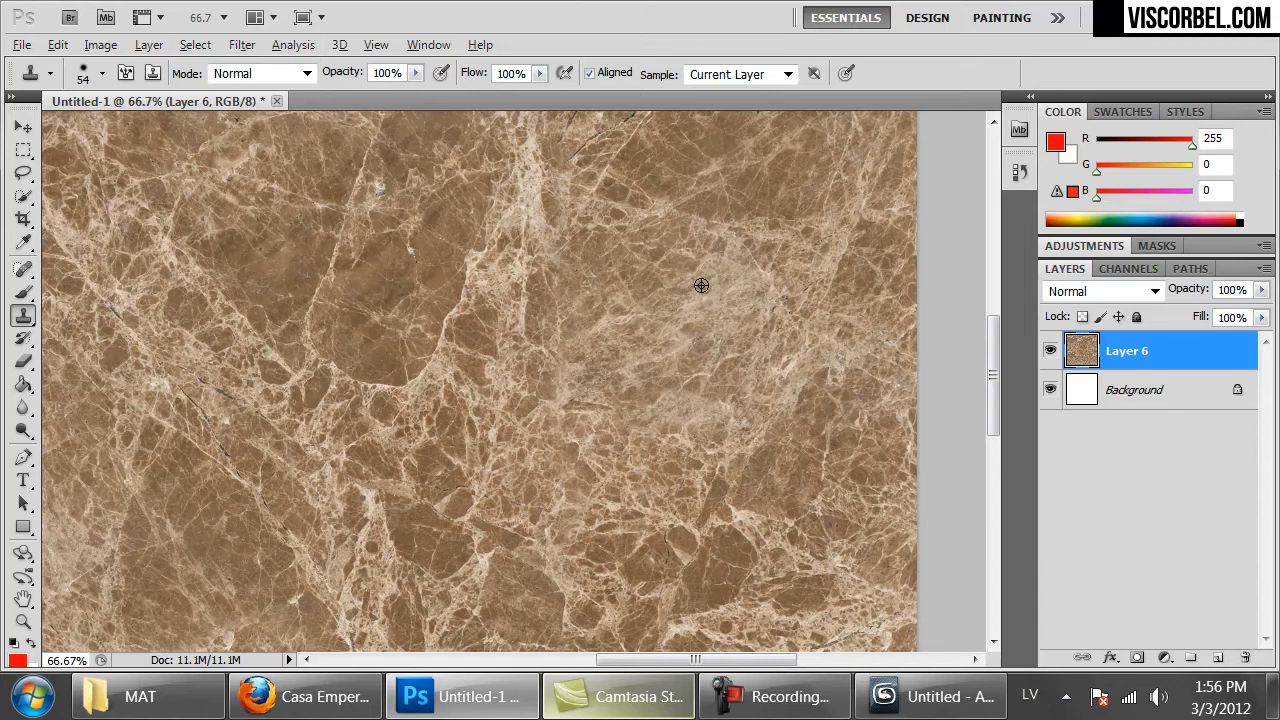
left_click_drag(871, 393, 906, 403)
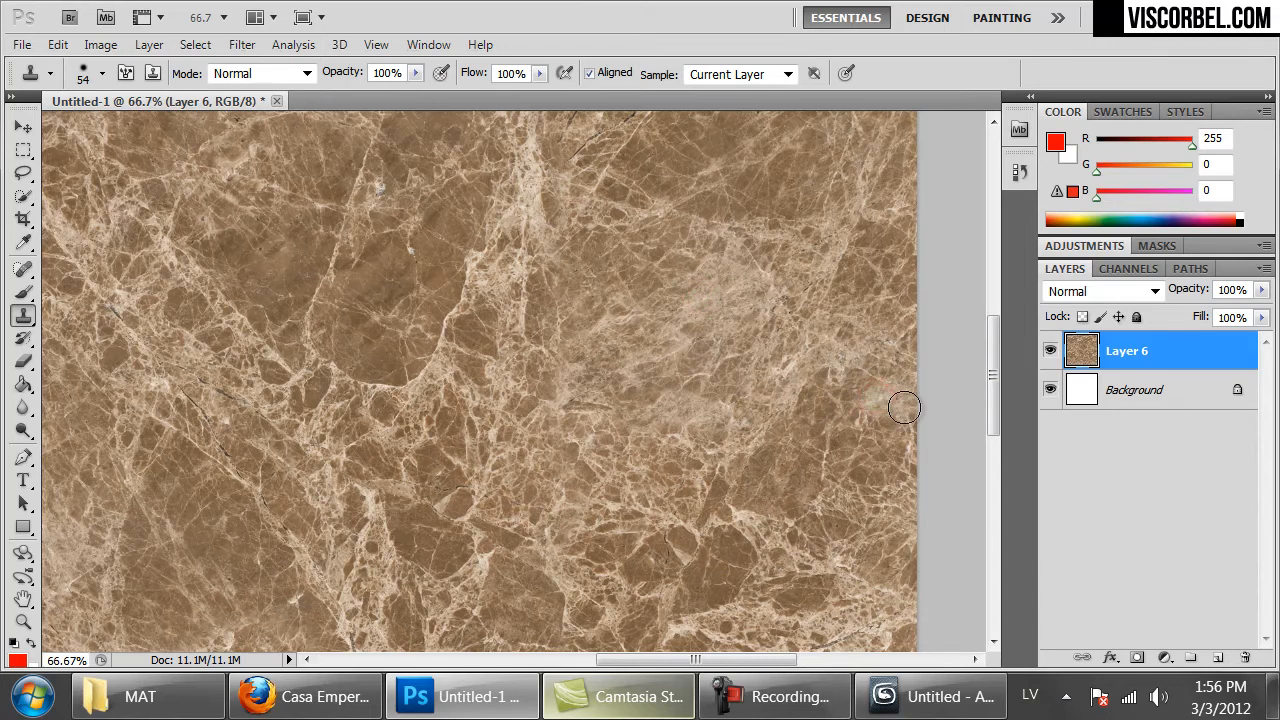
Clone over the vertical seam between the two upper tiles up to the image's top edge, resampling from nearby marble areas
left_click_drag(505, 437, 752, 243)
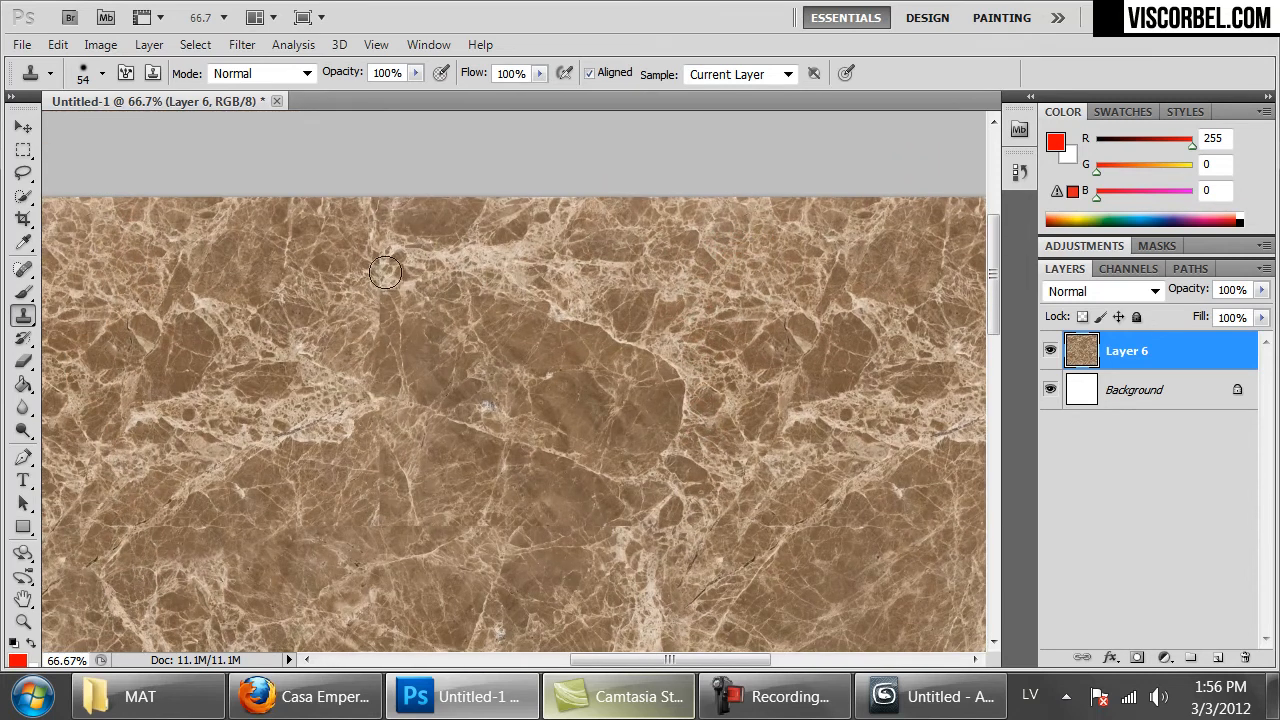
left_click(572, 386, "alt")
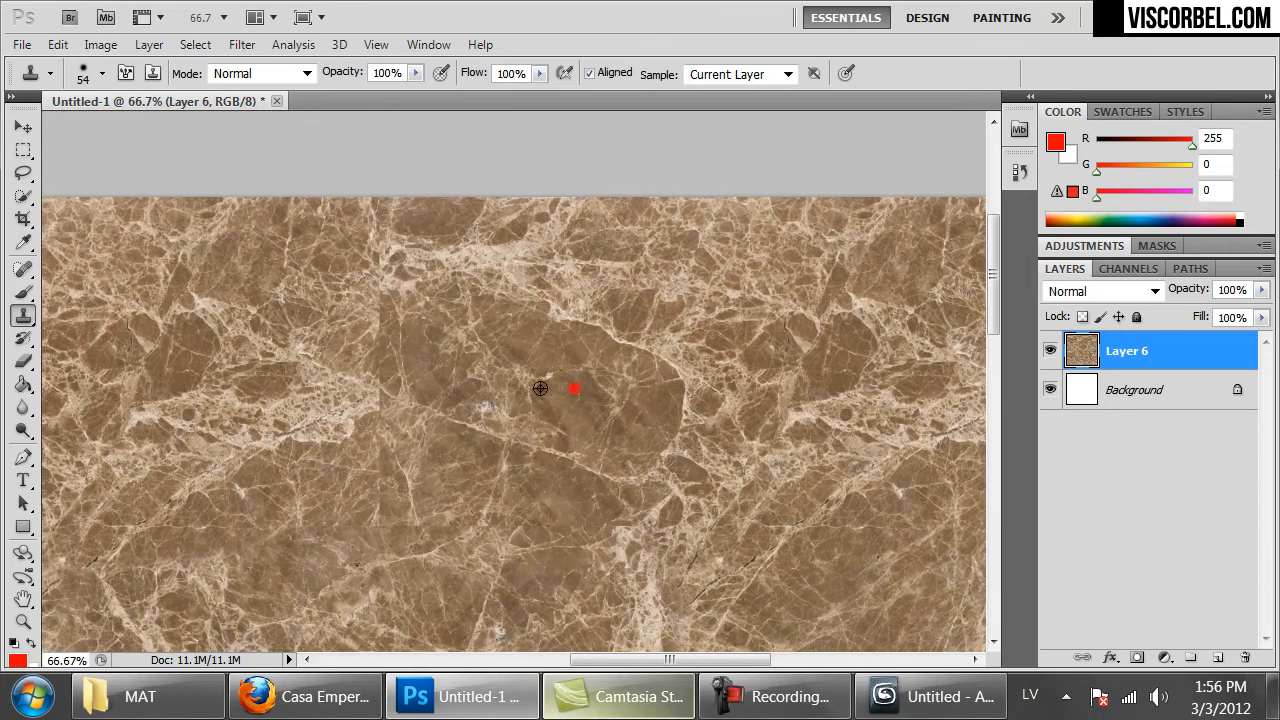
left_click(369, 520)
left_click(546, 510, "alt")
left_click(360, 513)
left_click(486, 363, "alt")
left_click(375, 348)
left_click(574, 305, "alt")
left_click(374, 391)
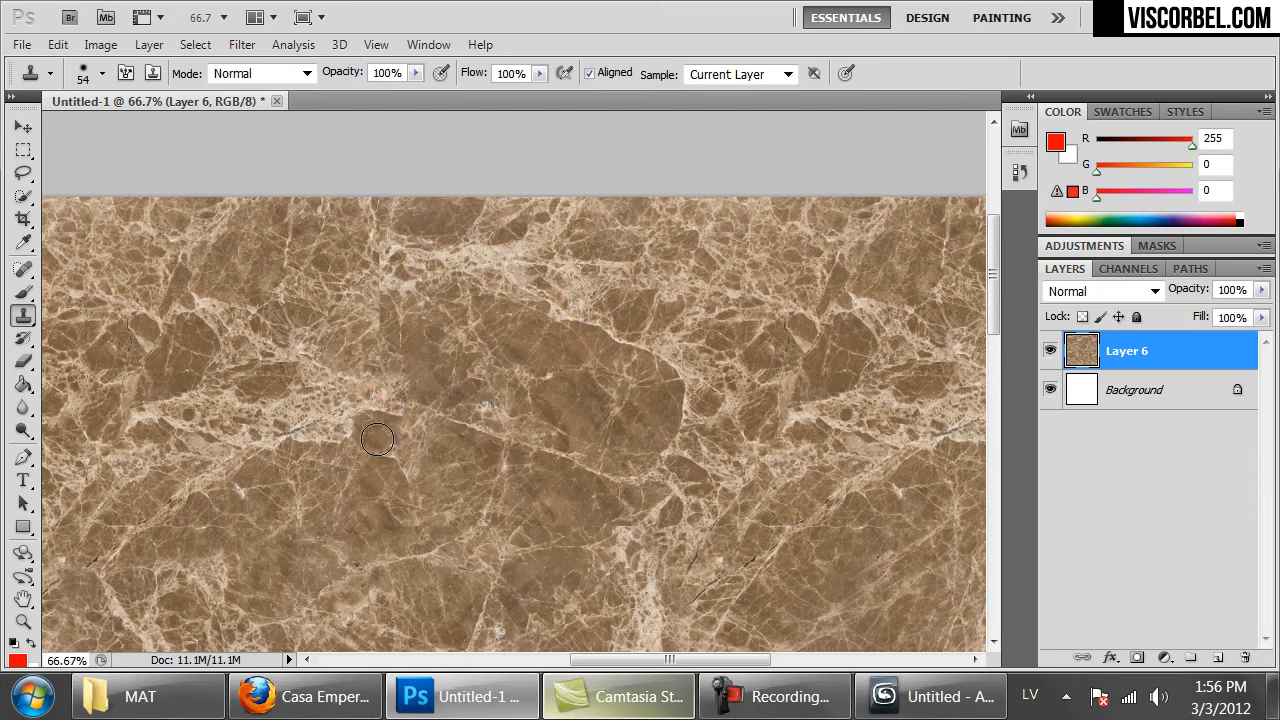
left_click(588, 393, "alt")
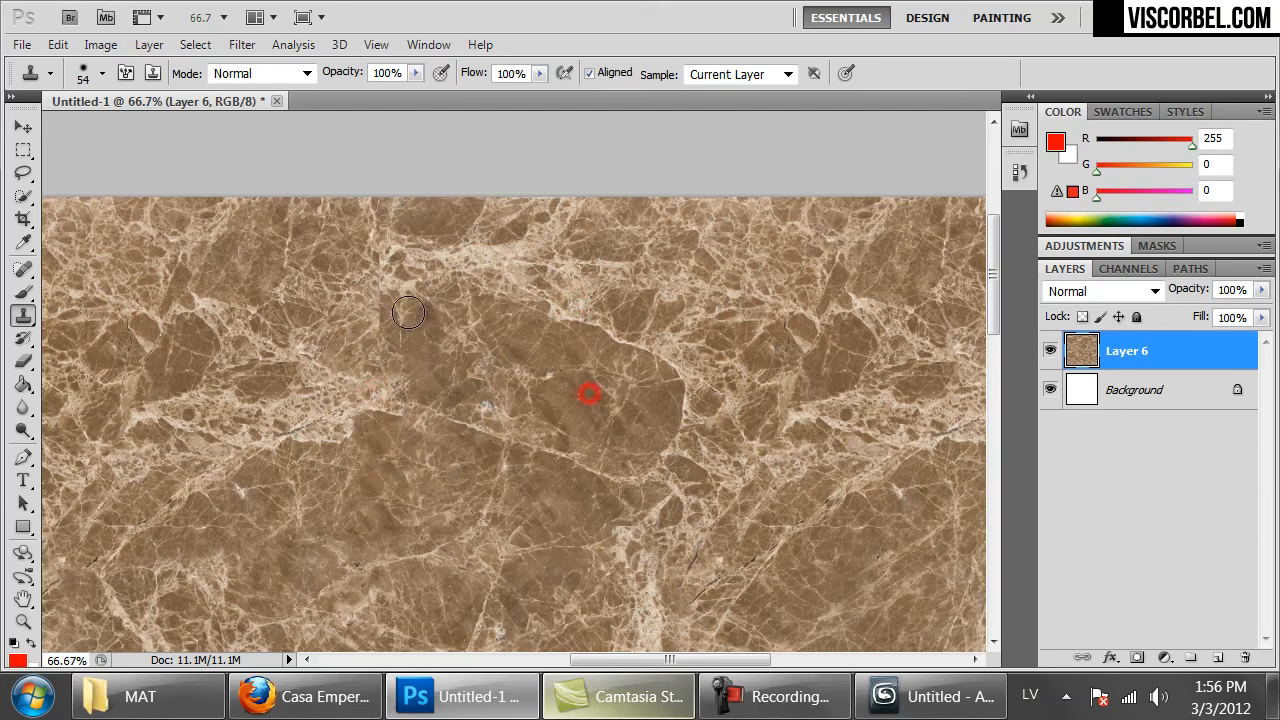
left_click(369, 315)
left_click(247, 233, "alt")
left_click(371, 278)
left_click(296, 247, "alt")
left_click(397, 210)
Clone nearby marble veins over the horizontal seam between the upper and lower tiles near the image's left edge
left_click_drag(400, 549, 521, 389)
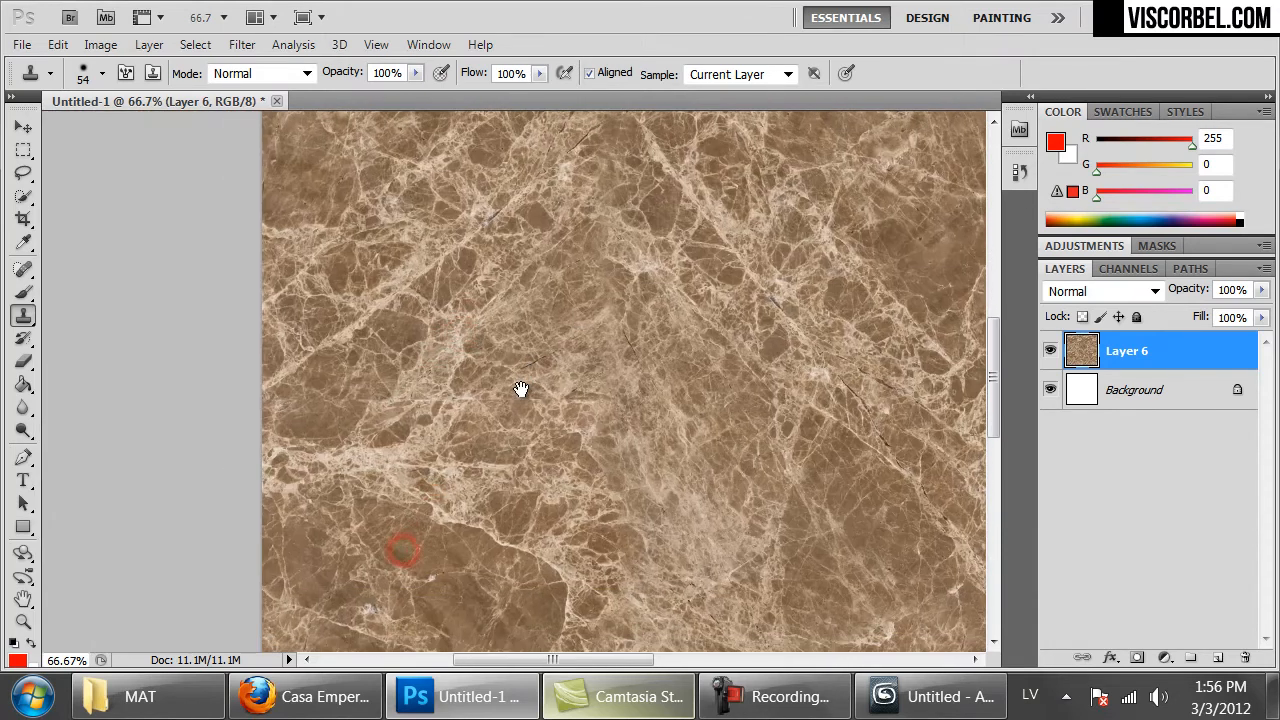
left_click(575, 329, "alt")
left_click(450, 390)
left_click(309, 366)
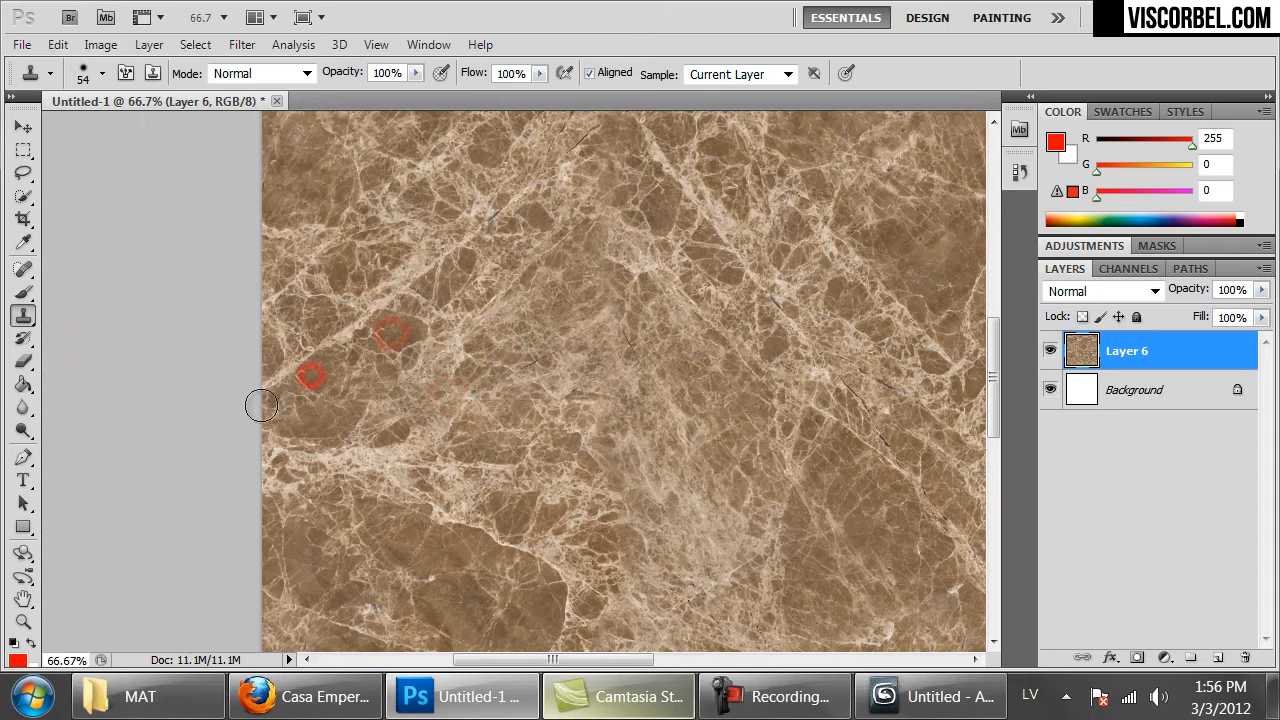
left_click(673, 402, "alt")
left_click(557, 349)
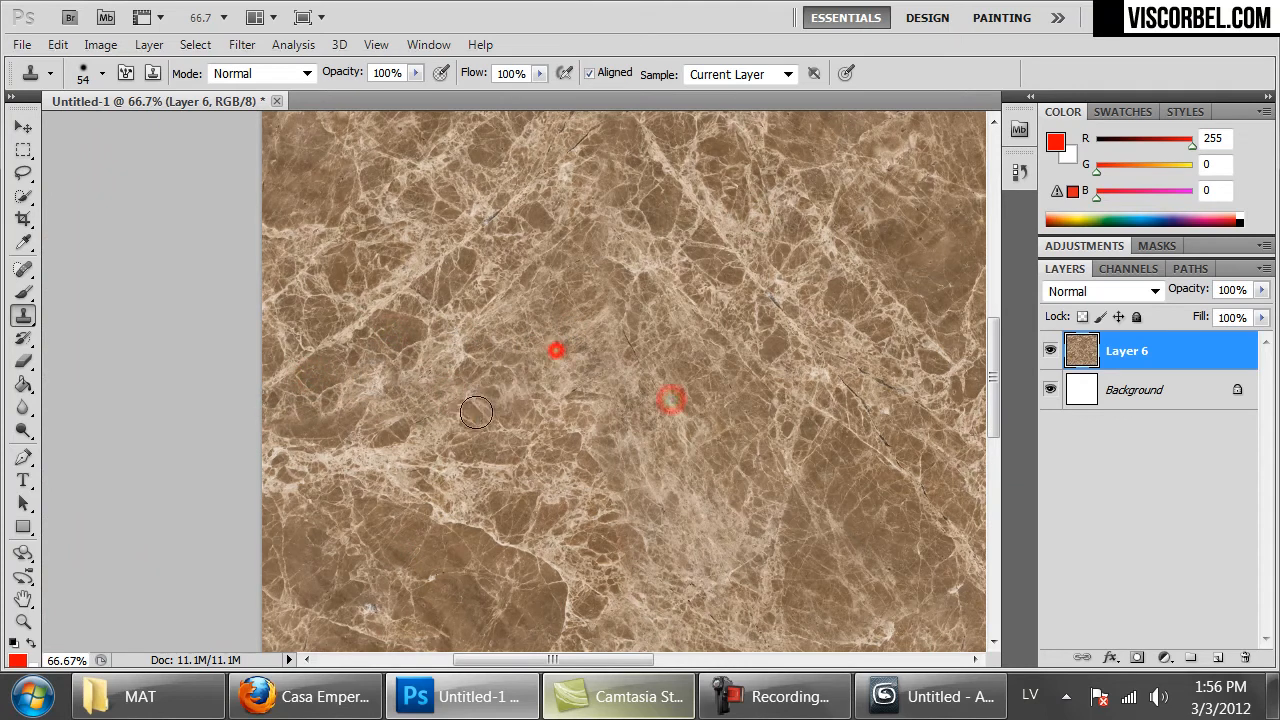
Clone over the remaining seams below the centre tile, down towards the image's lower edge
mouse_move(708, 498)
left_mouse_down()
mouse_move(697, 370)
mouse_move(517, 451)
mouse_move(411, 446)
left_mouse_up()
left_click(737, 514)
left_click(594, 563)
mouse_move(610, 475)
left_mouse_down()
mouse_move(598, 417)
mouse_move(619, 269)
mouse_move(609, 160)
left_mouse_up()
left_click_drag(710, 310, 694, 349)
left_click(769, 329, "alt")
mouse_move(586, 280)
left_mouse_down()
mouse_move(516, 361)
mouse_move(577, 226)
mouse_move(627, 179)
mouse_move(616, 242)
mouse_move(659, 223)
mouse_move(651, 272)
left_mouse_up()
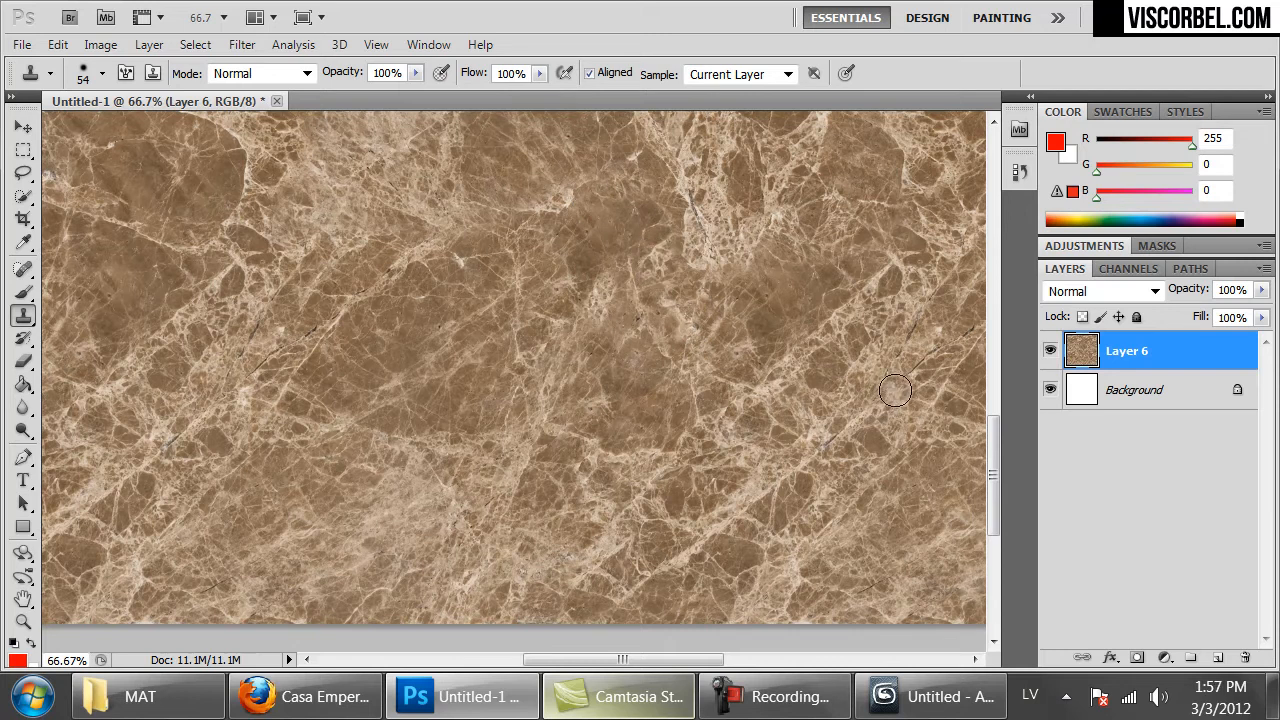
Enlarge the Clone Stamp to 89 px and clone over the repeated vein outlines beside the upper dark patches
key("ctrl+minus")
key("ctrl+minus")
key("ctrl+minus")
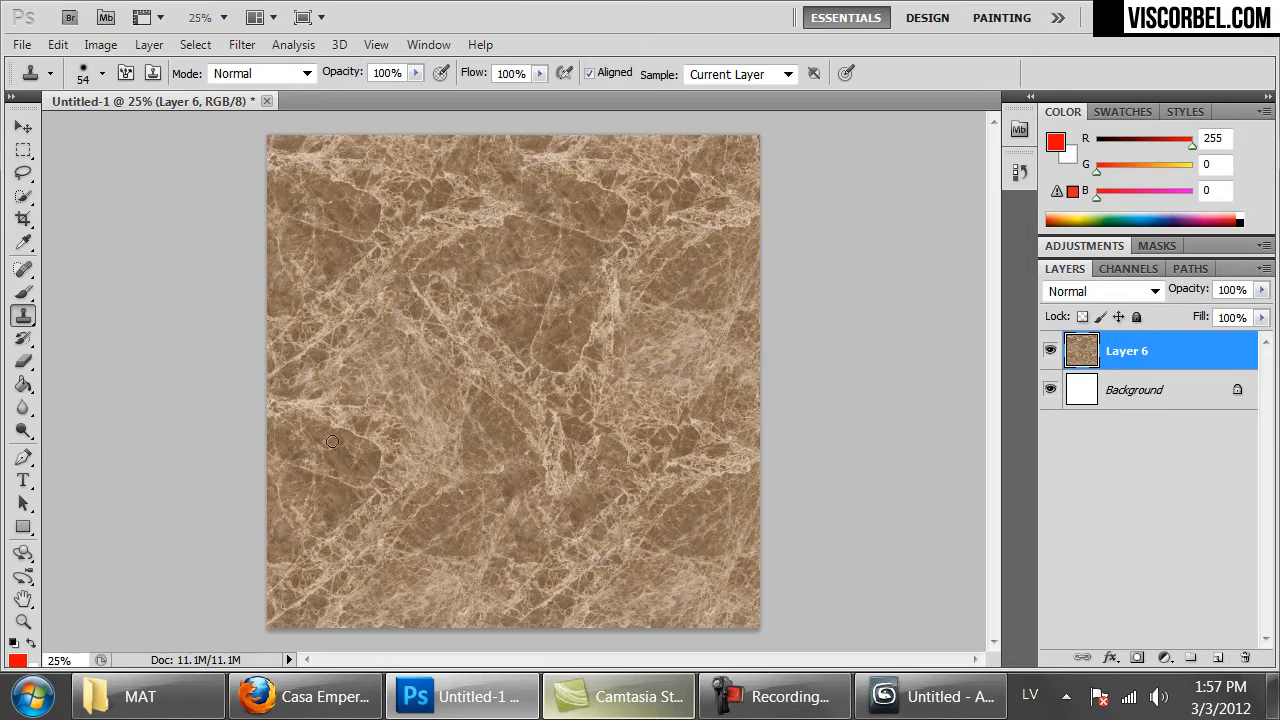
right_click(630, 425)
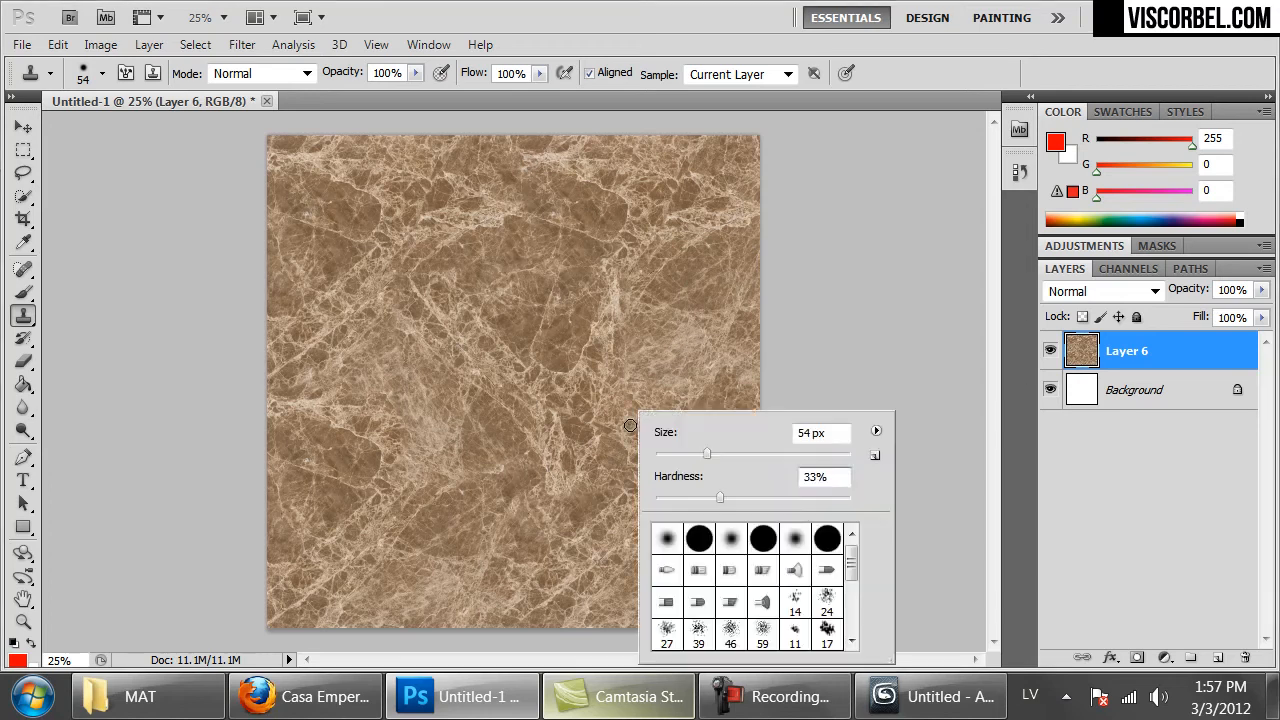
left_click(722, 452)
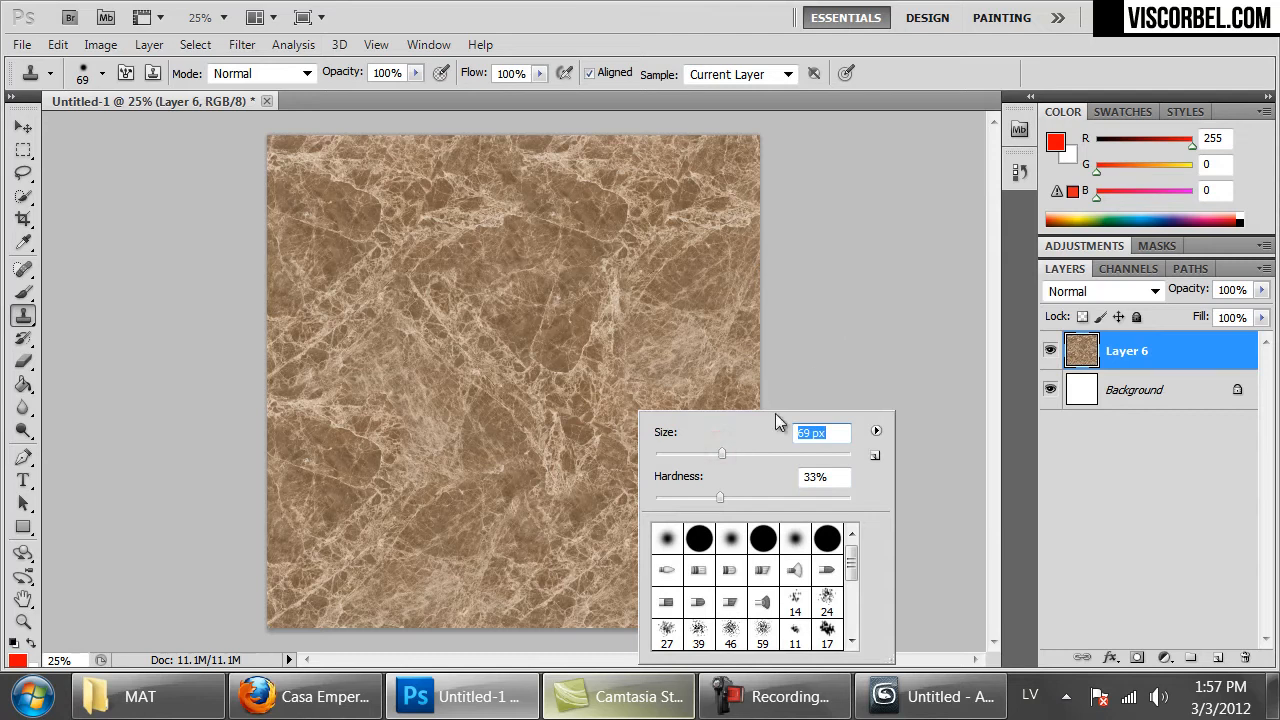
left_click(929, 306)
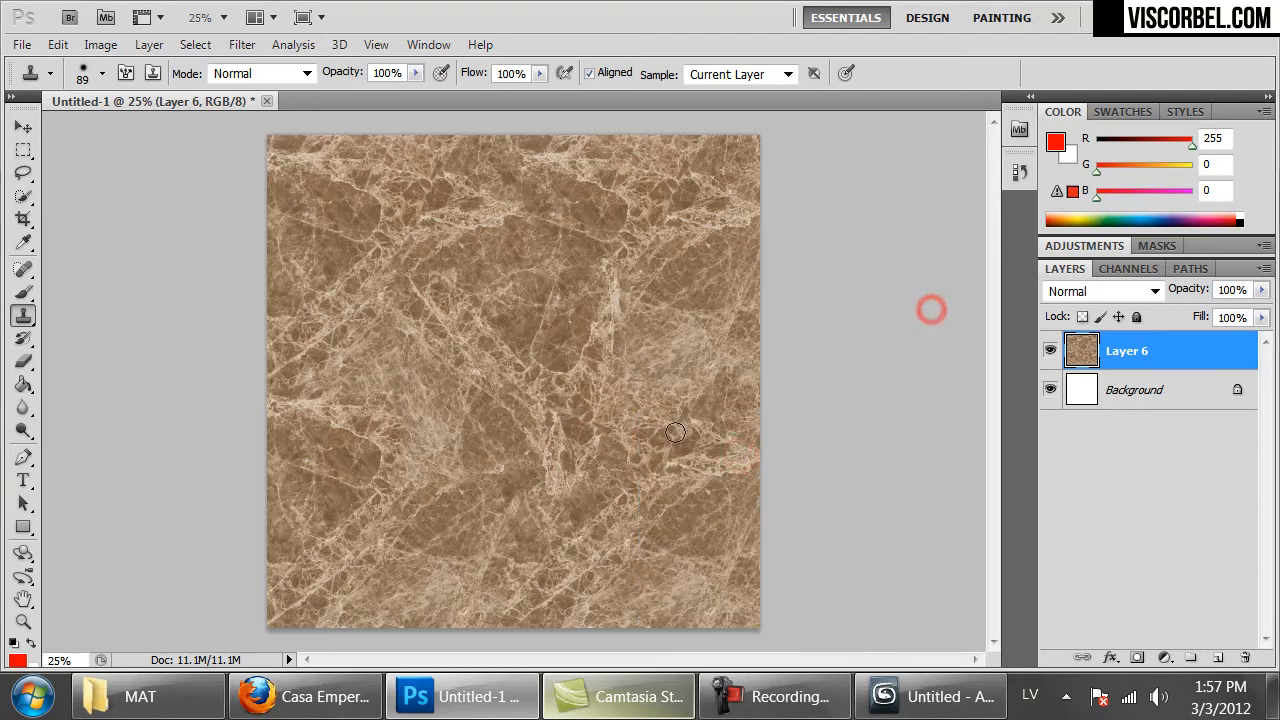
left_click(581, 436, "alt")
left_click_drag(607, 233, 619, 233)
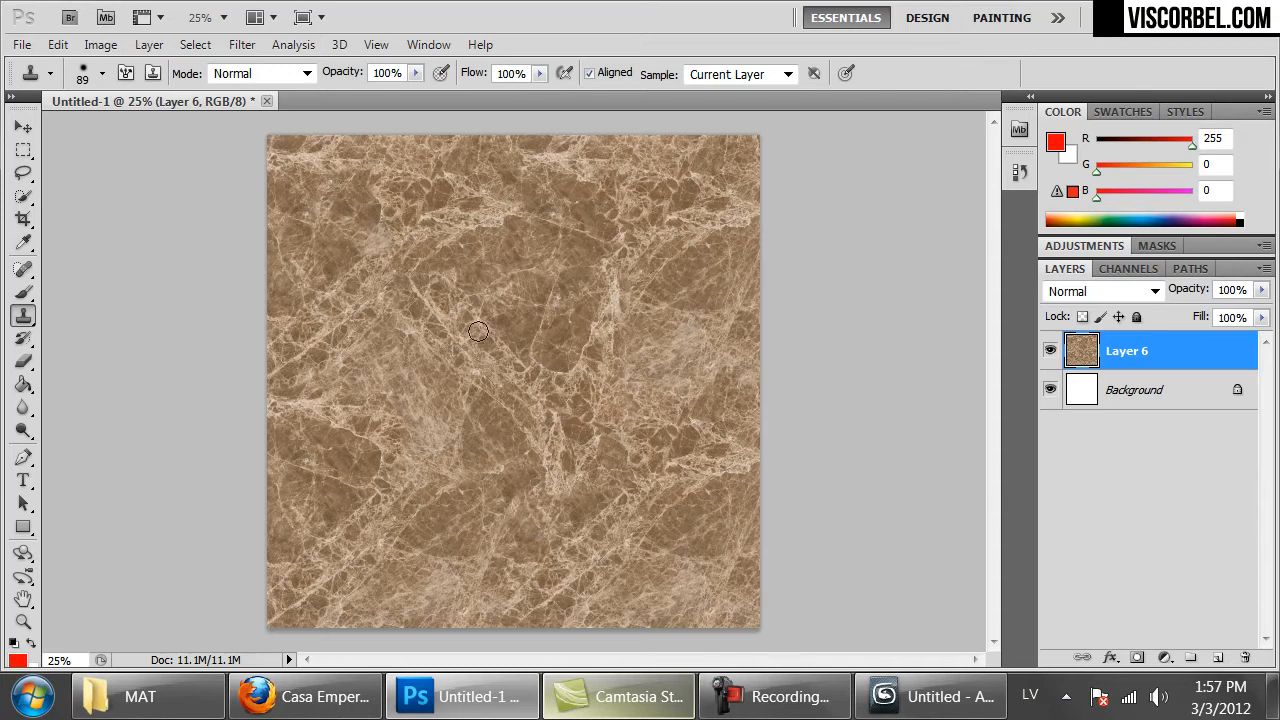
Break up the repeating pattern by cloning over spots in the upper-left, upper-right and lower-centre areas of the marble
left_click(531, 538, "alt")
left_click(337, 318)
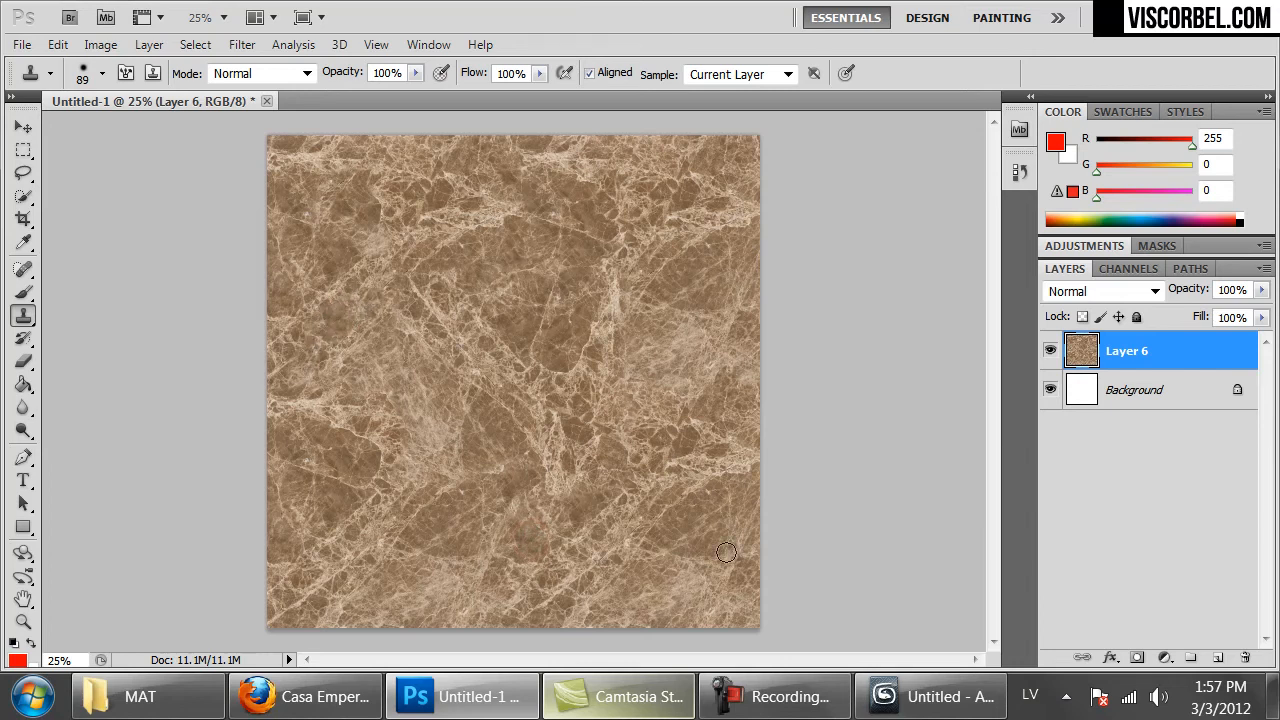
left_click(677, 250)
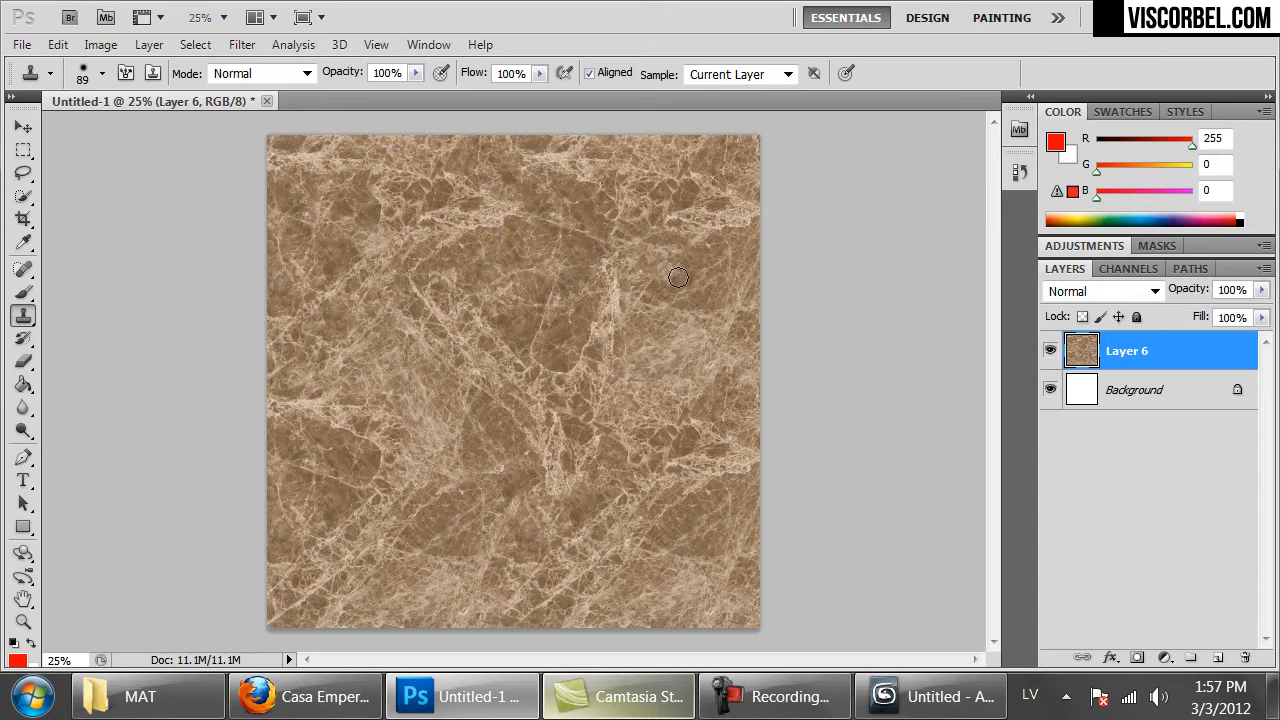
left_click(468, 541, "alt")
left_click(580, 565)
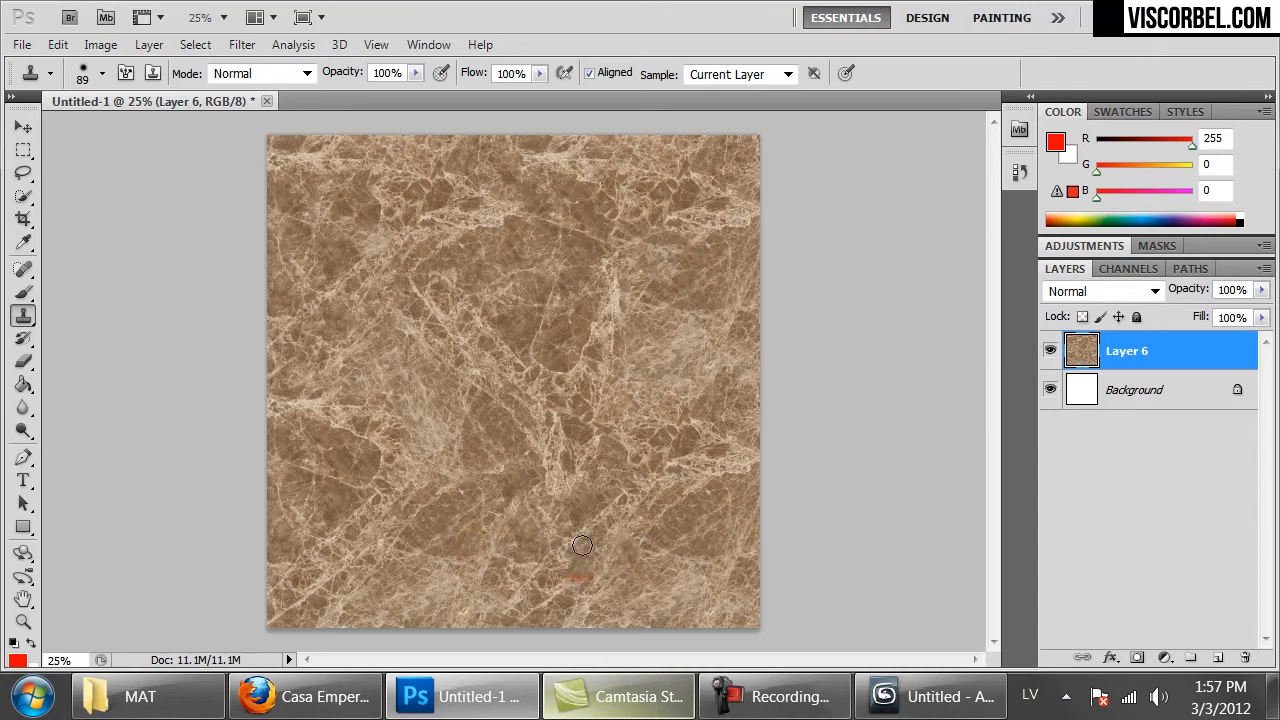
left_click_drag(585, 497, 537, 561)
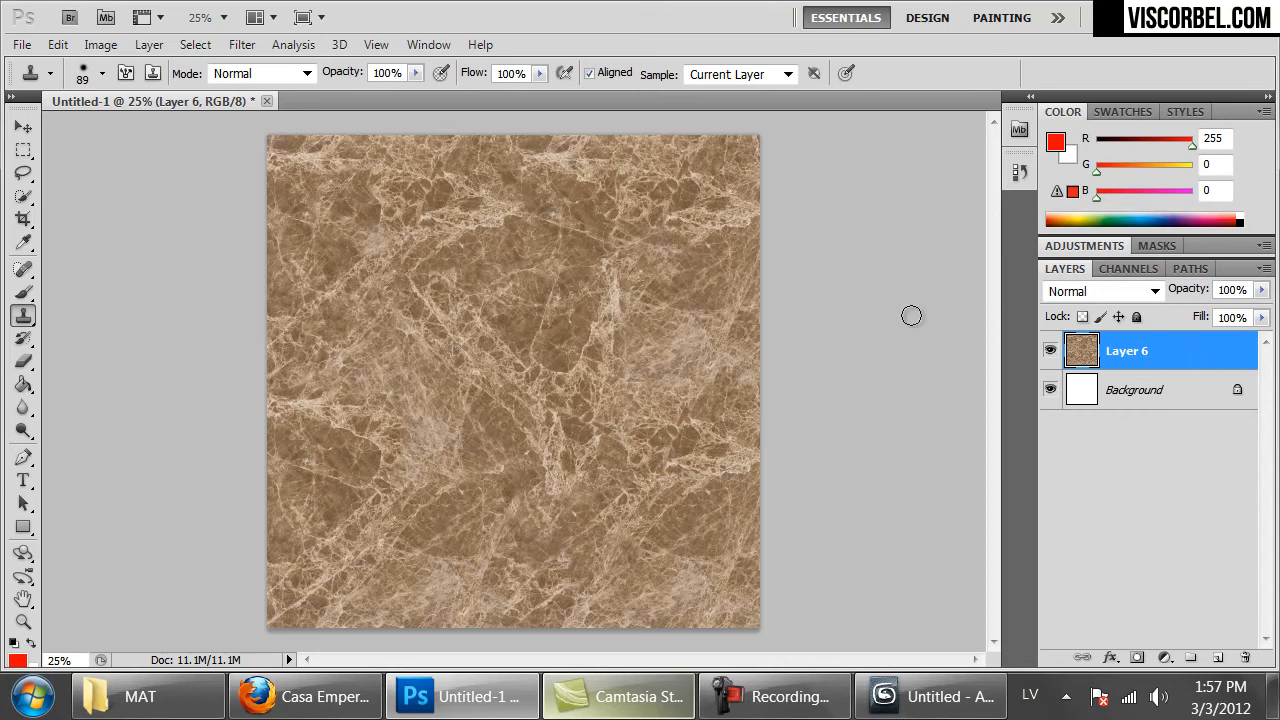
Save the image in PNG format over the existing test.png, with no interlacing
key("ctrl+shift+s")
left_click(481, 480)
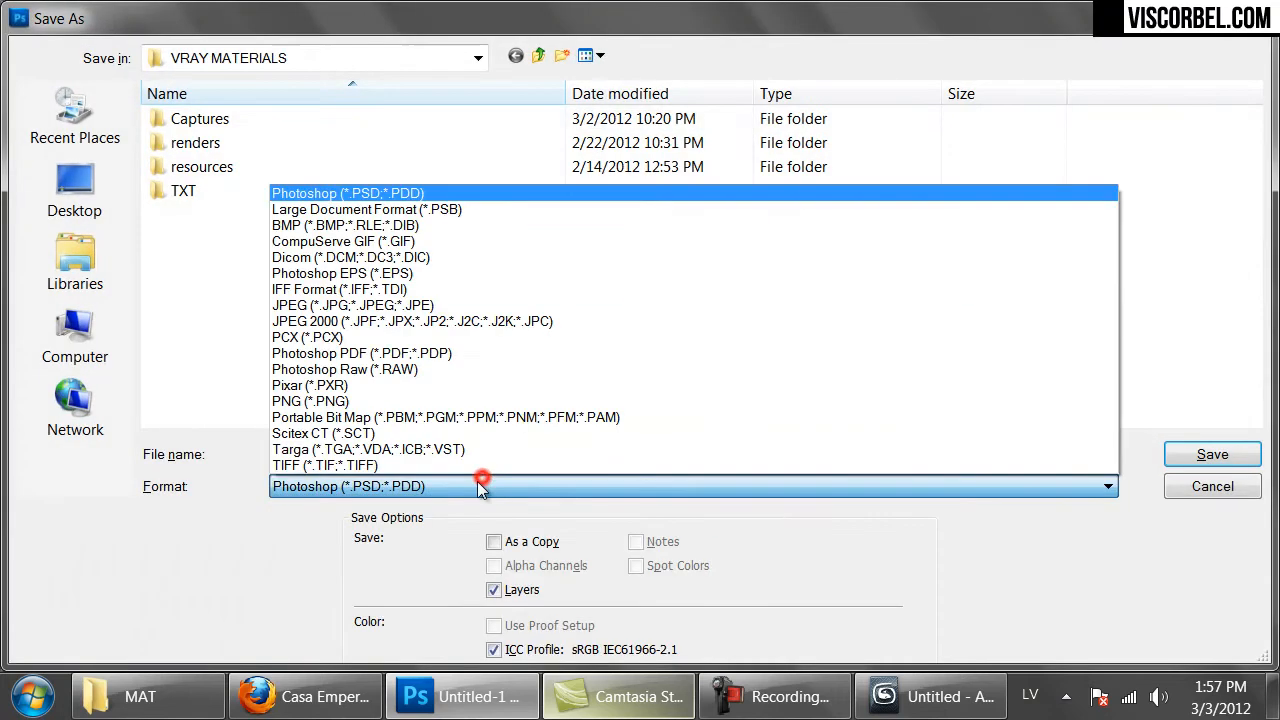
left_click(379, 402)
left_click(208, 216)
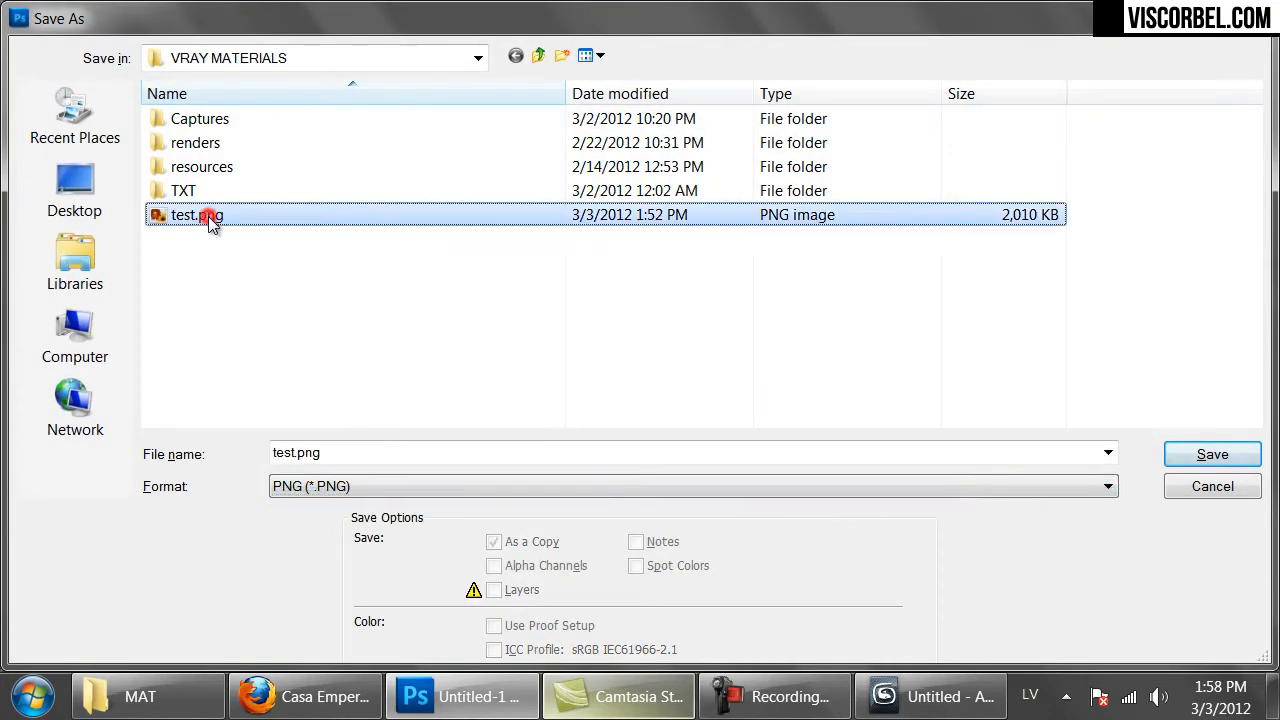
double_click(208, 216)
left_click(600, 280)
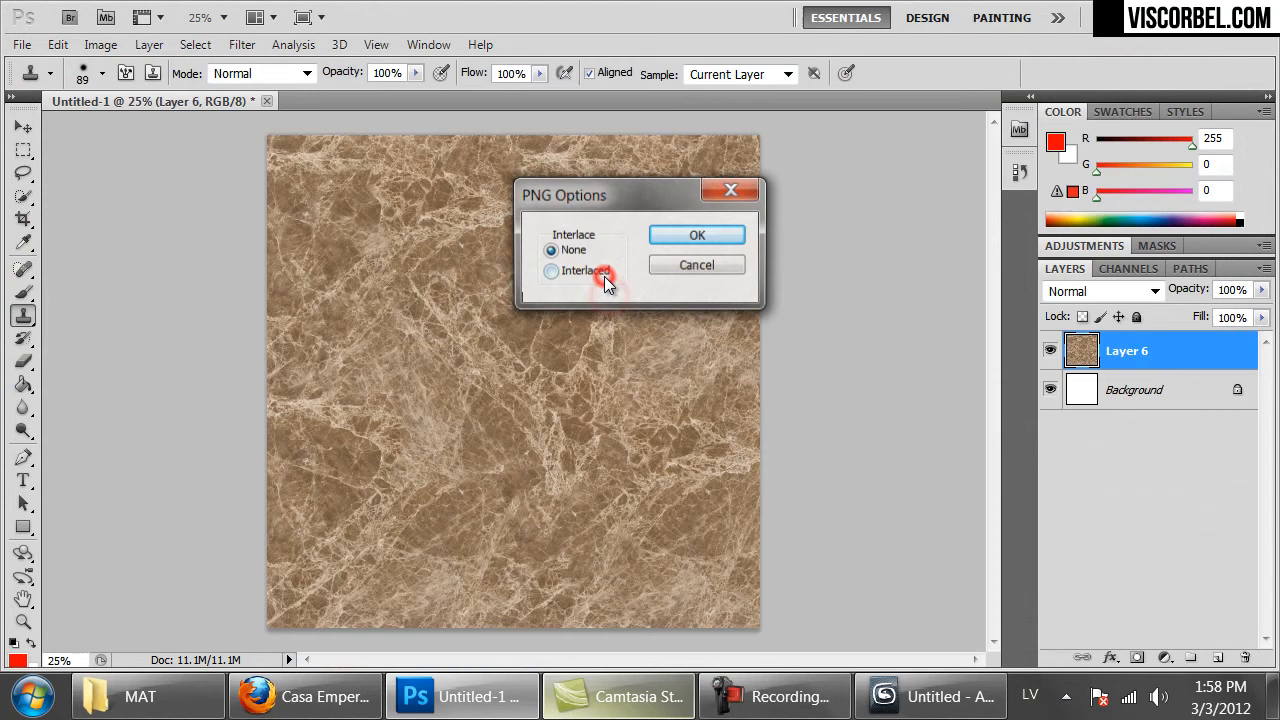
left_click(662, 241)
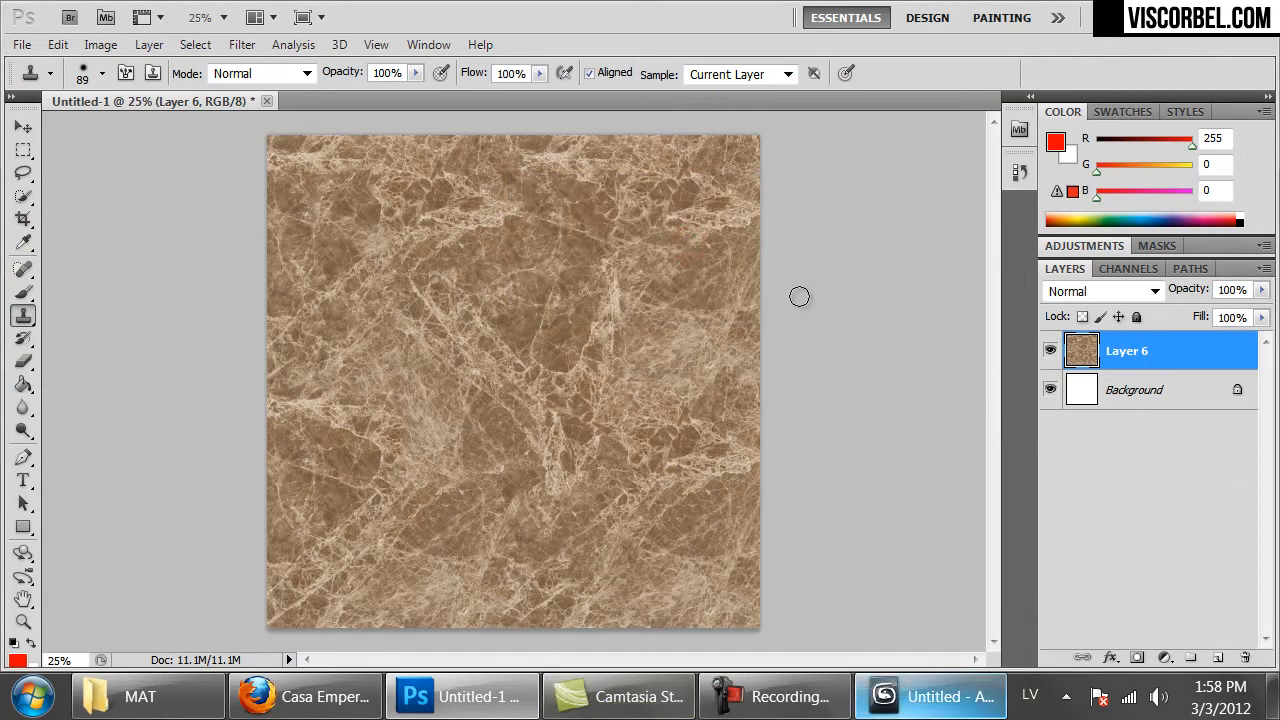
Switch to 3ds Max and examine the updated marble tiled across the plane for seams, from afar and close up
left_click(903, 712)
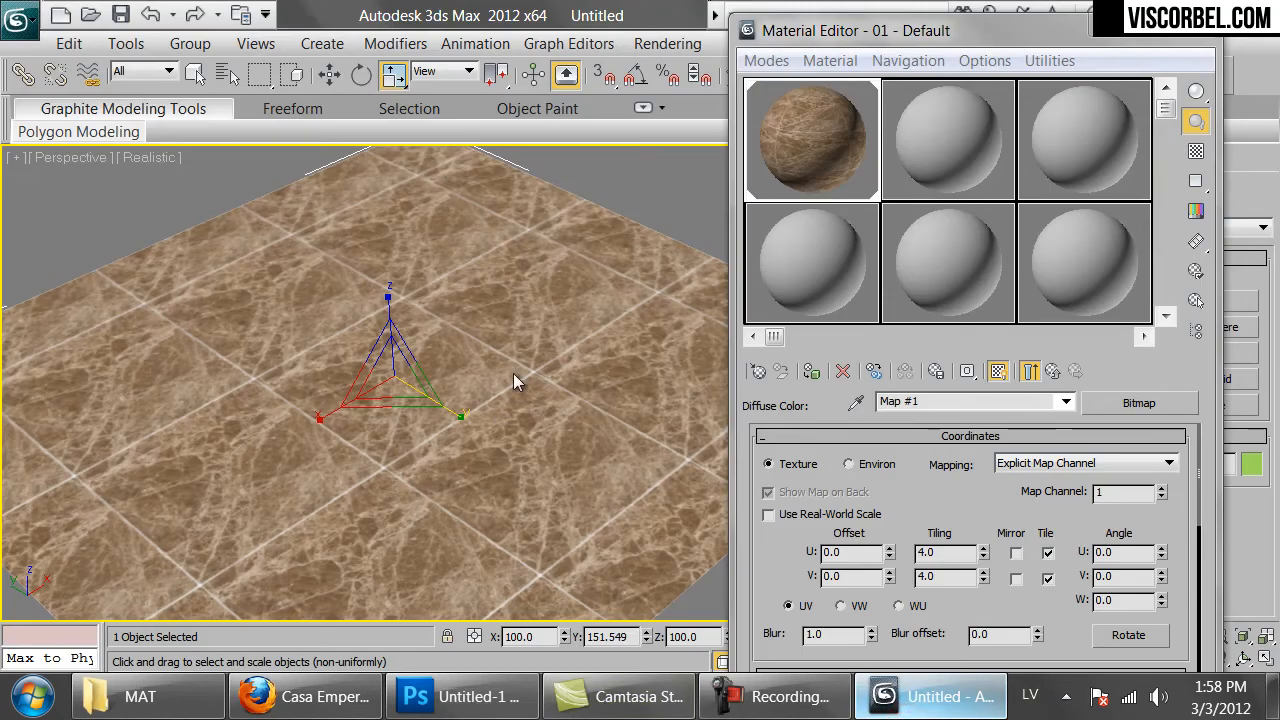
left_click(645, 181)
left_click_drag(398, 350, 522, 371)
scroll(414, 306, "down", 3)
scroll(531, 303, "up", 5)
scroll(520, 372, "down", 4)
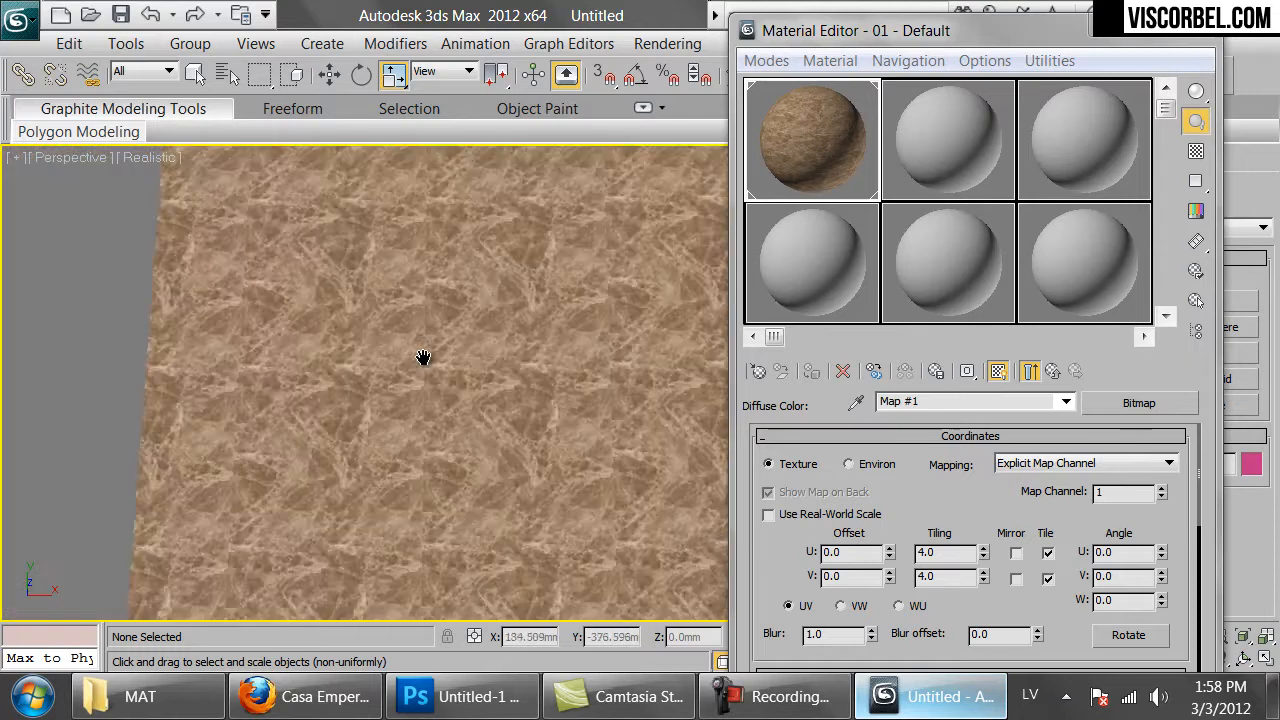
scroll(424, 330, "up", 2)
left_click_drag(425, 307, 511, 234)
scroll(511, 234, "up", 3)
scroll(449, 369, "down", 2)
scroll(456, 360, "up", 2)
scroll(456, 360, "down", 4)
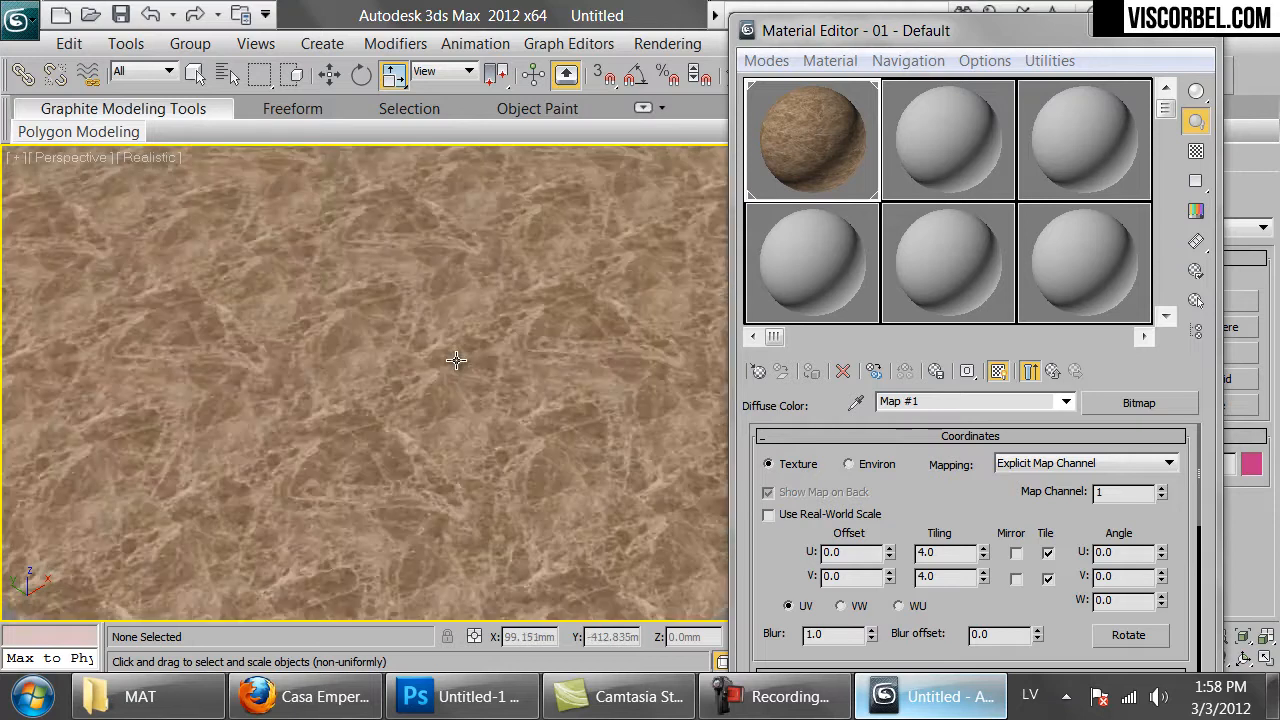
scroll(456, 360, "up", 4)
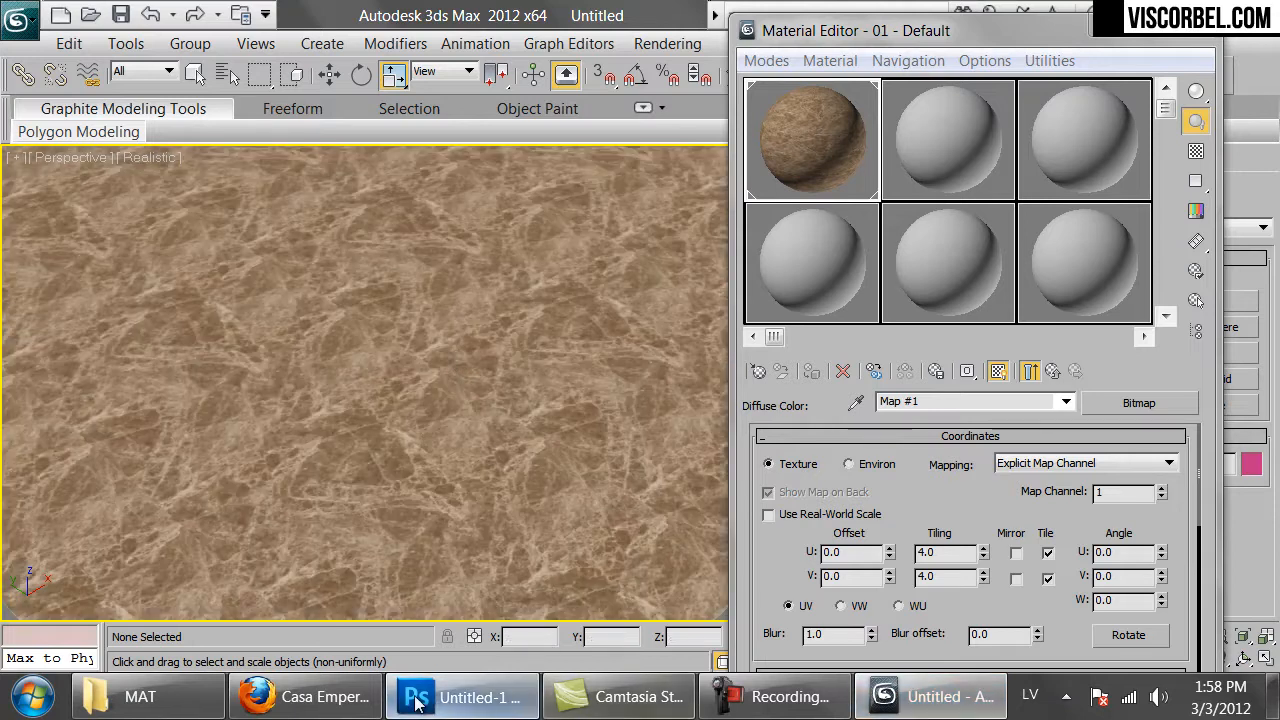
Switch back to Photoshop and clear the selection around the marble layer
left_click(525, 692)
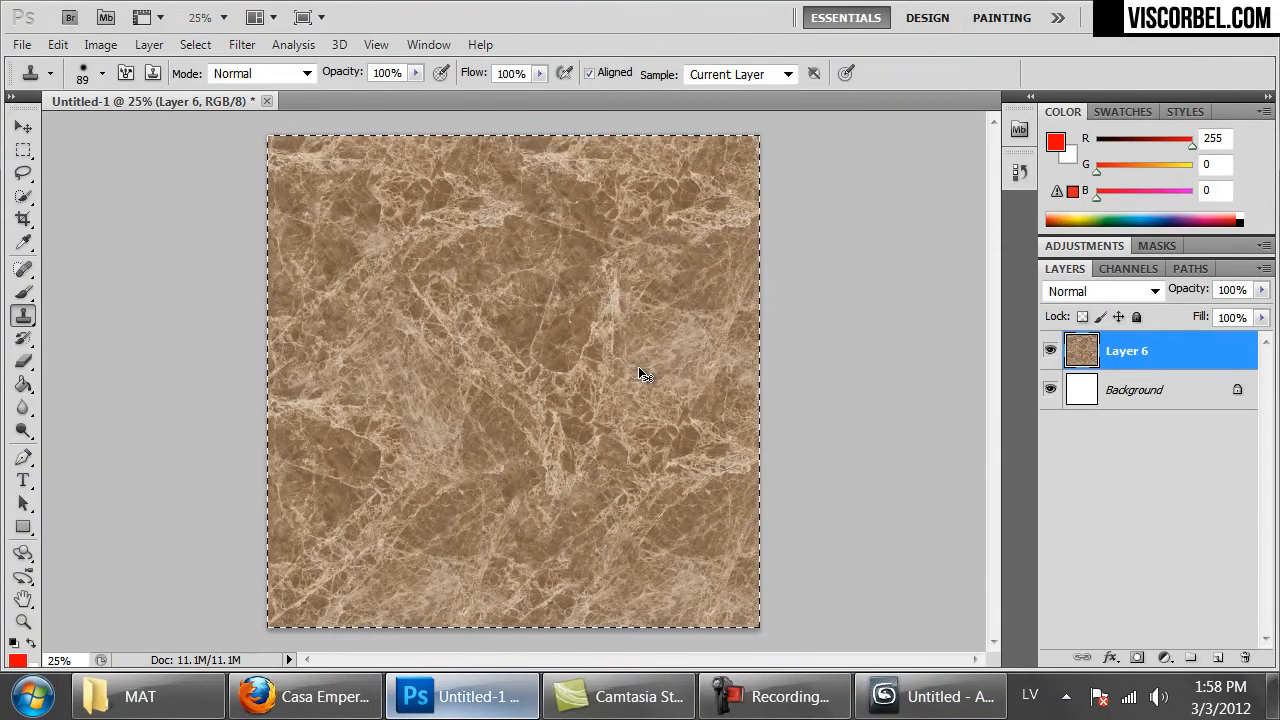
left_click(245, 48)
mouse_move(339, 44)
left_click(712, 22)
key("ctrl+d")
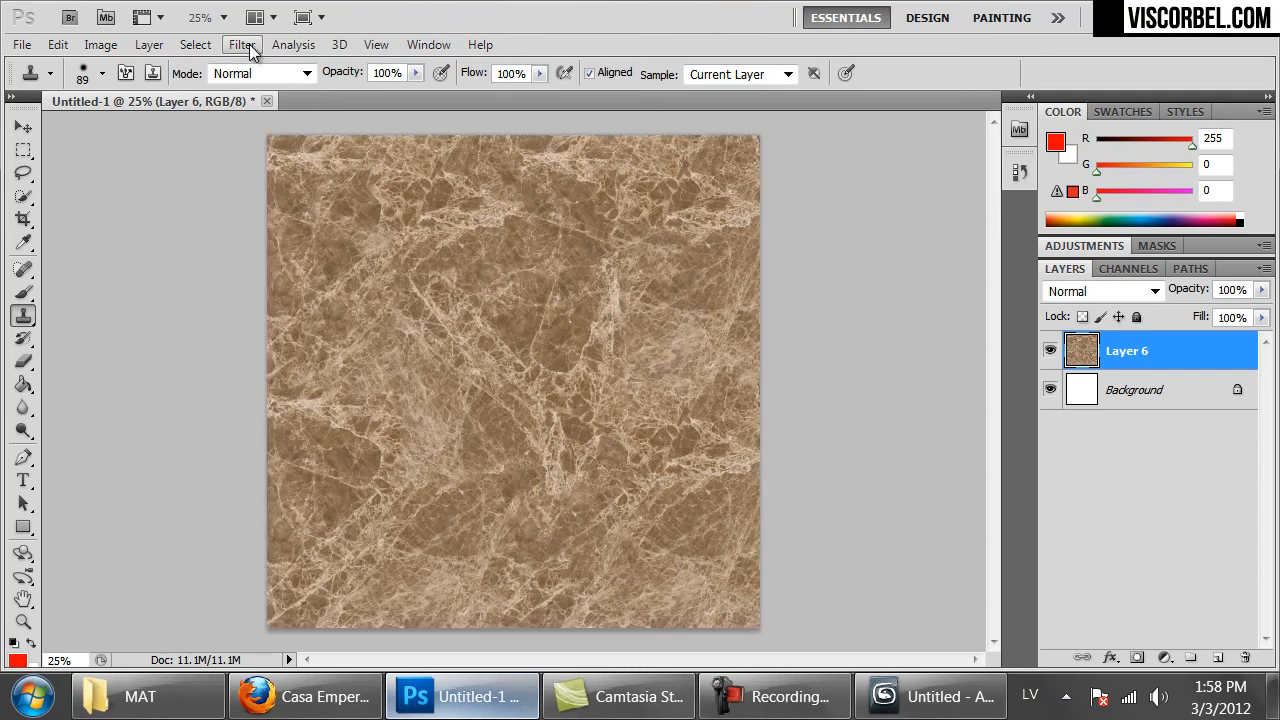
Check the image's pixel dimensions in the Image Size settings
left_click(249, 44)
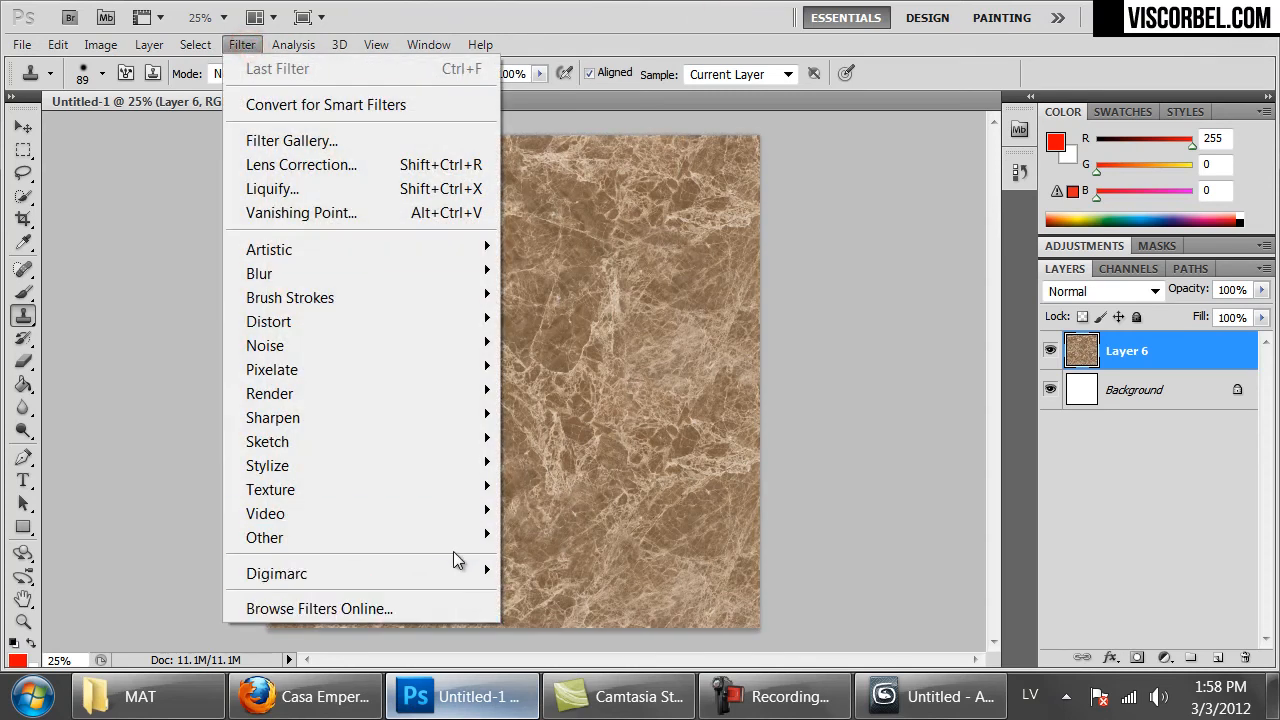
left_click(811, 329)
key("ctrl+alt+i")
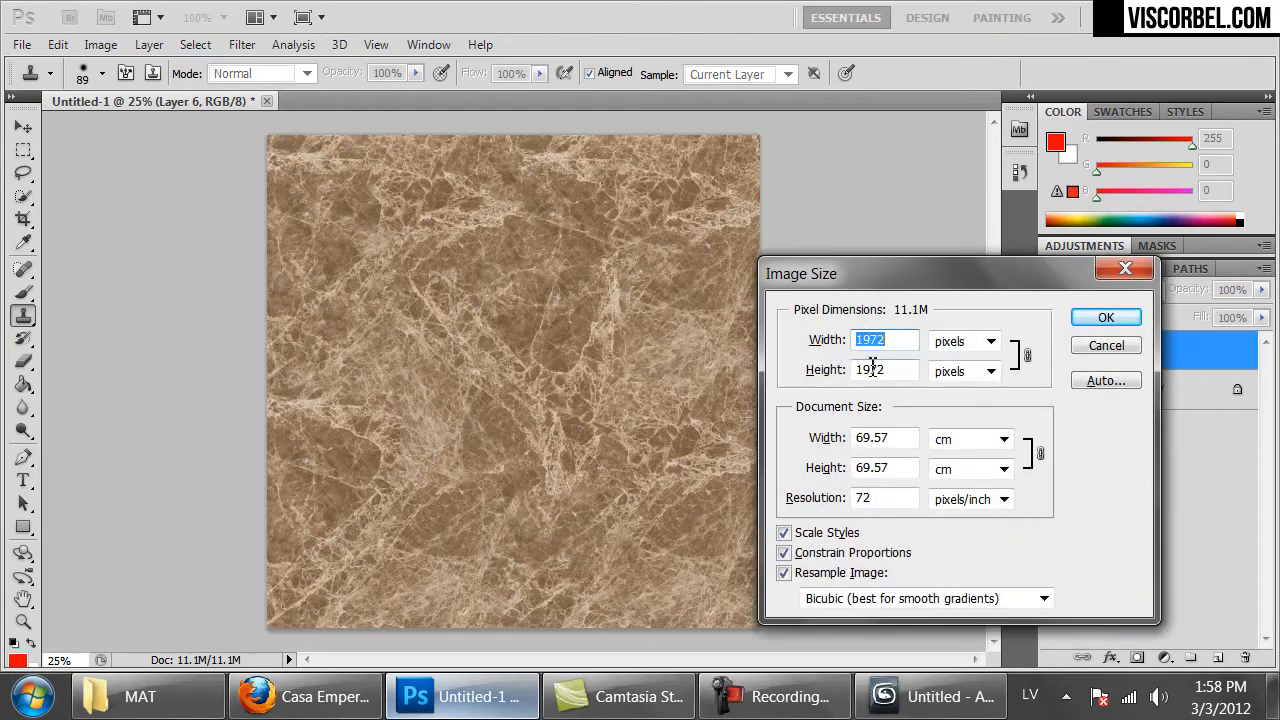
left_click(1098, 318)
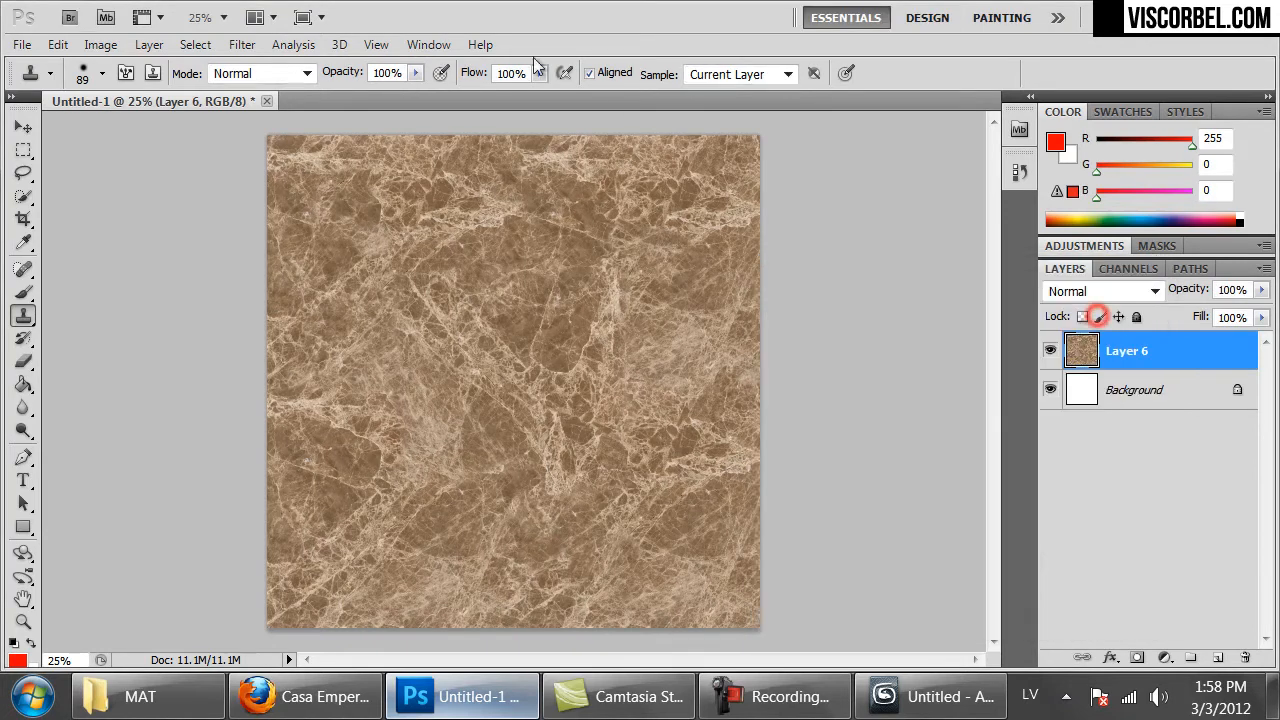
Offset the marble layer 1000 pixels right and 1000 pixels down with Wrap Around, bringing the outer edges to the middle
left_click(287, 48)
mouse_move(394, 541)
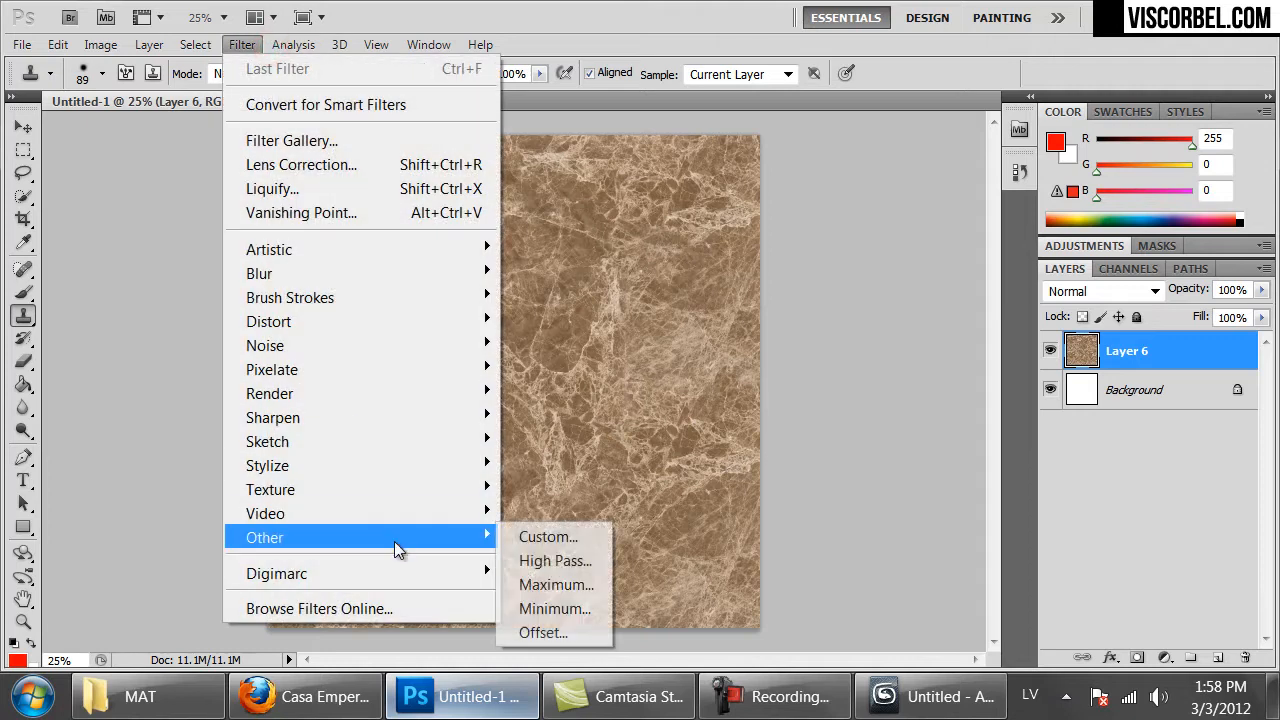
left_click(573, 630)
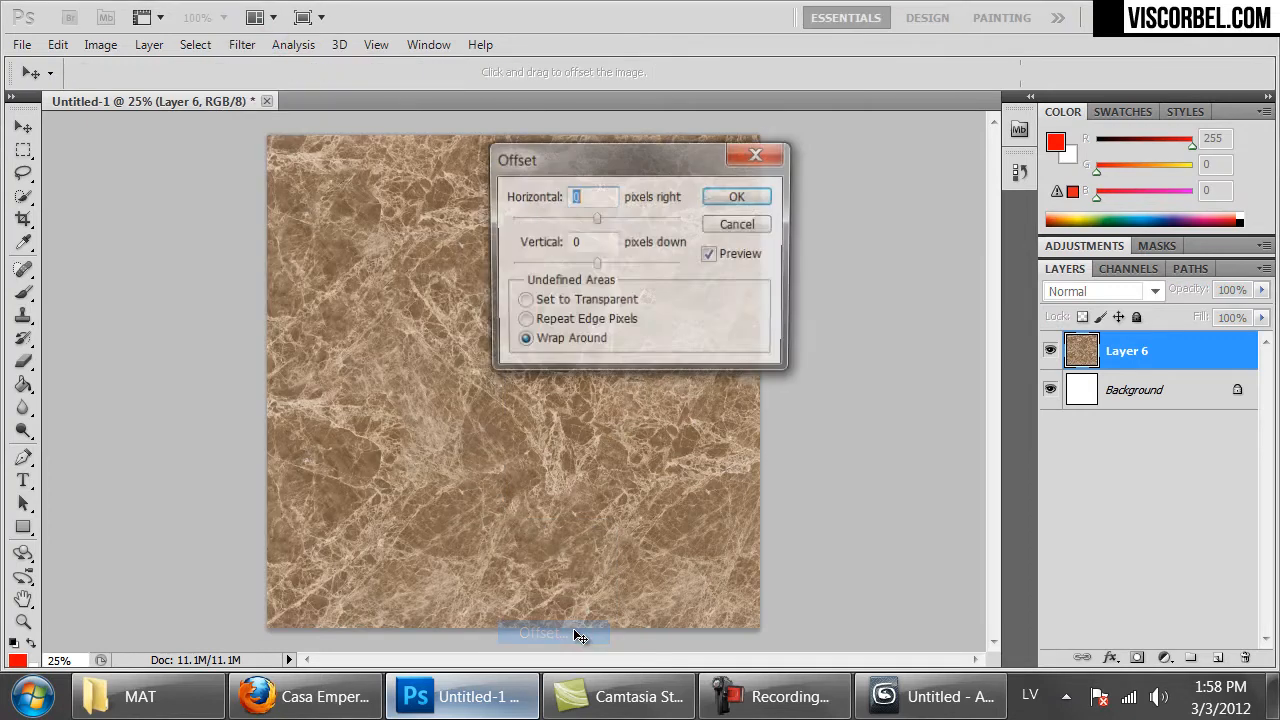
double_click(605, 196)
type("10")
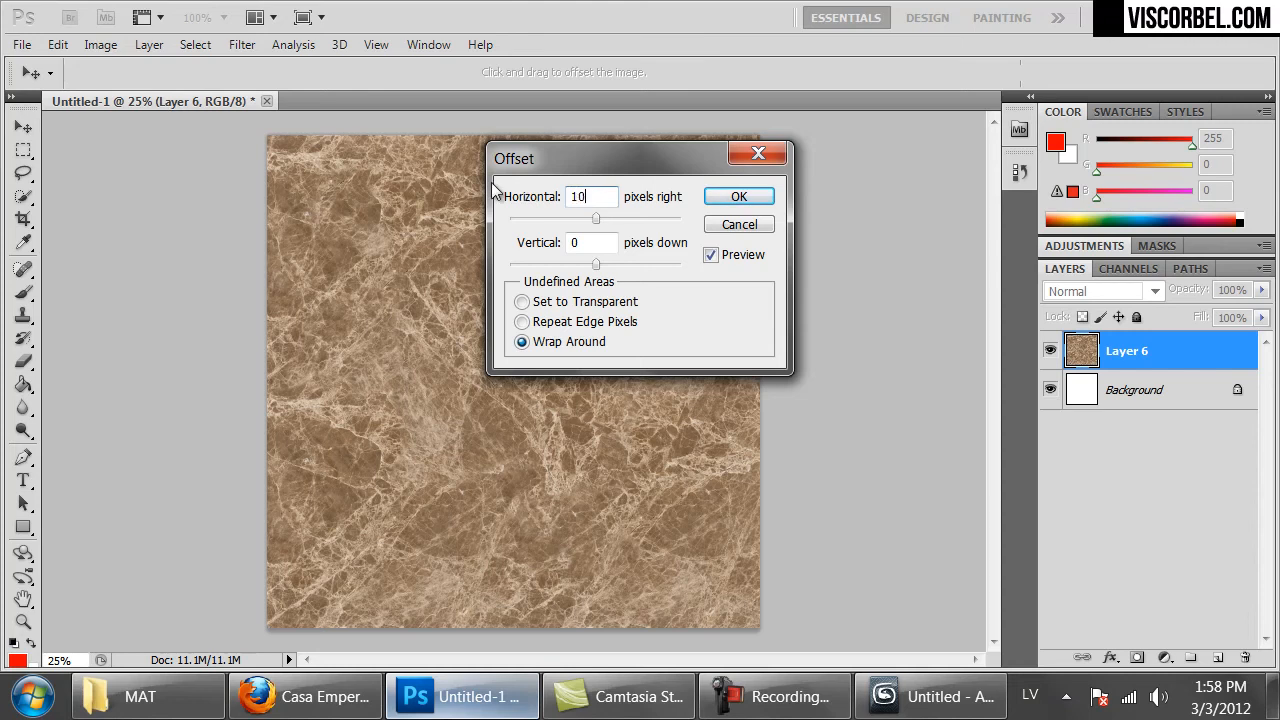
type("00")
key("Tab")
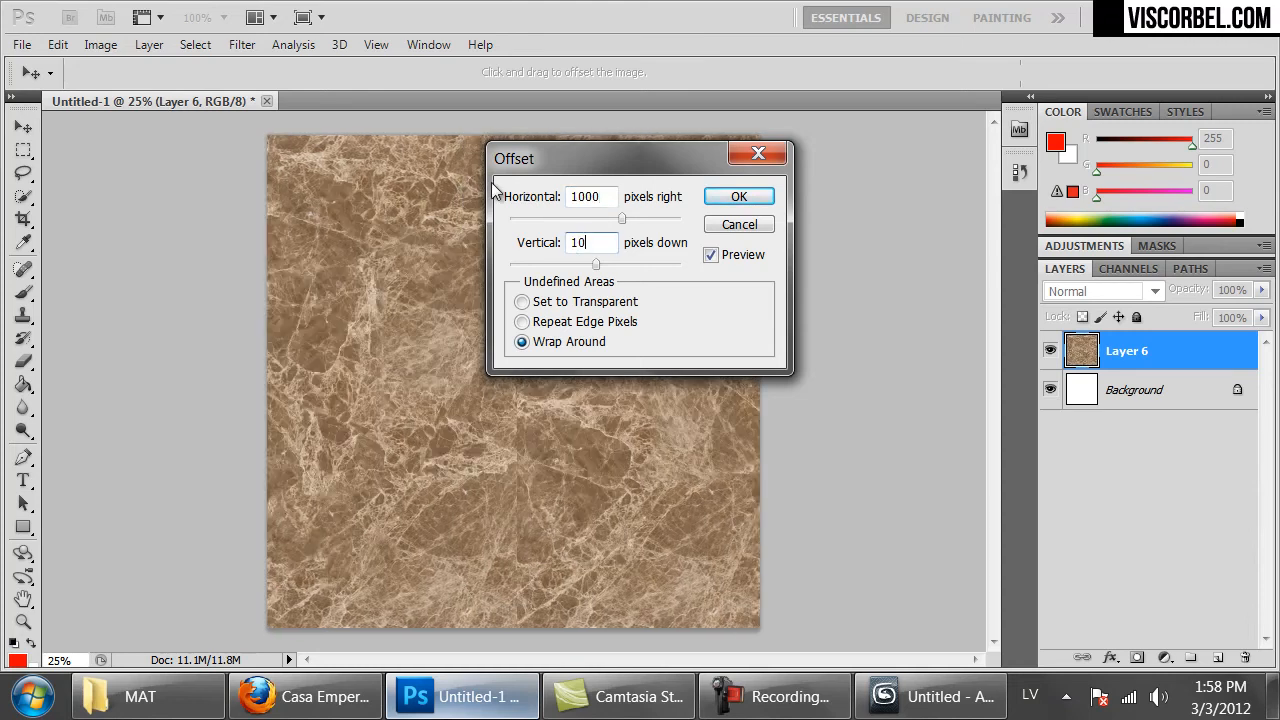
type("1000")
left_click(753, 199)
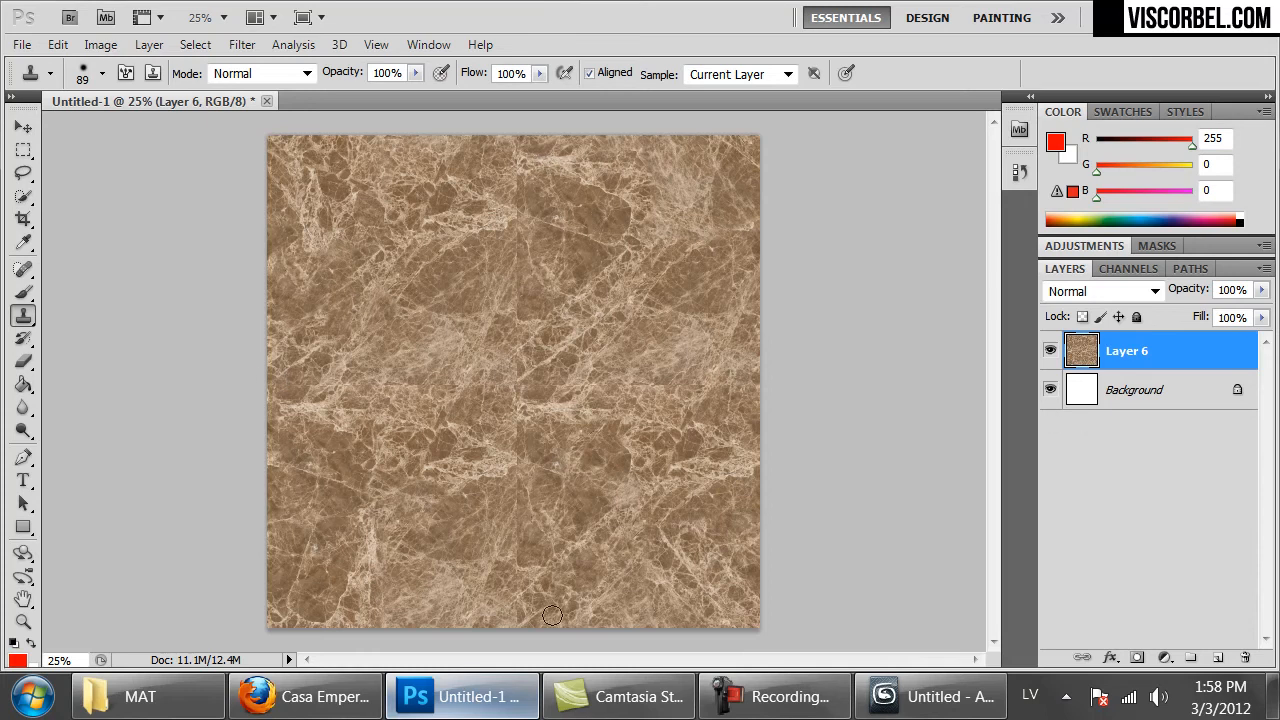
Examine the offset marble close up and as a whole for seams running through the middle
key("ctrl+plus")
key("ctrl+plus")
key("ctrl+plus")
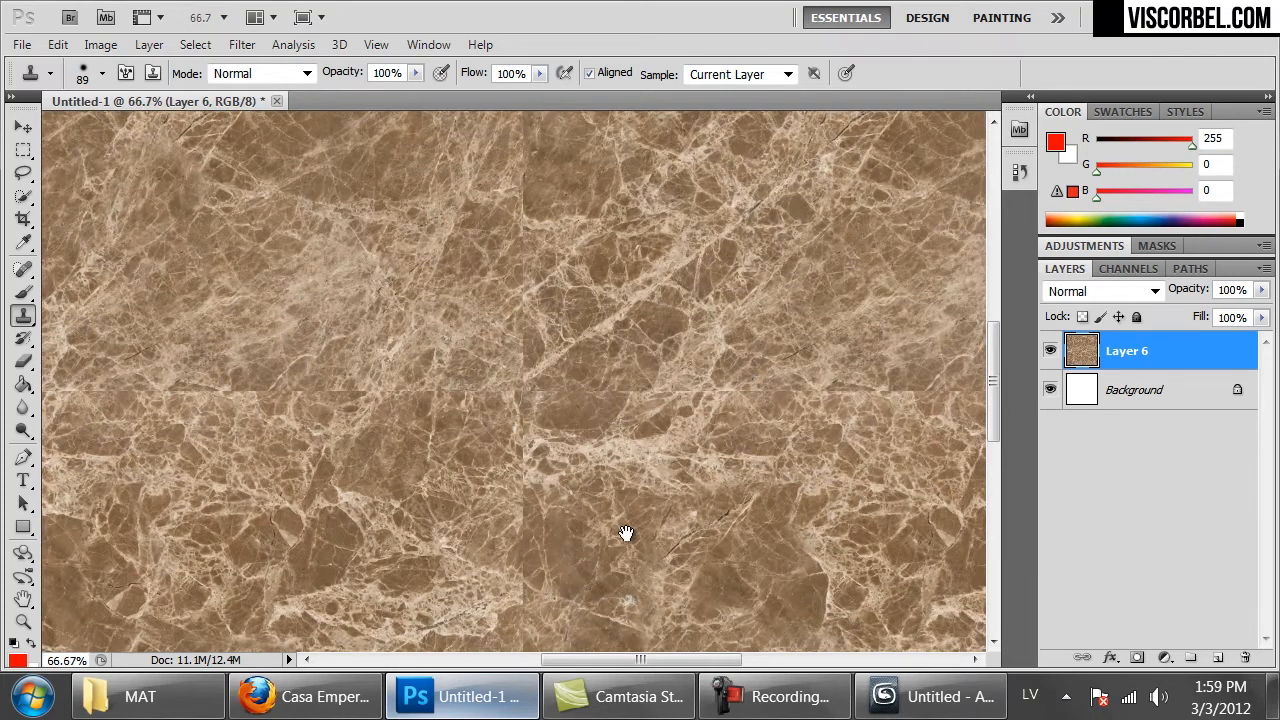
left_click_drag(623, 531, 623, 170)
left_click_drag(623, 334, 629, 257)
mouse_move(648, 206)
left_mouse_down()
mouse_move(646, 266)
mouse_move(559, 543)
left_mouse_up()
left_click_drag(614, 171, 595, 598)
mouse_move(656, 451)
left_mouse_down()
mouse_move(657, 171)
mouse_move(331, 194)
left_mouse_up()
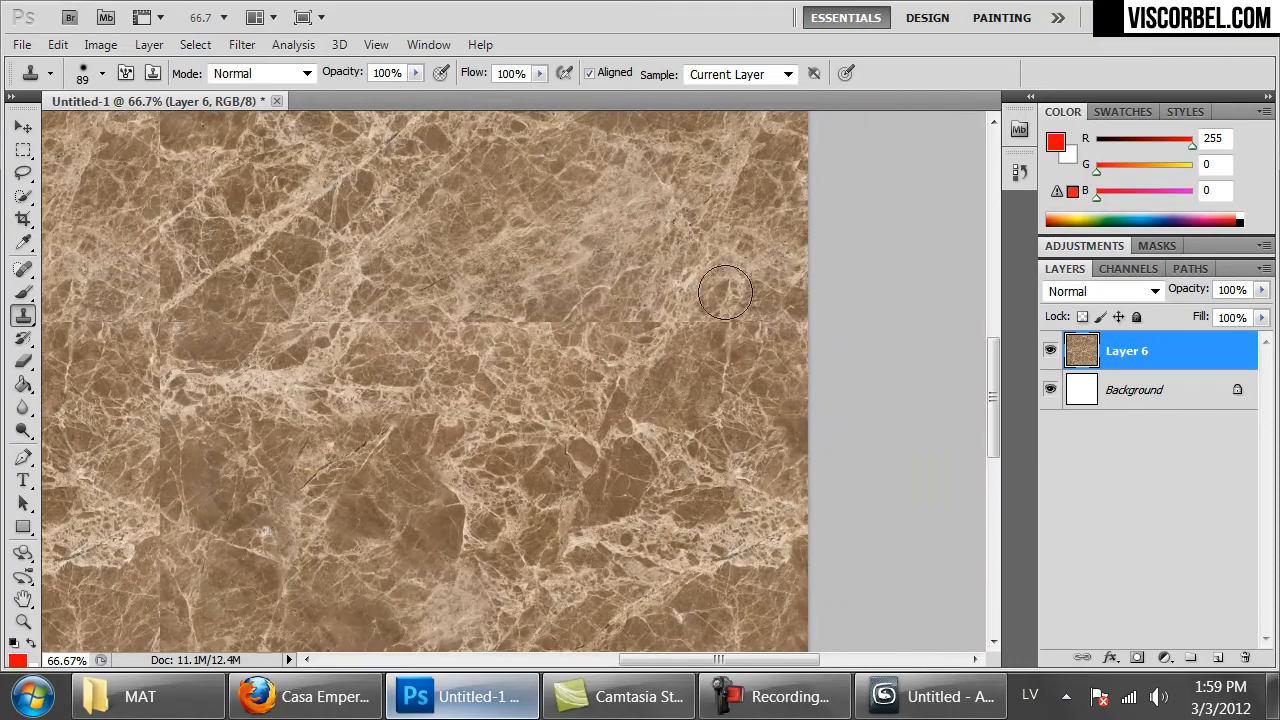
key("ctrl+minus")
key("ctrl+minus")
key("ctrl+minus")
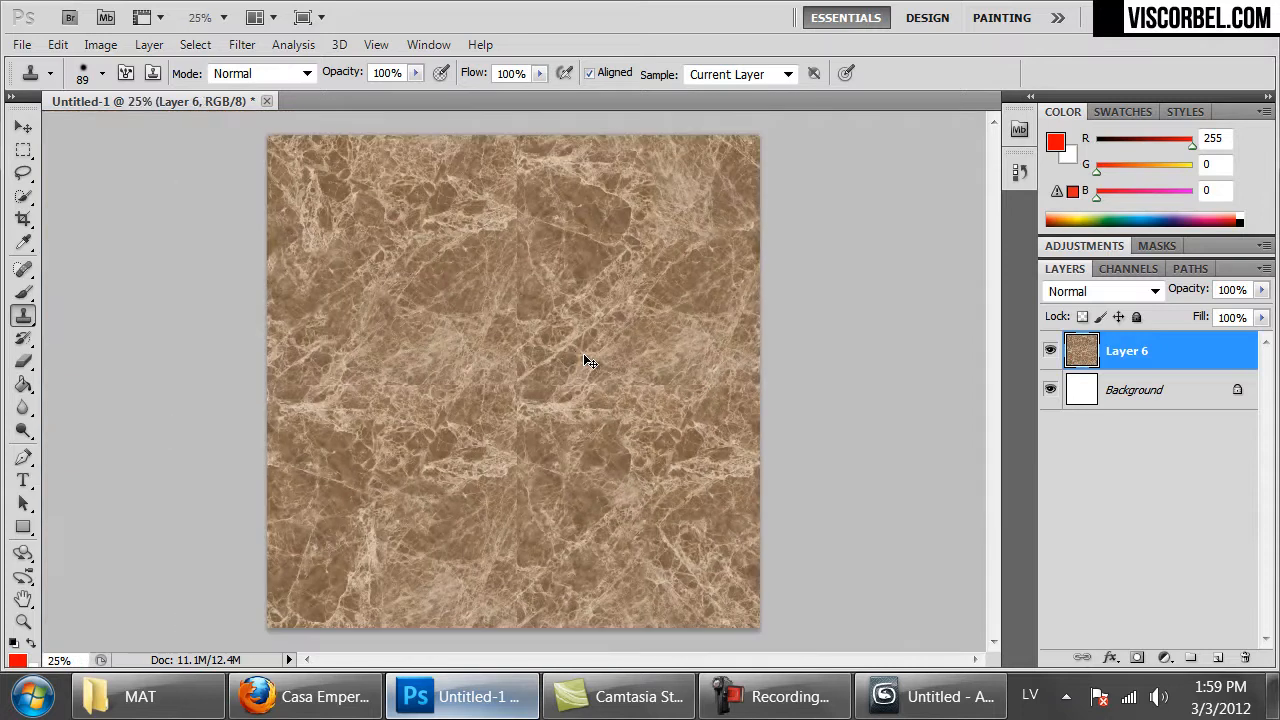
Set the Clone Stamp to 55 px with 13% hardness and clone over the right end of the horizontal seam
key("ctrl+plus")
key("ctrl+plus")
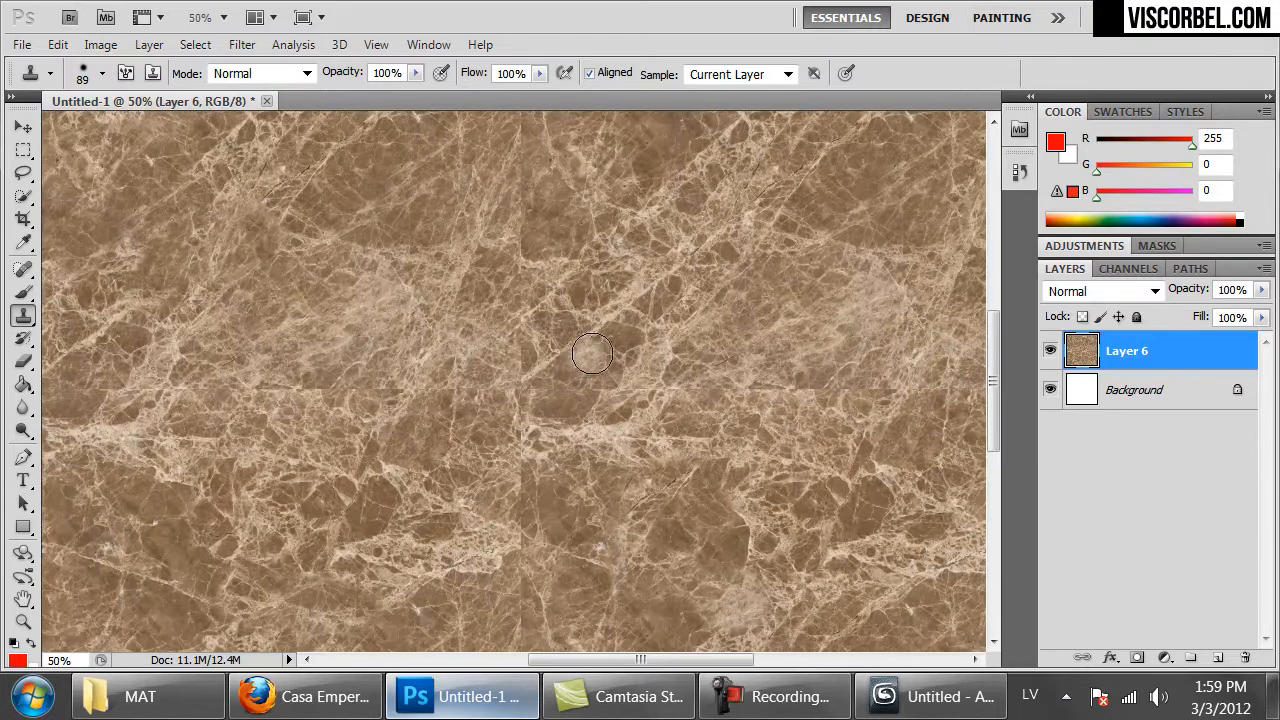
left_click_drag(891, 480, 643, 508)
right_click(684, 355)
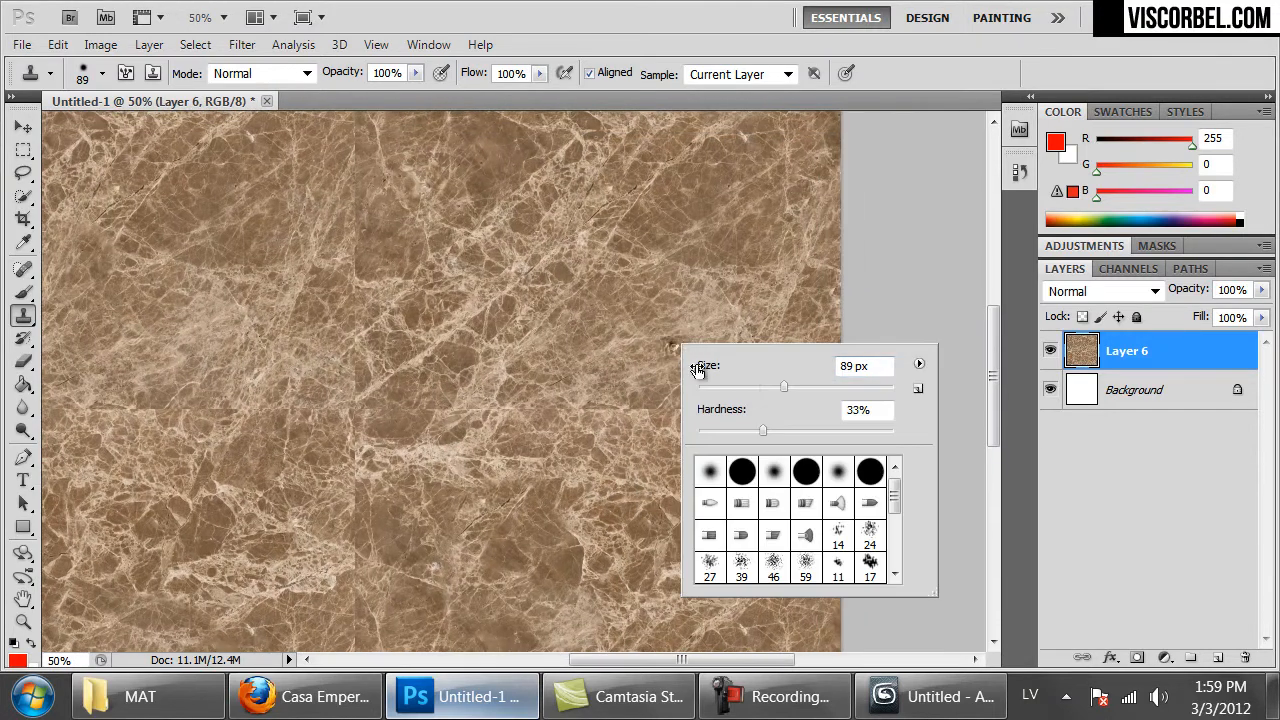
left_click_drag(782, 387, 751, 387)
left_click_drag(729, 432, 725, 431)
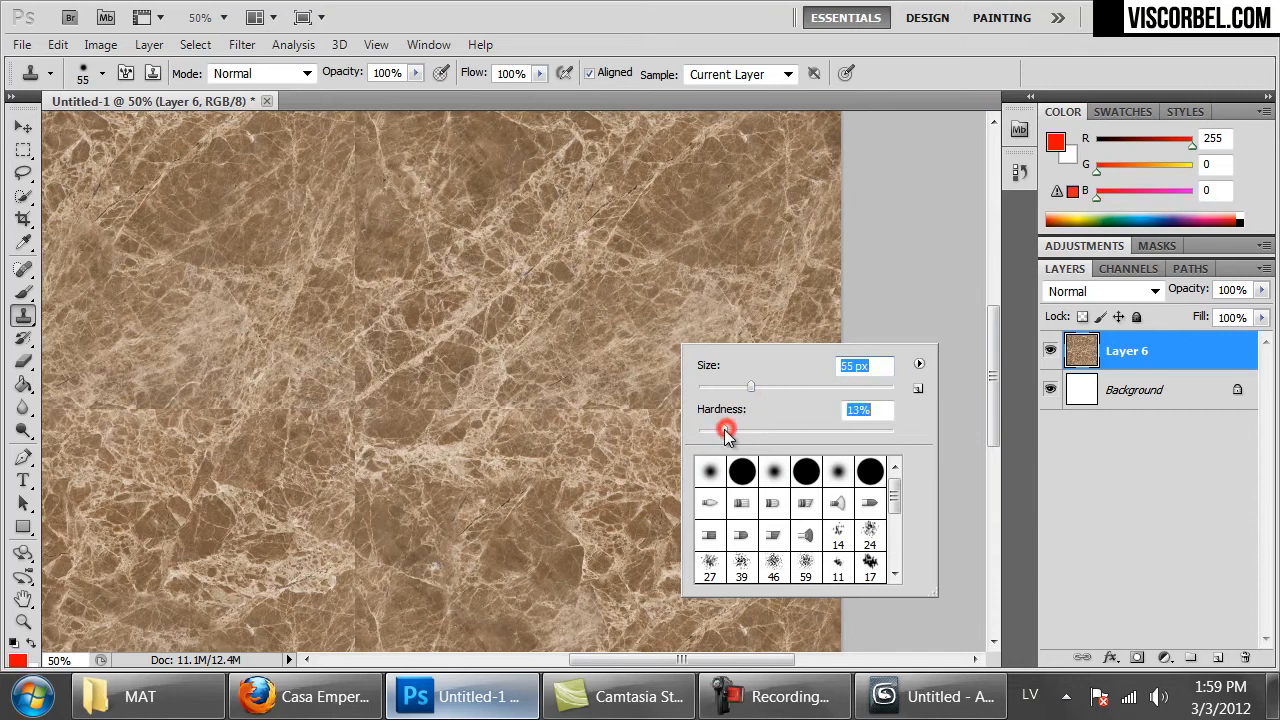
left_click(622, 338)
left_click(629, 423)
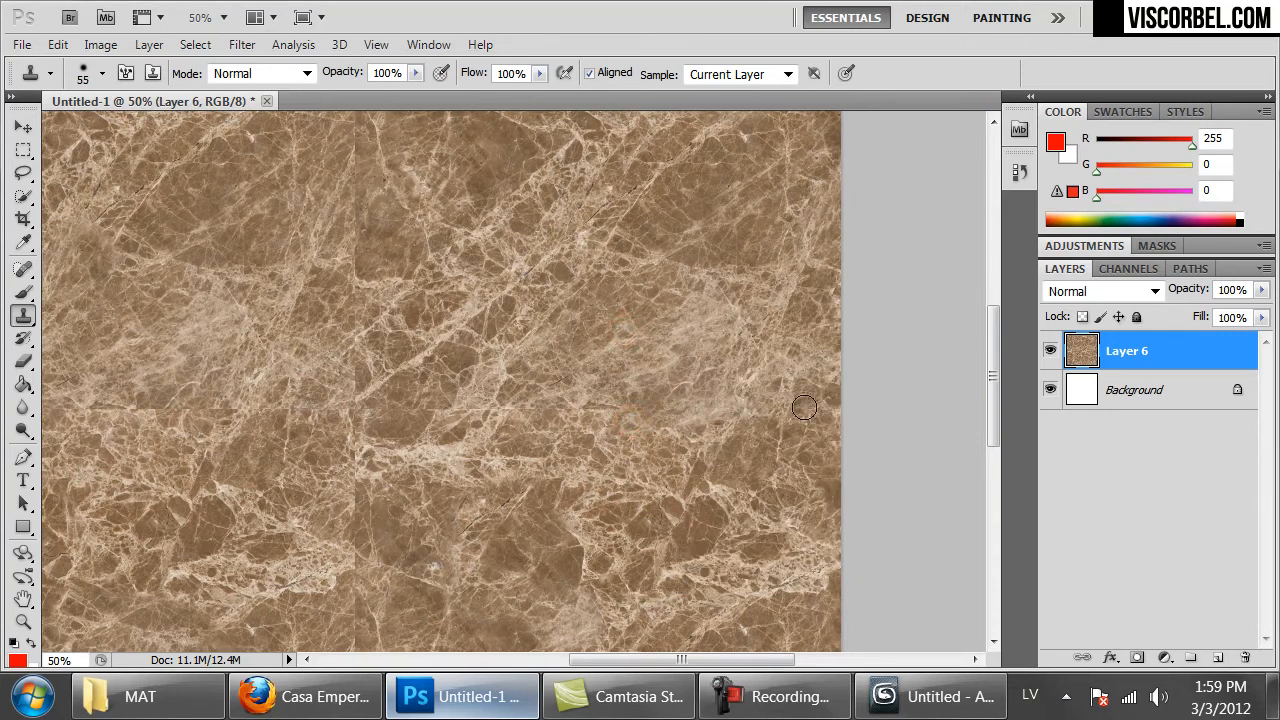
left_click(759, 305, "alt")
left_click(826, 409)
Clone over the rest of the horizontal seam from the right half toward the centre of the marble
left_click(627, 389)
left_click(528, 409)
left_click(606, 355)
left_click(362, 411)
left_click(577, 379)
left_click(502, 398)
Clone over the vertical seam in the lower half of the marble
left_click_drag(659, 497, 777, 152)
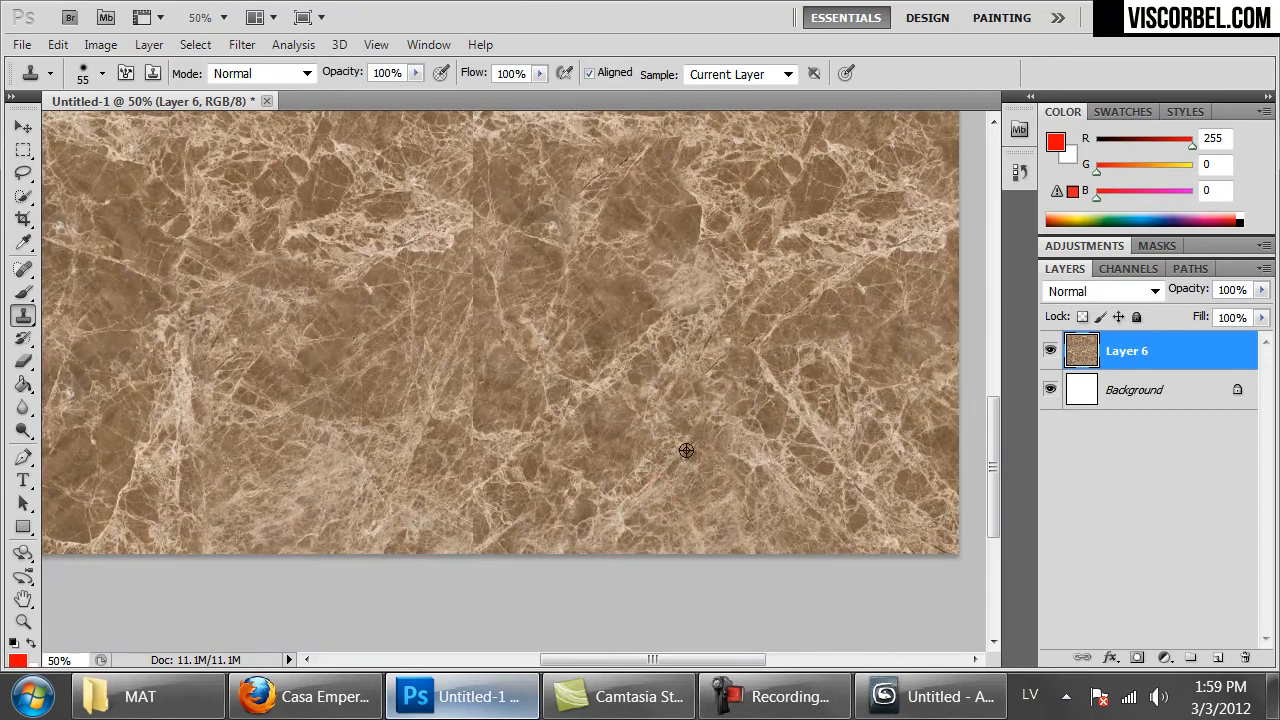
left_click(468, 470)
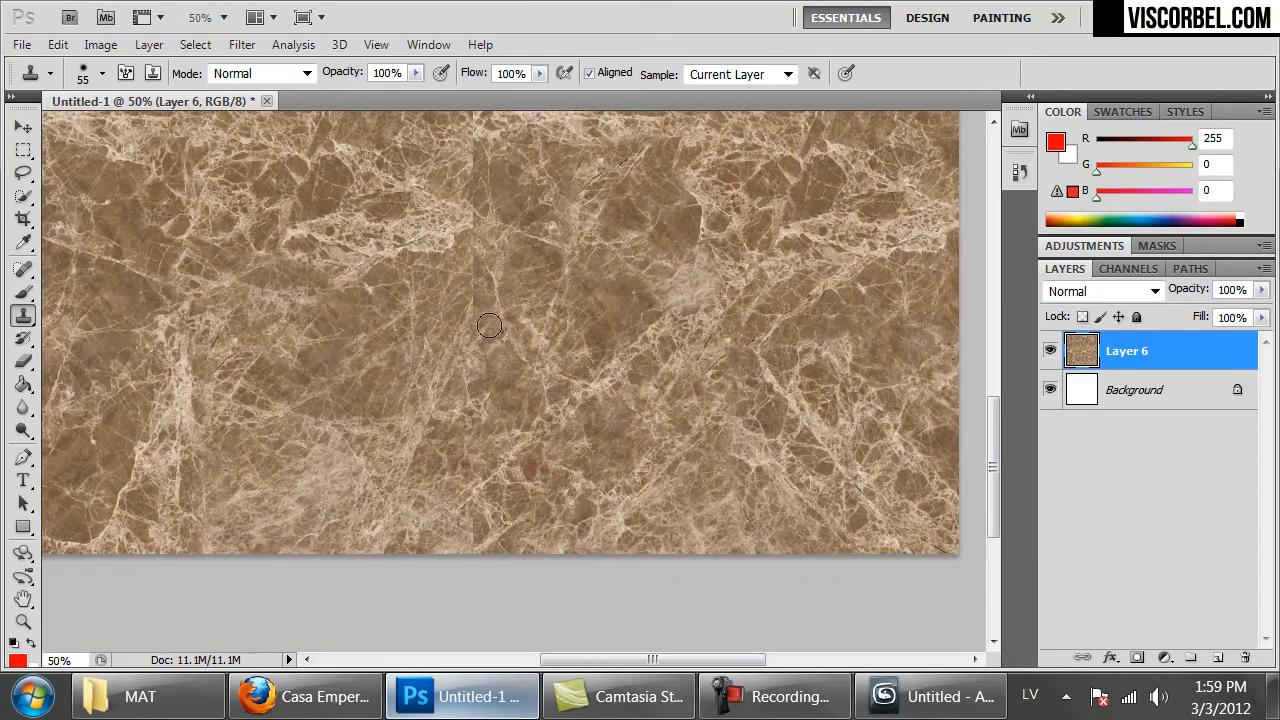
mouse_move(478, 301)
left_mouse_down()
mouse_move(488, 263)
mouse_move(465, 226)
mouse_move(480, 197)
mouse_move(473, 167)
left_mouse_up()
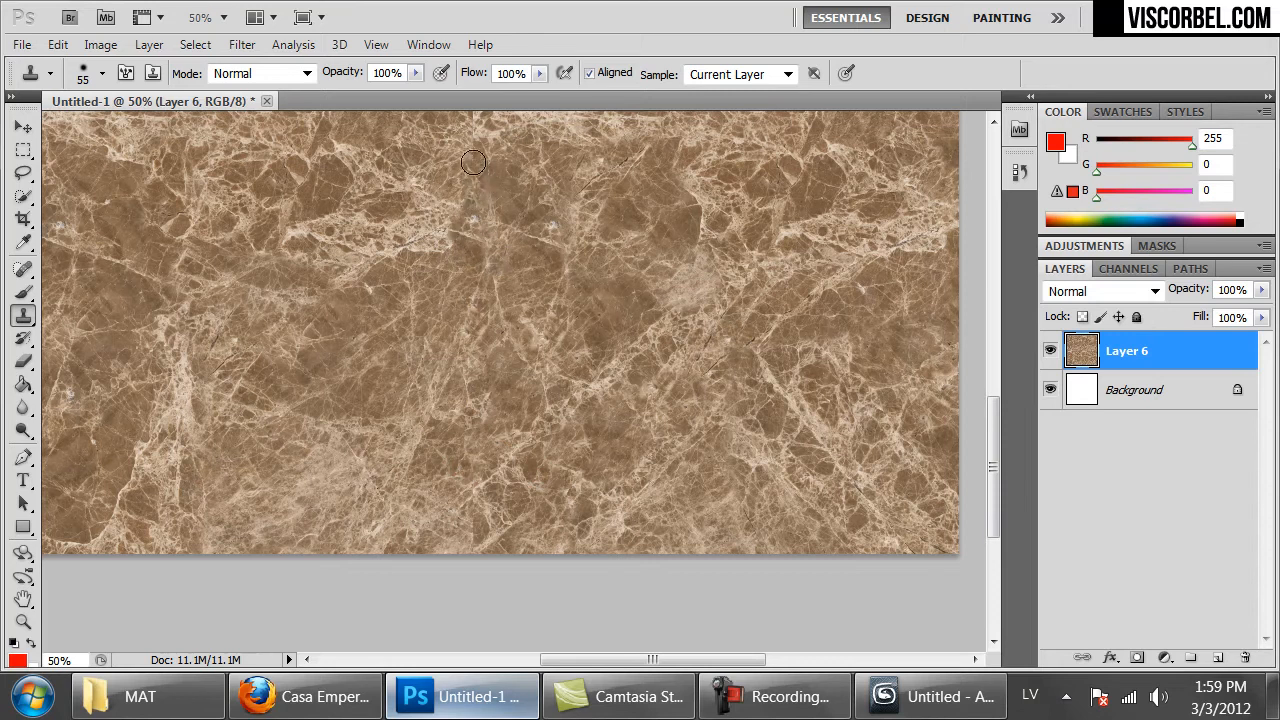
Clone over the cut-off bright vein at the centre and the seam just beside it
left_click_drag(616, 218, 590, 381)
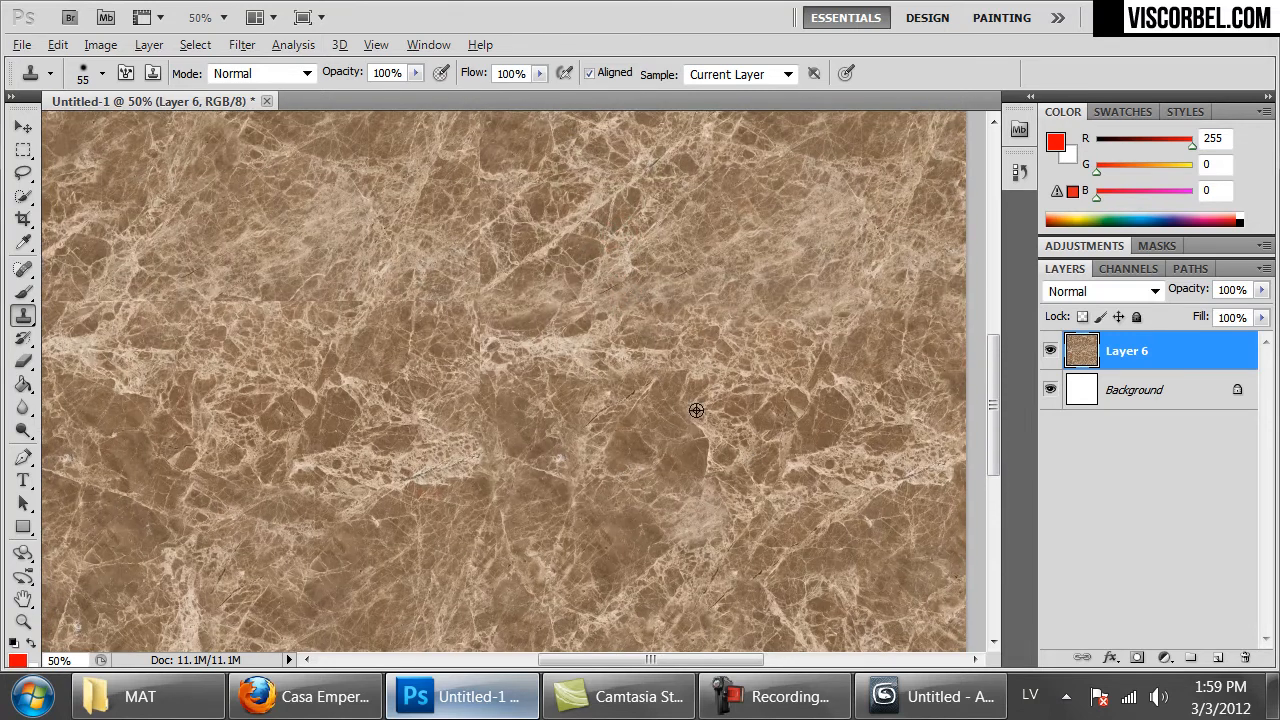
left_click(471, 338)
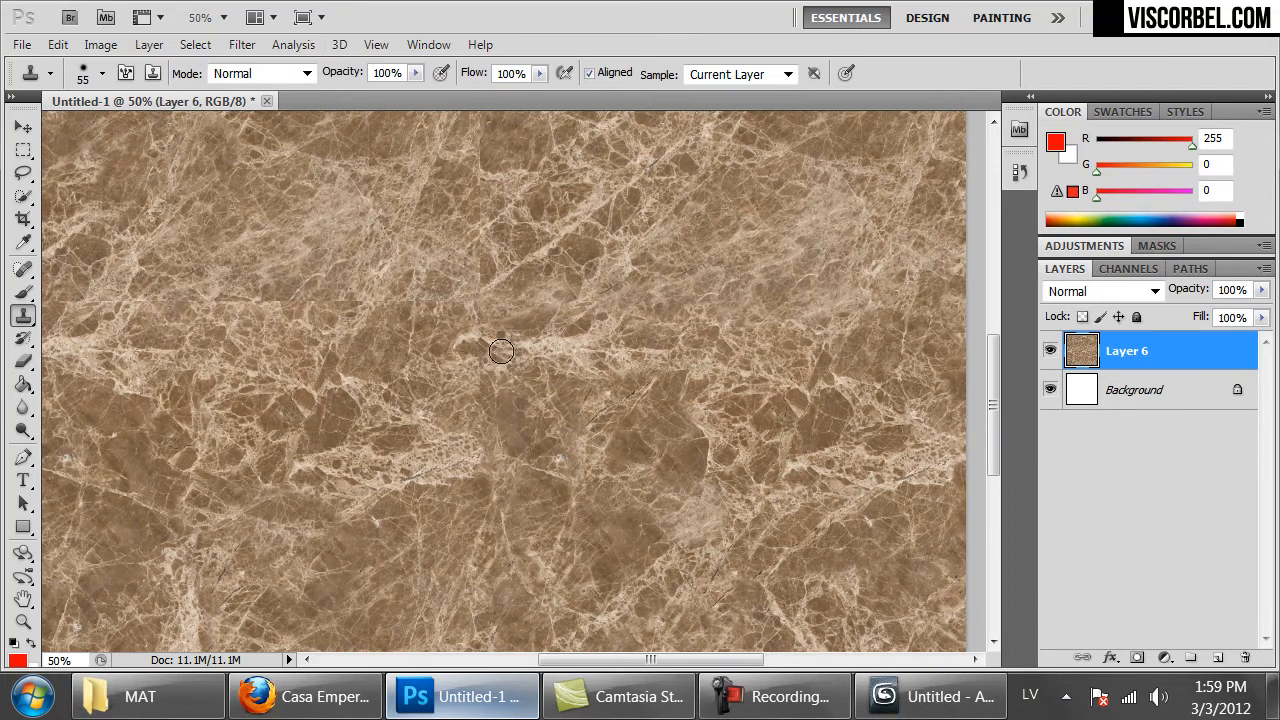
left_click(386, 234)
left_click(420, 292)
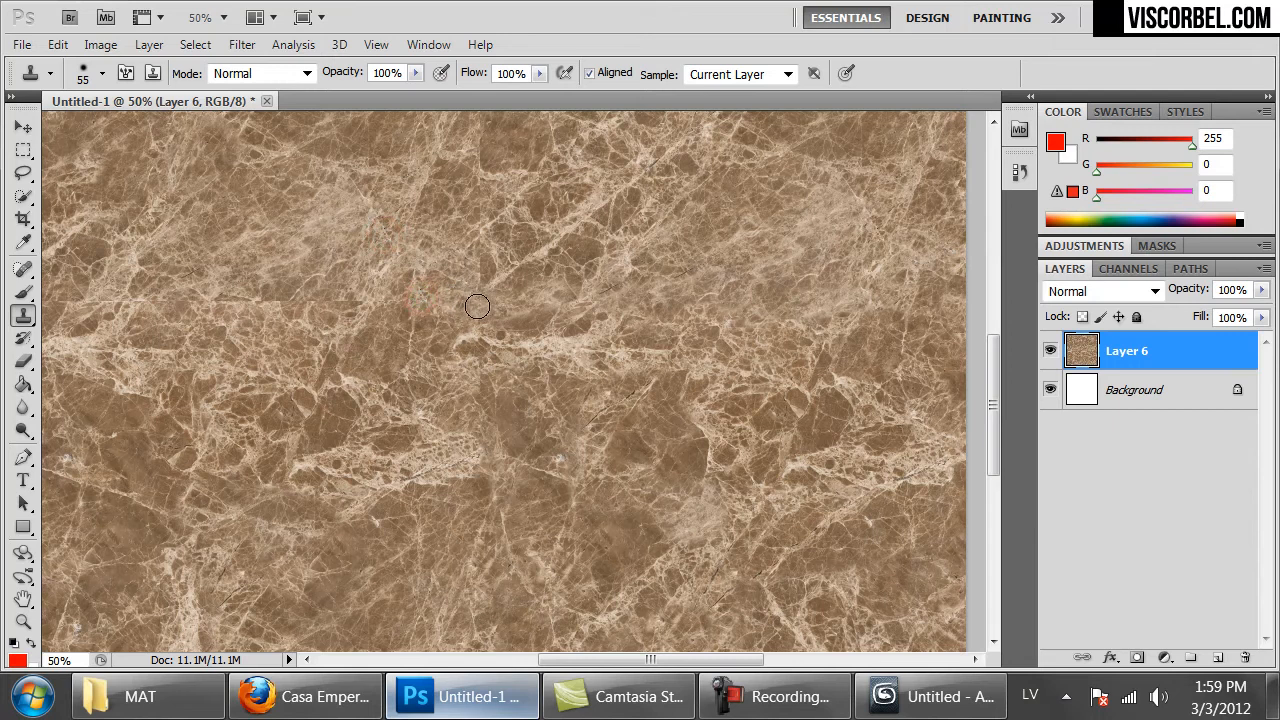
Clone over the horizontal seam in the left half of the marble out to the left edge
left_click(386, 220, "alt")
left_click(334, 308)
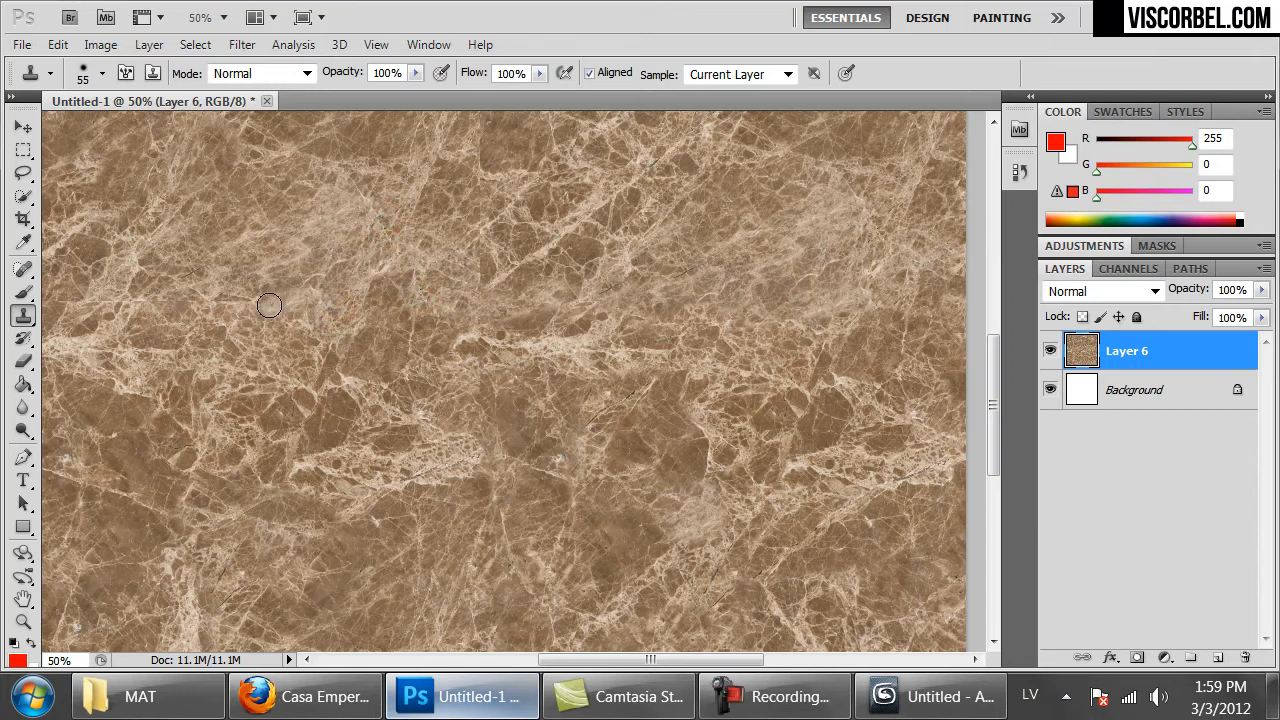
left_click_drag(386, 386, 694, 420)
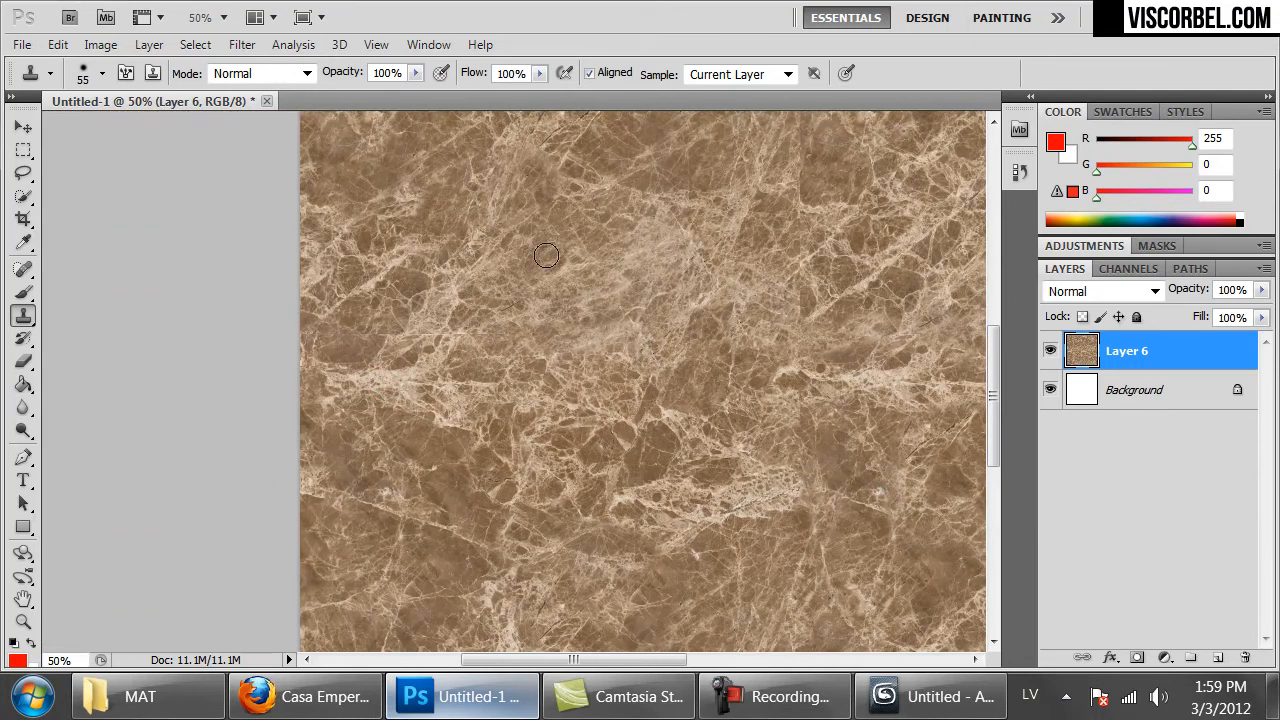
left_click(338, 326)
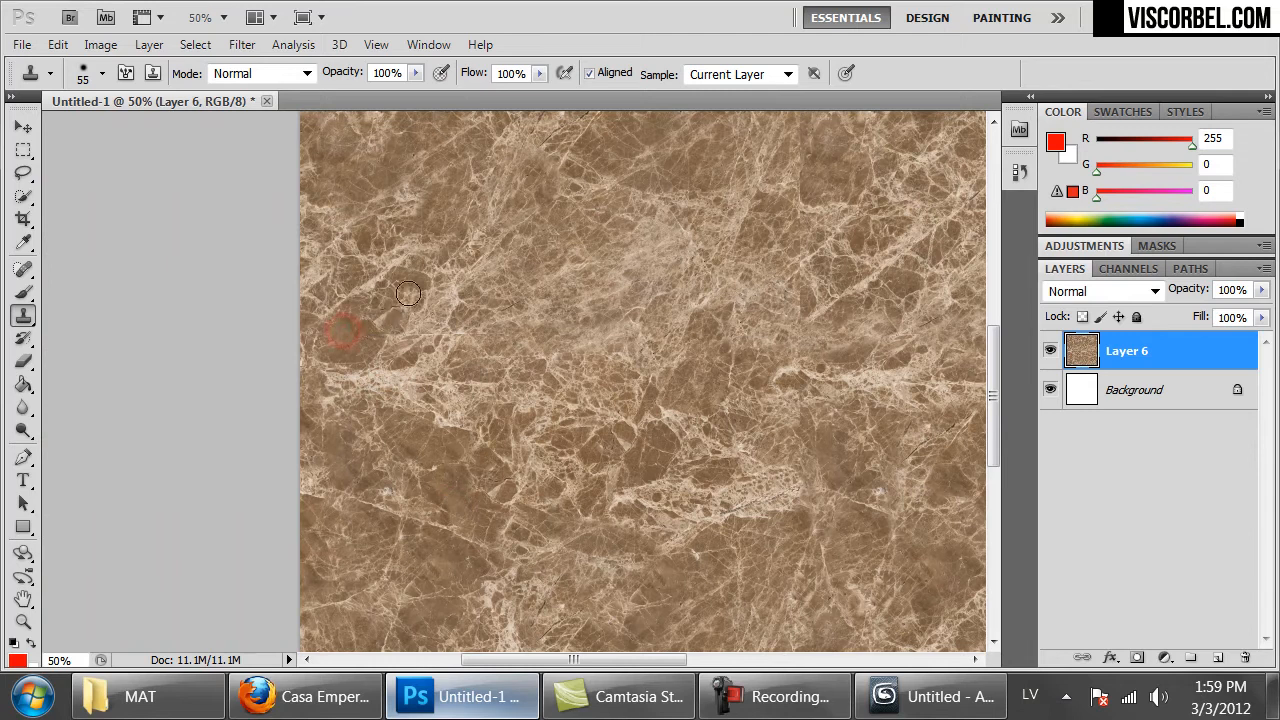
left_click(486, 360)
left_click(443, 329)
Clone over the vertical seam just above the centre of the marble
mouse_move(766, 294)
left_mouse_down()
mouse_move(614, 457)
mouse_move(649, 389)
mouse_move(637, 389)
left_mouse_up()
left_click(674, 329)
left_click(703, 303)
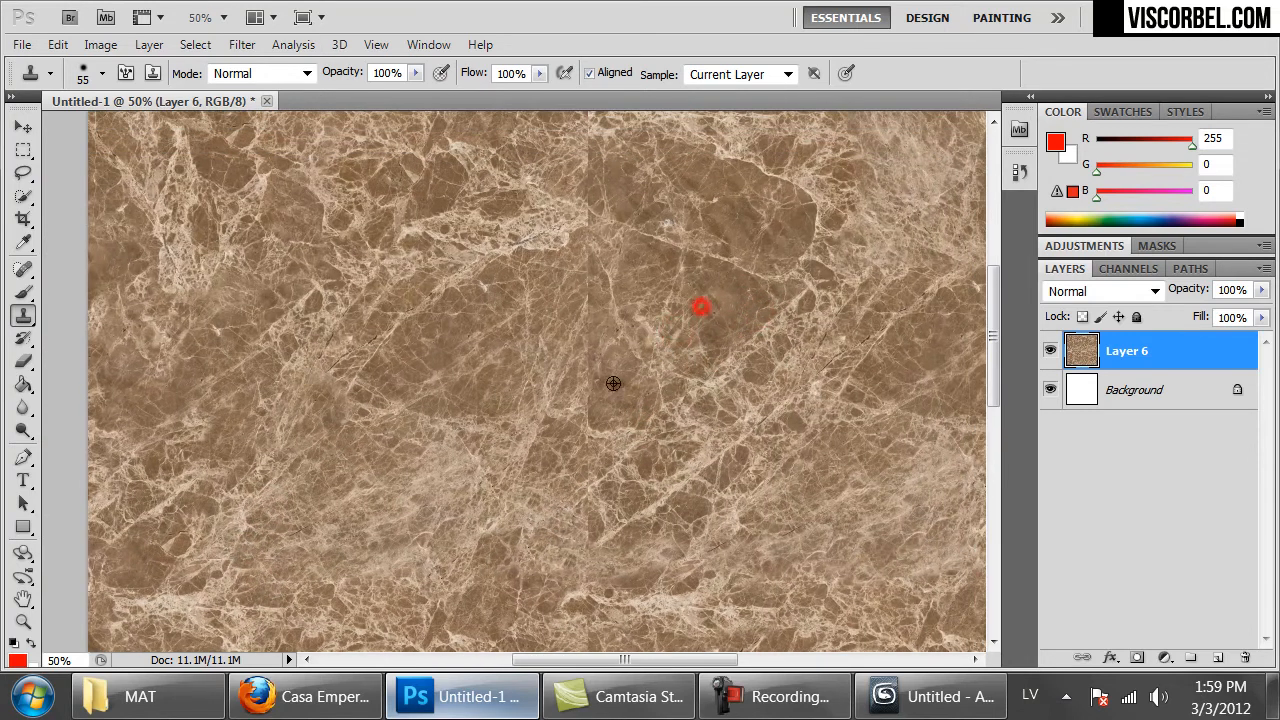
left_click(582, 403)
left_click(572, 395)
left_click(609, 503)
left_click(623, 529)
Clone over the remaining vertical seam in the upper half of the marble, up toward its top edge
mouse_move(783, 510)
left_mouse_down()
mouse_move(779, 343)
mouse_move(766, 318)
left_mouse_up()
left_click(690, 457, "alt")
left_click(571, 443)
left_click_drag(748, 222, 706, 341)
left_click(706, 341)
left_click(552, 249)
mouse_move(550, 203)
left_mouse_down()
mouse_move(522, 314)
mouse_move(551, 337)
mouse_move(520, 344)
mouse_move(456, 280)
mouse_move(547, 351)
mouse_move(555, 376)
mouse_move(549, 361)
mouse_move(492, 356)
mouse_move(490, 369)
mouse_move(523, 367)
left_mouse_up()
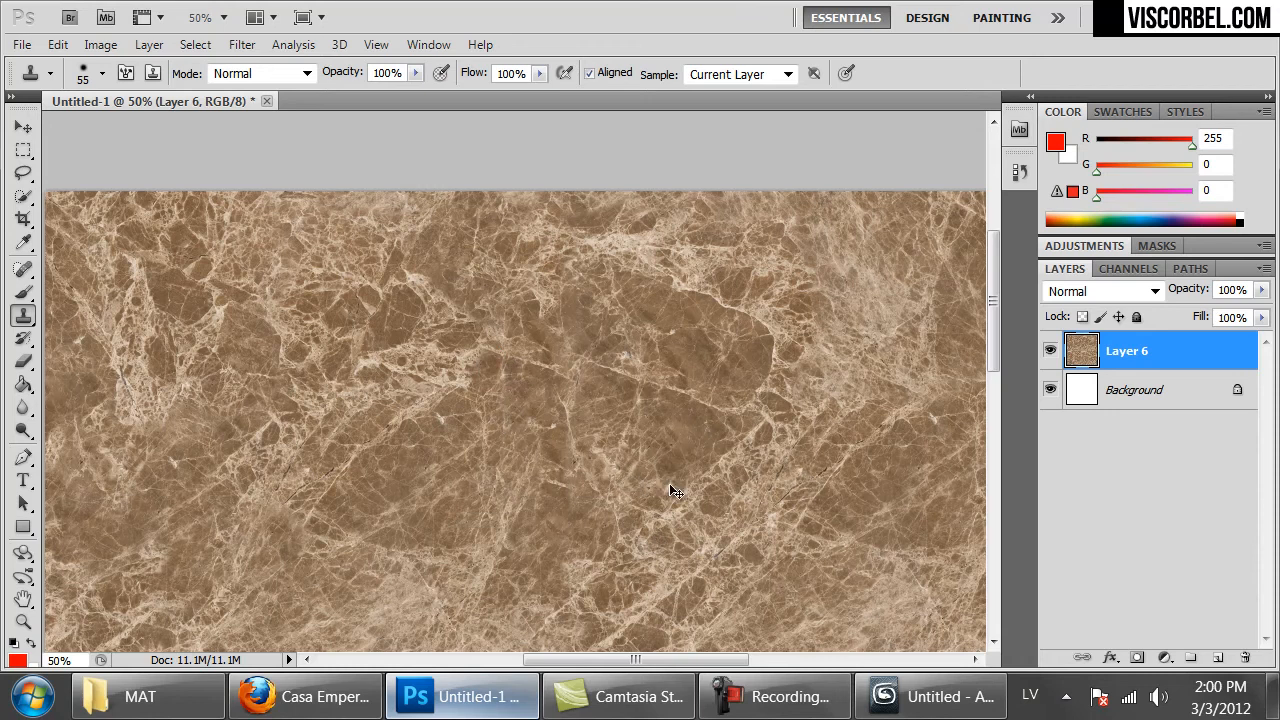
Examine the retouched seams close up around the centre and down to the lower edge for leftover flaws
key("ctrl+minus")
key("ctrl+minus")
key("ctrl+plus")
key("ctrl+plus")
key("ctrl+plus")
key("ctrl+plus")
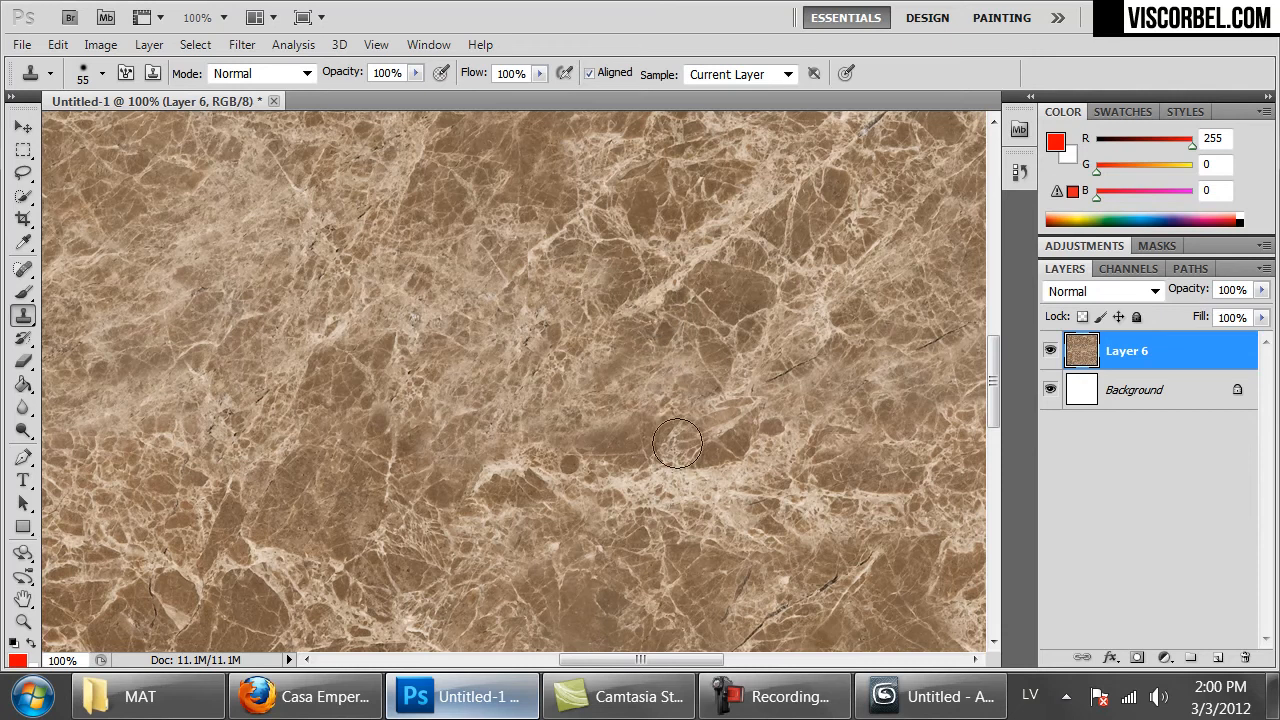
left_click_drag(693, 540, 663, 303)
left_click(662, 427, "alt")
left_click_drag(508, 506, 515, 370)
scroll(687, 318, "down", 1)
key("ctrl+minus")
key("ctrl+minus")
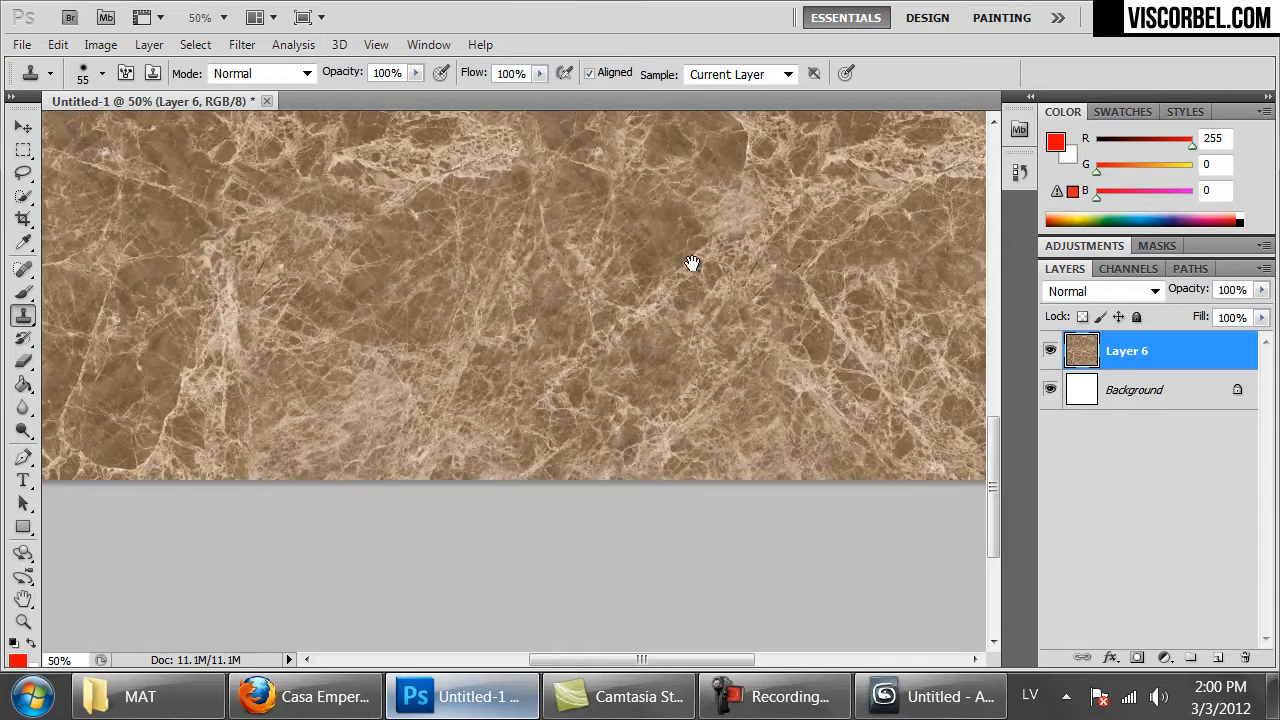
scroll(685, 421, "up", 5)
key("ctrl+minus")
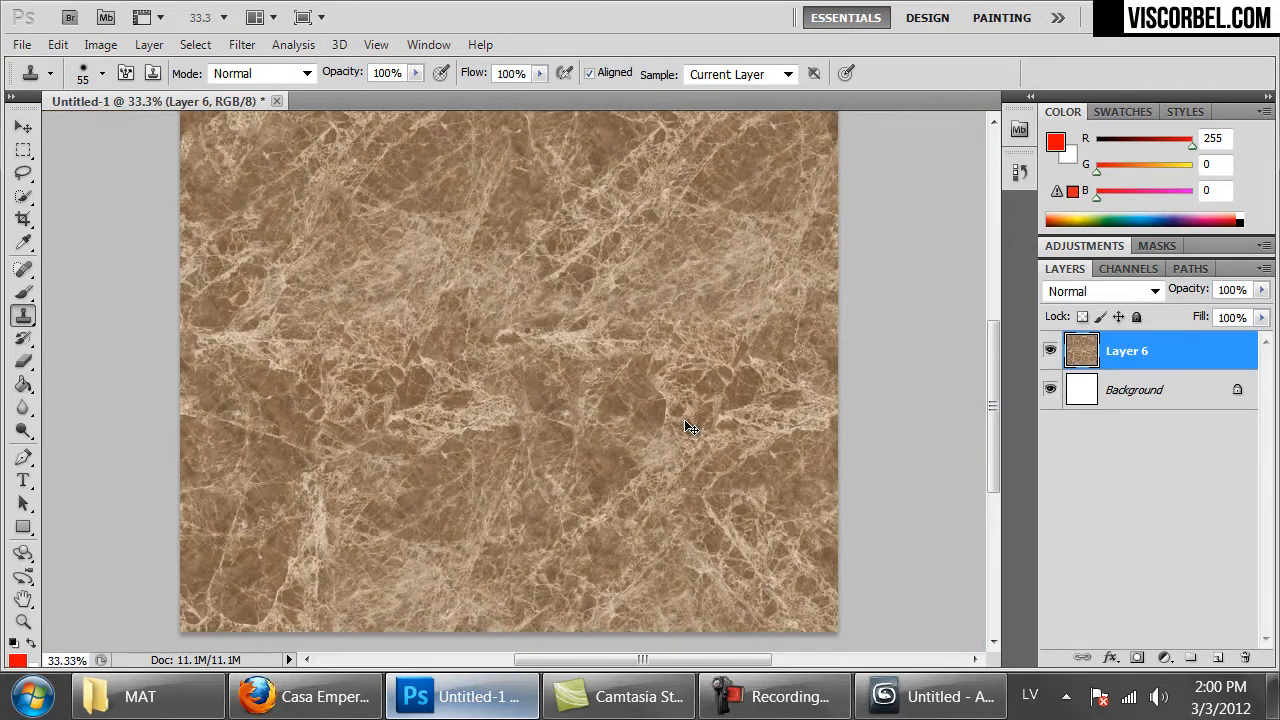
Clone over leftover spots beside the dark patches near the middle and right side of the marble
left_click_drag(688, 293, 686, 414)
left_click(723, 372, "alt")
left_click(486, 371)
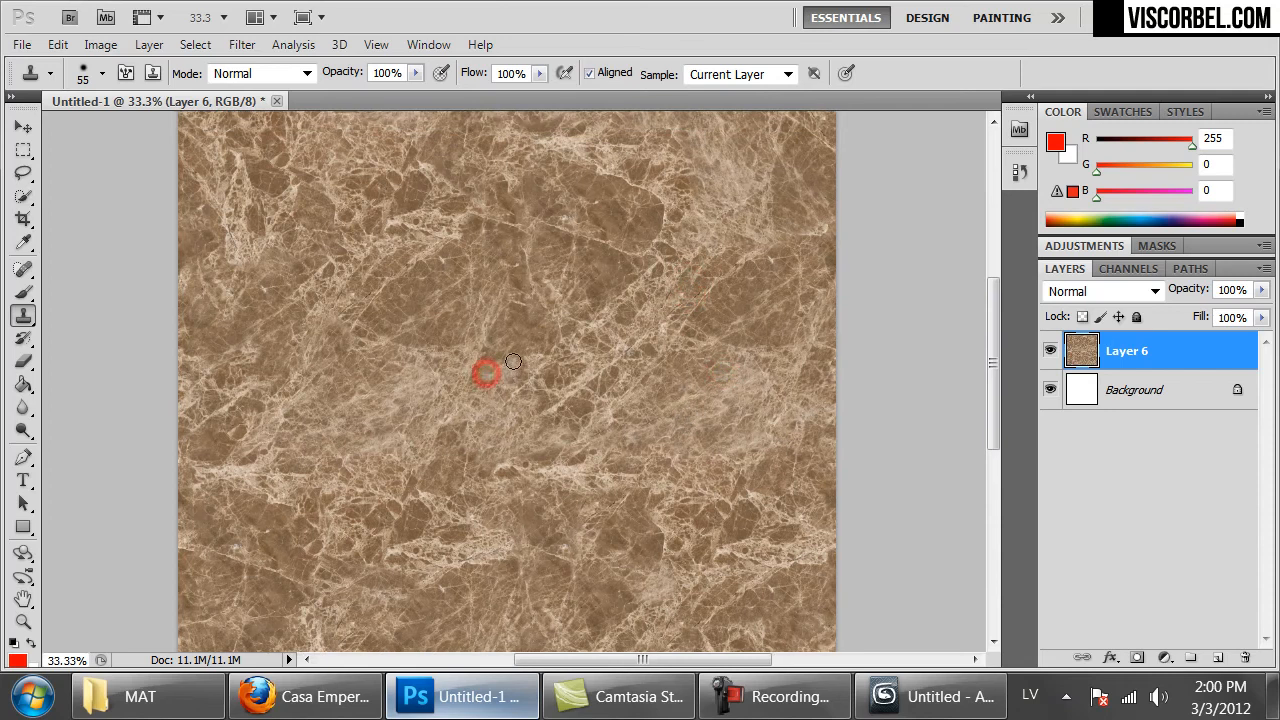
mouse_move(723, 317)
left_mouse_down()
mouse_move(723, 489)
mouse_move(717, 311)
left_mouse_up()
key("ctrl+minus")
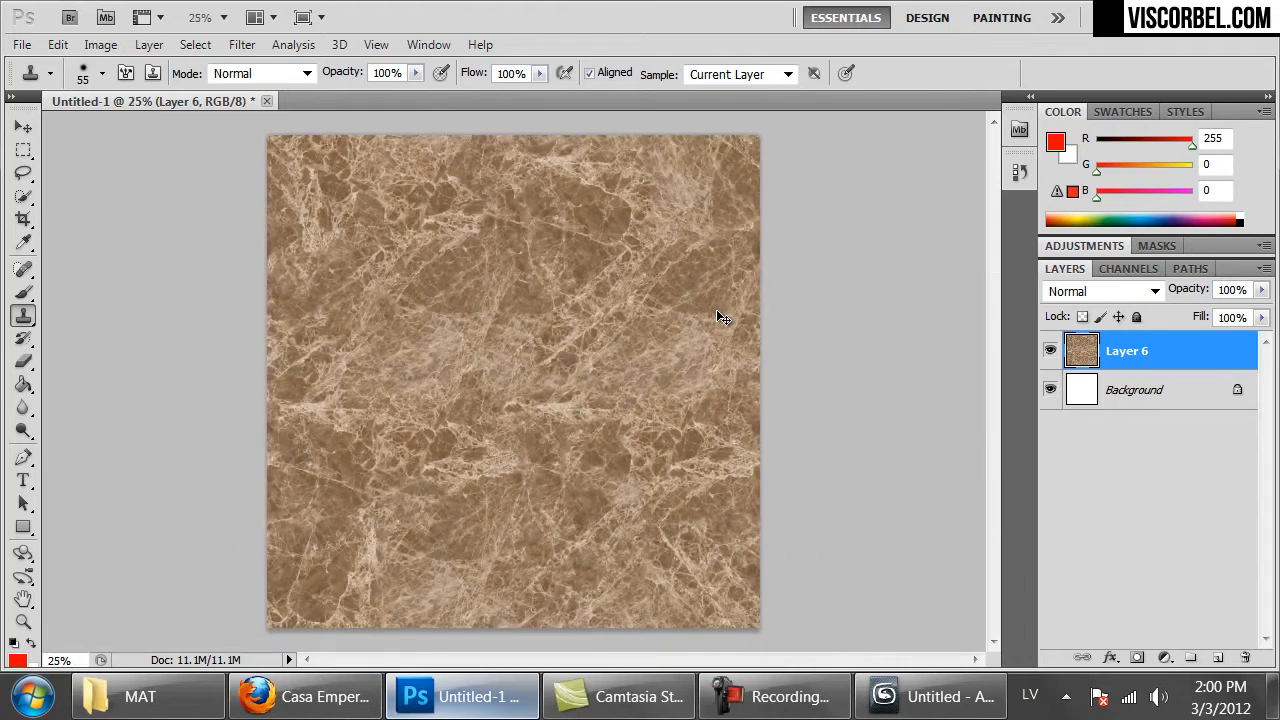
Clone over the repeating bright veins near the right and left edges of the marble, just below its middle
key("ctrl+plus")
left_click_drag(628, 194, 635, 261)
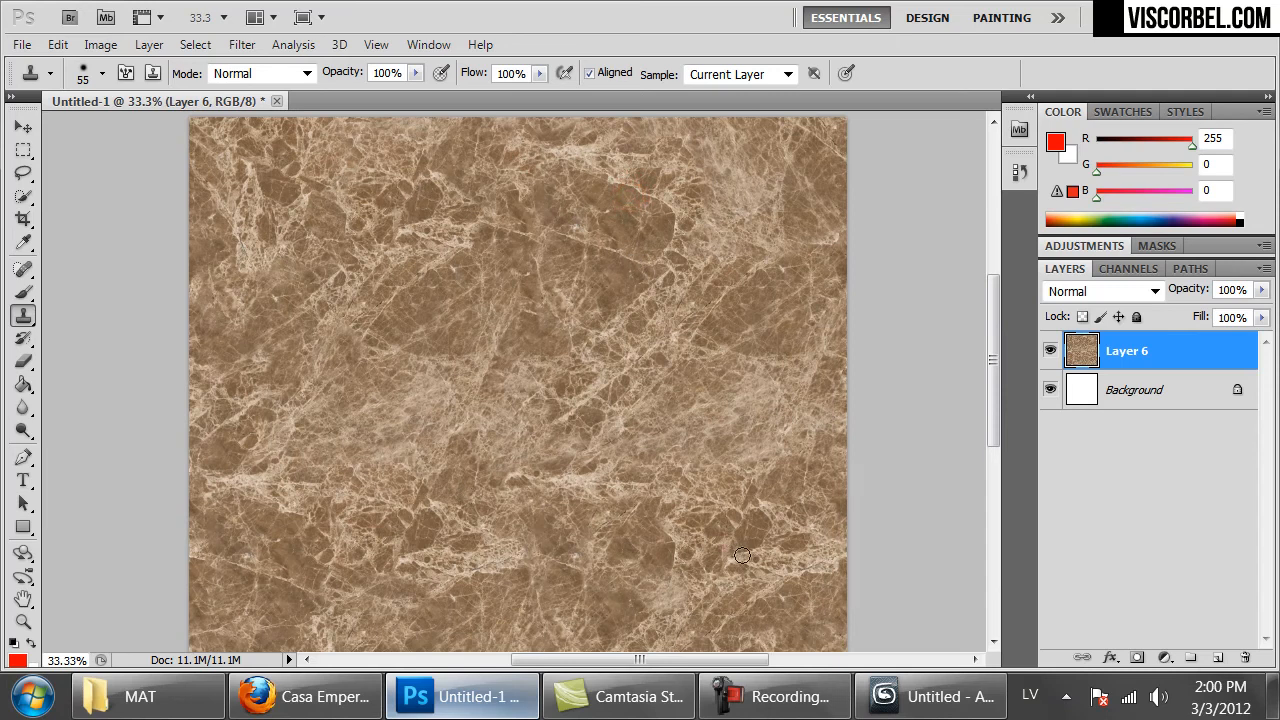
left_click_drag(528, 372, 526, 286)
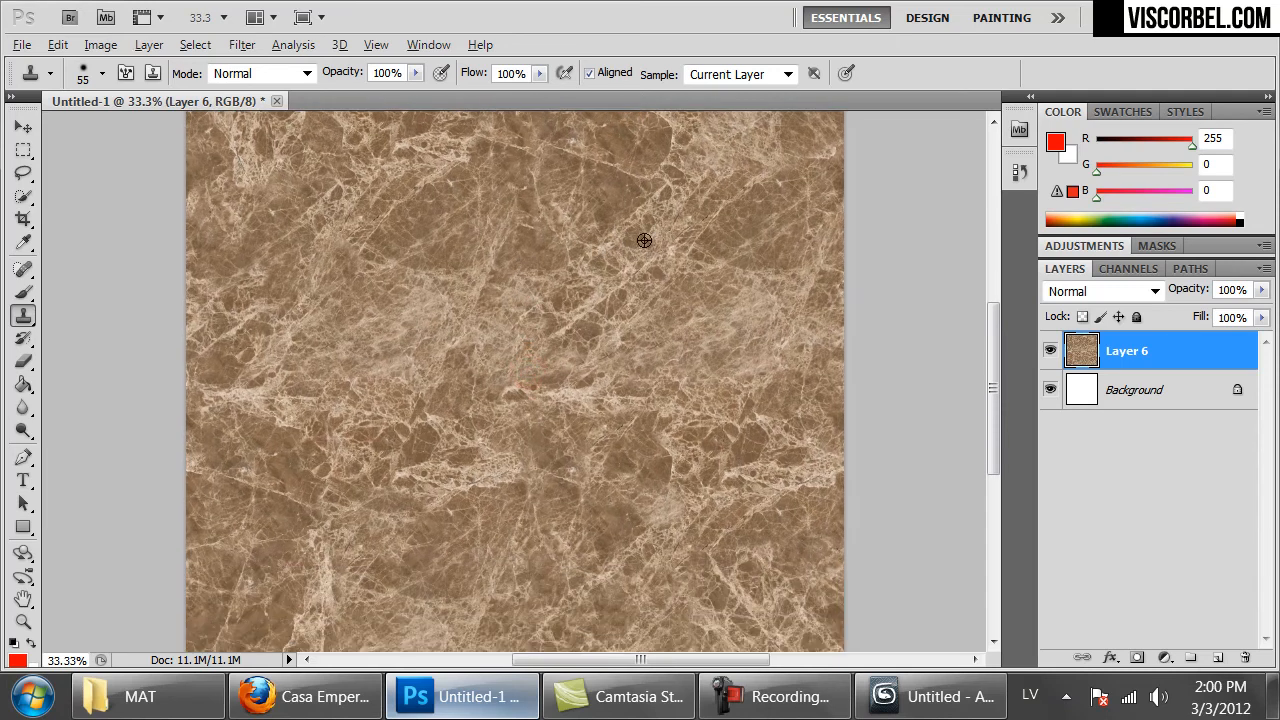
left_click(738, 398)
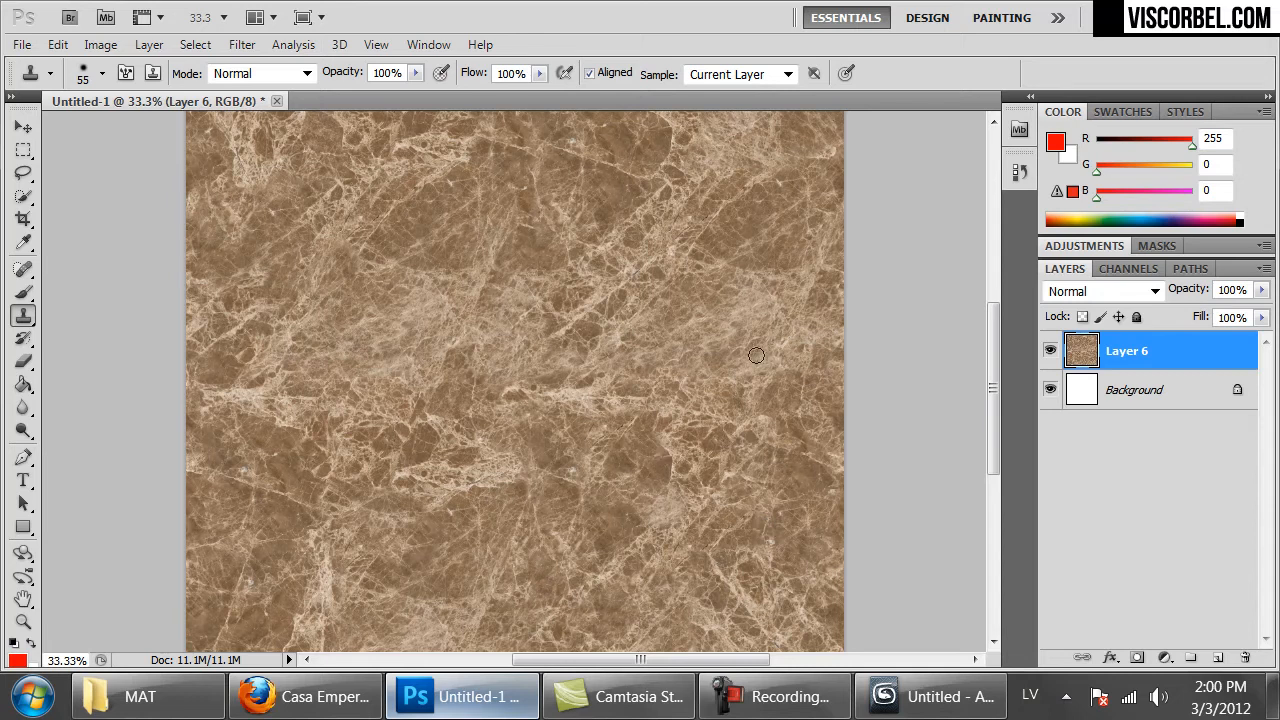
left_click(433, 441)
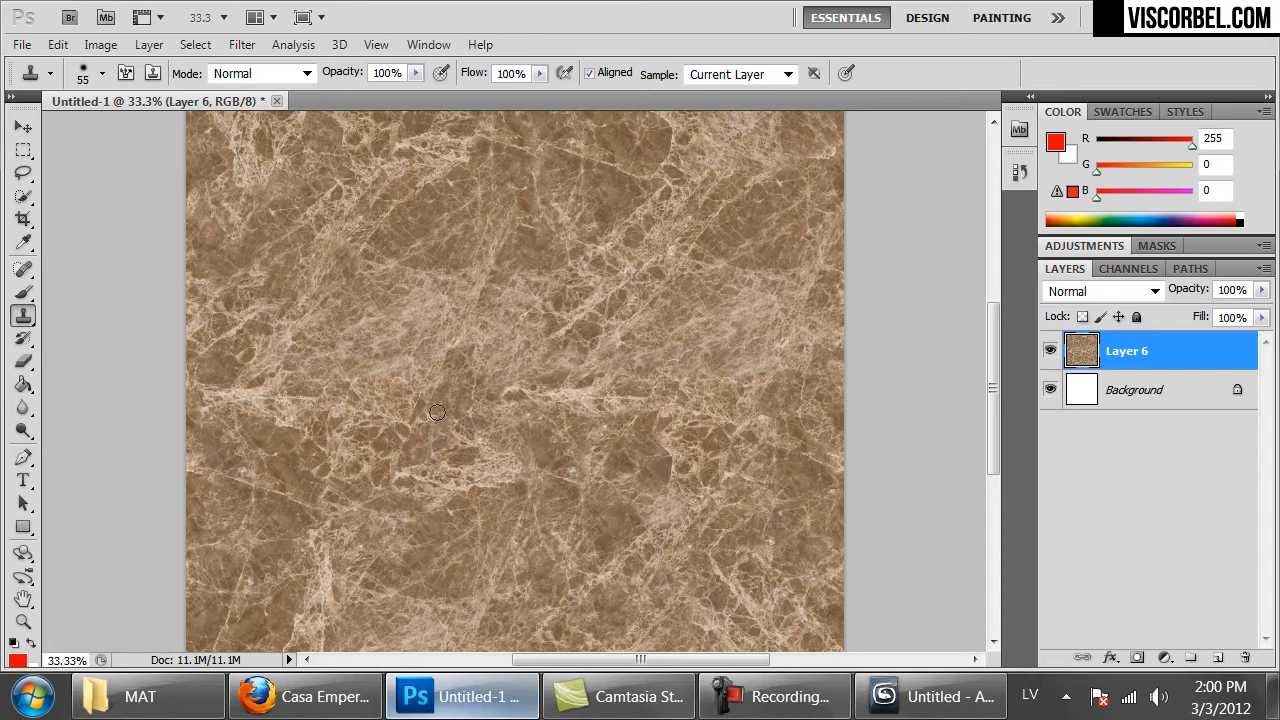
left_click_drag(251, 374, 253, 392)
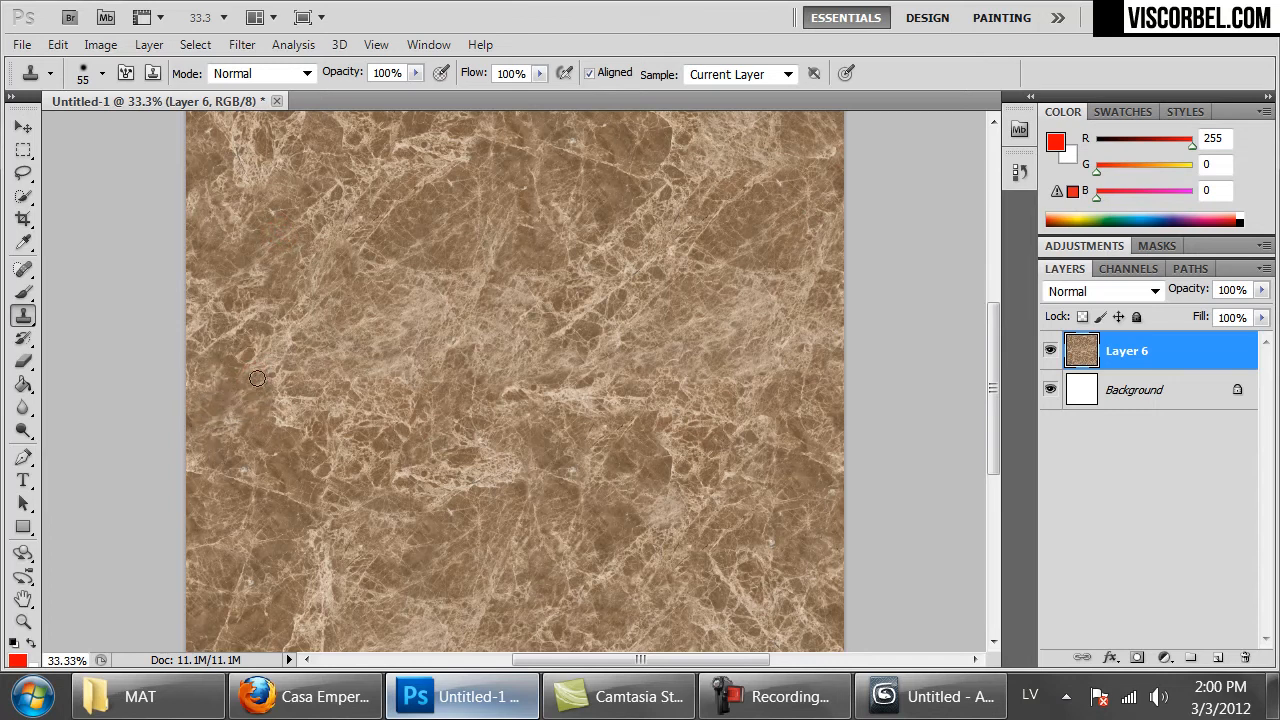
left_click_drag(608, 300, 600, 394)
key("ctrl+minus")
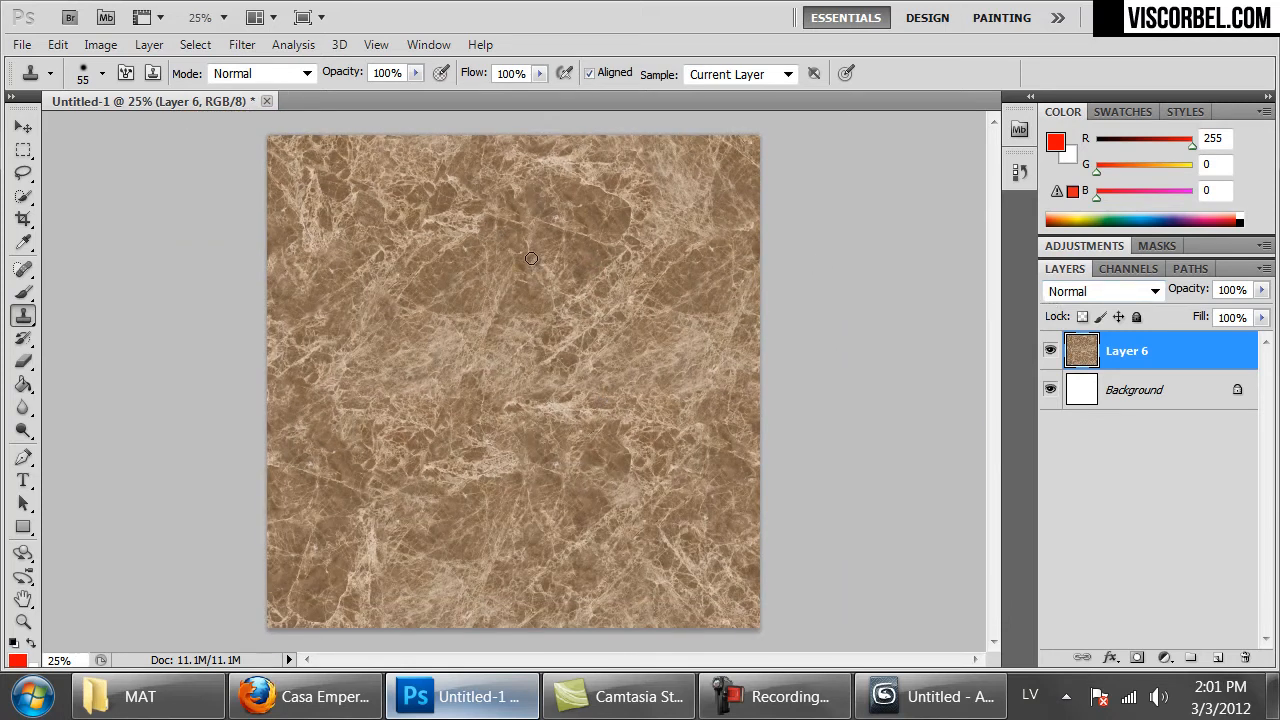
Save a copy of the marble as a PNG over the existing test.png, without interlacing
key("ctrl+shift+s")
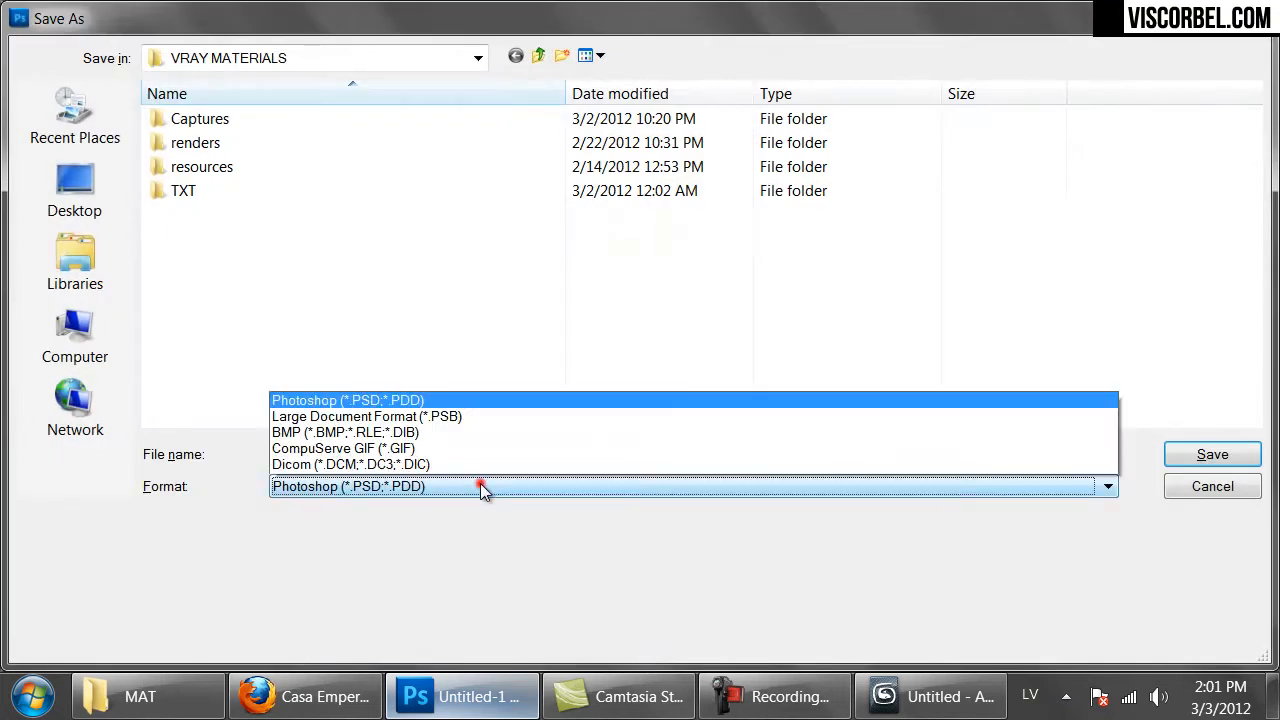
left_click(480, 487)
left_click(318, 408)
left_click(246, 200)
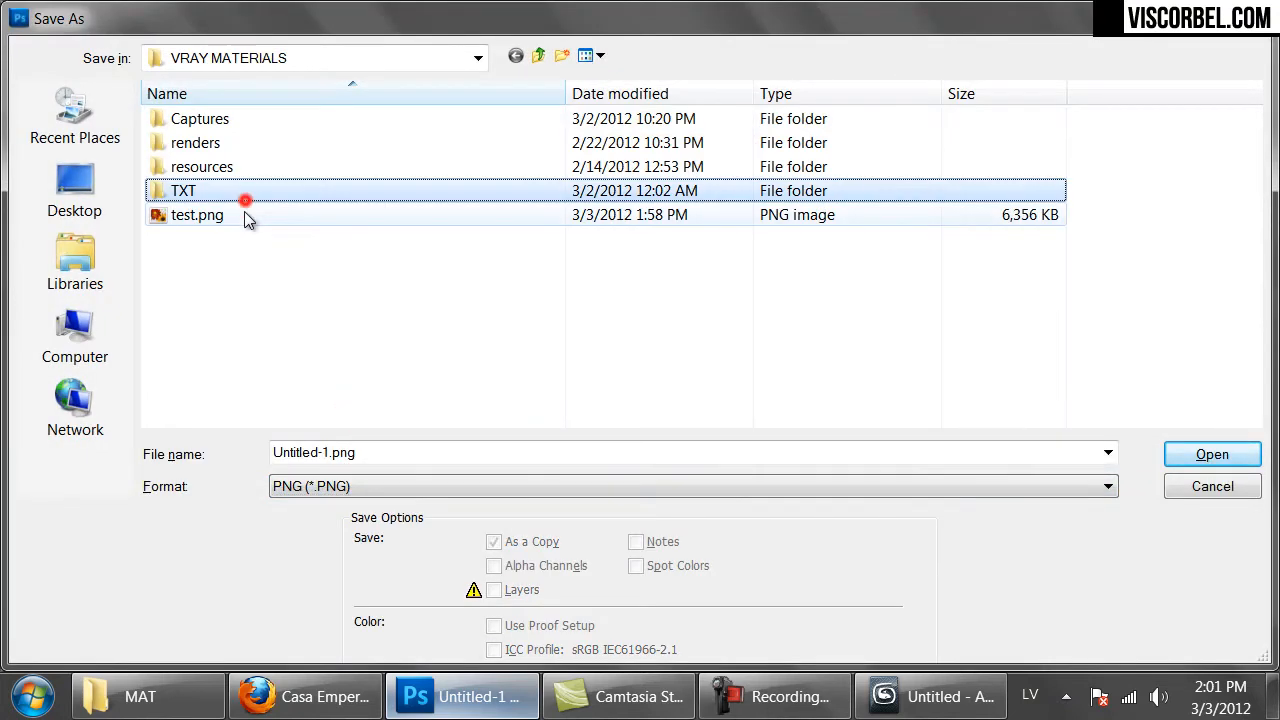
double_click(240, 218)
left_click(593, 277)
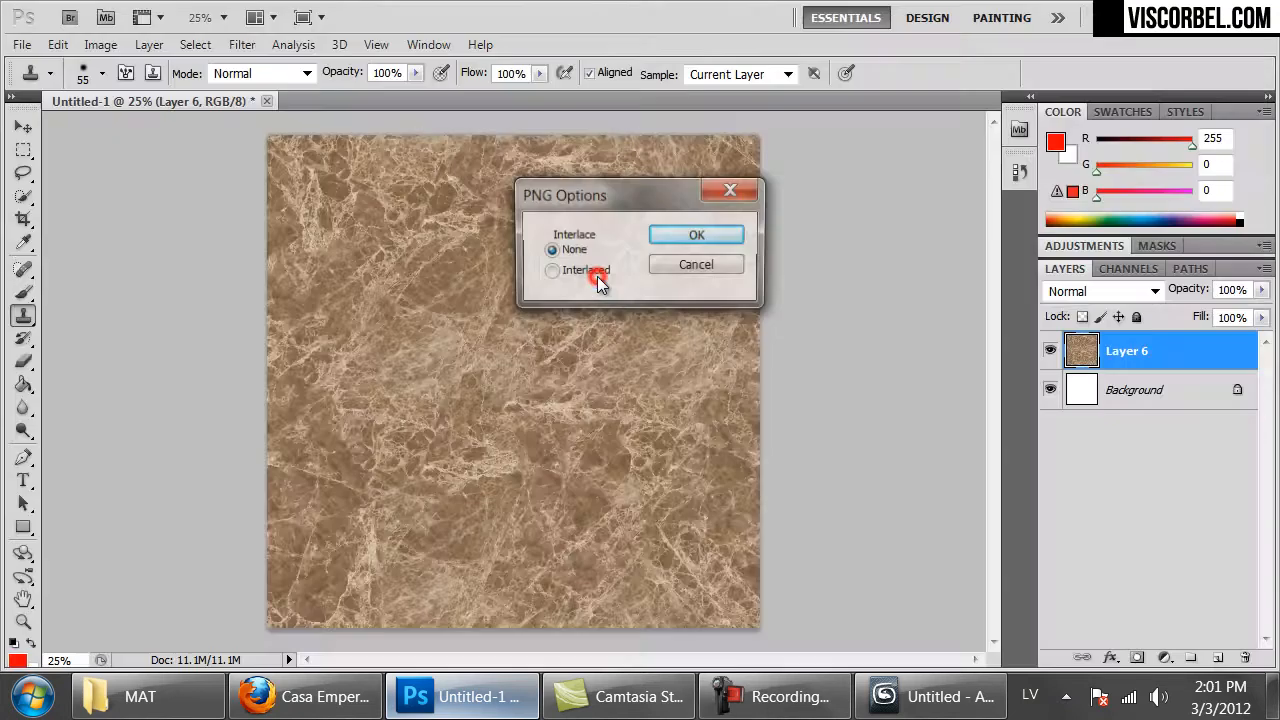
left_click(688, 238)
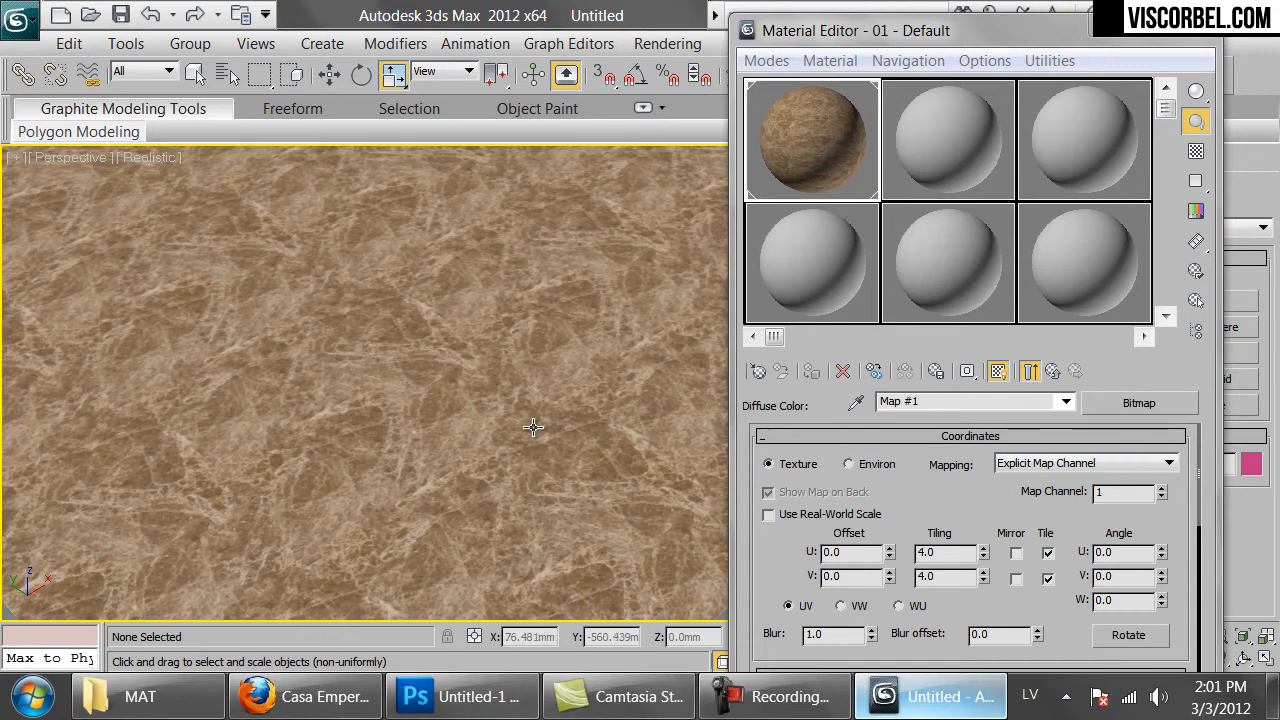
Examine the updated marble tiling on the plane in 3ds Max, both close up and from a distance, for repetition
scroll(533, 428, "down", 5)
scroll(515, 410, "up", 4)
left_click_drag(501, 394, 358, 361)
scroll(606, 340, "up", 5)
scroll(449, 309, "down", 8)
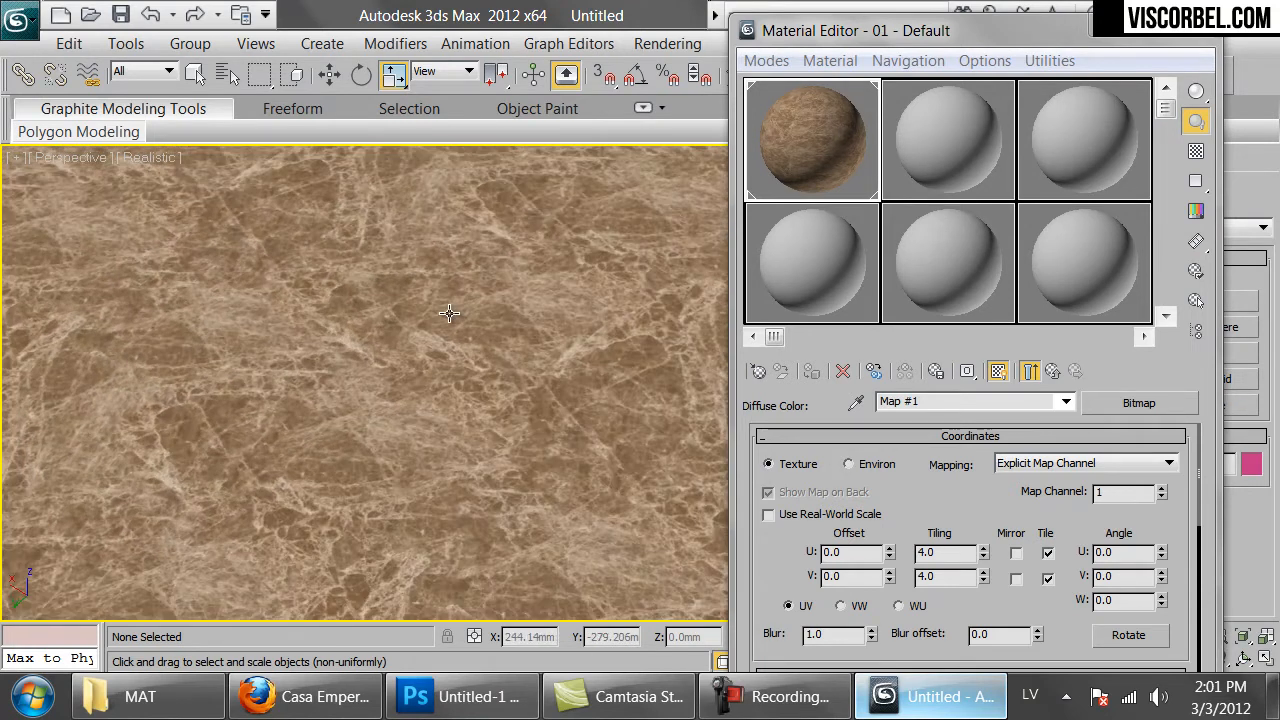
mouse_move(450, 296)
left_mouse_down()
mouse_move(431, 406)
mouse_move(266, 309)
mouse_move(266, 389)
mouse_move(217, 351)
mouse_move(229, 297)
mouse_move(426, 293)
left_mouse_up()
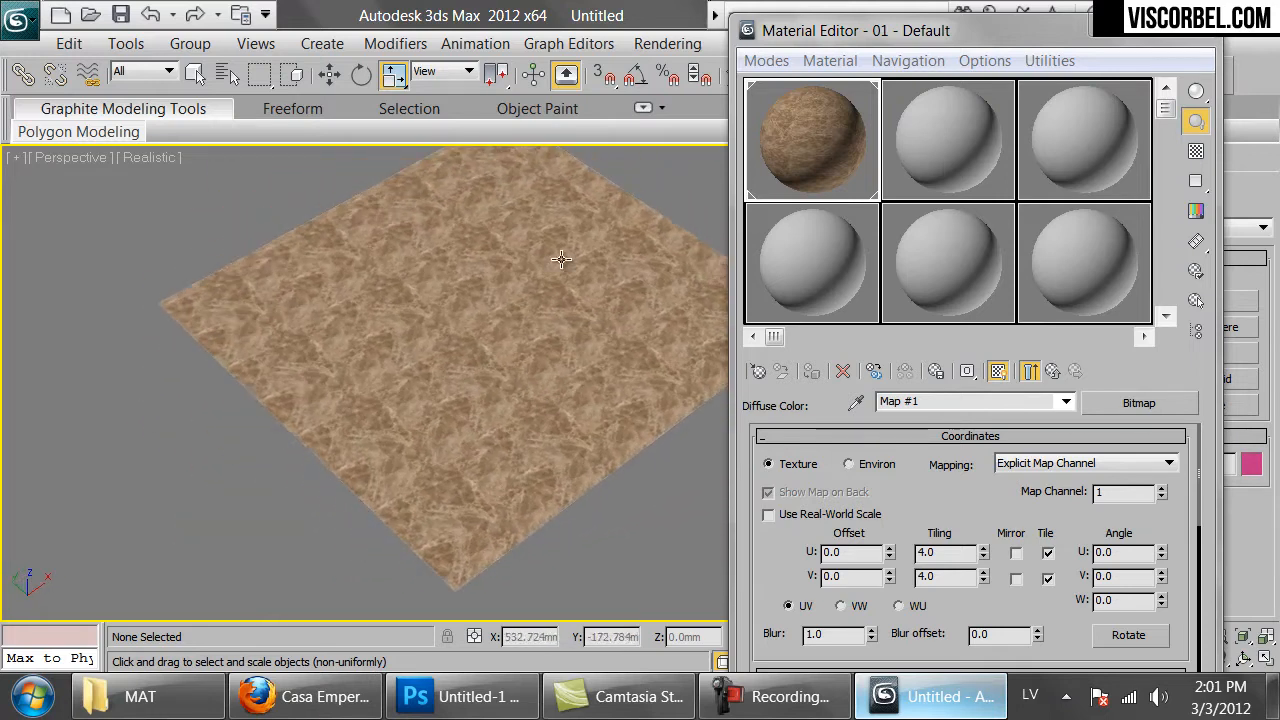
Select the plane and examine its tiling pattern from the top view, framed on the whole object
left_click(573, 332)
key("t")
key("z")
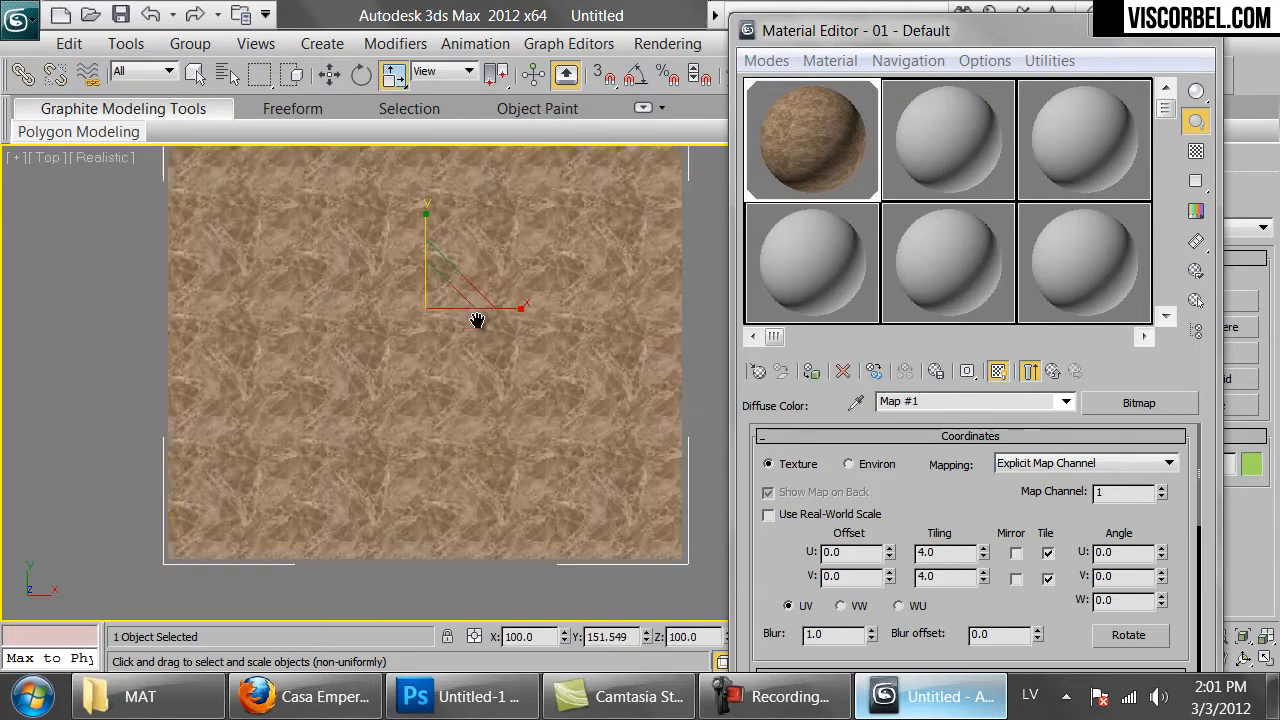
scroll(477, 320, "up", 3)
Switch back to Photoshop and enlarge the canvas by a relative 100 percent in both width and height
left_click(462, 697)
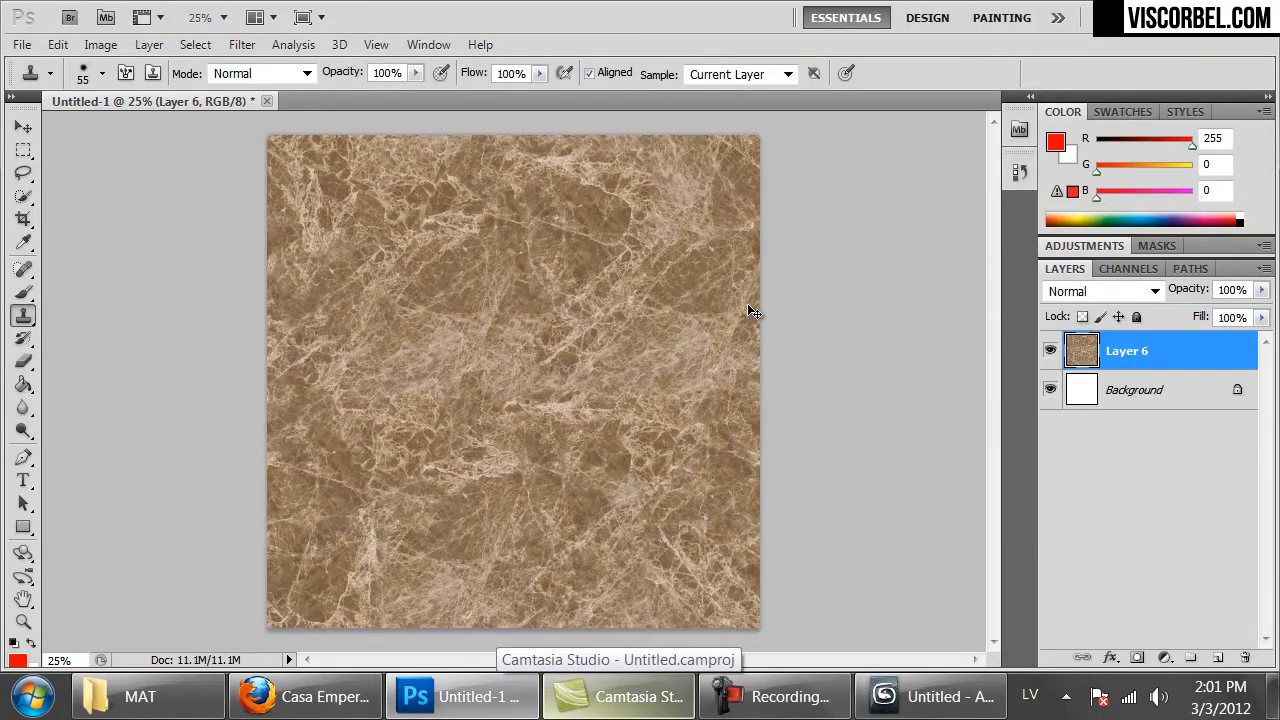
key("ctrl+a")
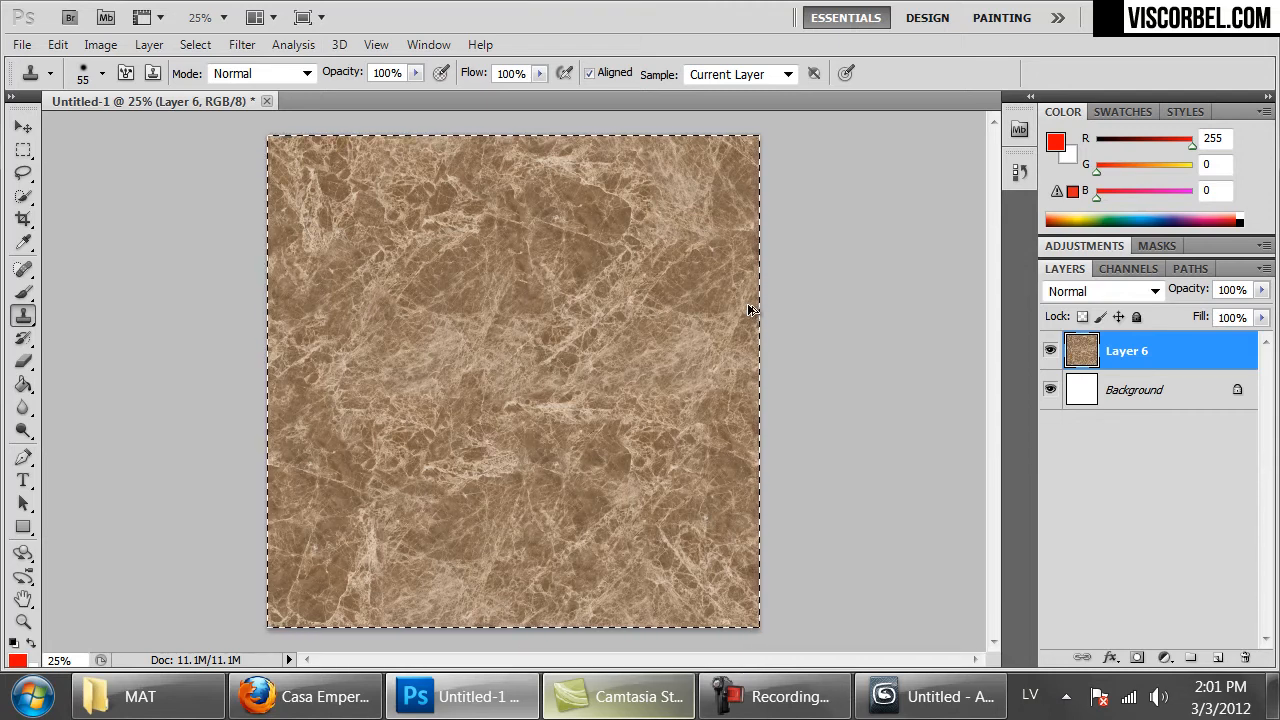
key("ctrl+alt+c")
left_click(885, 277)
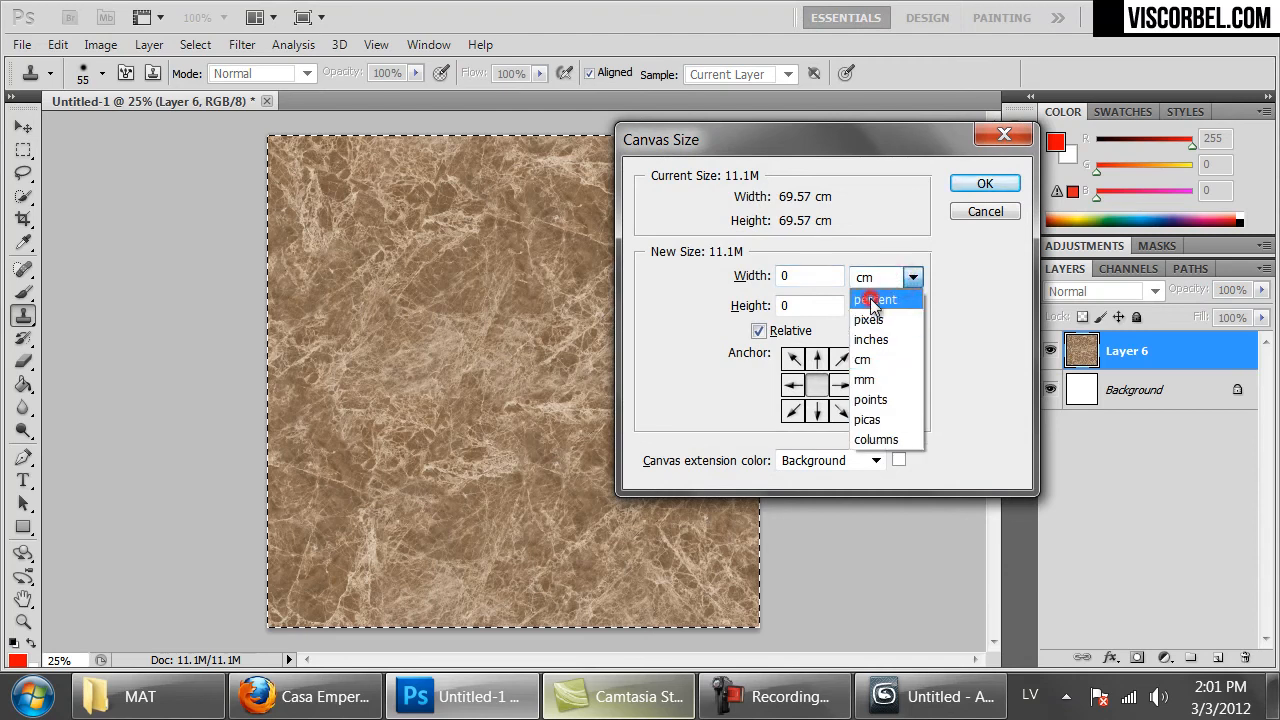
left_click(886, 287)
left_click(815, 277)
type("100")
key("Tab")
type("100")
key("Return")
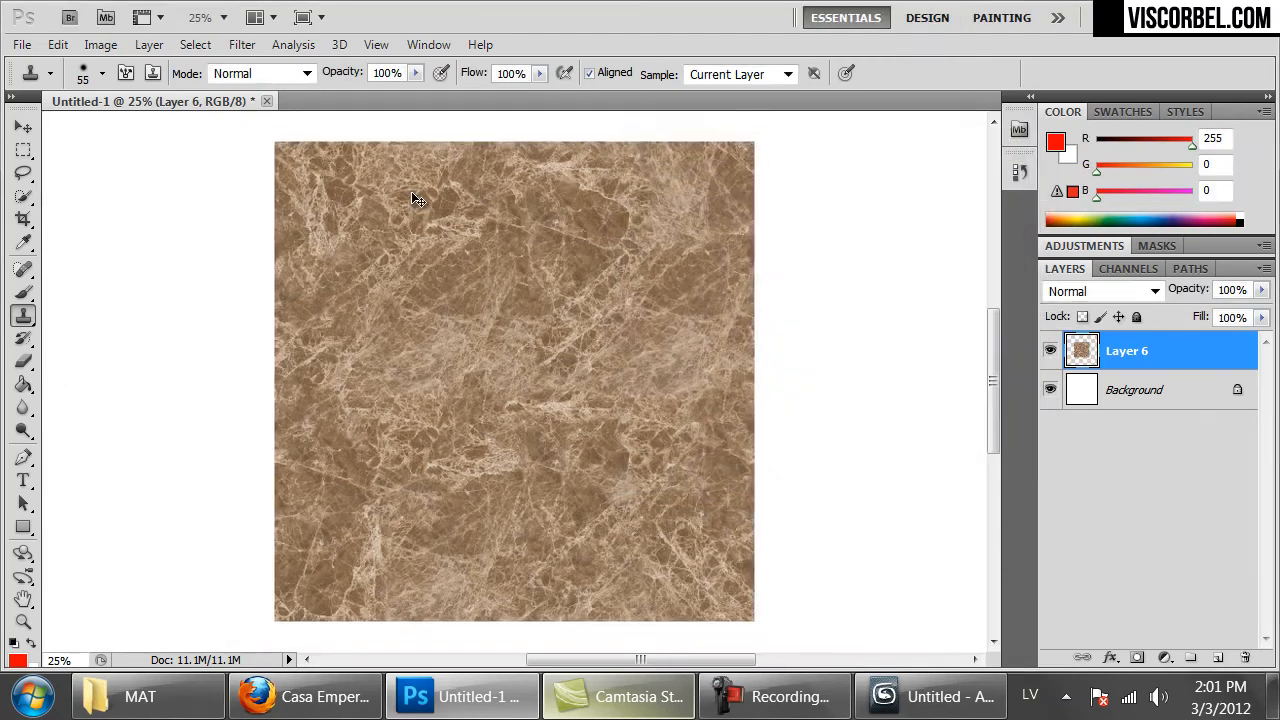
Duplicate the marble tile twice and place the copies in the upper left and upper right corners of the enlarged canvas
key("ctrl+minus")
key("ctrl+minus")
key("ctrl+j")
left_click_drag(503, 323, 445, 295)
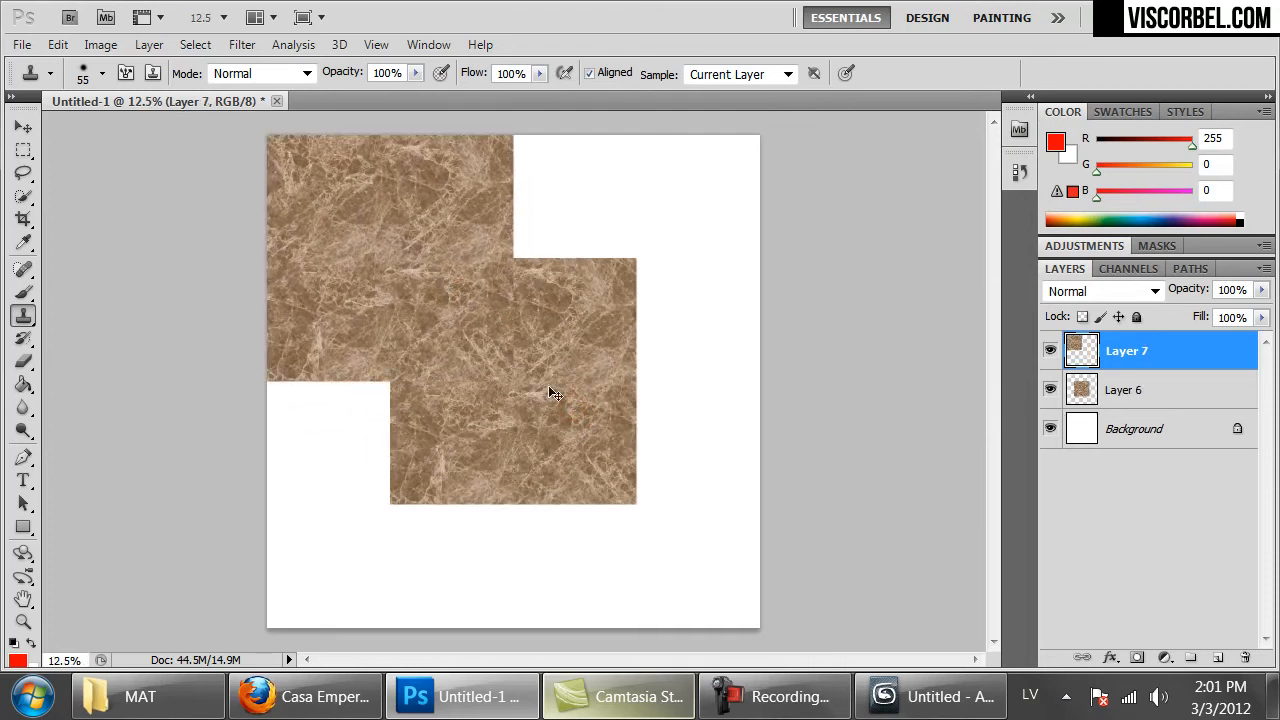
key("ctrl+j")
left_click_drag(517, 424, 643, 308)
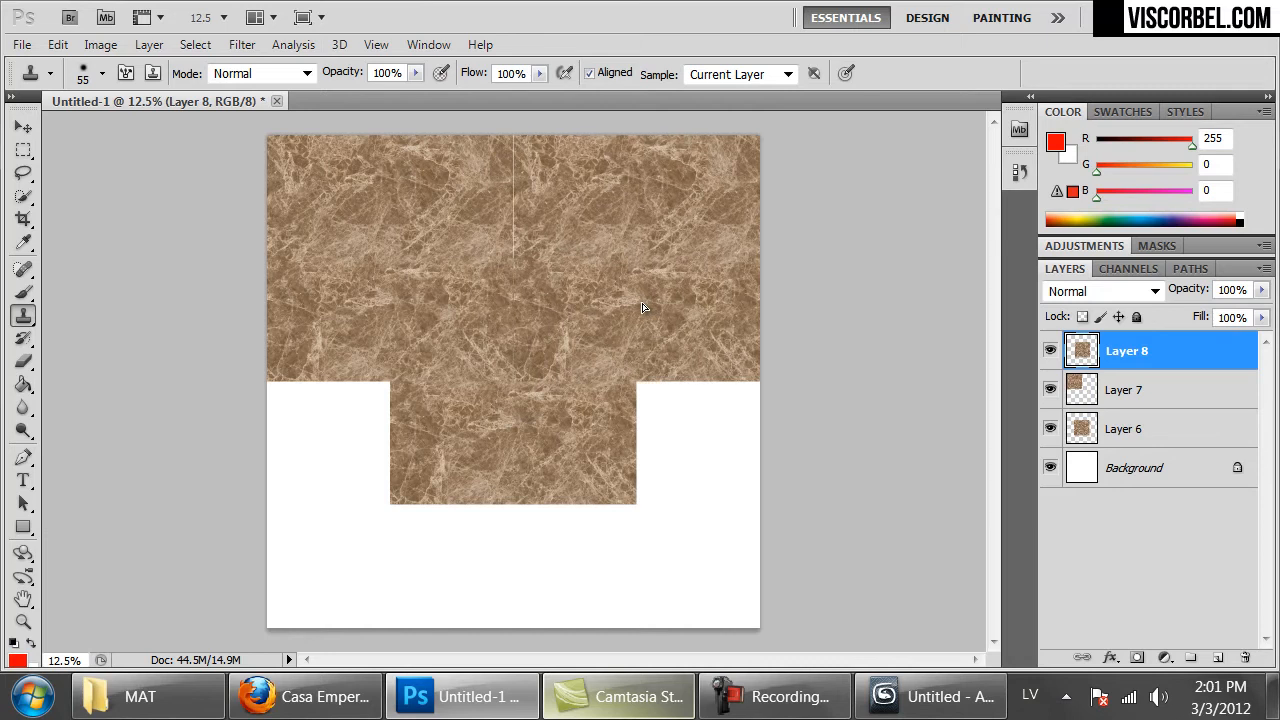
Place two more copies of the marble tile in the lower left and lower right corners, and merge all marble layers
key("ctrl+j")
left_click_drag(569, 340, 447, 474)
key("ctrl+j")
left_click_drag(578, 377, 697, 502)
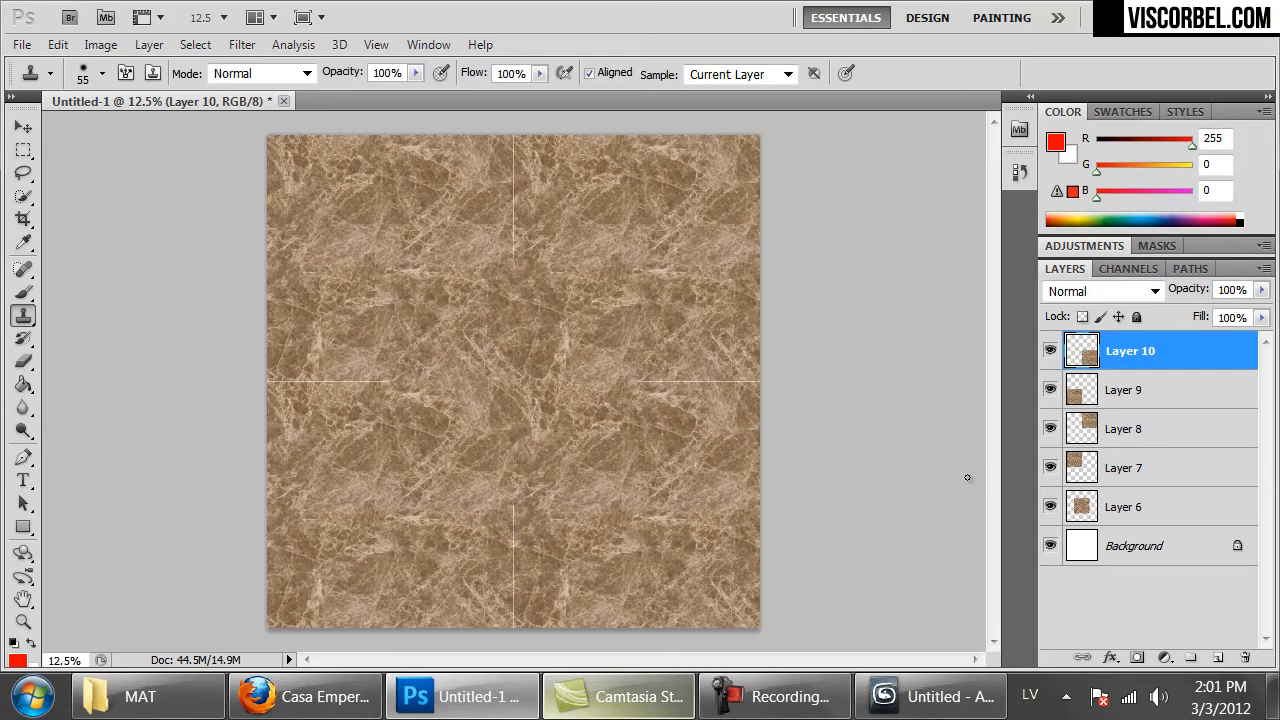
left_click(1128, 508, "shift")
key("ctrl+e")
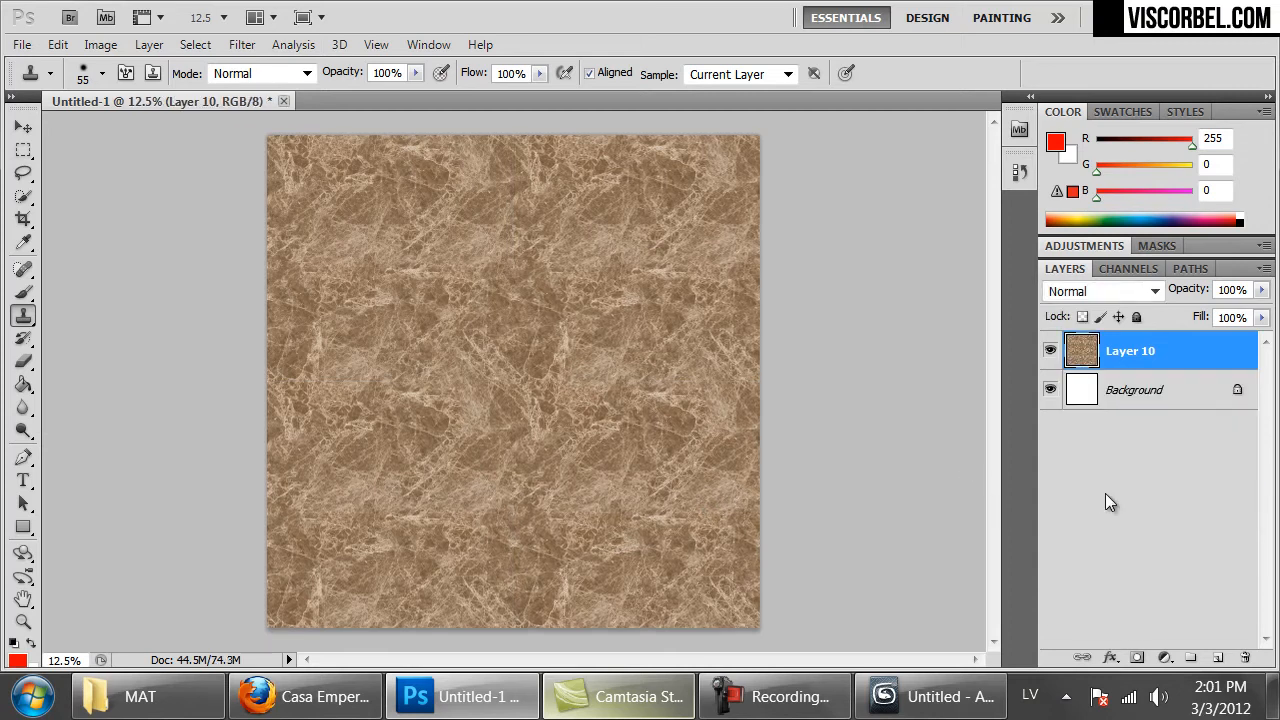
Lasso a large irregular patch from the centre toward the right side of the merged marble and copy it to a new layer
key("ctrl+1")
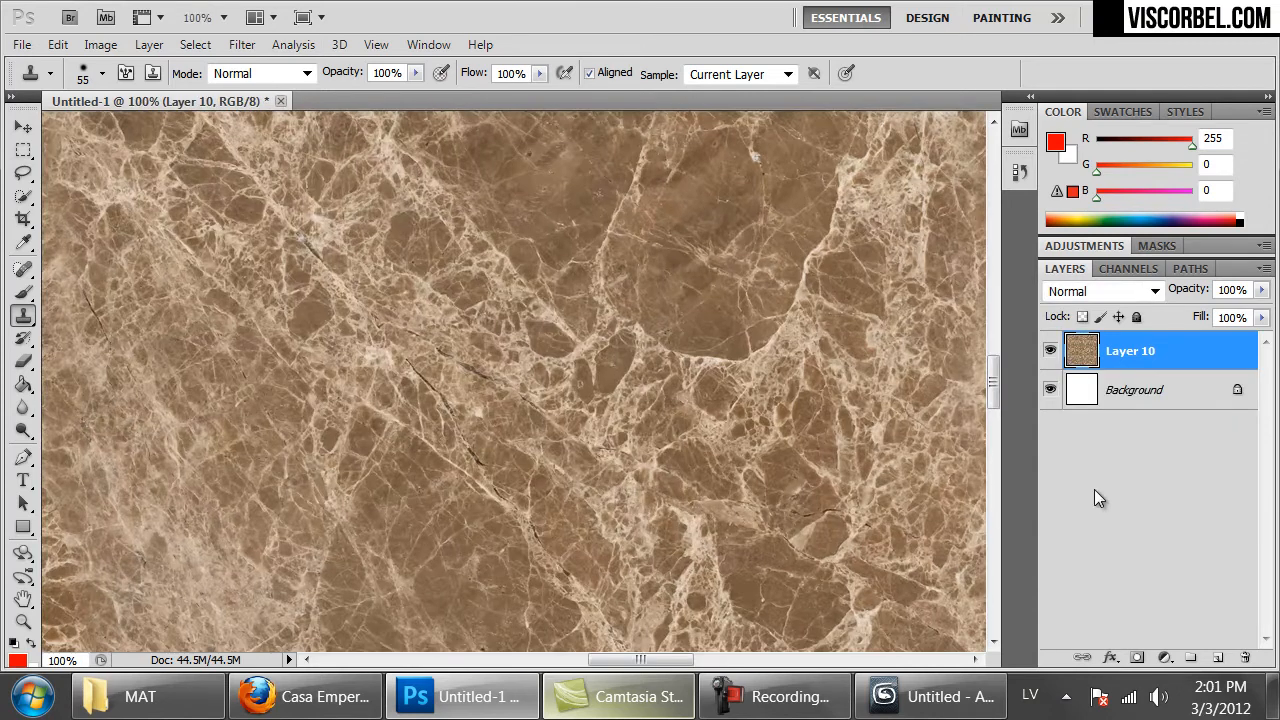
key("ctrl+minus")
key("ctrl+minus")
key("ctrl+minus")
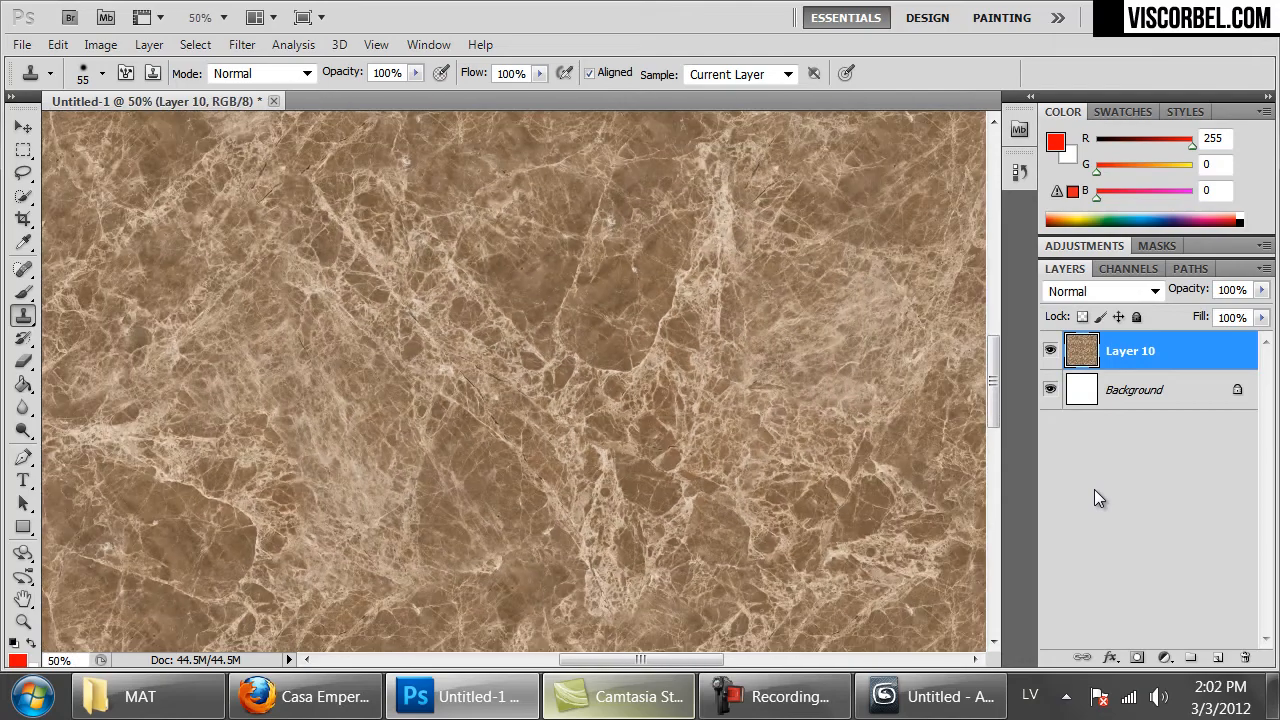
key("ctrl+minus")
key("ctrl+minus")
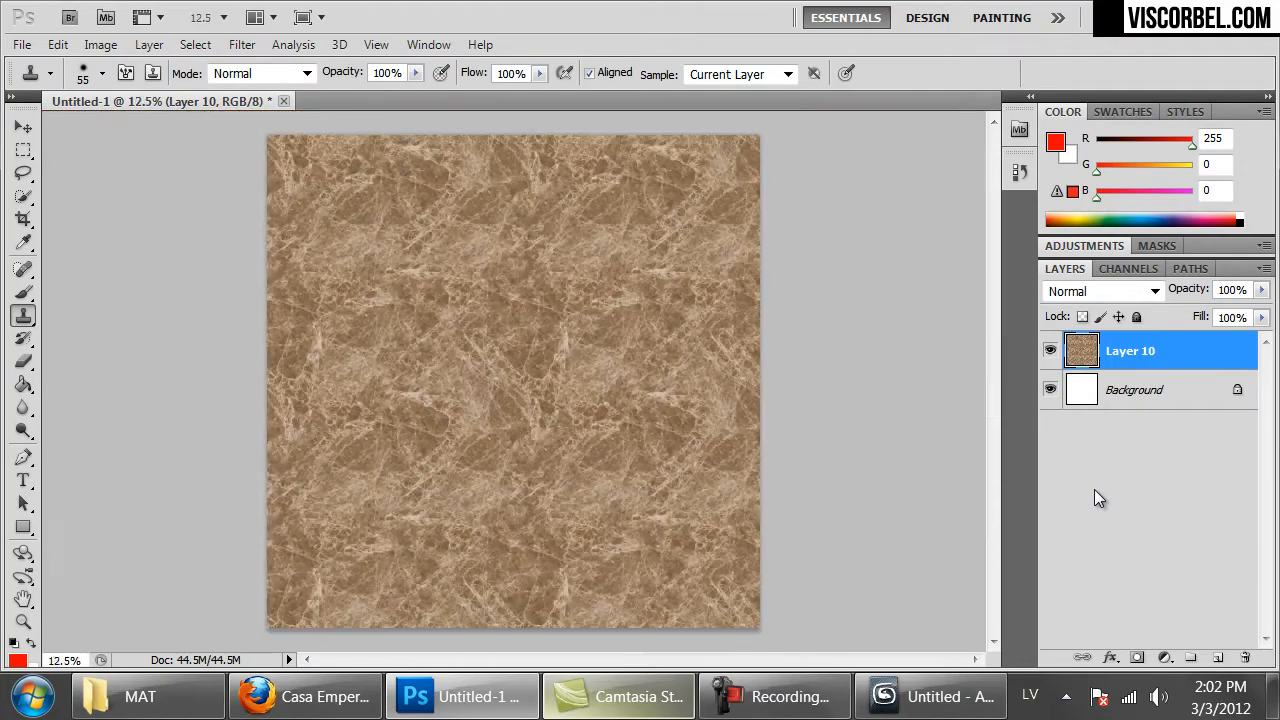
key("ctrl+plus")
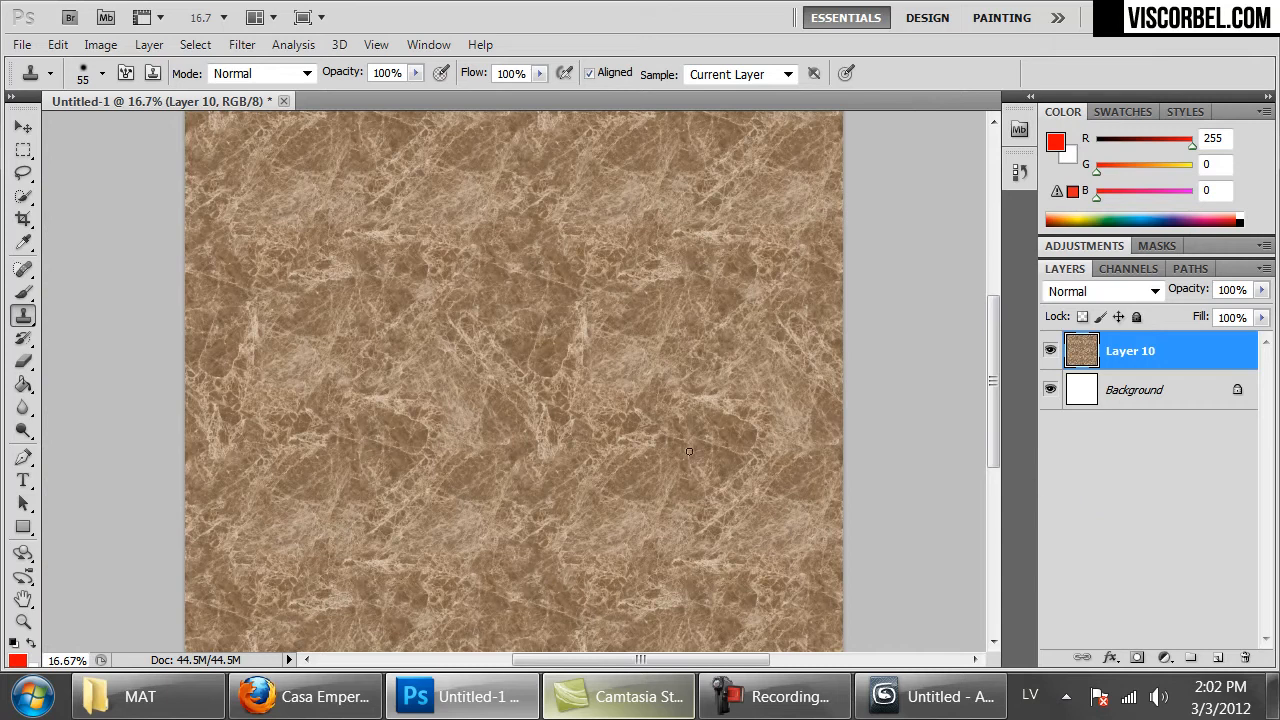
mouse_move(497, 517)
left_mouse_down()
mouse_move(491, 349)
mouse_move(503, 514)
mouse_move(486, 594)
mouse_move(493, 565)
left_mouse_up()
key("l")
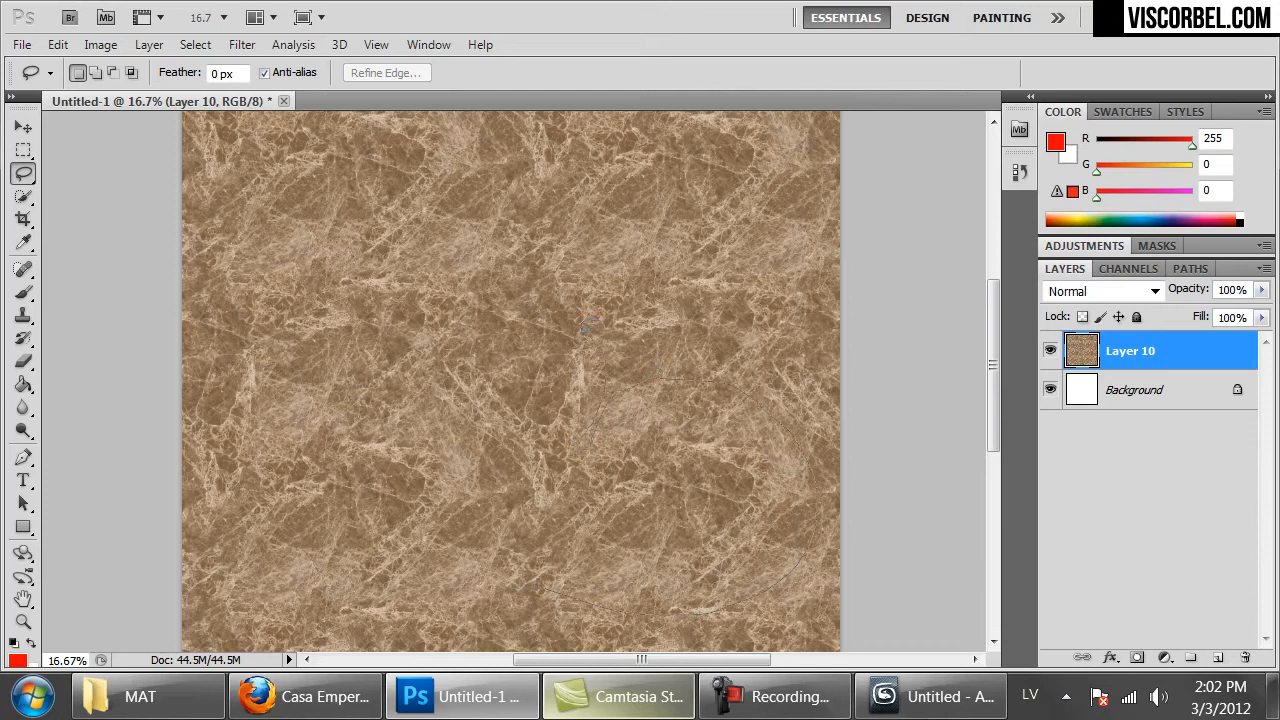
left_click_drag(472, 515, 571, 606)
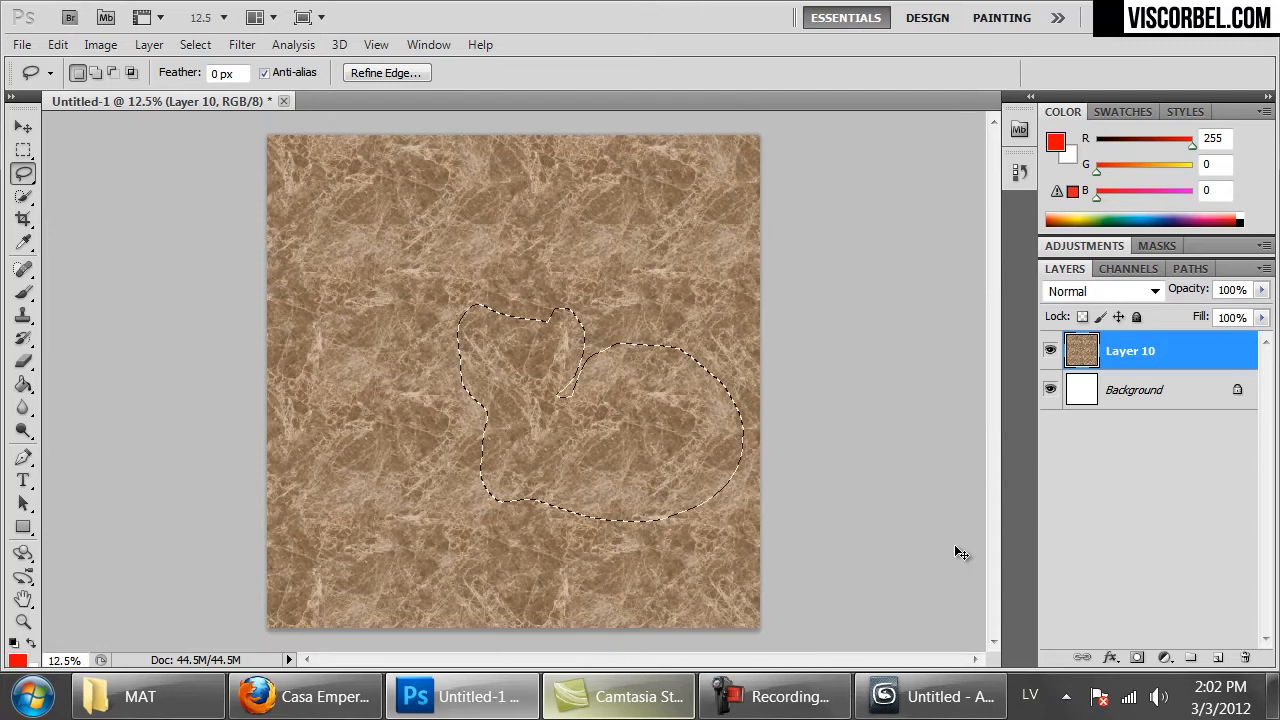
key("ctrl+j")
Rotate the copied patch with Free Transform and place it over the lower right part of the marble to break the repetition
left_click_drag(609, 428, 497, 304)
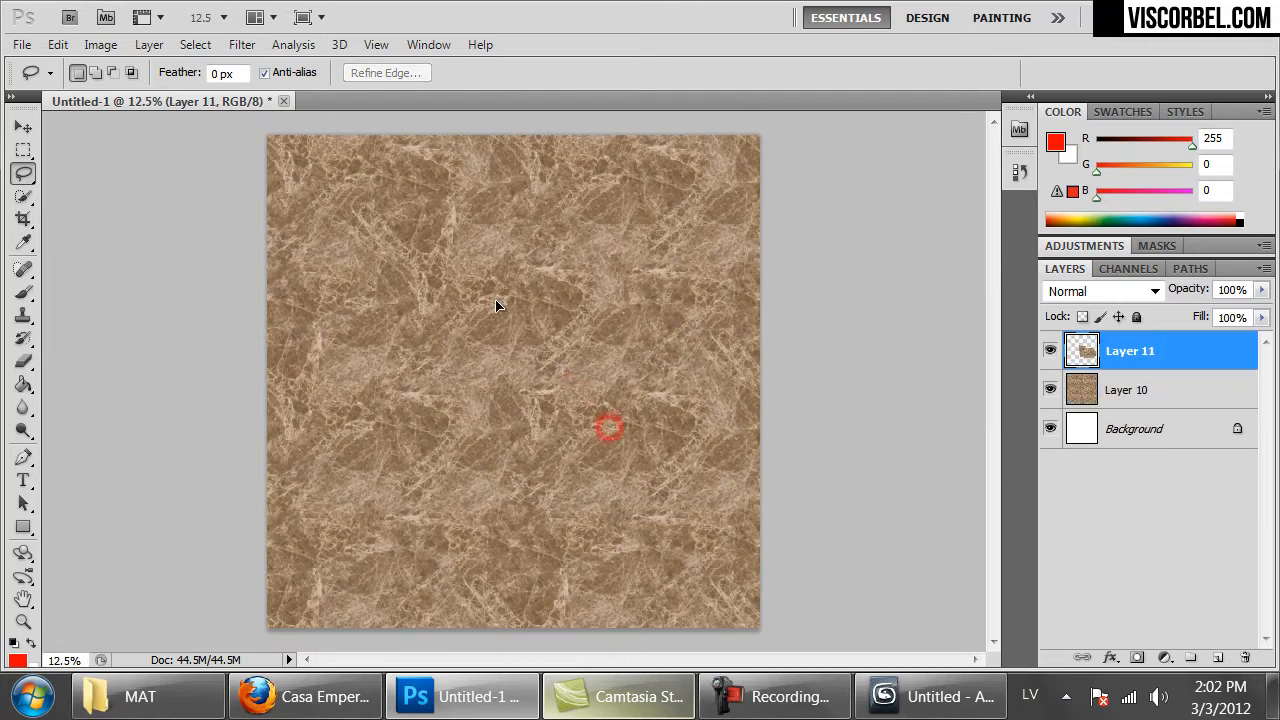
right_click(592, 328)
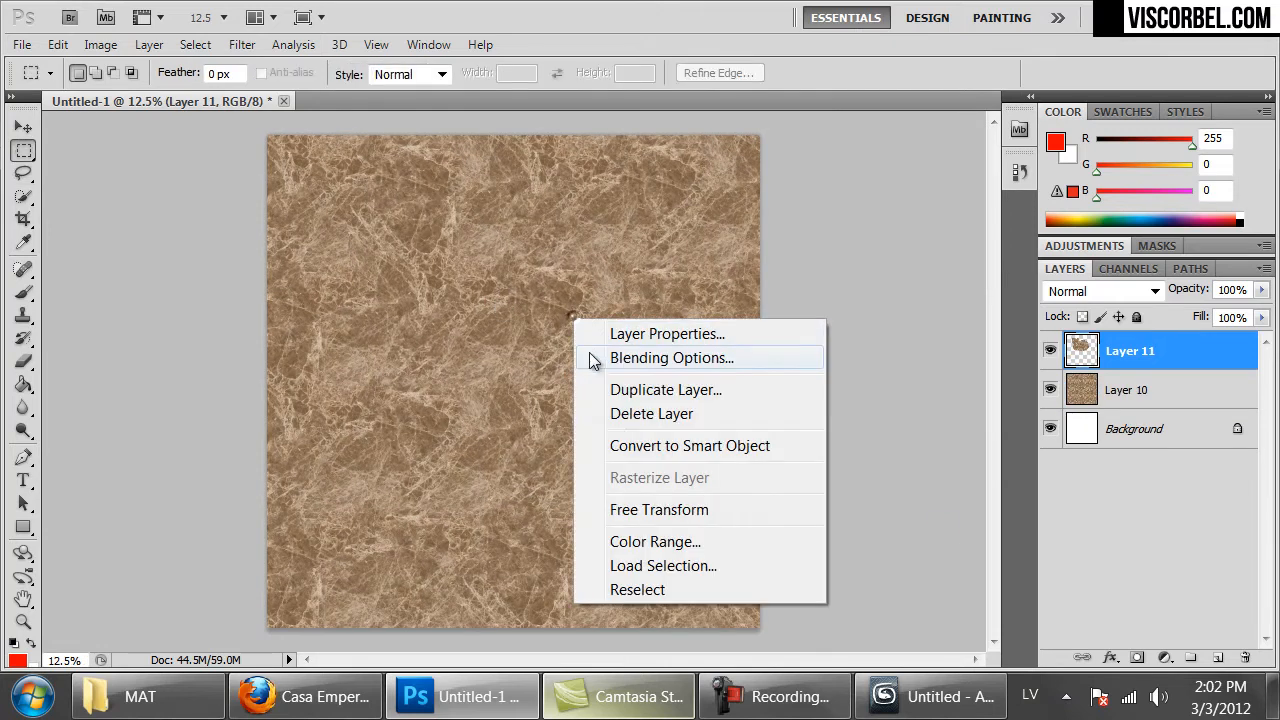
left_click(663, 509)
left_click_drag(657, 528, 704, 202)
left_click_drag(545, 284, 653, 437)
key("Return")
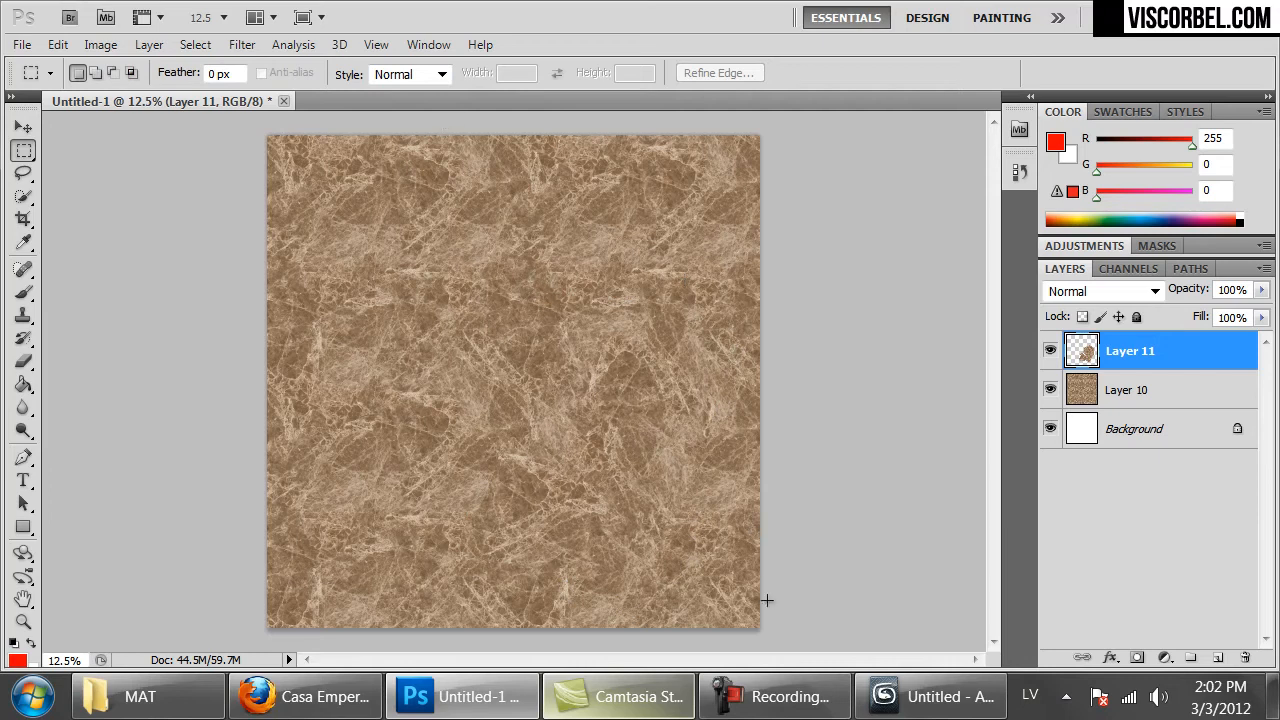
mouse_move(620, 438)
left_mouse_down()
mouse_move(644, 436)
mouse_move(617, 444)
left_mouse_up()
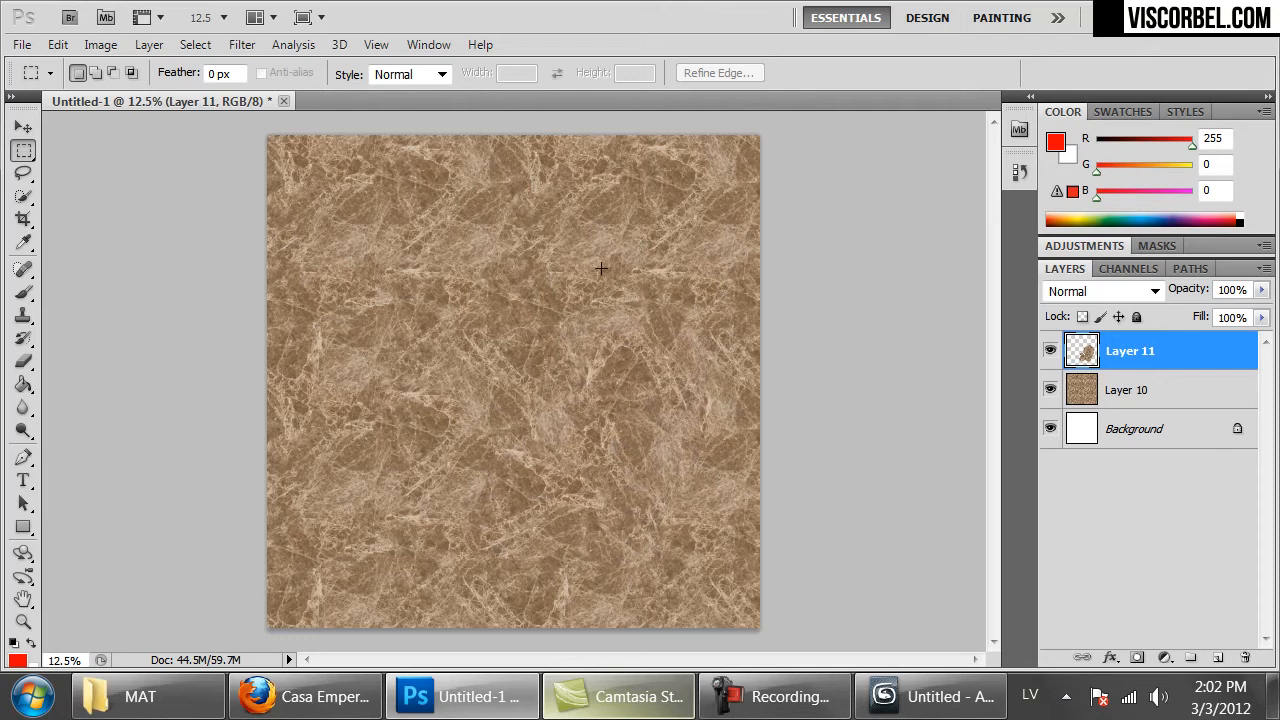
Lasso a smaller rounded patch in the marble's upper area, just right of the middle, and copy it to a new layer
key("l")
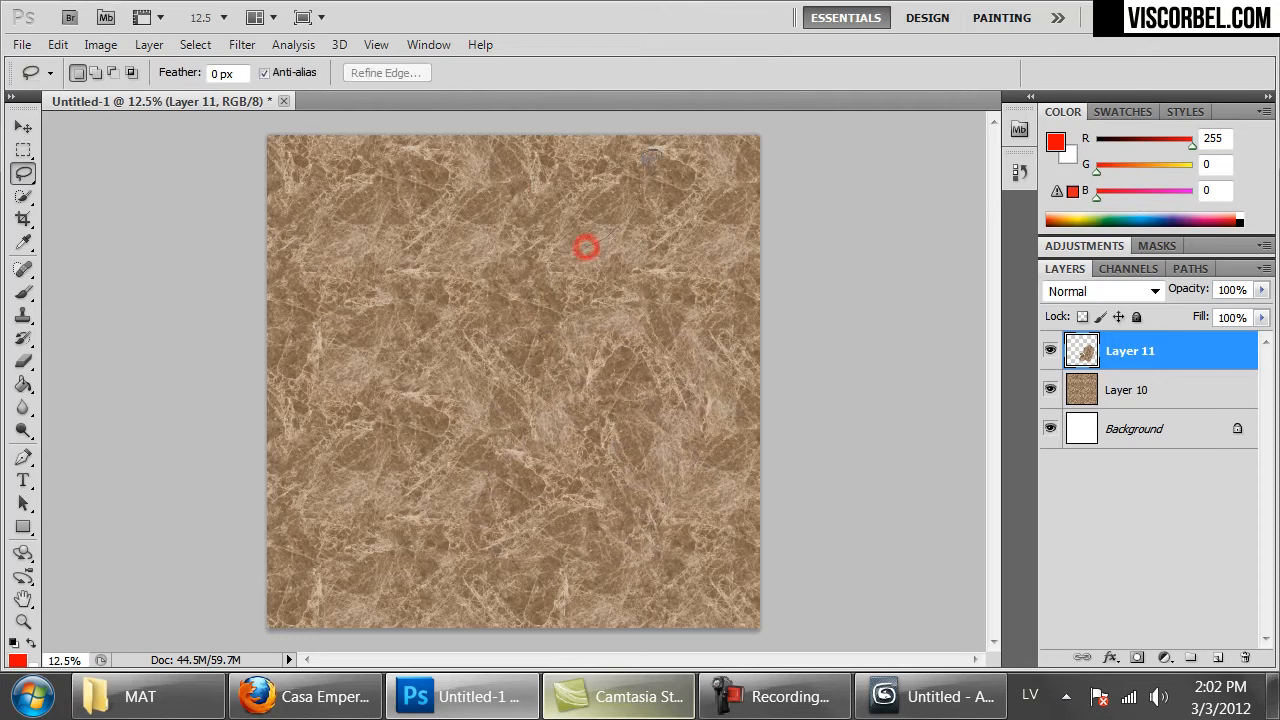
mouse_move(510, 190)
left_mouse_down()
mouse_move(557, 251)
mouse_move(510, 192)
left_mouse_up()
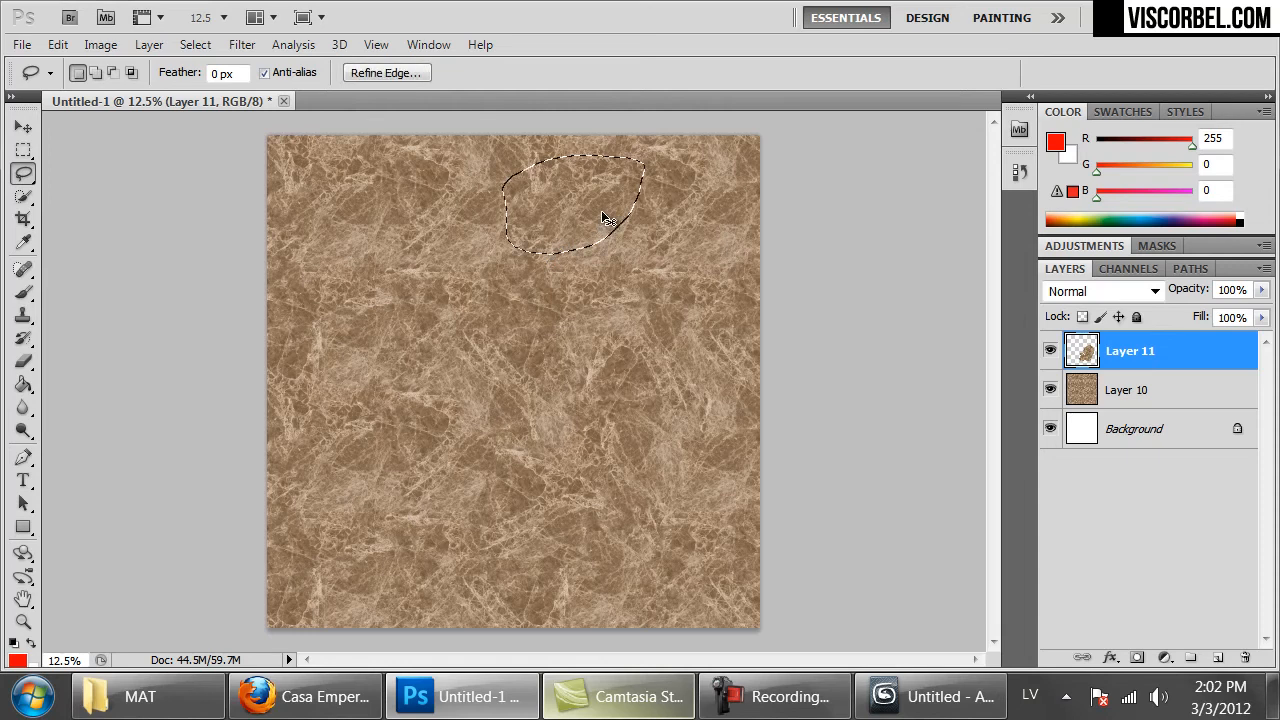
key("ctrl+j")
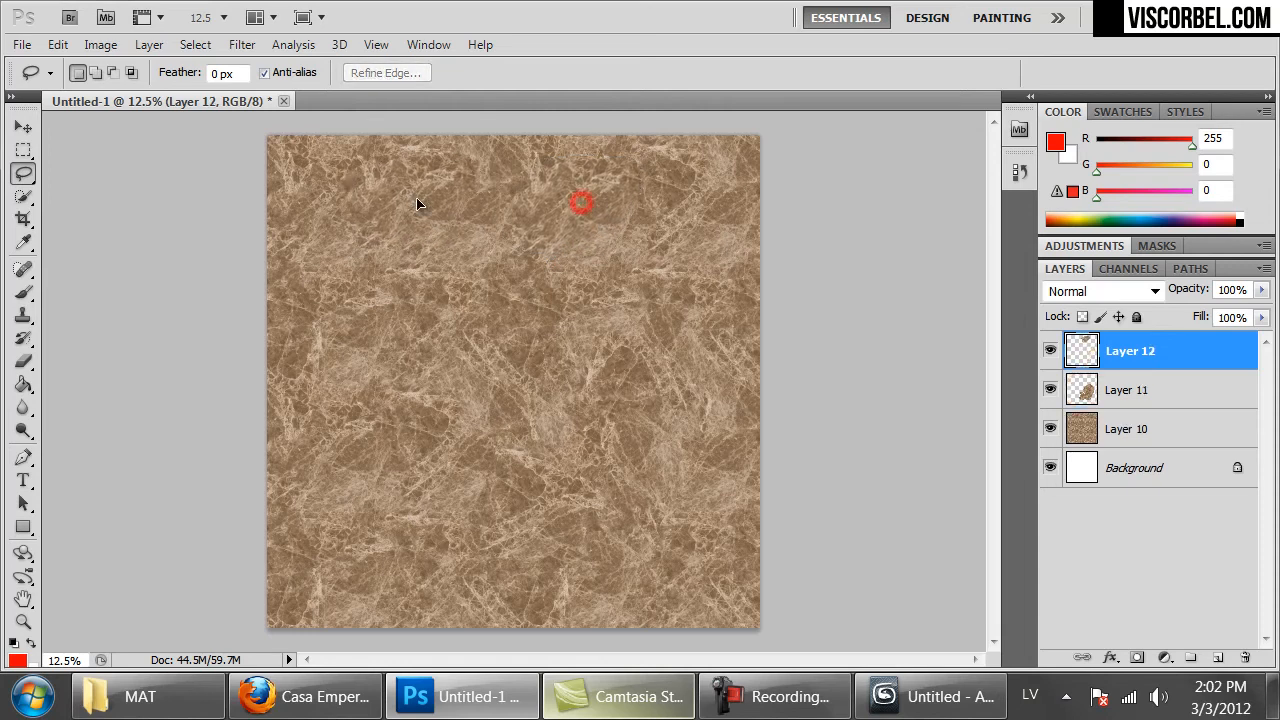
Rotate the copied small patch about 50 degrees with Free Transform and place it over the marble's upper left part
right_click(466, 208)
left_click(617, 394)
left_click_drag(614, 390, 412, 427)
left_click_drag(453, 248, 420, 317)
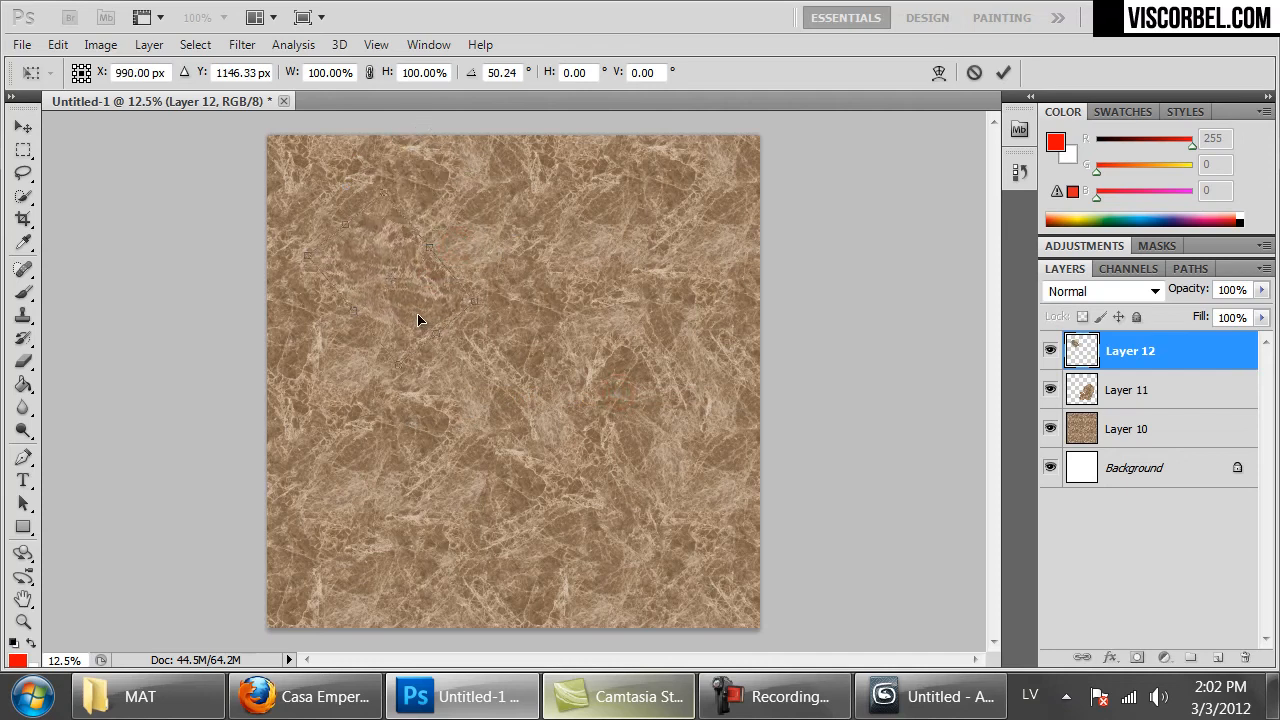
key("Return")
key("l")
Blend the rotated upper-left patch into the marble by erasing along its edges with a 66 px Eraser
key("ctrl+plus")
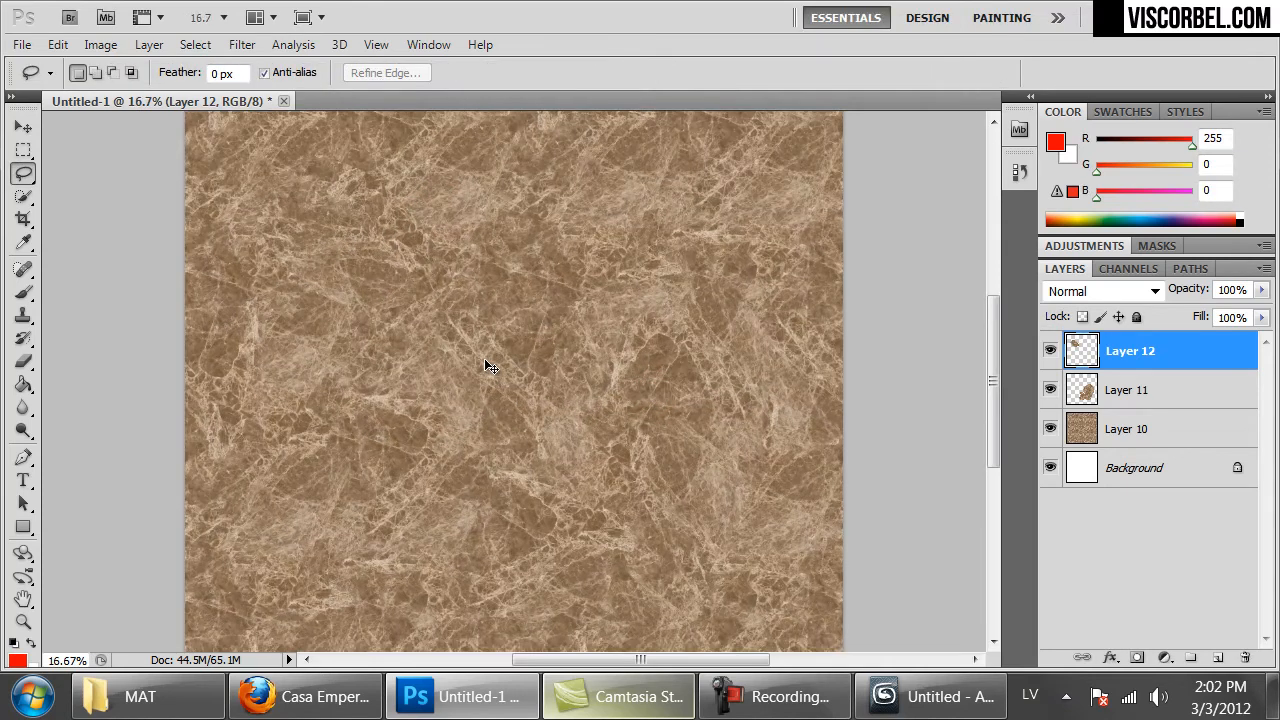
key("ctrl+plus")
left_click_drag(412, 289, 683, 461)
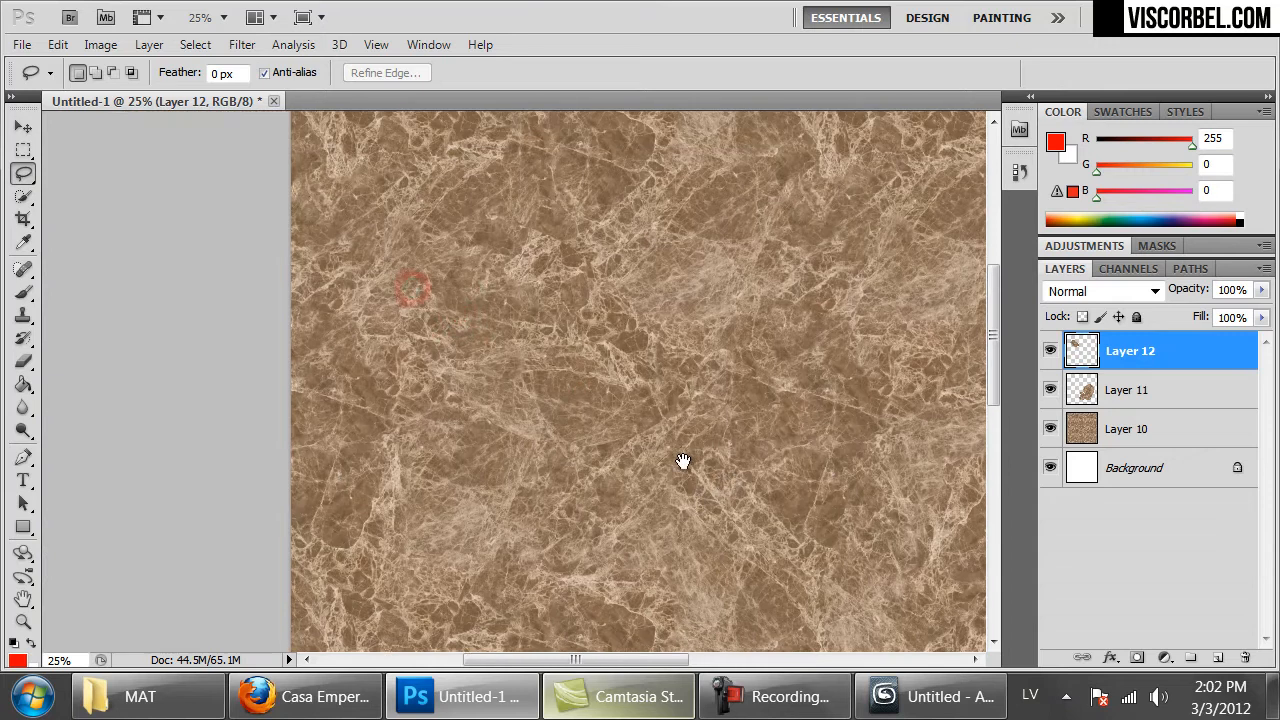
key("e")
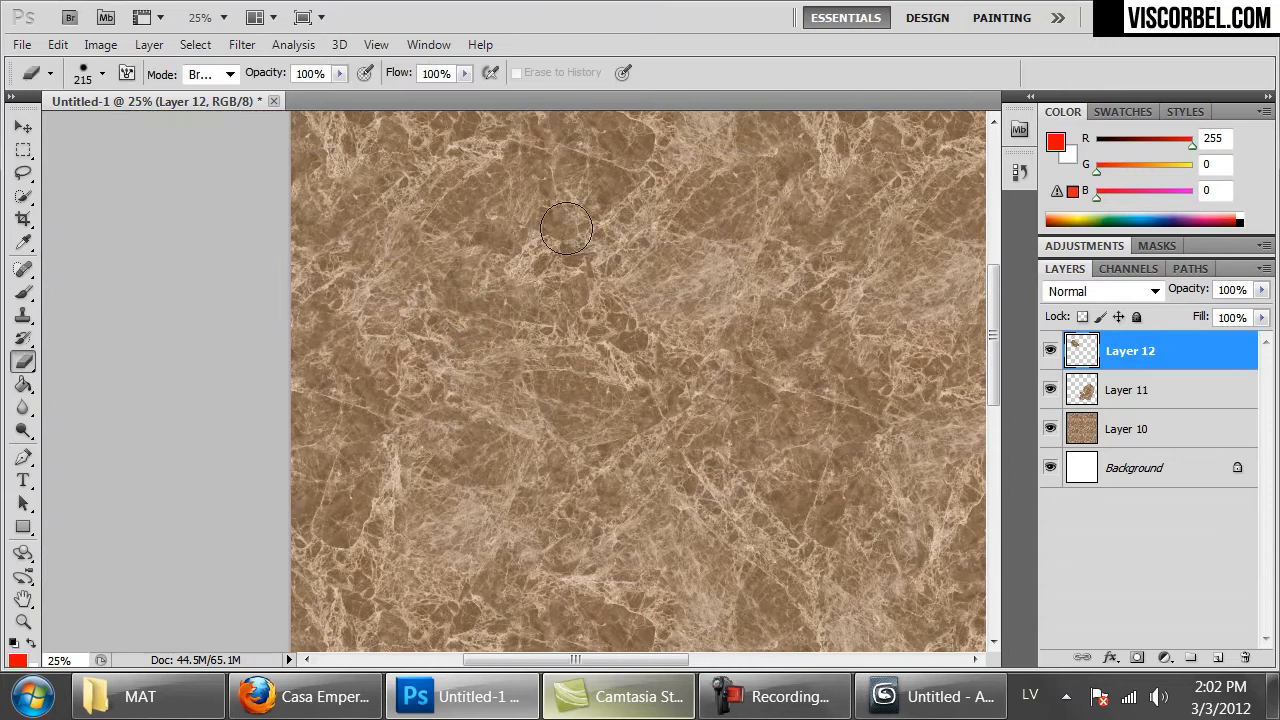
right_click(680, 238)
left_click_drag(776, 283, 760, 283)
left_click(537, 168)
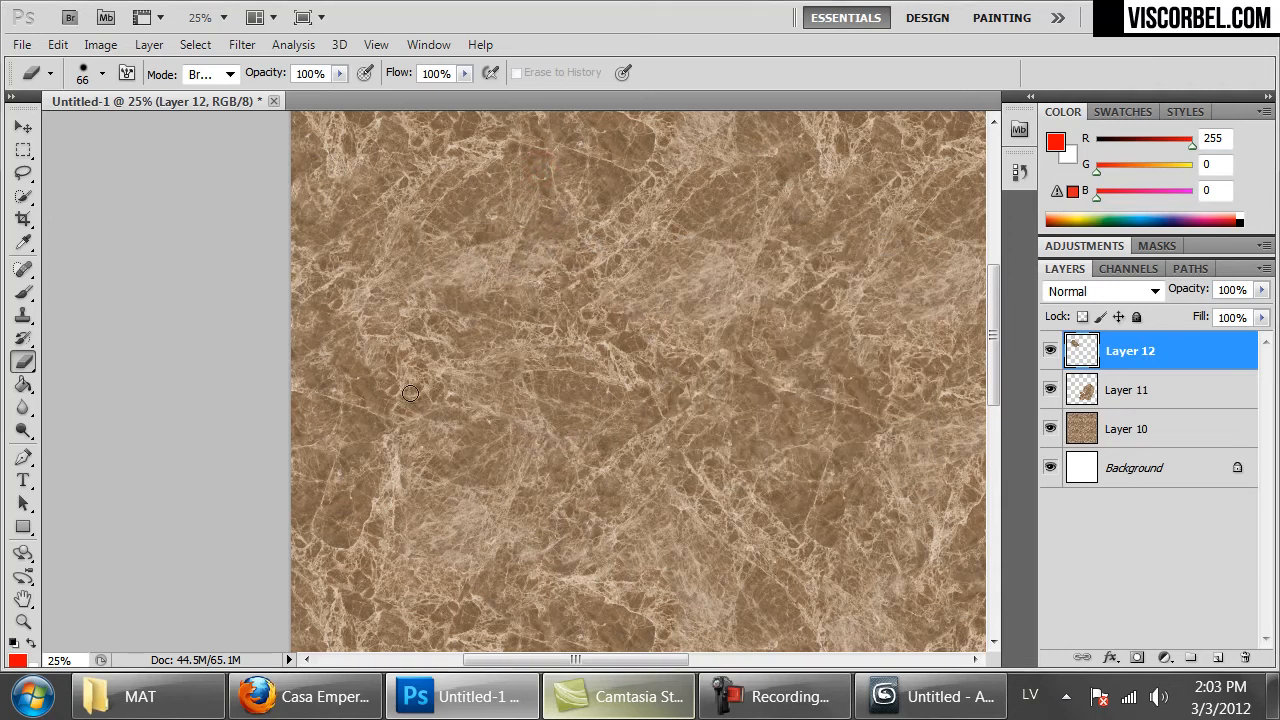
scroll(484, 226, "down", 2)
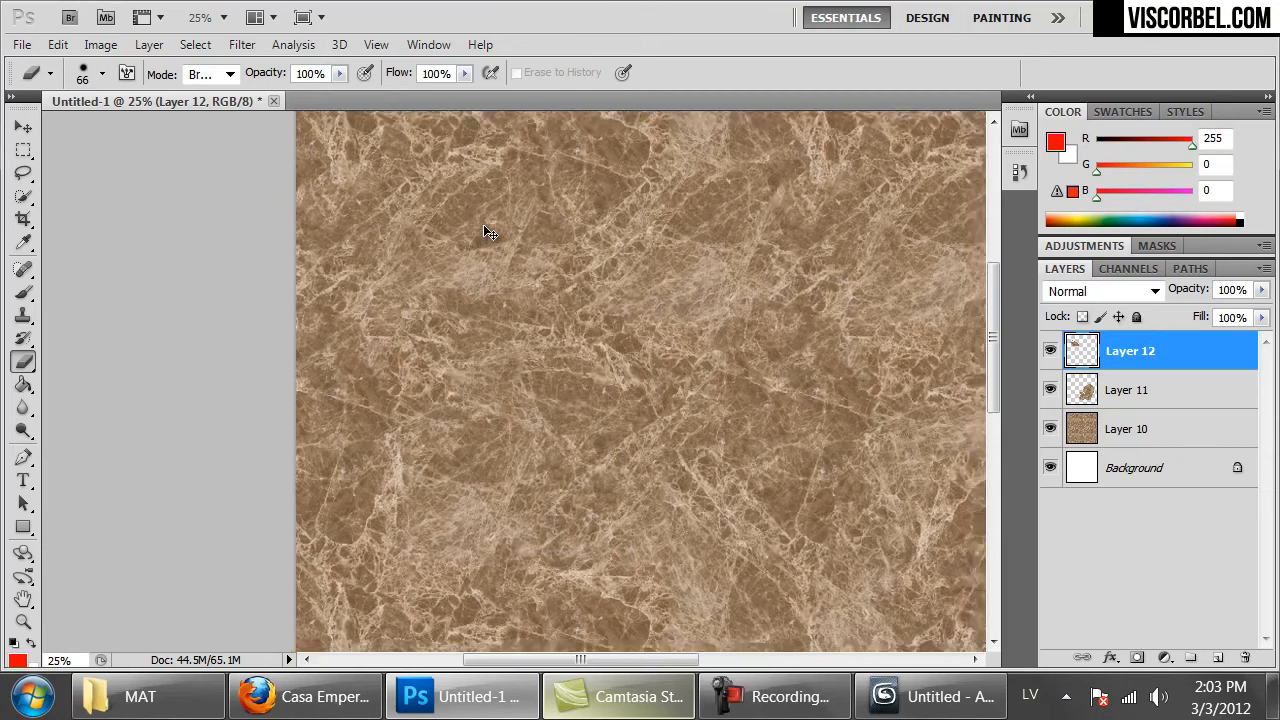
Merge Layer 12, Layer 11 and Layer 10 into one marble layer above the white background
left_click_drag(762, 455, 628, 255)
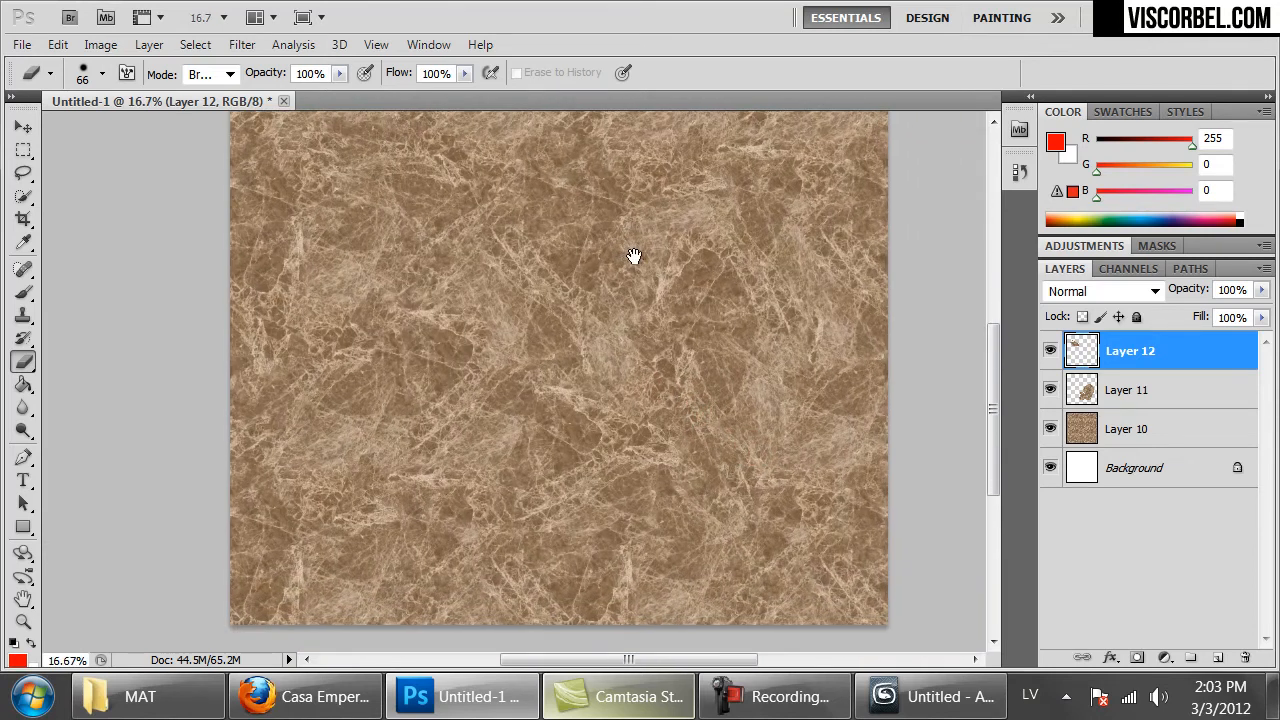
scroll(566, 299, "down", 1)
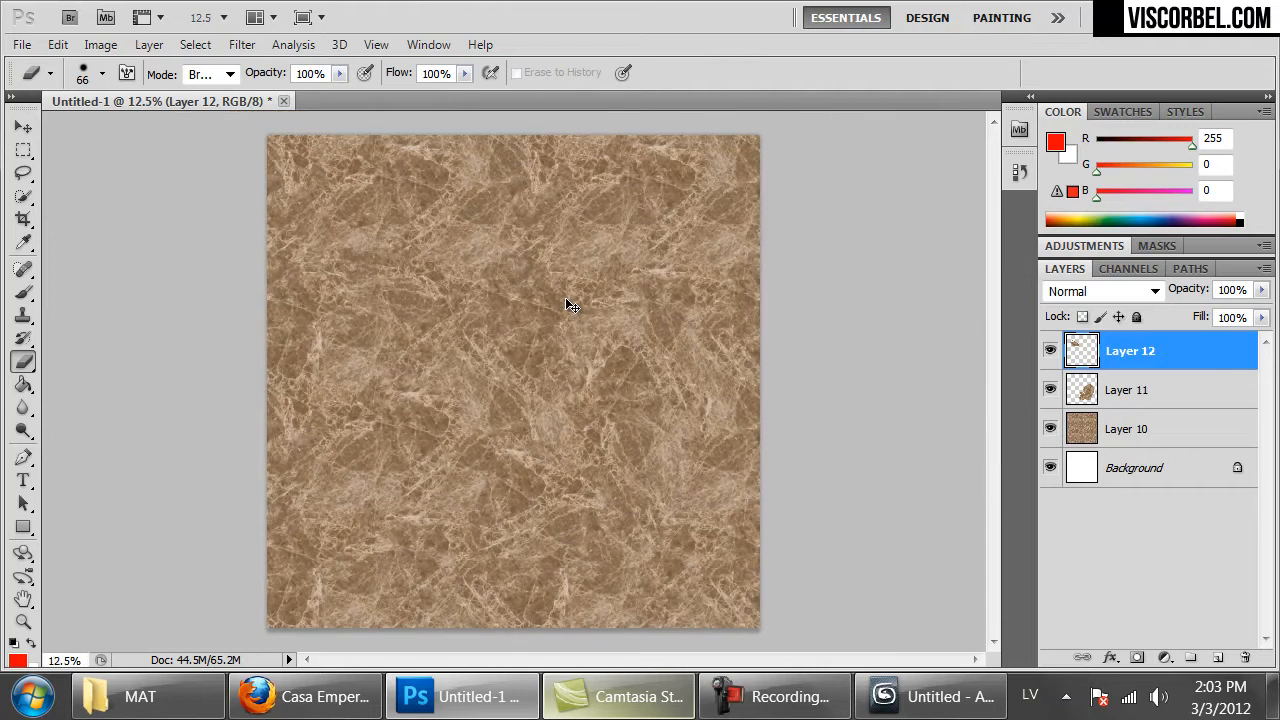
left_click(1128, 426, "shift")
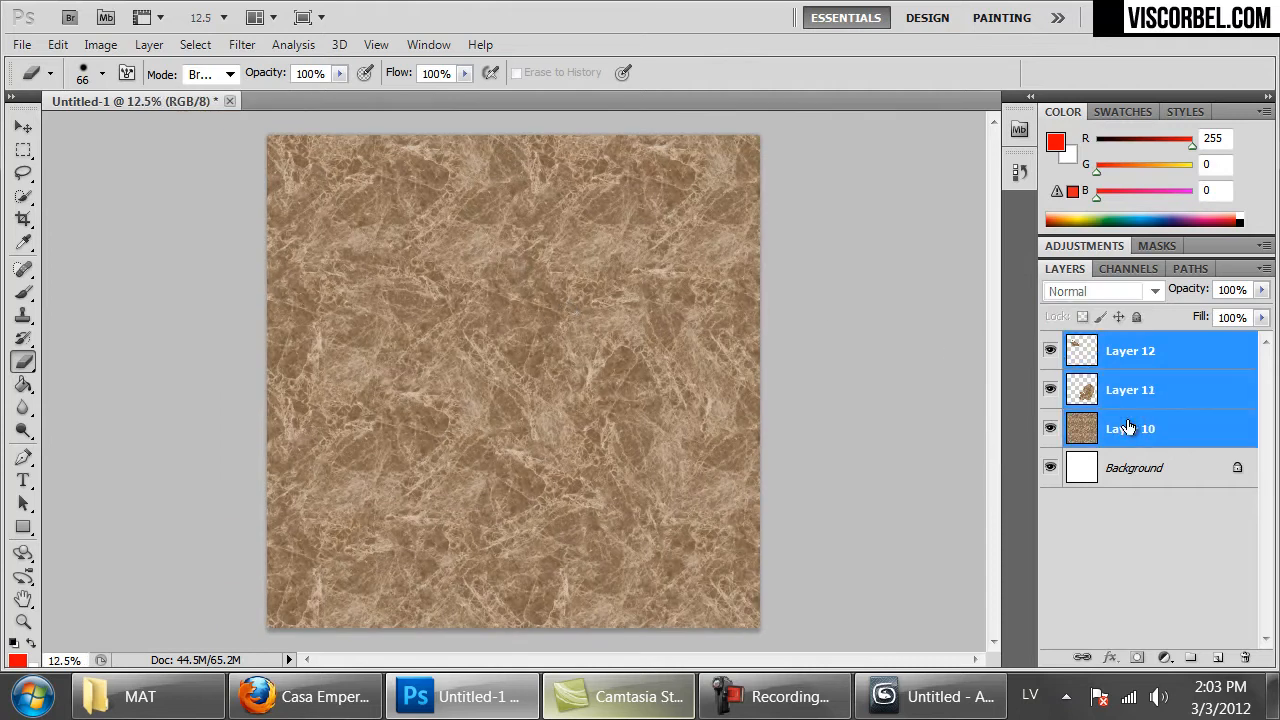
key("ctrl+e")
Use a 154 px Clone Stamp to cover conspicuous repeating veins, sampling from and painting over nearby marble left of the centre
scroll(751, 420, "up", 1)
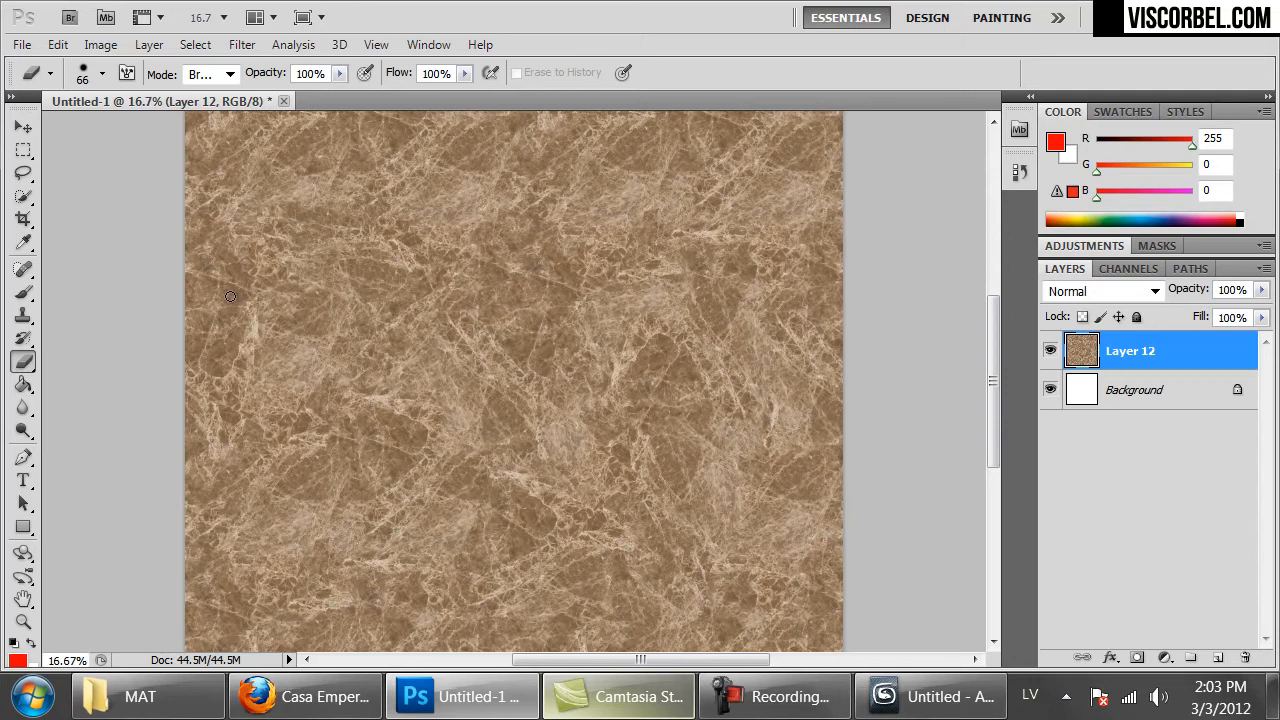
right_click(631, 318)
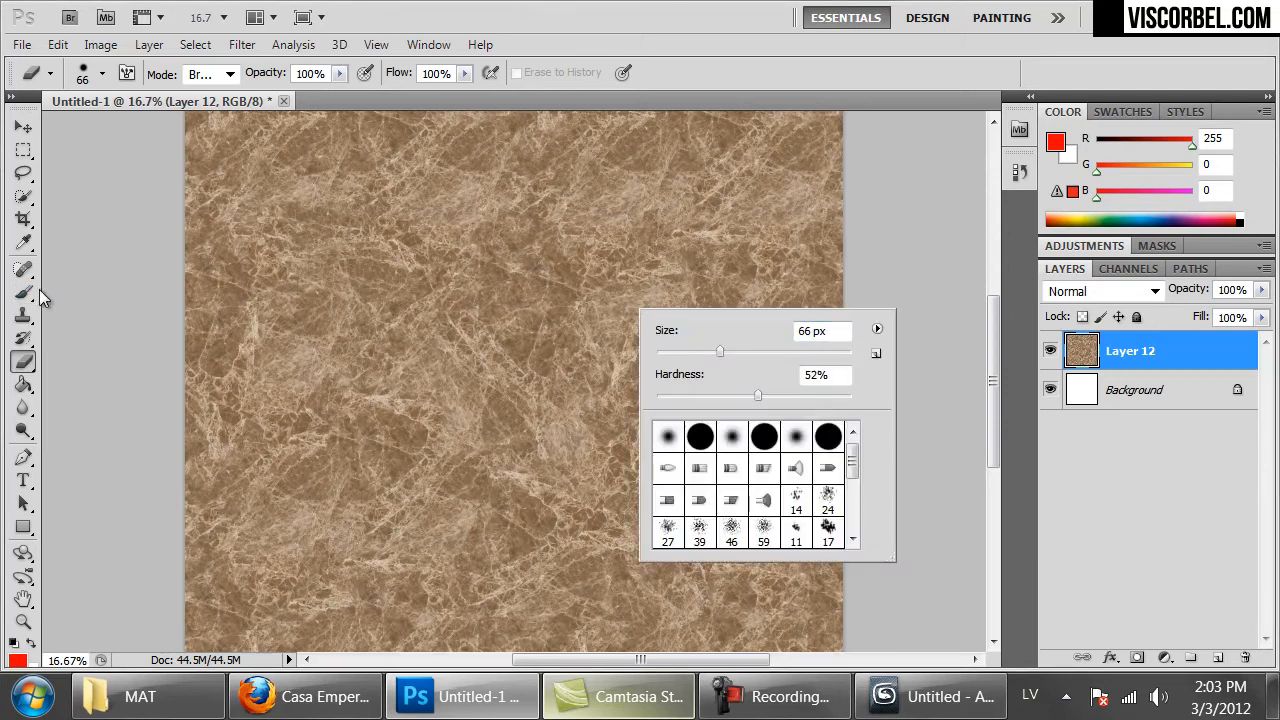
left_click(23, 315)
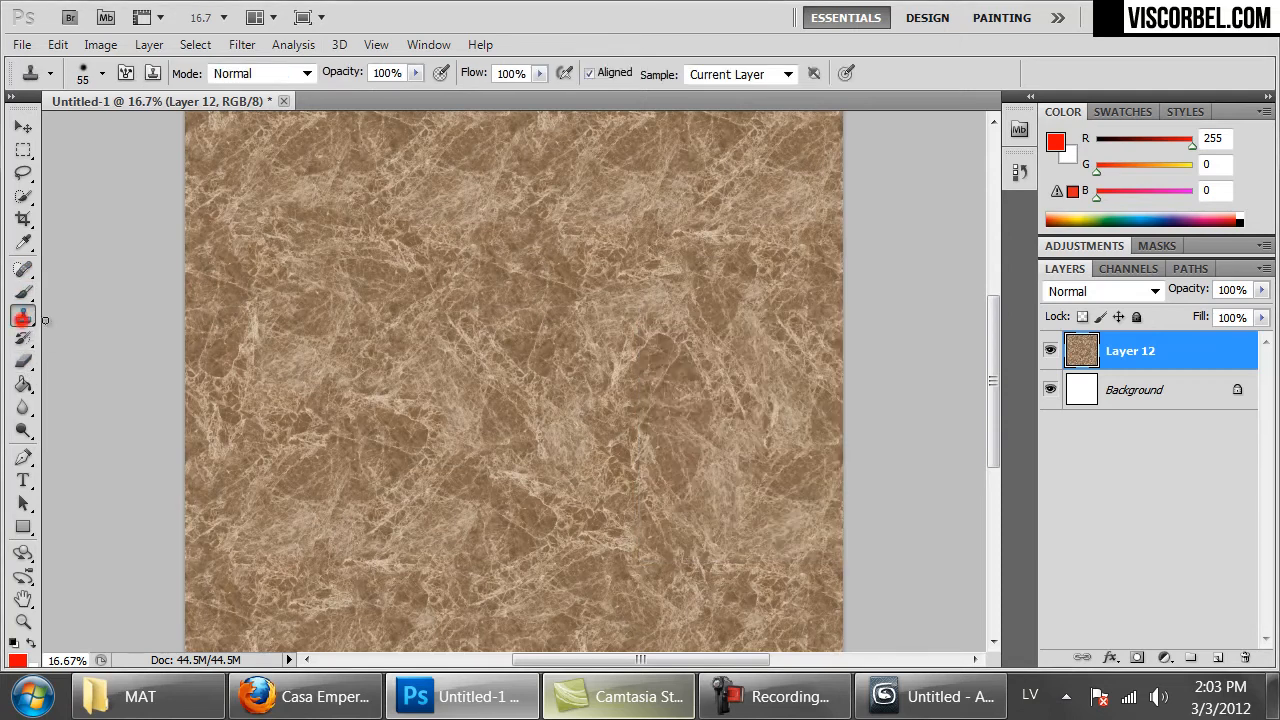
right_click(603, 294)
left_click(750, 336)
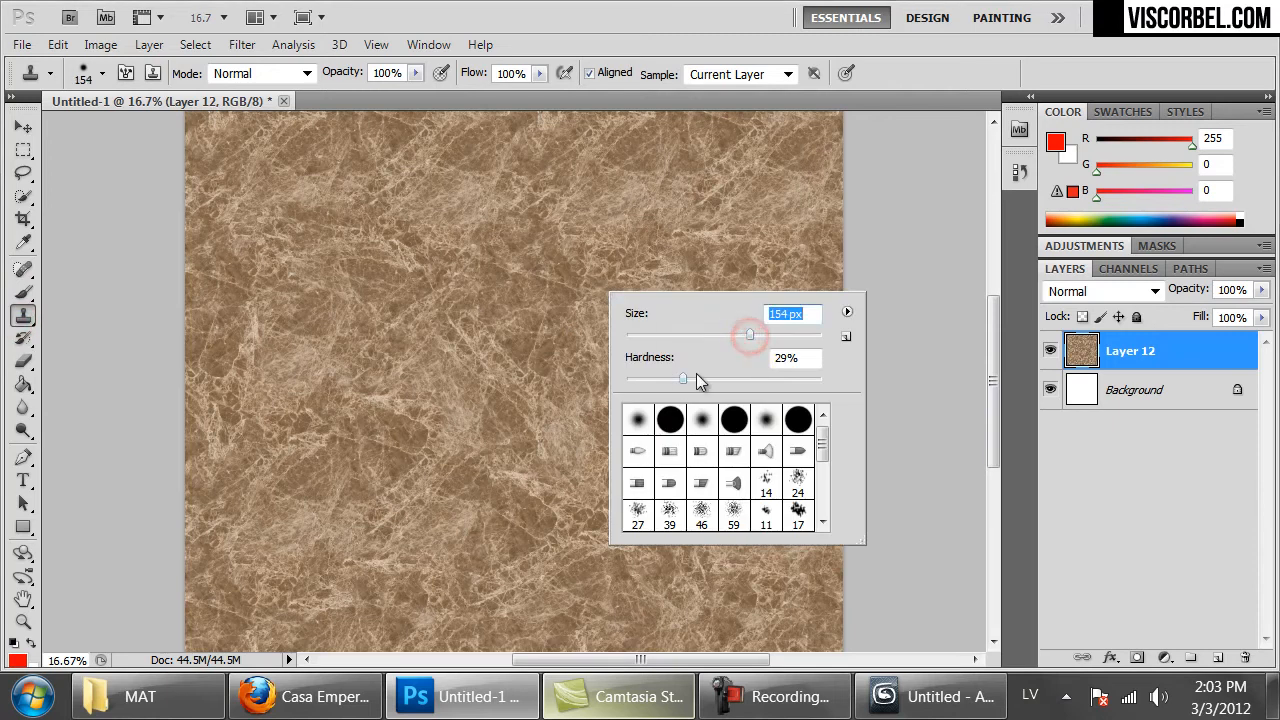
left_click(775, 360)
left_click(580, 245)
left_click(414, 427, "alt")
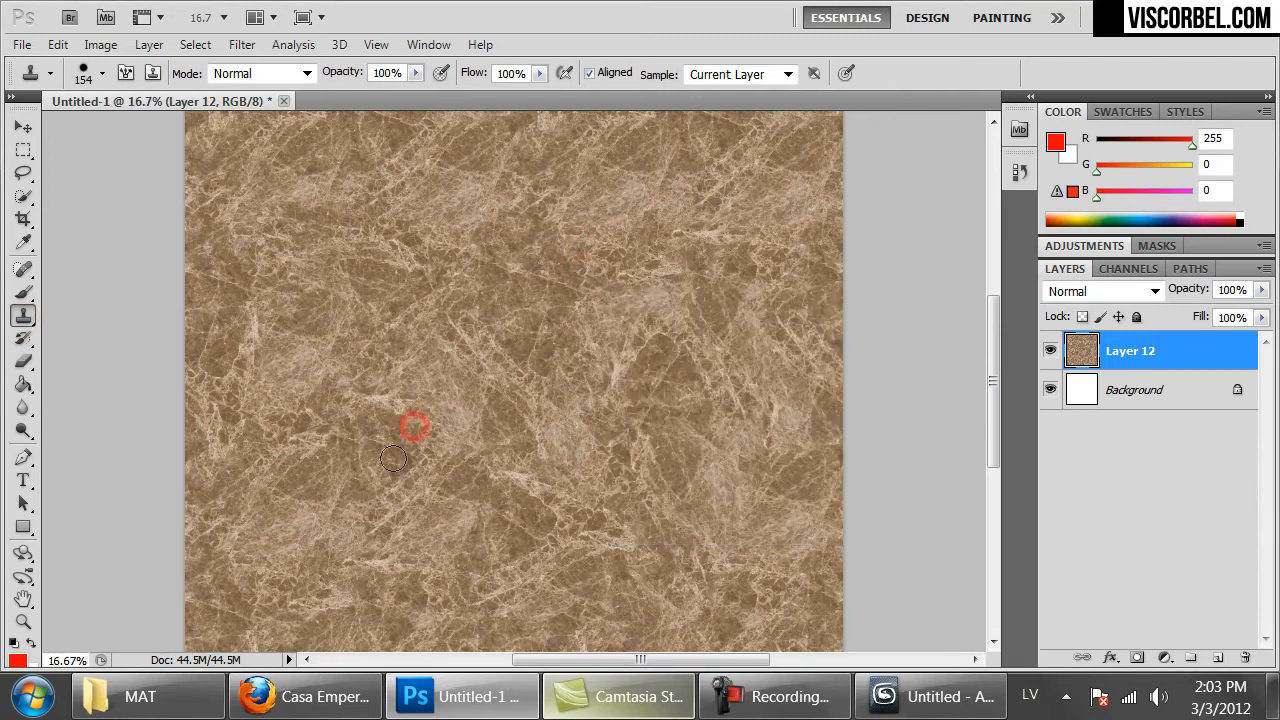
left_click(423, 468)
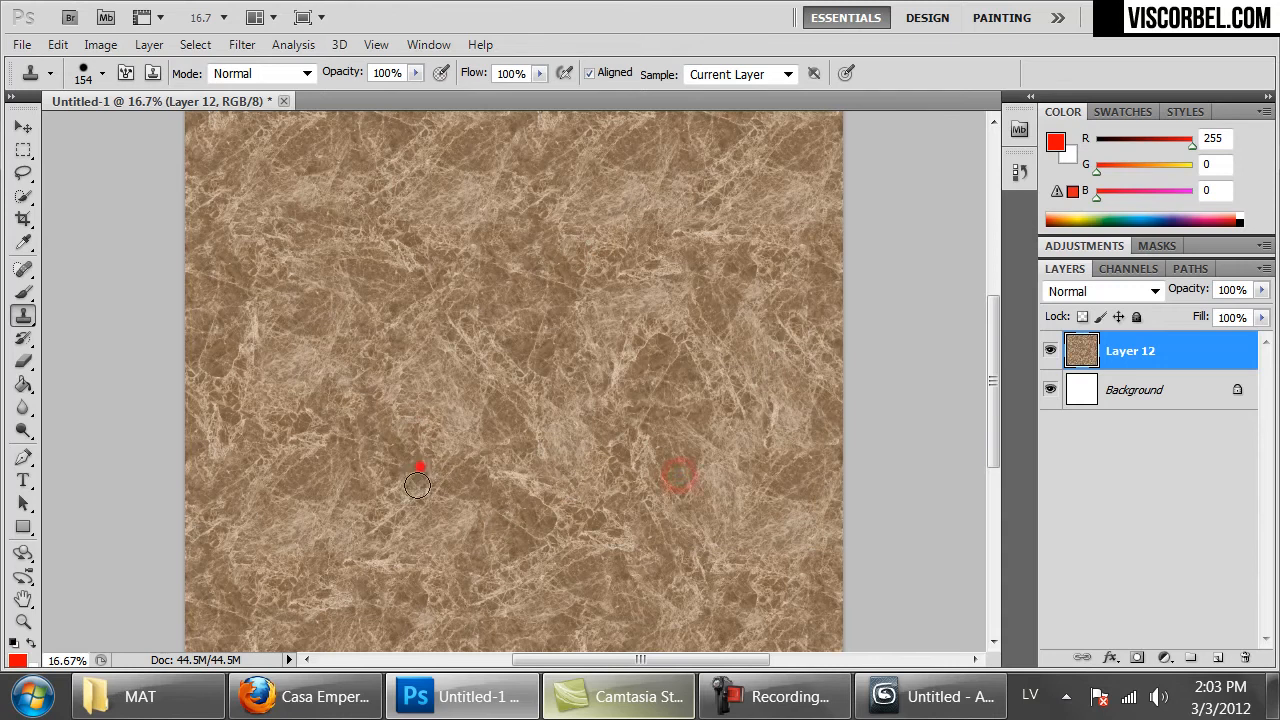
key("ctrl+minus")
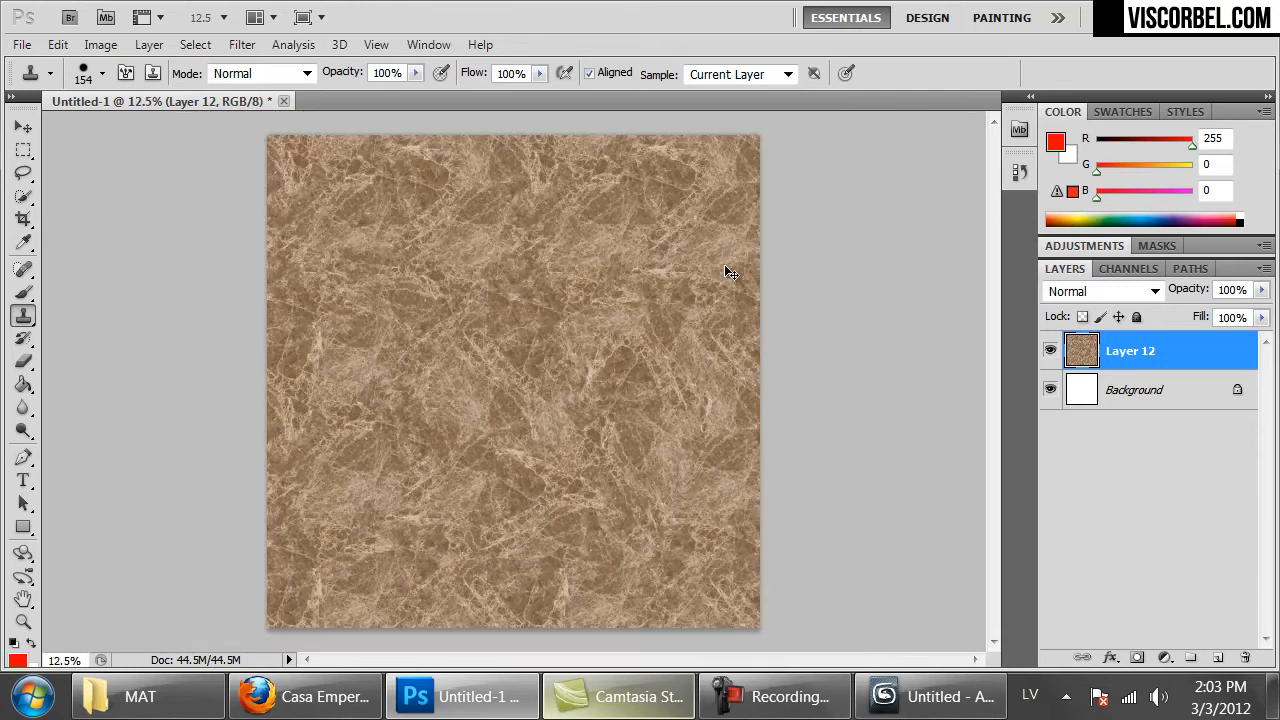
left_click(535, 261)
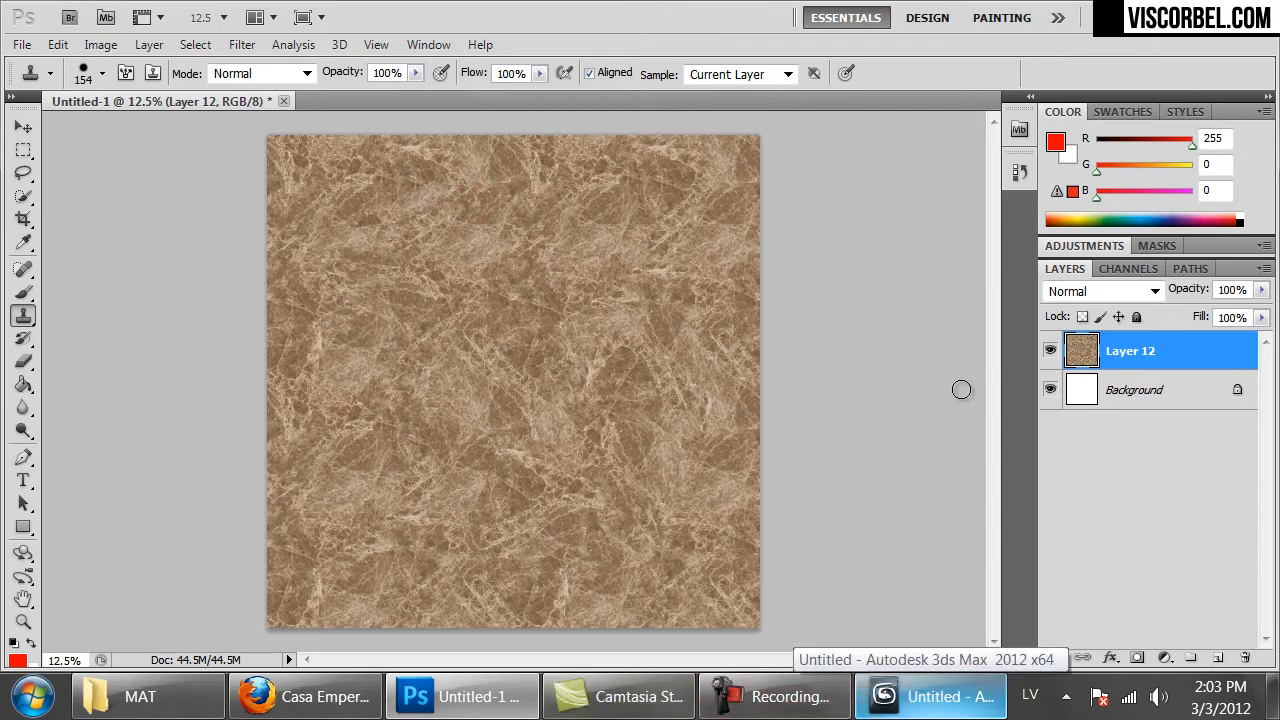
Save the enlarged marble as a non-interlaced PNG over the existing texture file
key("ctrl+1")
scroll(961, 393, "right", 5)
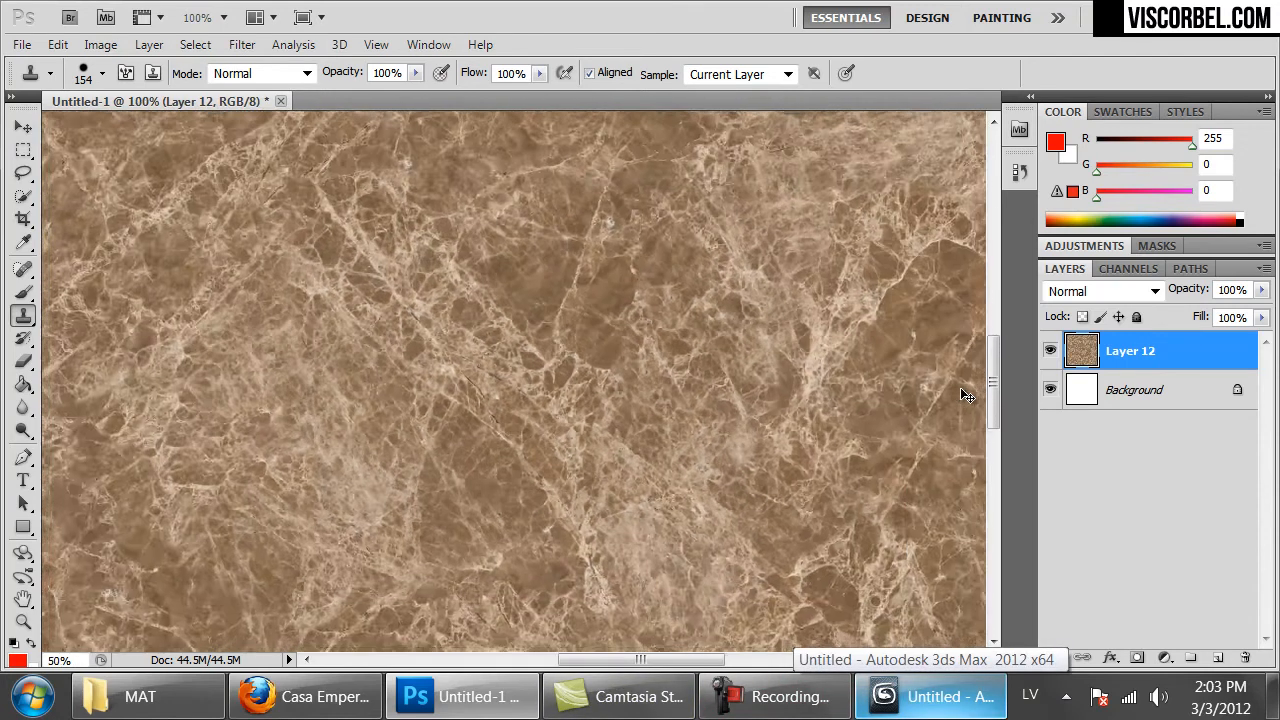
key("ctrl+0")
key("ctrl+shift+s")
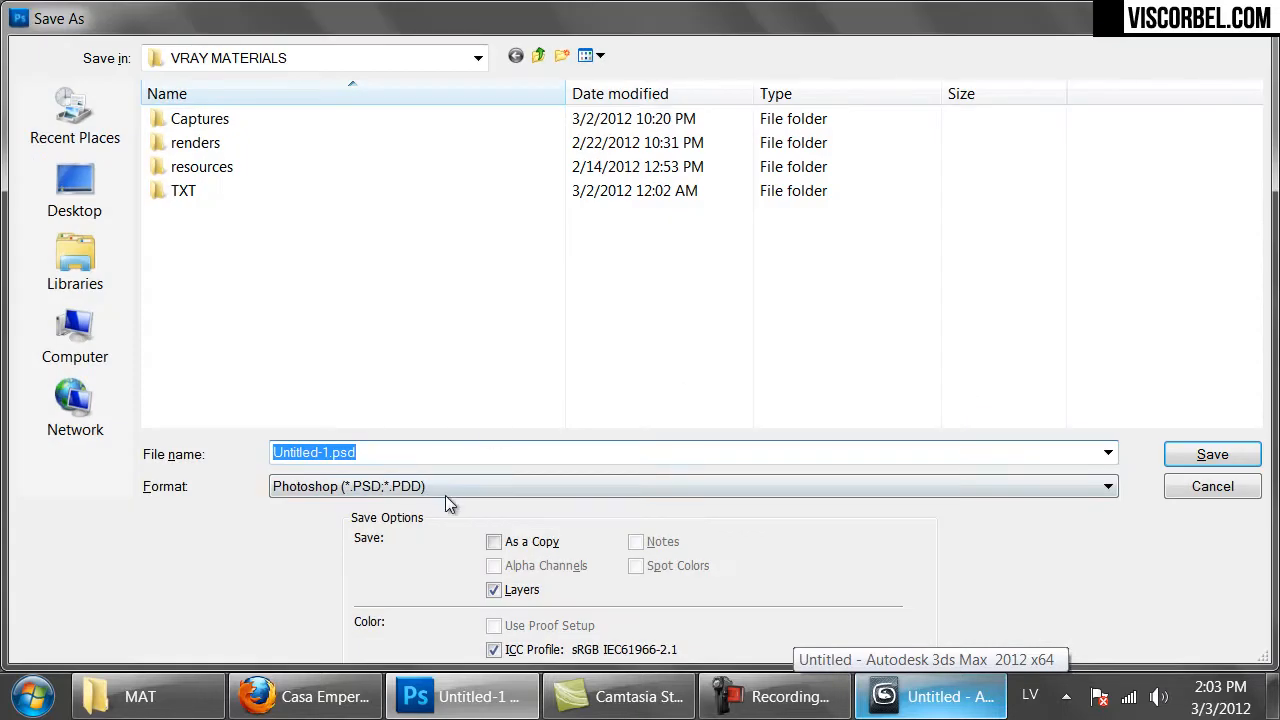
left_click(447, 477)
left_click(425, 399)
left_click(217, 216)
double_click(217, 216)
left_click(563, 273)
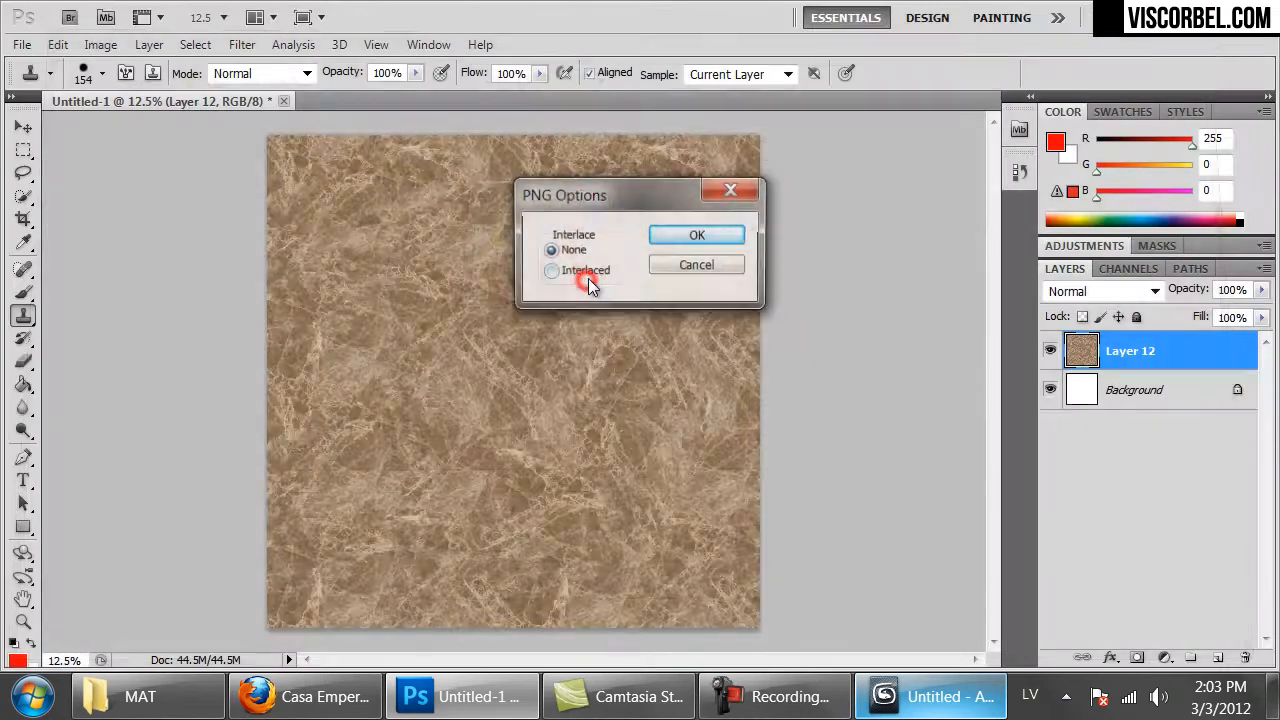
left_click(727, 235)
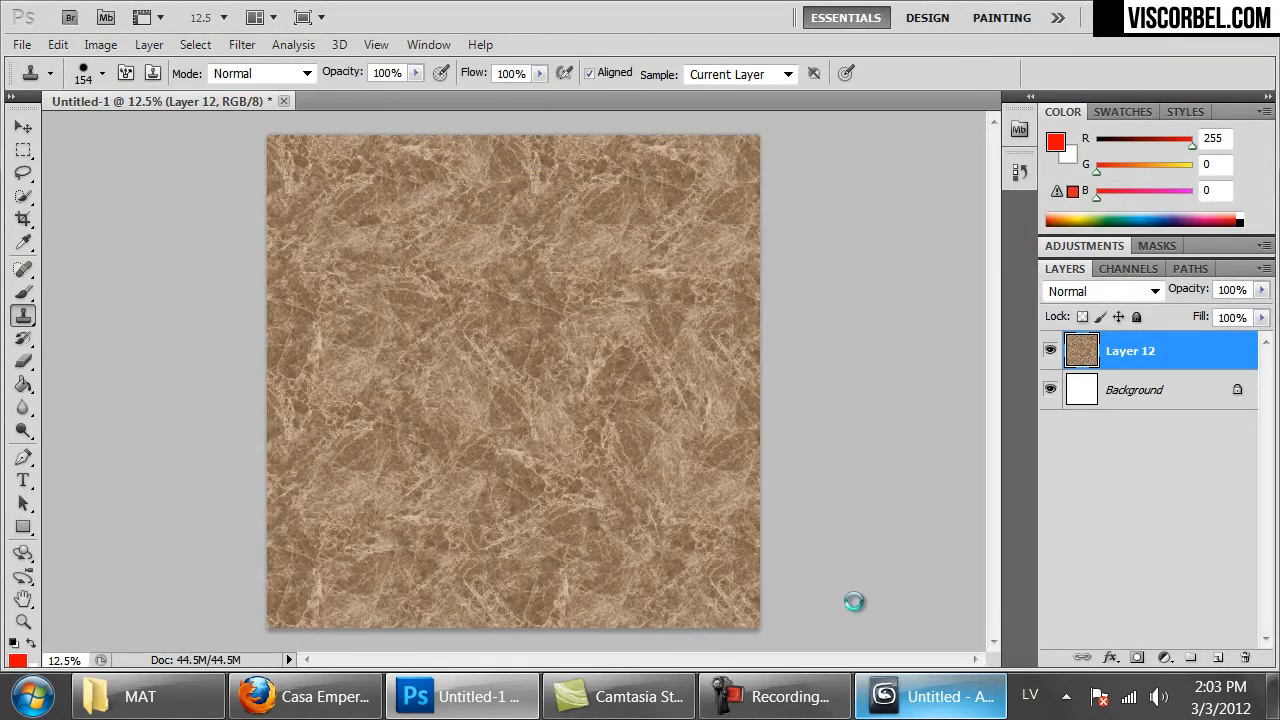
Switch to 3ds Max and set the diffuse bitmap's U and V tiling to 2
left_click(930, 697)
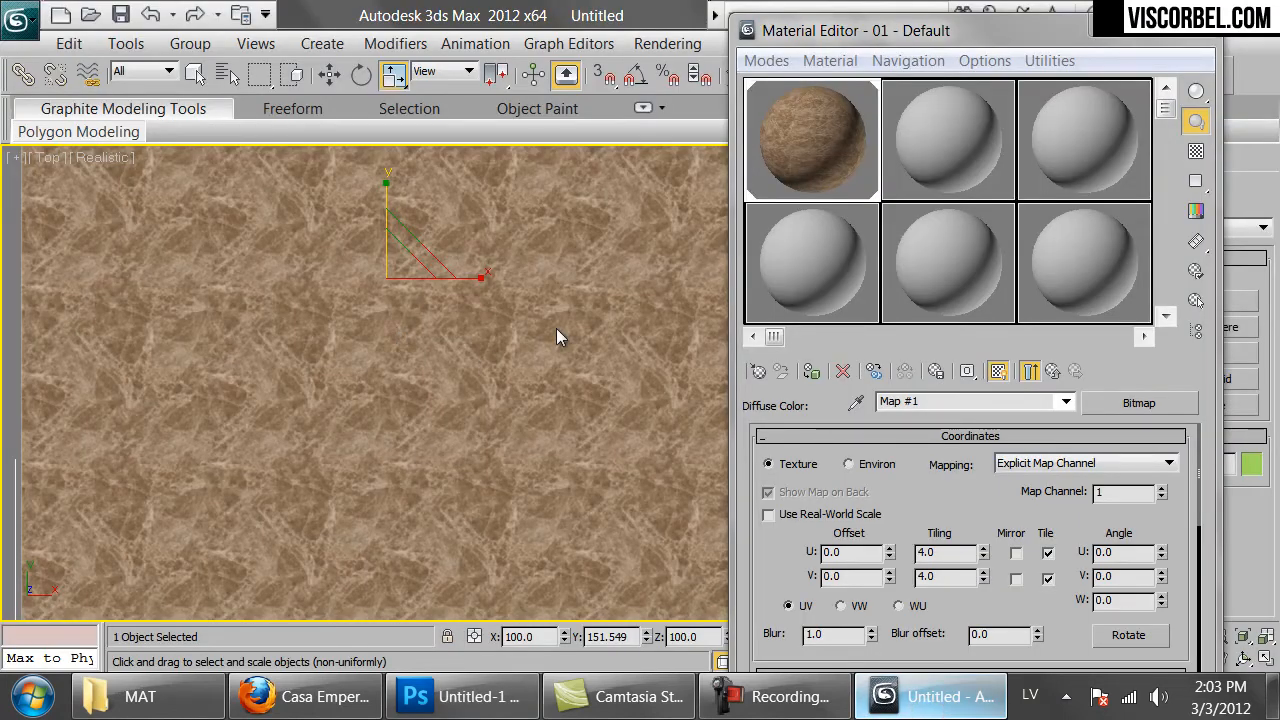
scroll(560, 420, "down", 5)
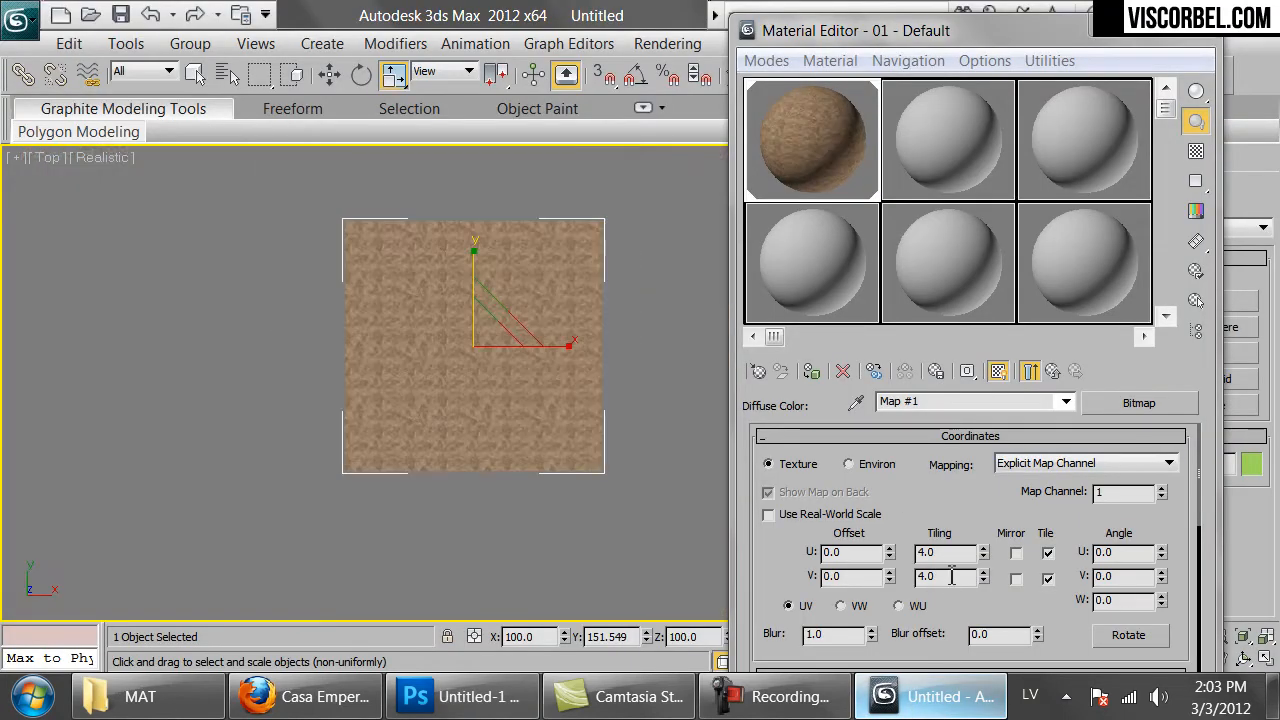
scroll(594, 437, "up", 3)
scroll(594, 437, "up", 1)
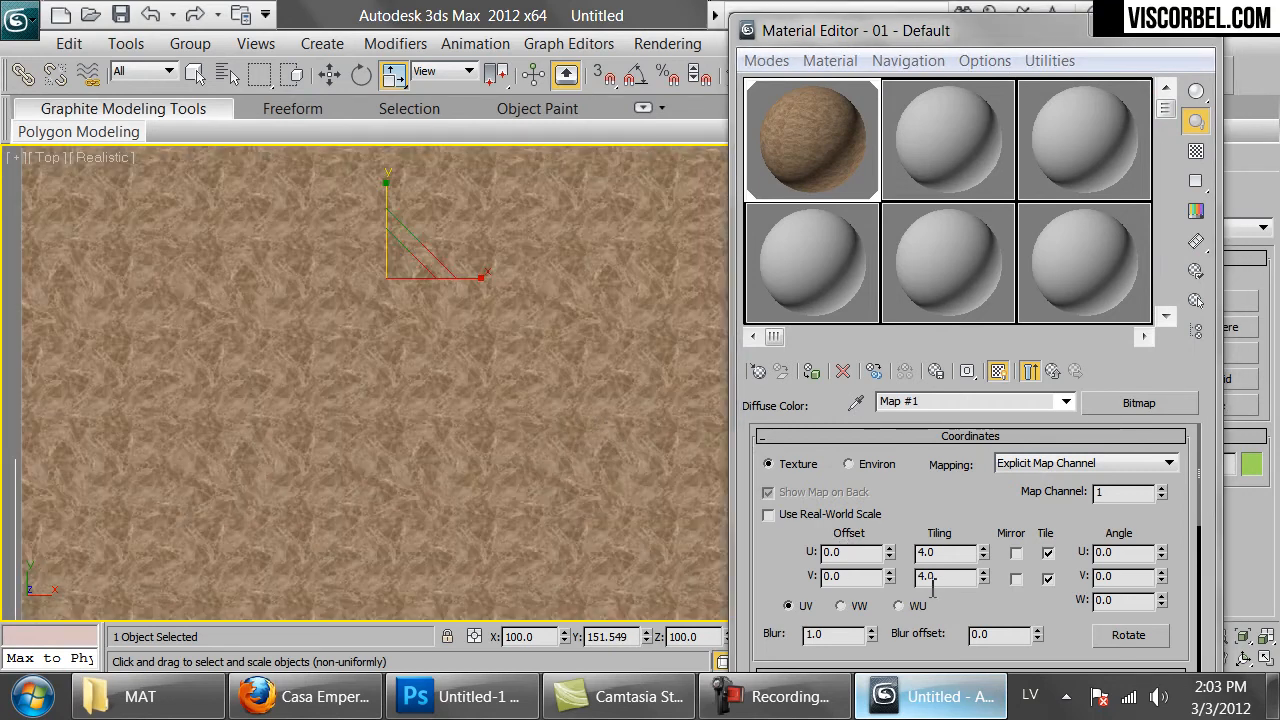
double_click(953, 553)
type("2")
key("Tab")
type("2")
key("Return")
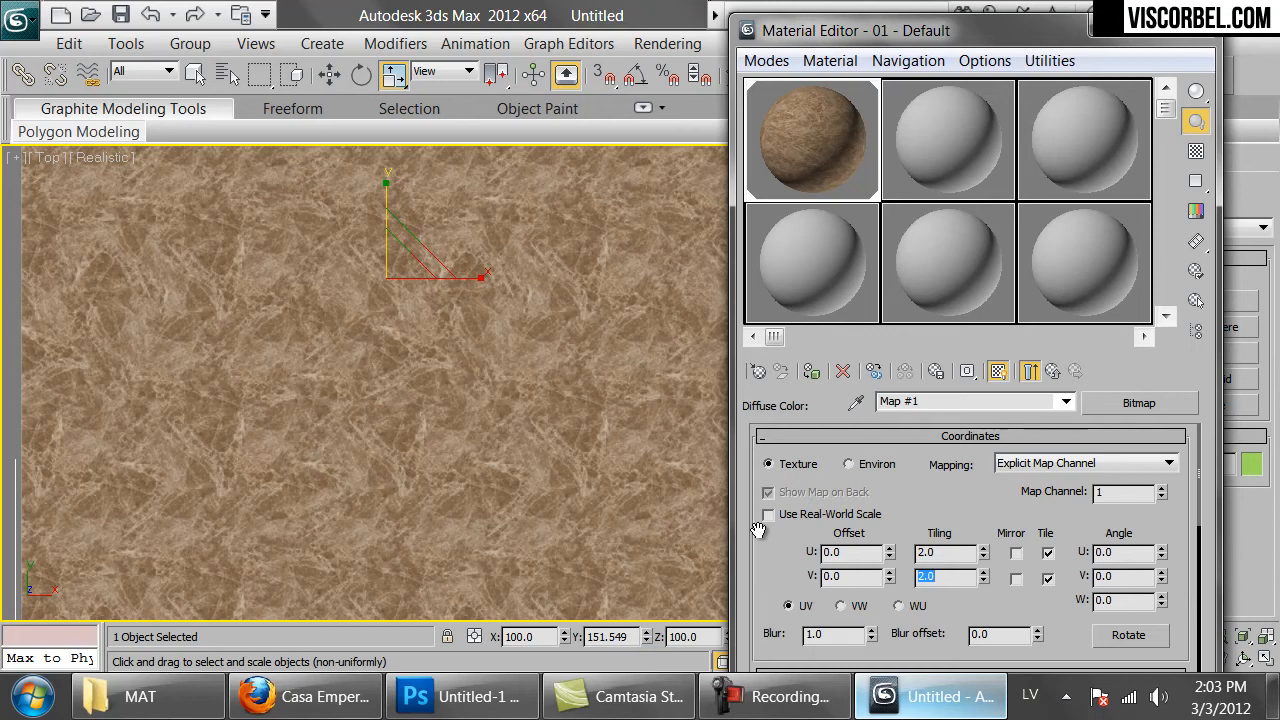
Deselect the plane and examine its tiled marble from an angled orthographic view
scroll(377, 373, "down", 2)
left_click_drag(377, 373, 443, 300)
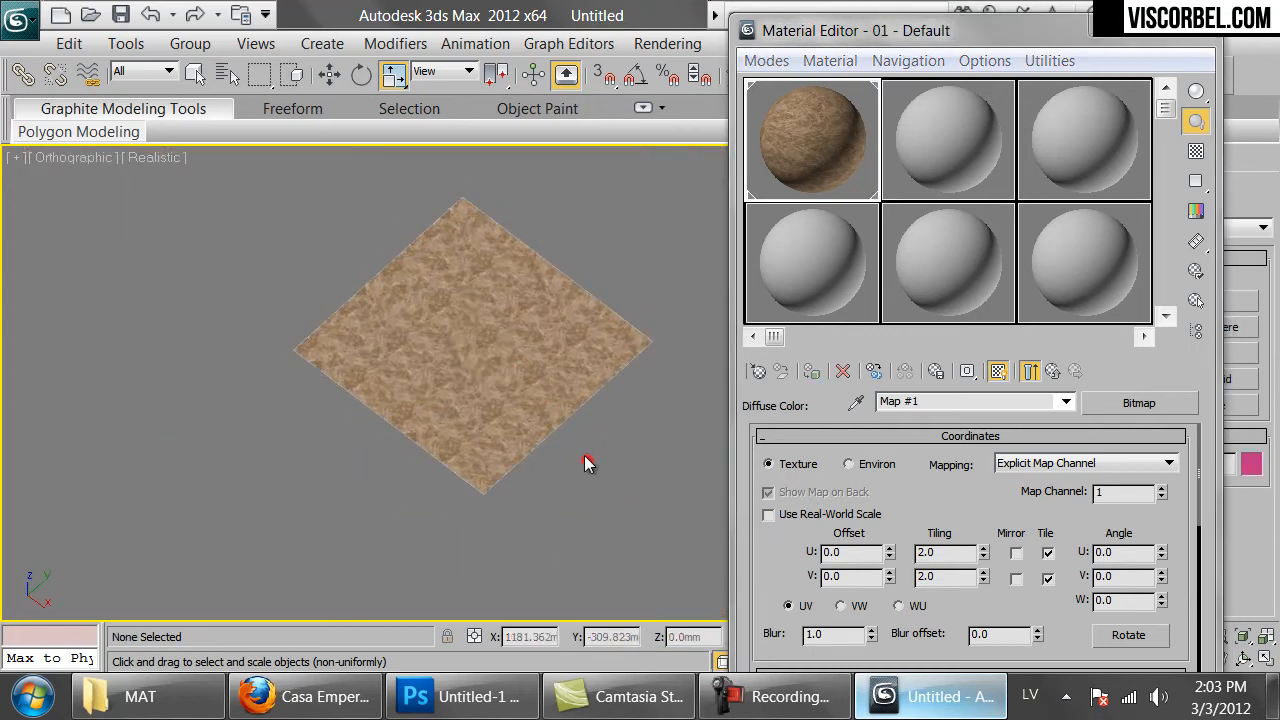
left_click(587, 460)
scroll(587, 460, "up", 3)
left_click_drag(463, 371, 443, 317)
scroll(437, 366, "up", 5)
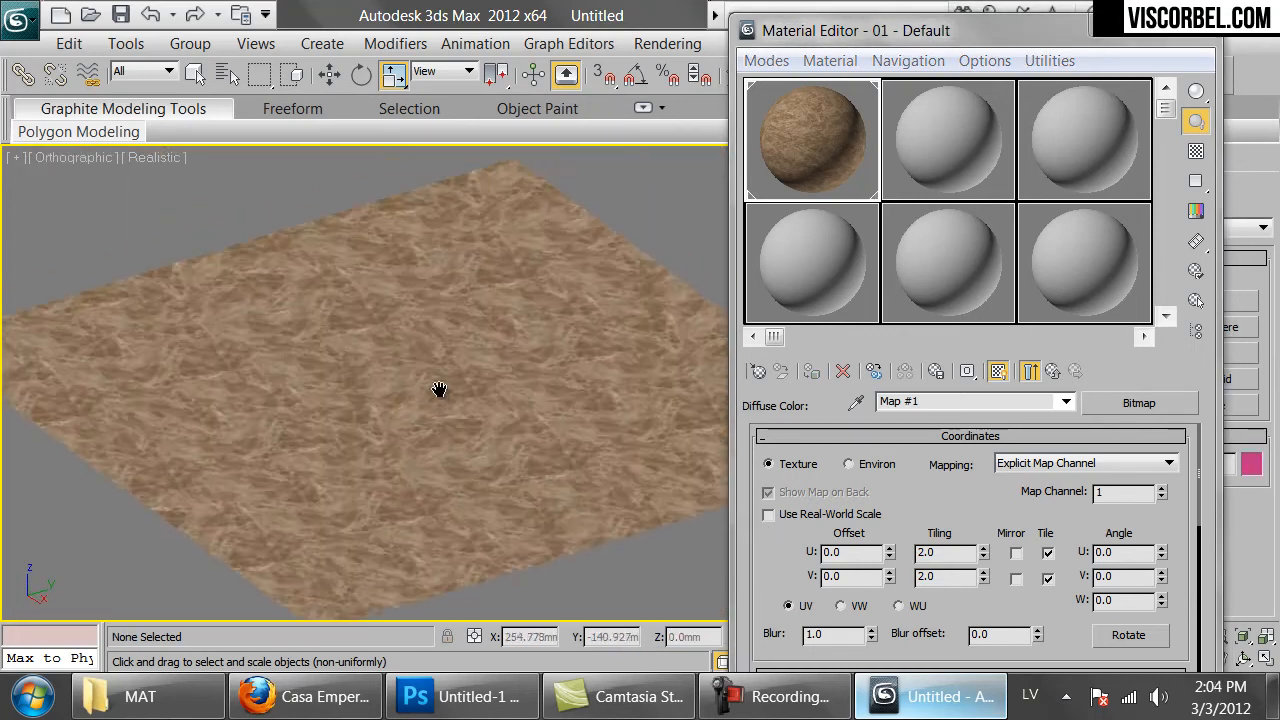
left_click_drag(458, 397, 456, 385)
Change to a perspective view and examine the tiled marble for repetition from several angles and distances
key("p")
scroll(451, 374, "down", 3)
scroll(400, 357, "up", 5)
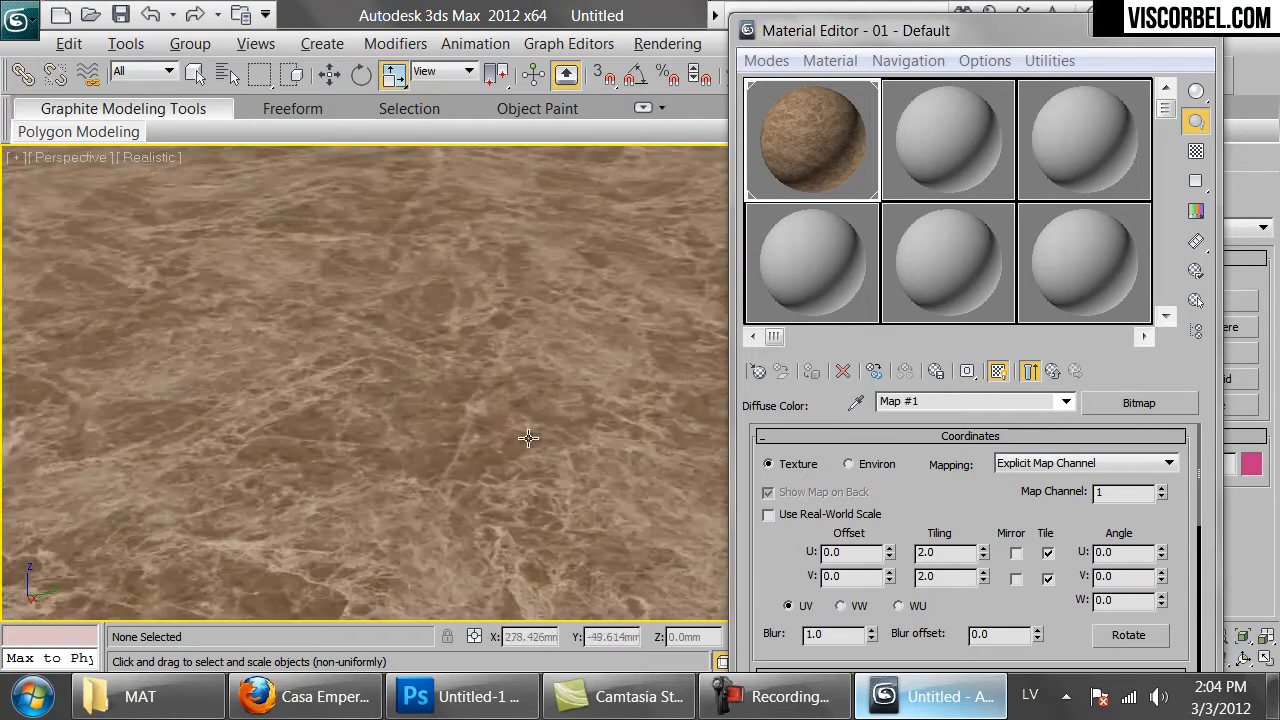
scroll(434, 423, "down", 3)
scroll(433, 420, "up", 4)
left_click_drag(433, 420, 648, 507)
scroll(560, 480, "down", 5)
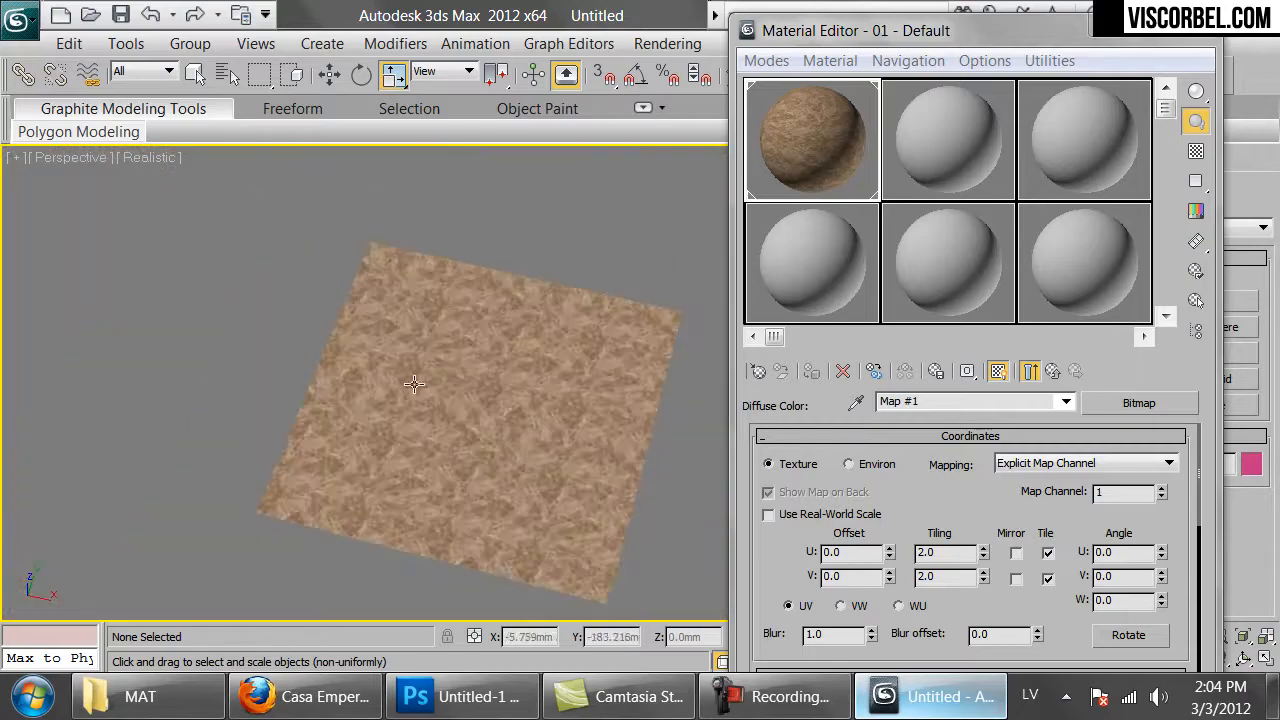
left_click_drag(437, 466, 365, 371)
scroll(571, 371, "up", 4)
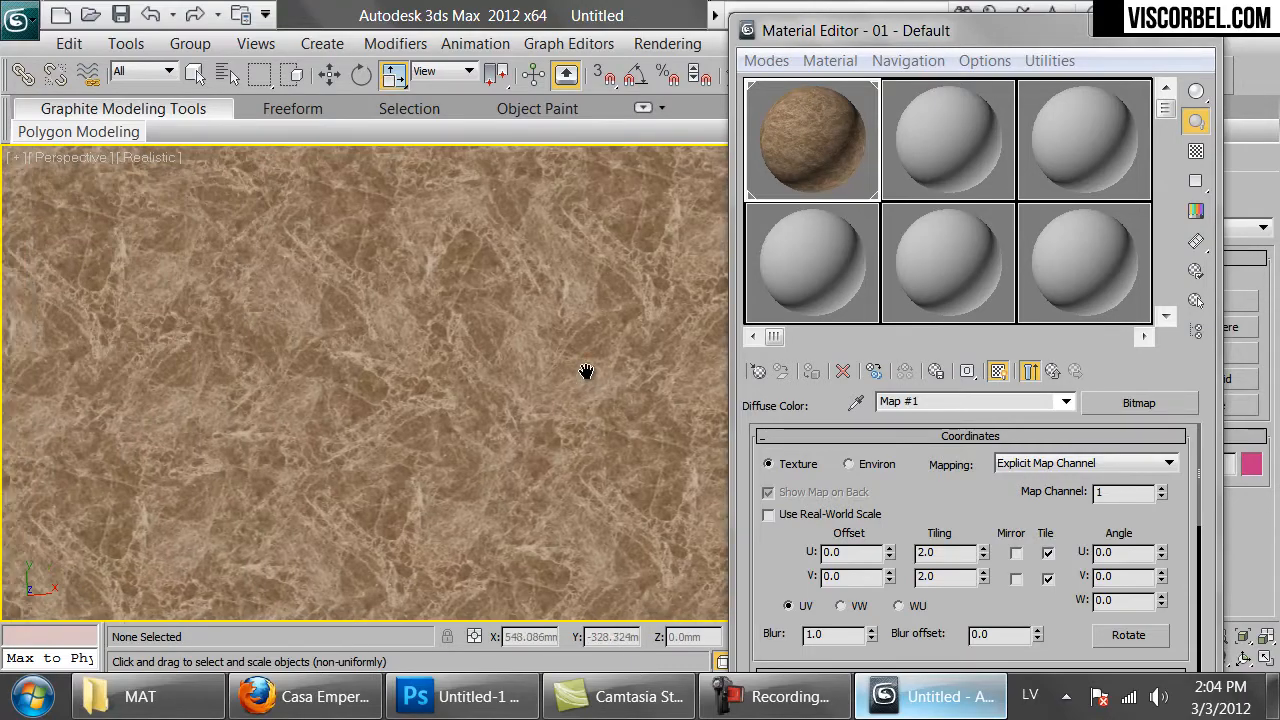
left_click_drag(349, 423, 416, 387)
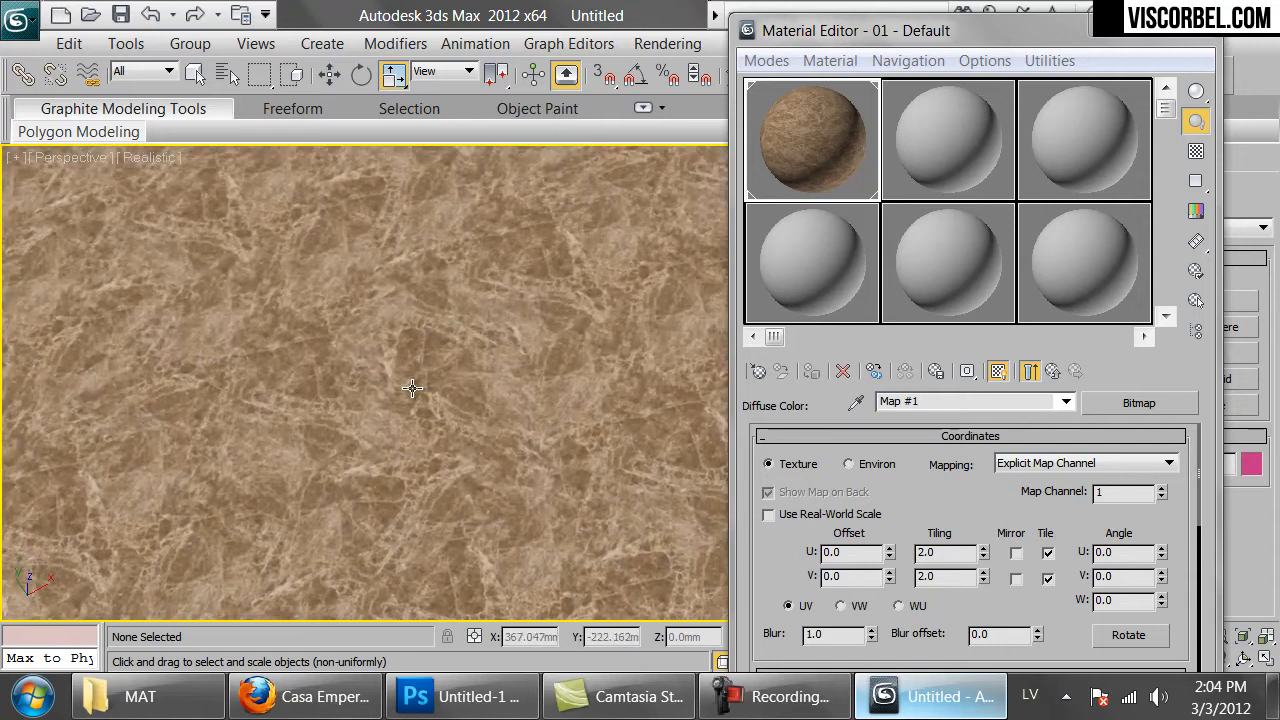
scroll(416, 387, "down", 6)
scroll(517, 354, "up", 8)
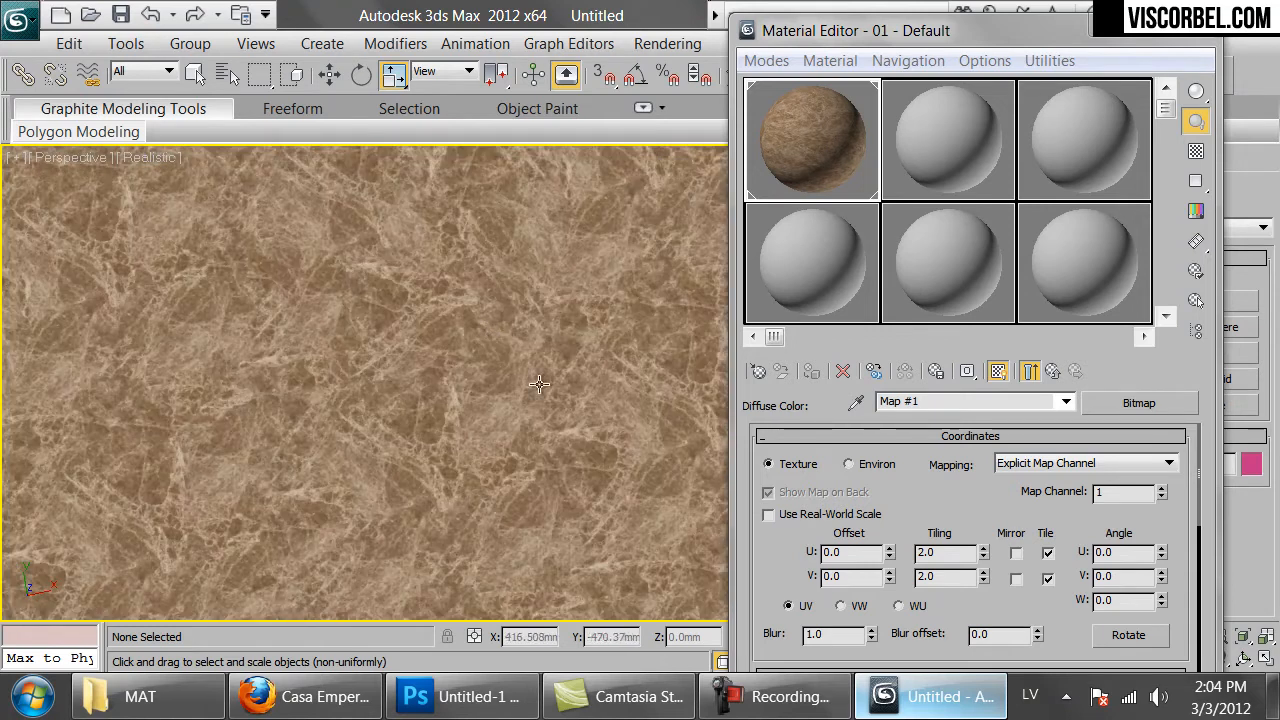
Set the marble bitmap's U and V tiling to 1
double_click(948, 556)
type("1")
key("Return")
Examine the marble on the whole plane and up close for seams and visible repetition at the reduced tiling
scroll(366, 357, "down", 6)
left_click_drag(366, 357, 417, 250)
scroll(417, 250, "up", 8)
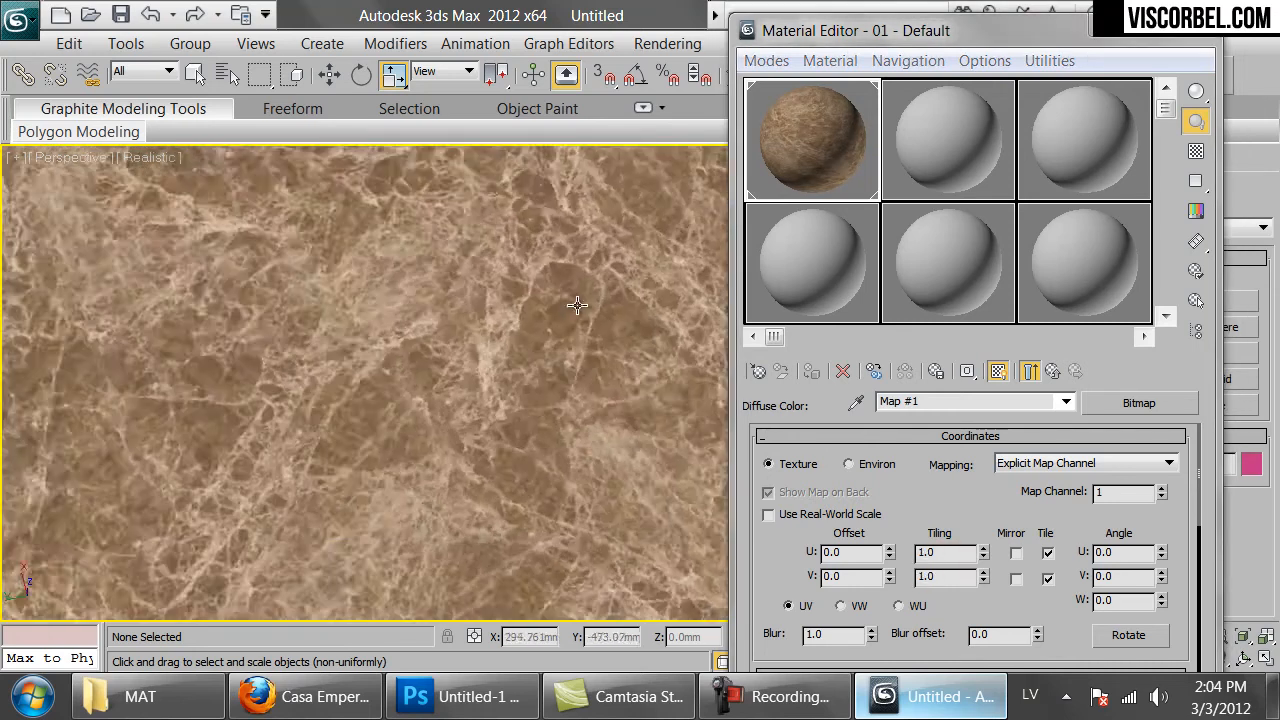
scroll(484, 277, "down", 6)
left_click_drag(400, 409, 494, 337)
scroll(494, 337, "up", 6)
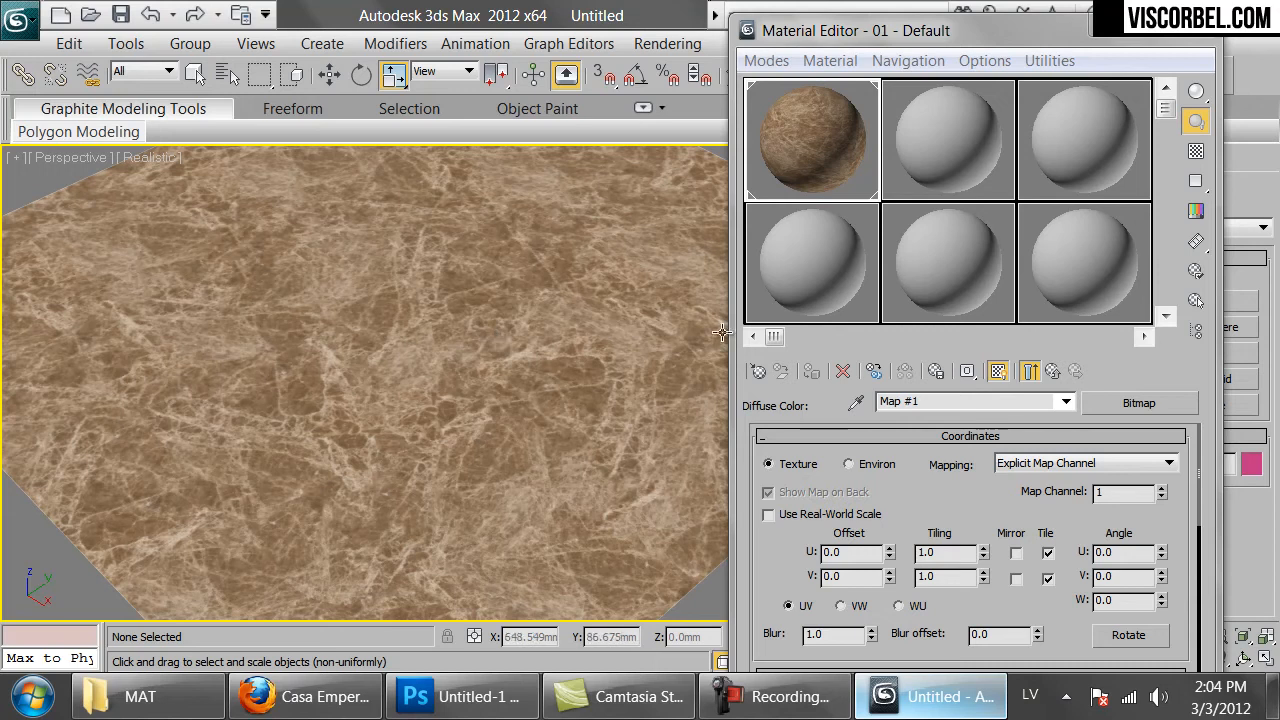
scroll(454, 307, "down", 6)
left_click_drag(443, 360, 634, 305)
left_click(1218, 37)
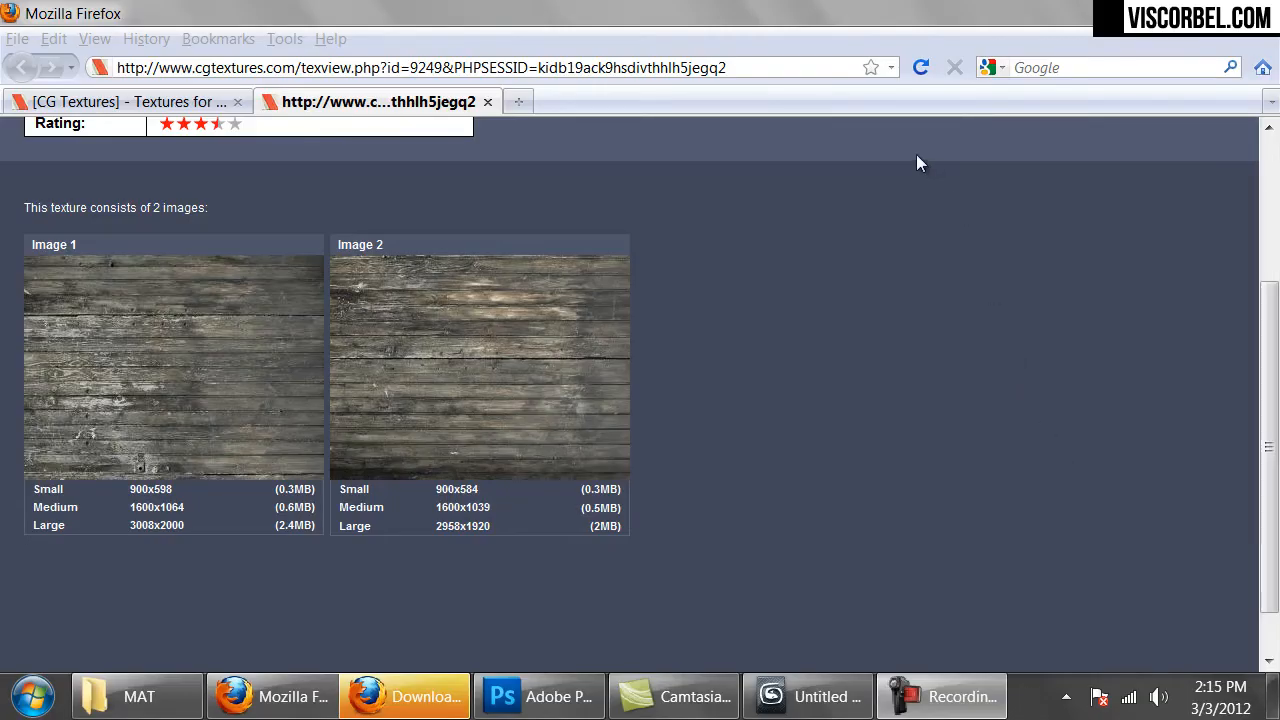
Browse the dirty wood plank textures in the category listing and preview the horizontal plank images
left_click(120, 101)
scroll(443, 277, "down", 10)
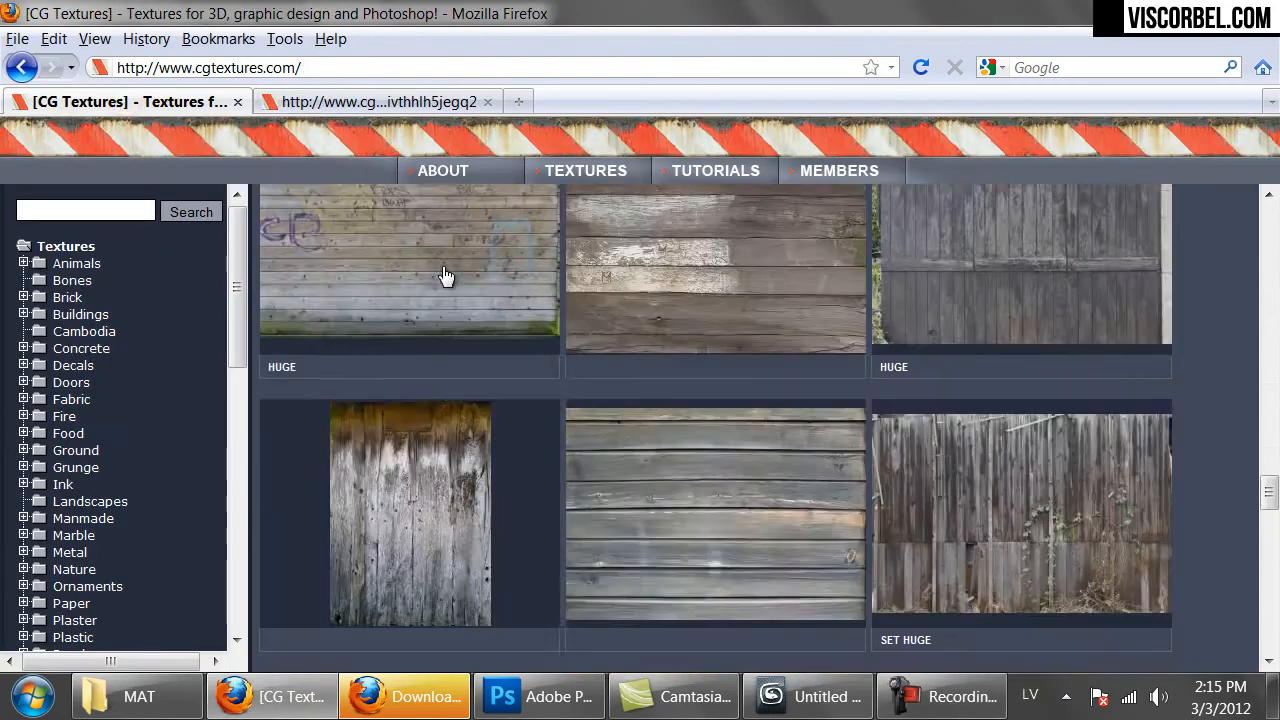
scroll(463, 272, "down", 5)
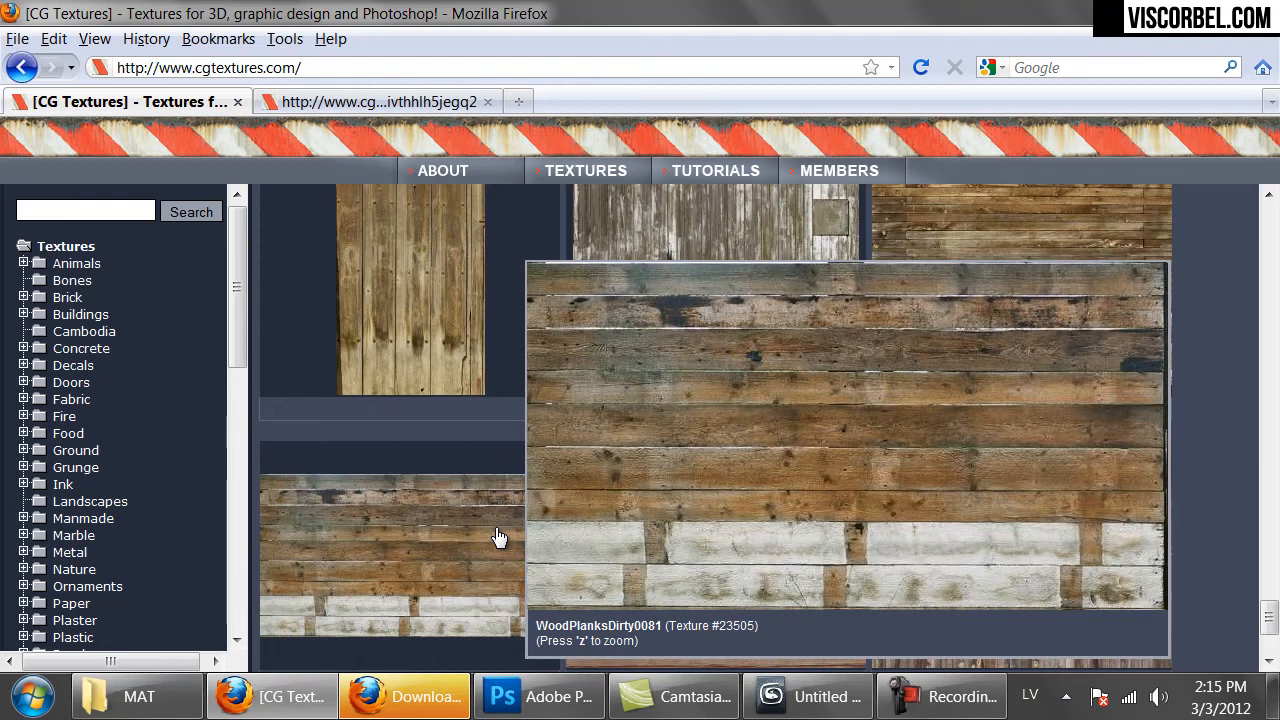
scroll(651, 329, "down", 3)
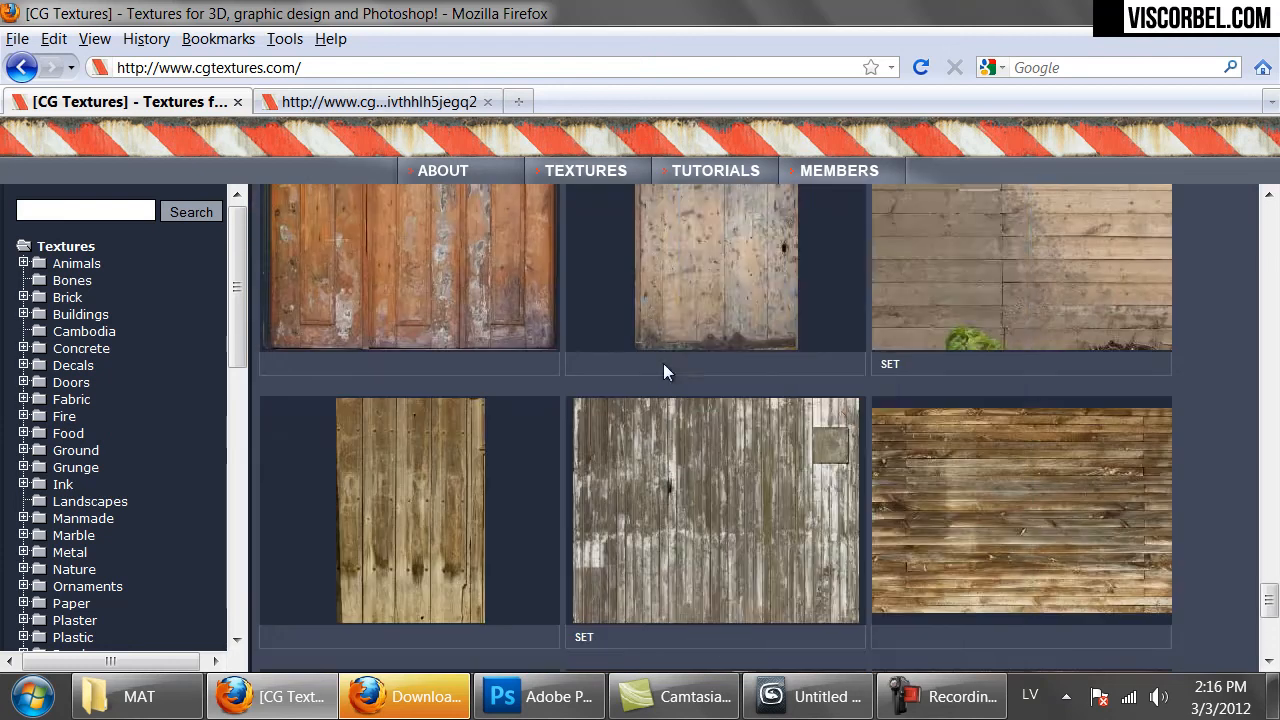
mouse_move(968, 449)
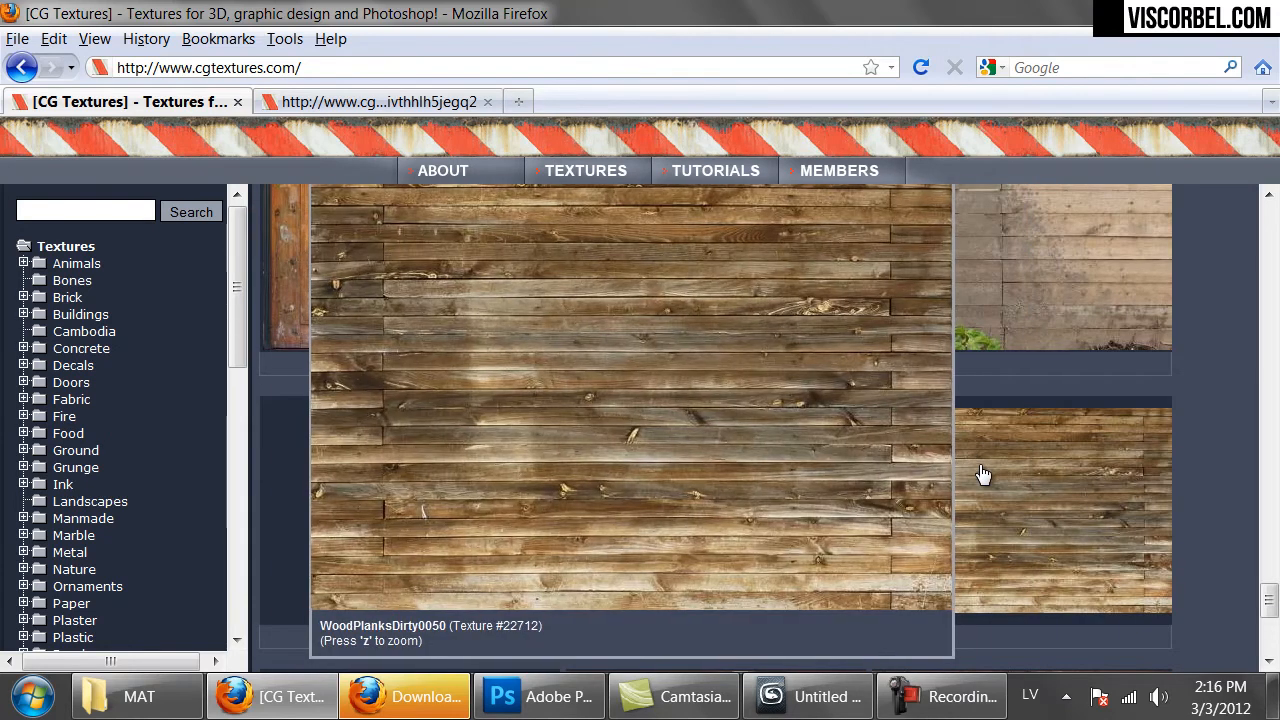
scroll(978, 470, "down", 3)
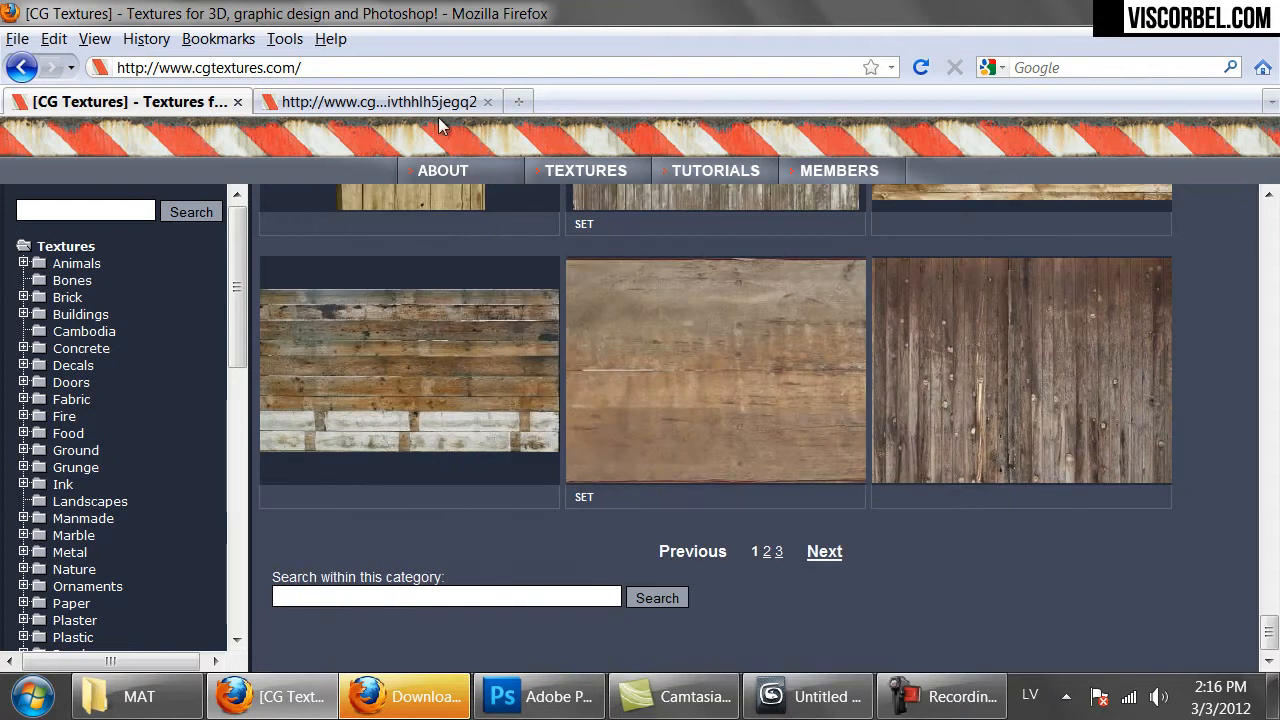
Open the medium 1600x1064 version of WoodPlanksDirty0045 image 1 directly in Photoshop
left_click(398, 101)
mouse_move(206, 389)
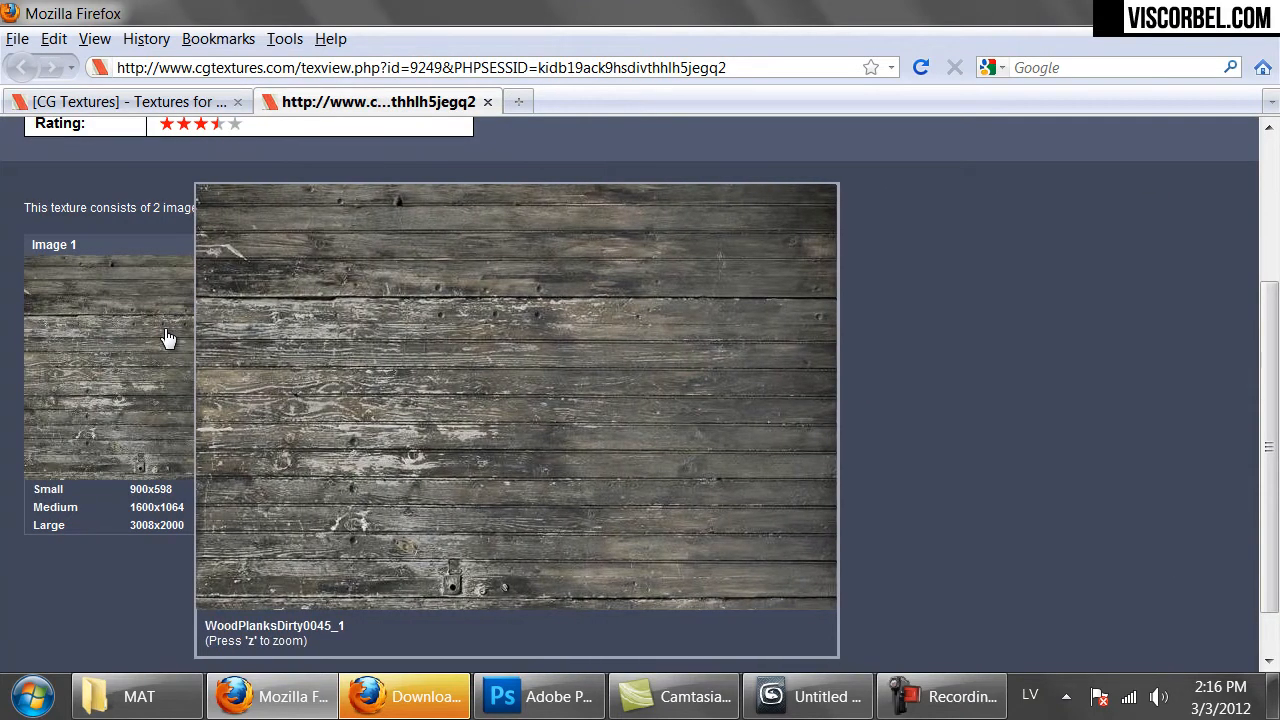
left_click(146, 496)
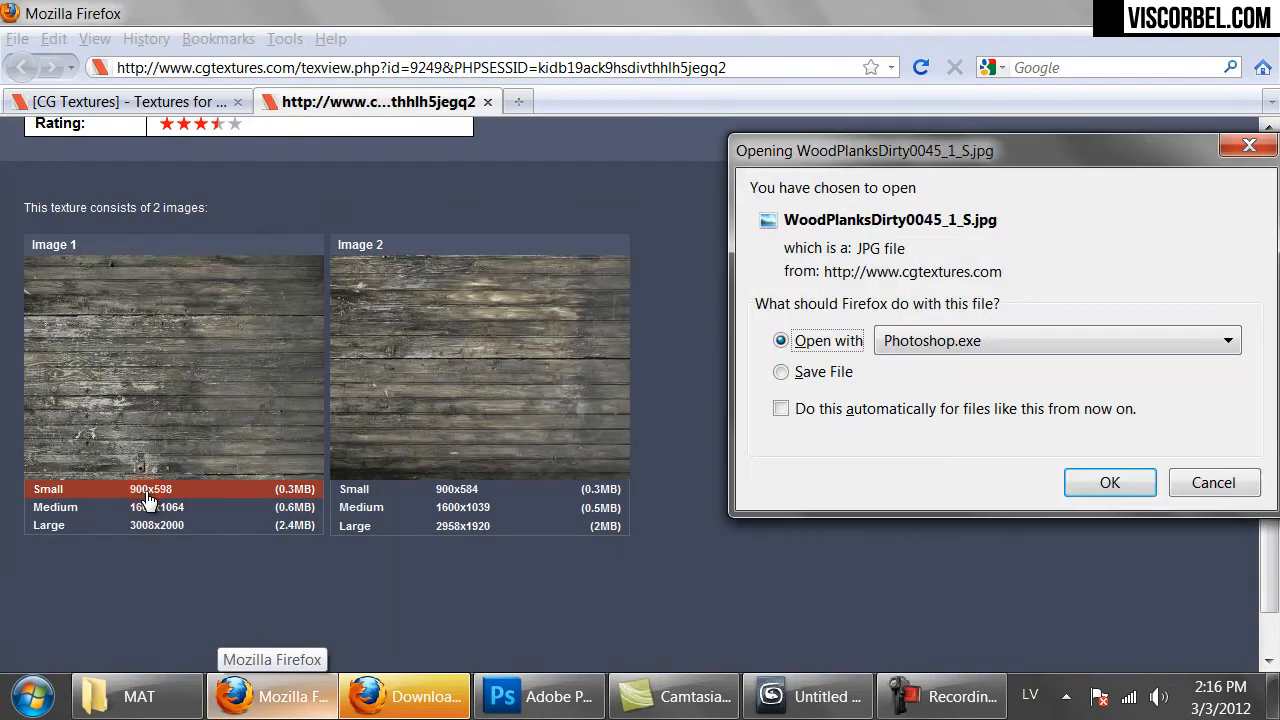
left_click(1200, 478)
left_click(140, 510)
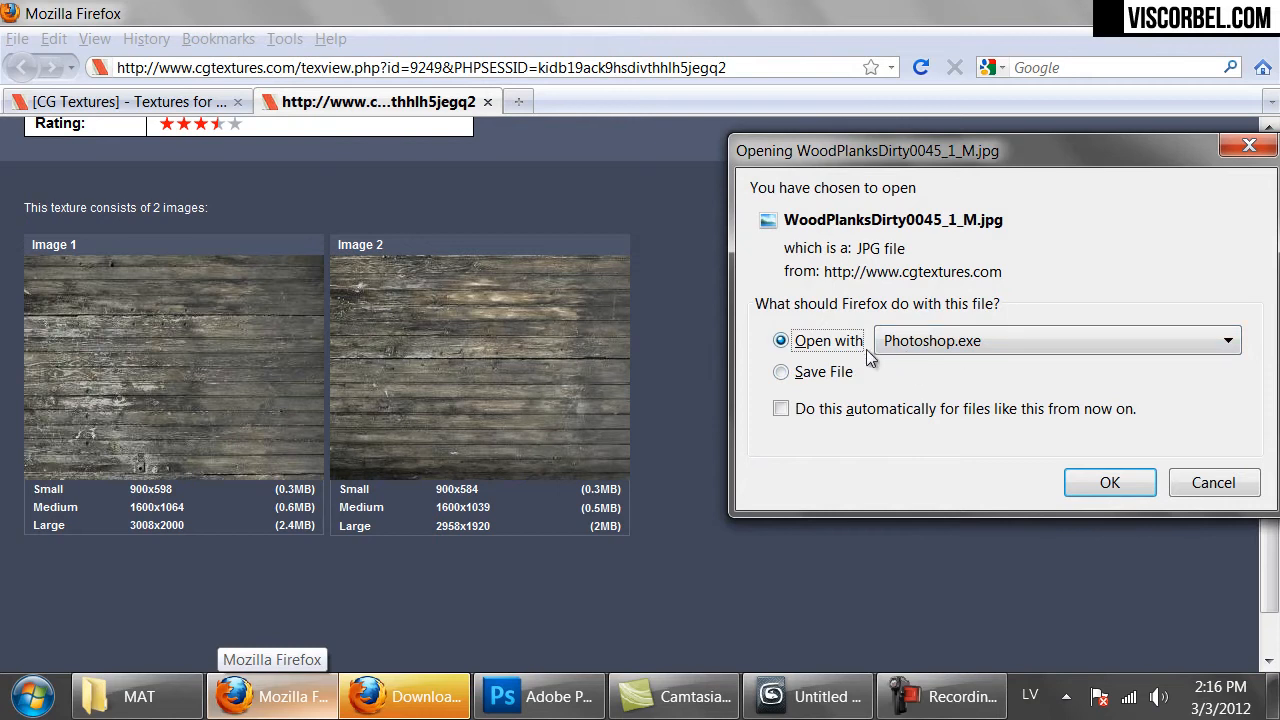
left_click(1106, 483)
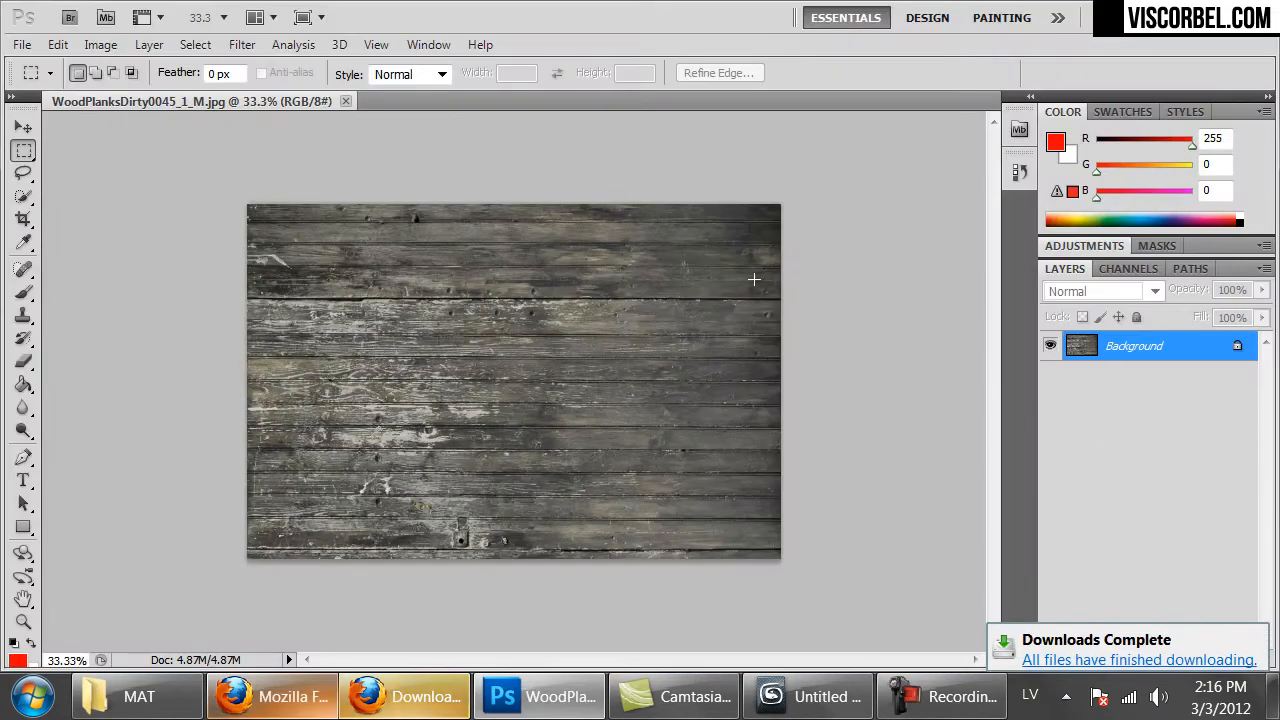
Offset the plank image 0 pixels horizontally and 467 pixels vertically with wrap-around
key("ctrl+plus")
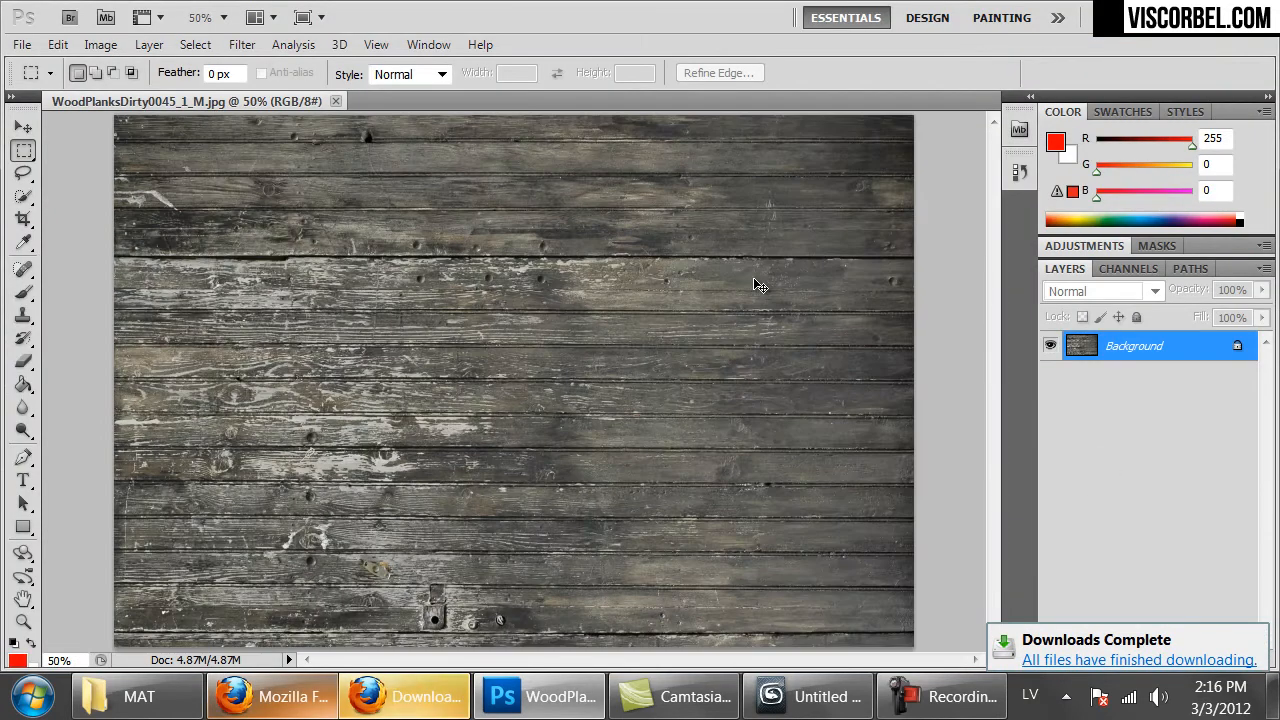
key("ctrl+minus")
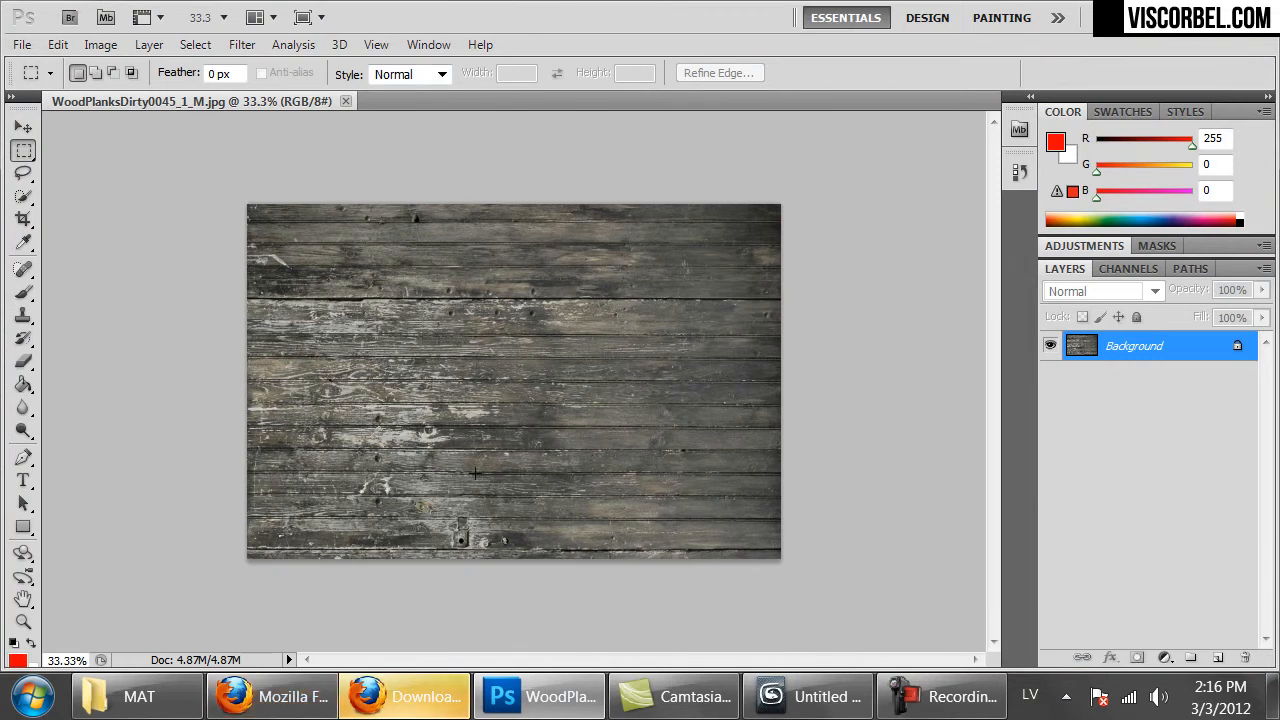
left_click(242, 45)
mouse_move(488, 537)
left_click(561, 630)
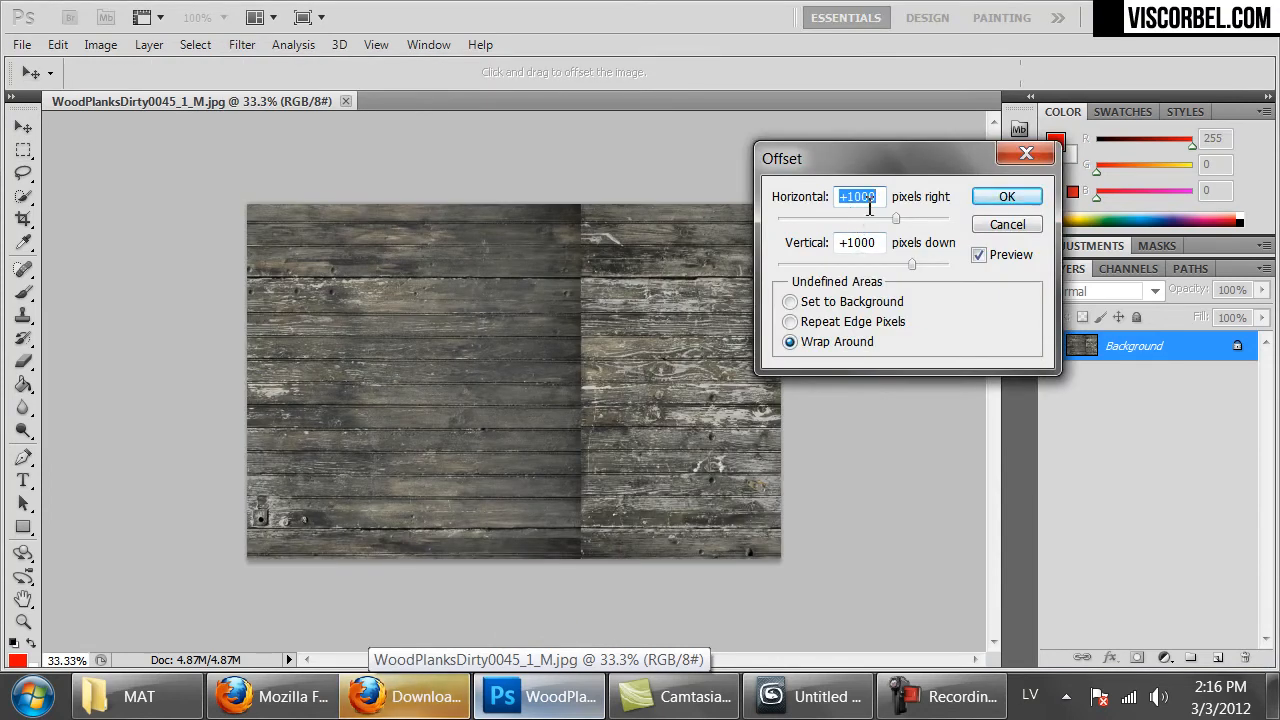
type("0")
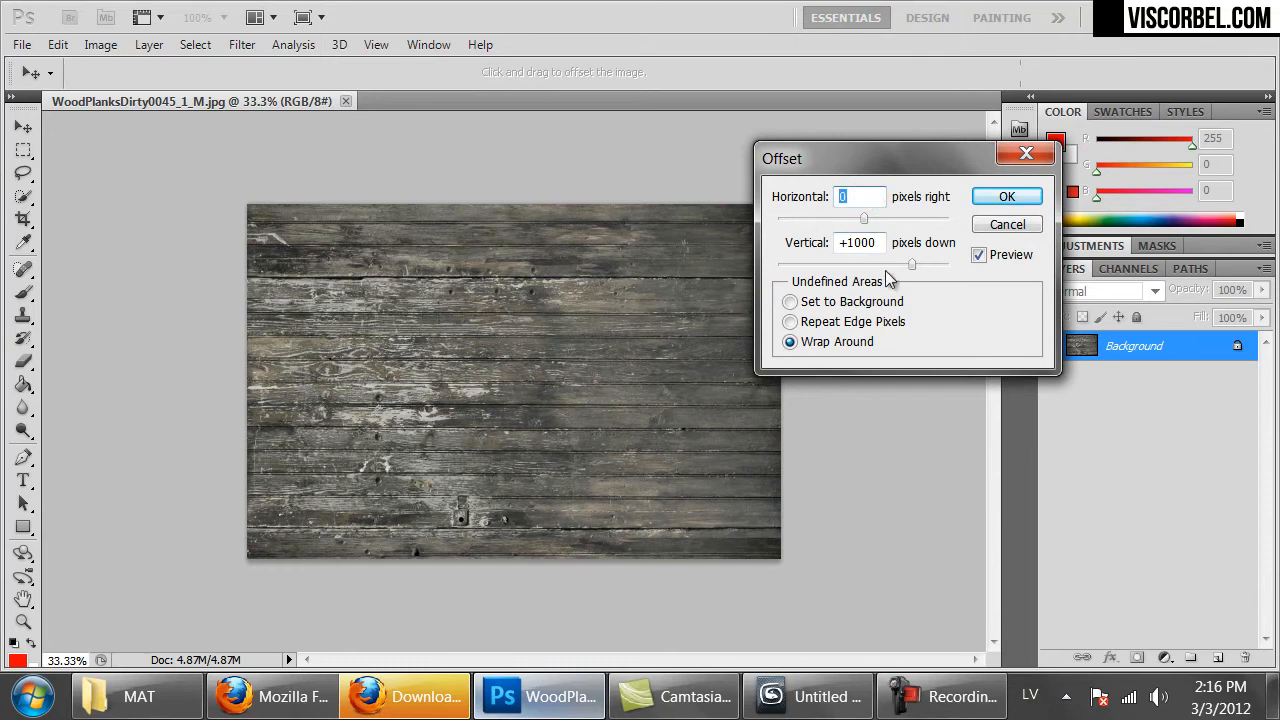
left_click_drag(904, 268, 883, 270)
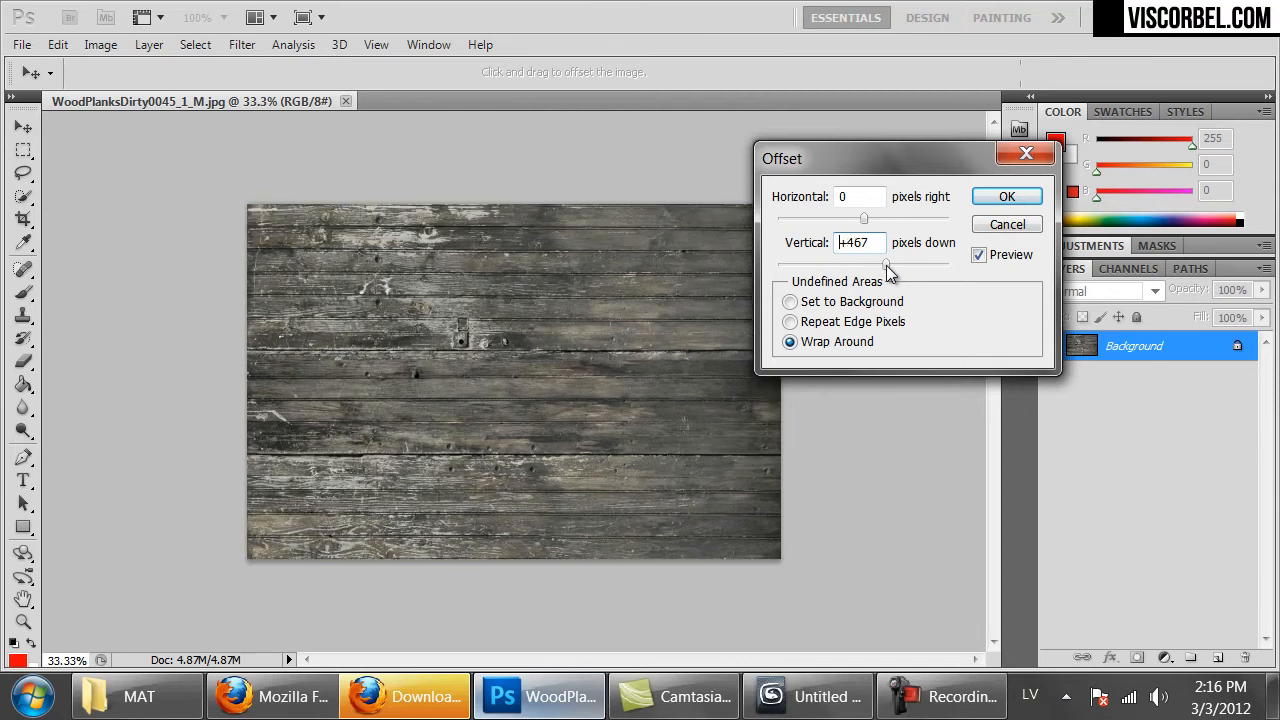
left_click(1029, 199)
Examine the horizontal seam across the offset planks up close and over the image's full width
key("ctrl+plus")
key("ctrl+plus")
left_click_drag(442, 367, 62, 420)
key("ctrl+plus")
key("ctrl+plus")
key("ctrl+plus")
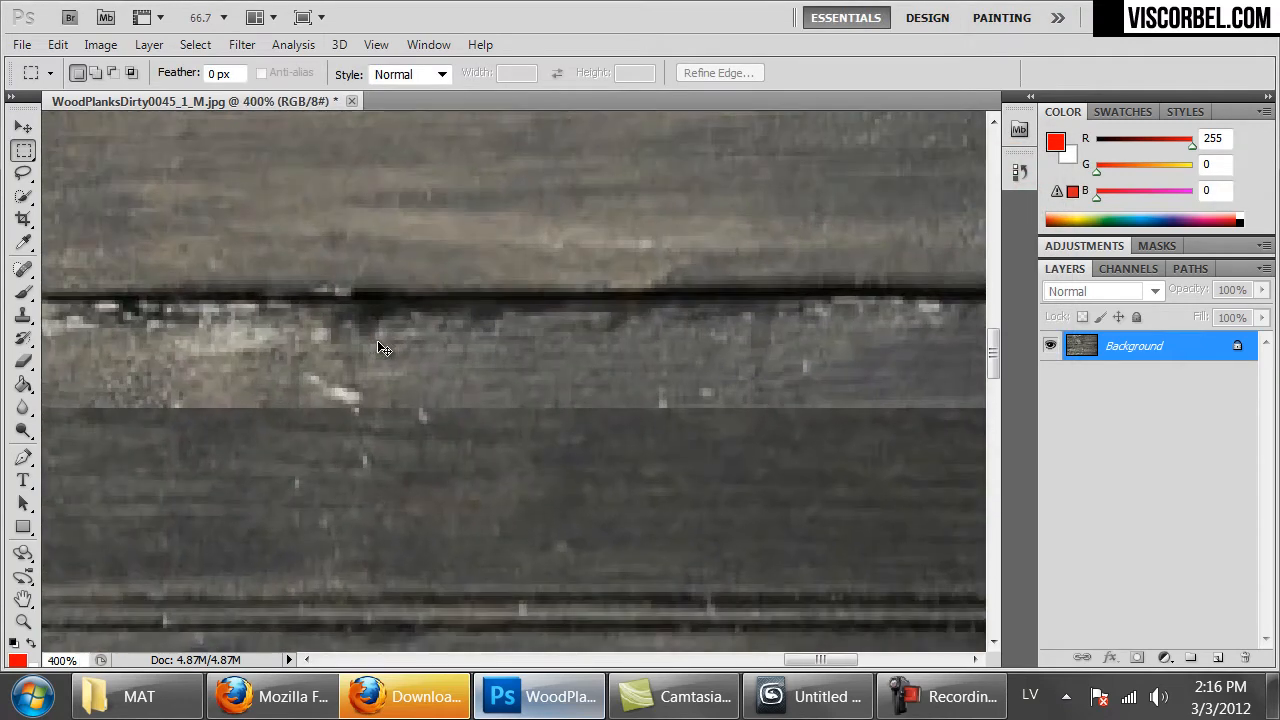
scroll(578, 414, "down", 5)
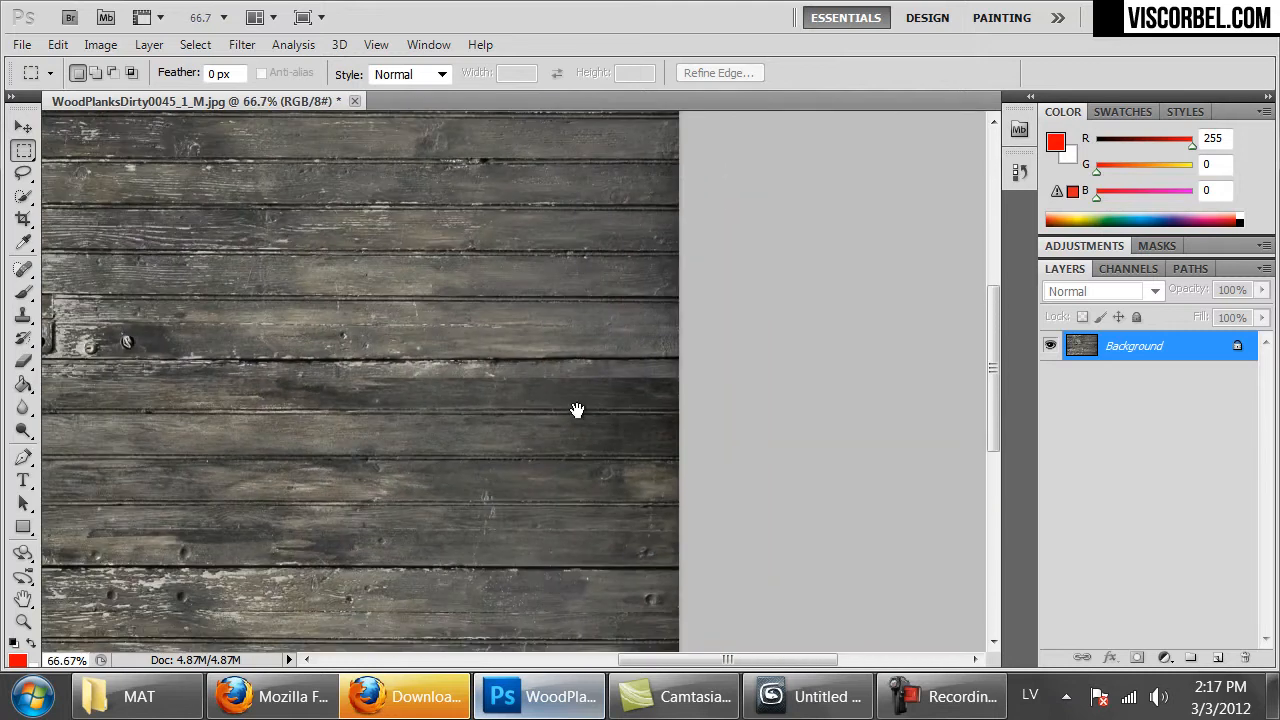
left_click_drag(279, 290, 641, 289)
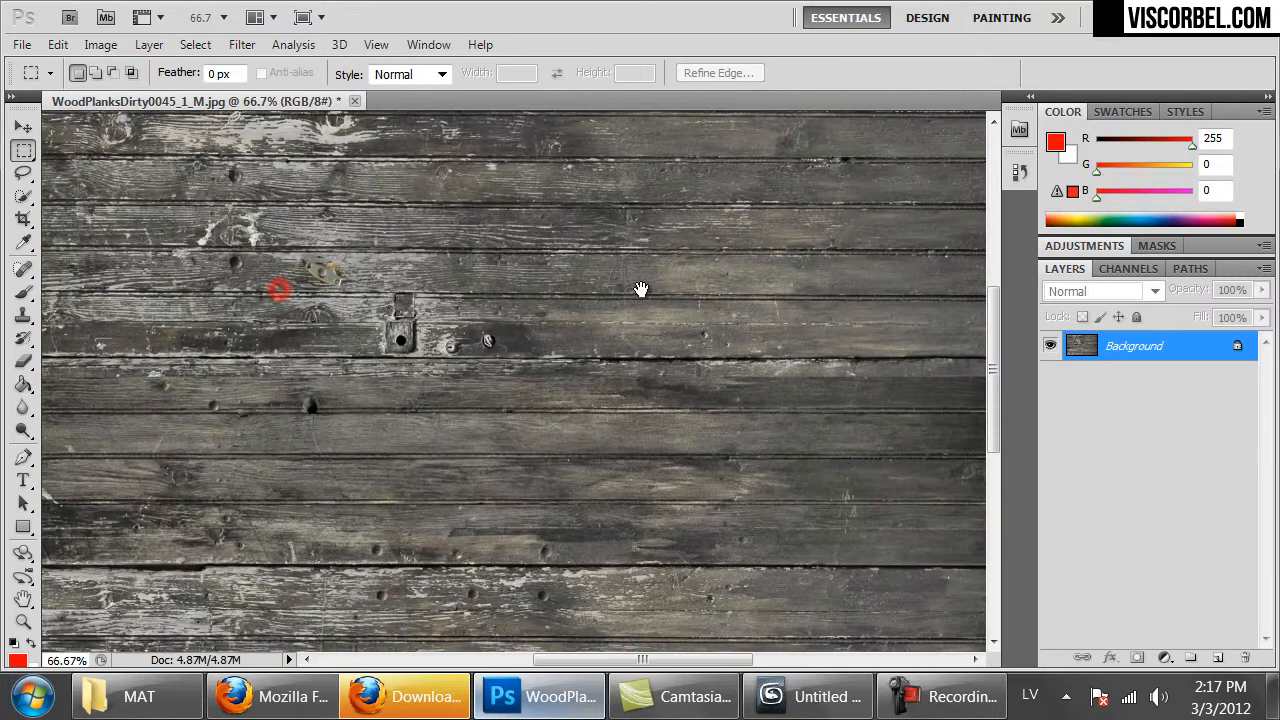
scroll(639, 286, "down", 1)
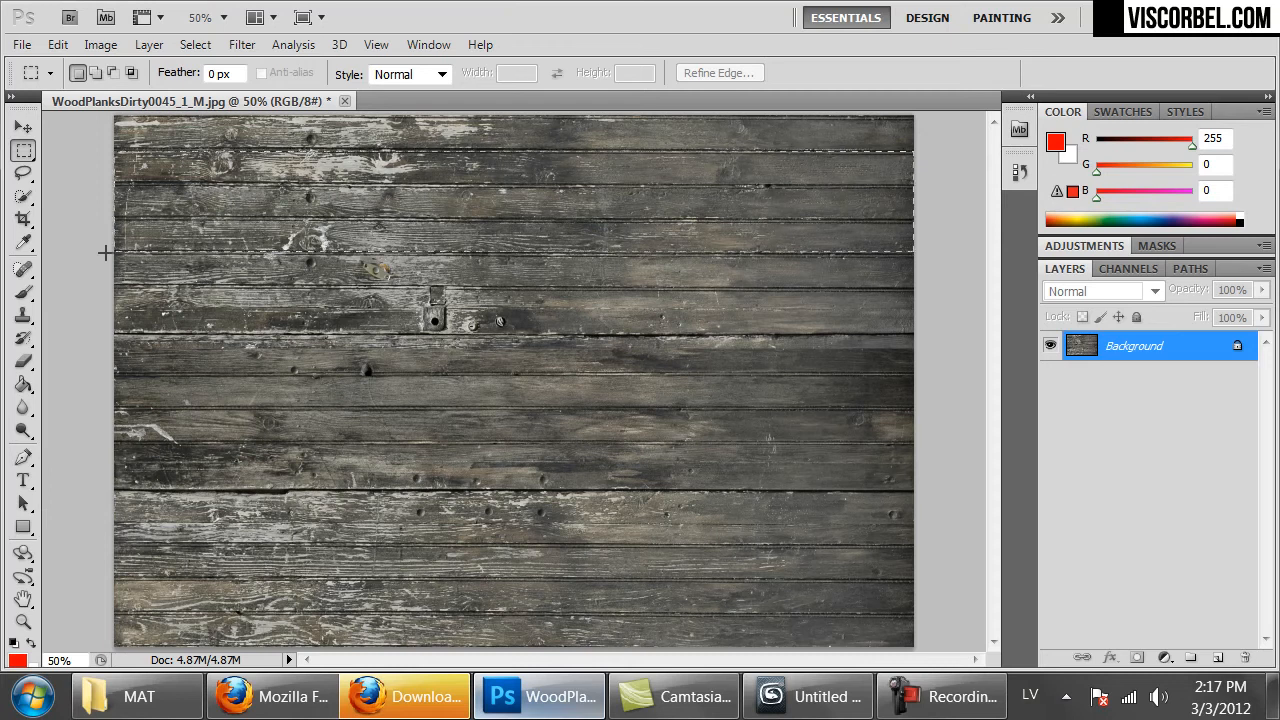
Select a full-width band of three planks in the upper part, copy it to a new layer, and place a duplicate over the seam
left_click_drag(105, 253, 105, 253)
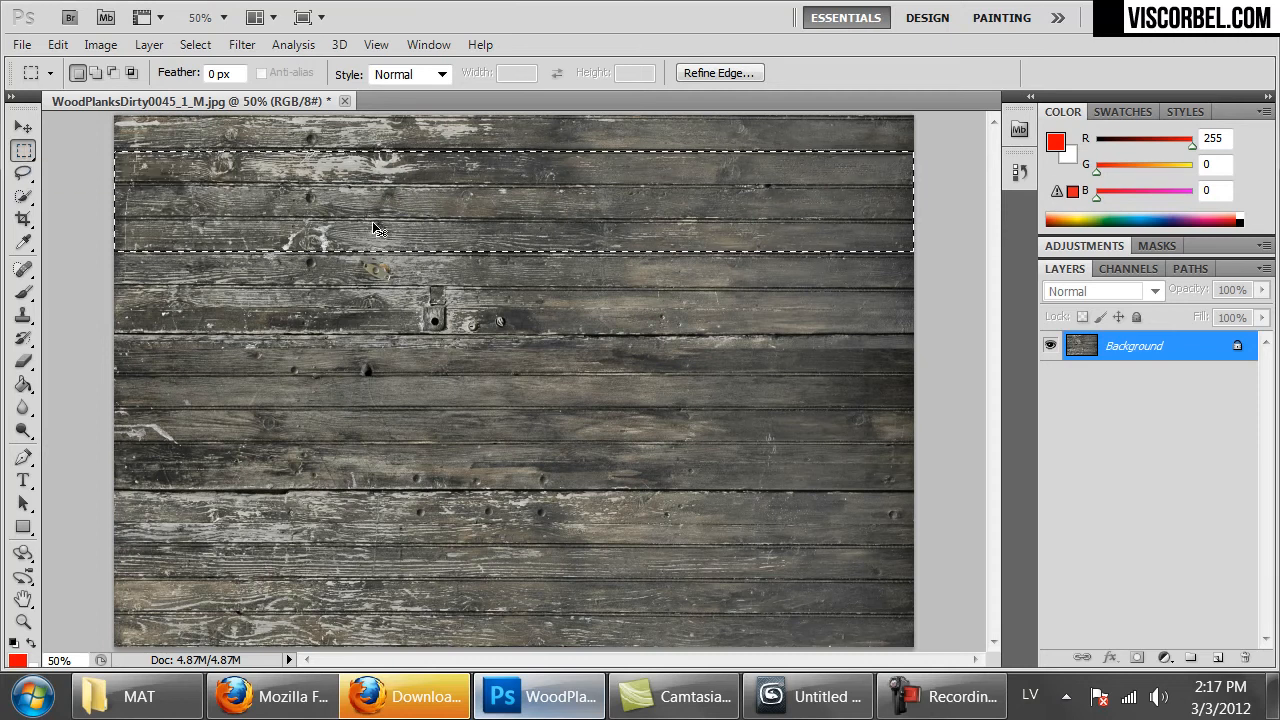
left_click_drag(483, 222, 457, 386)
key("ctrl+z")
key("ctrl+j")
left_click_drag(530, 207, 471, 380)
key("ctrl+j")
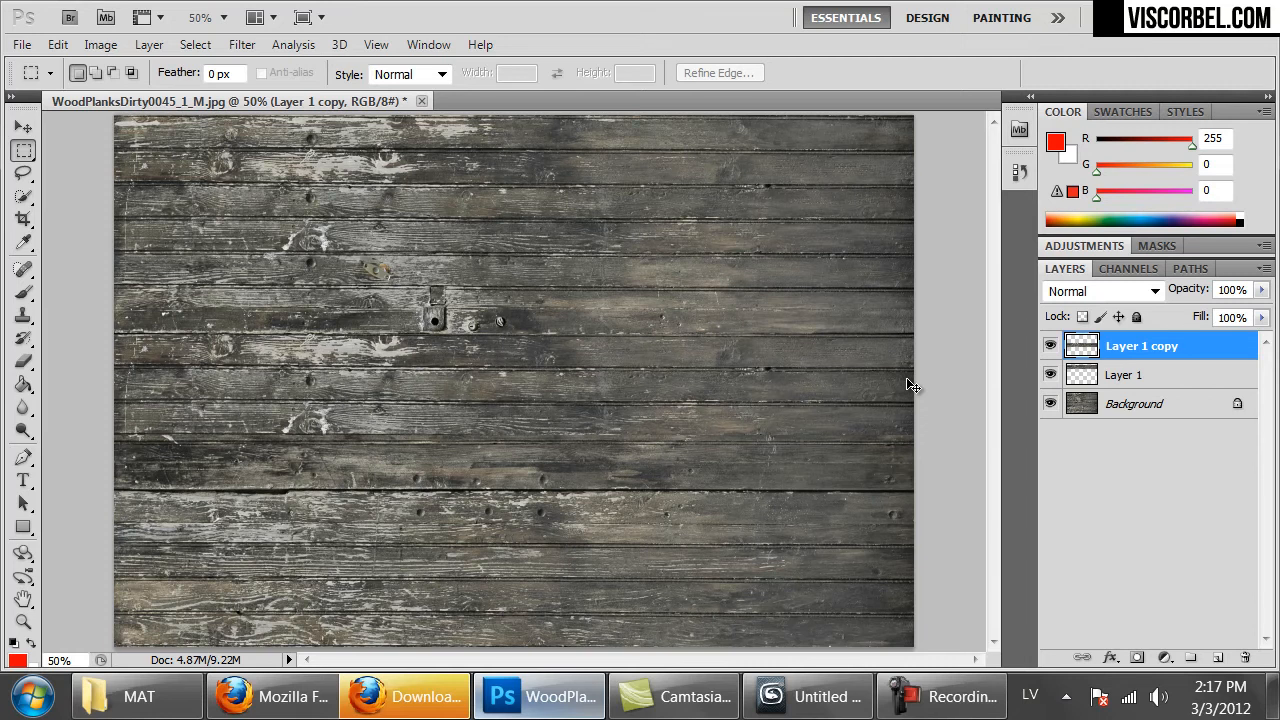
Set the Eraser size to 98 px and erase the lower edge of the duplicated plank strip to blend it into the background
key("e")
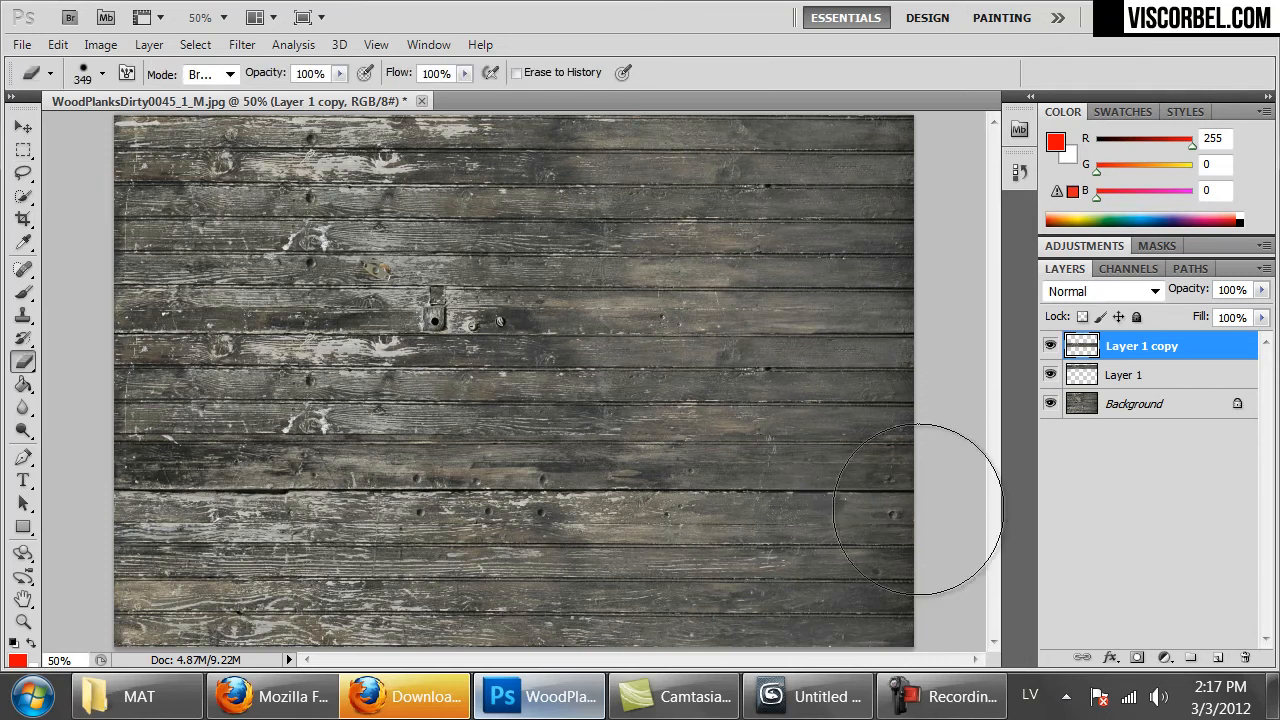
right_click(886, 500)
mouse_move(878, 455)
left_mouse_down()
mouse_move(760, 440)
mouse_move(62, 453)
mouse_move(290, 436)
mouse_move(485, 456)
mouse_move(746, 447)
left_mouse_up()
left_click(957, 334)
left_click(931, 448)
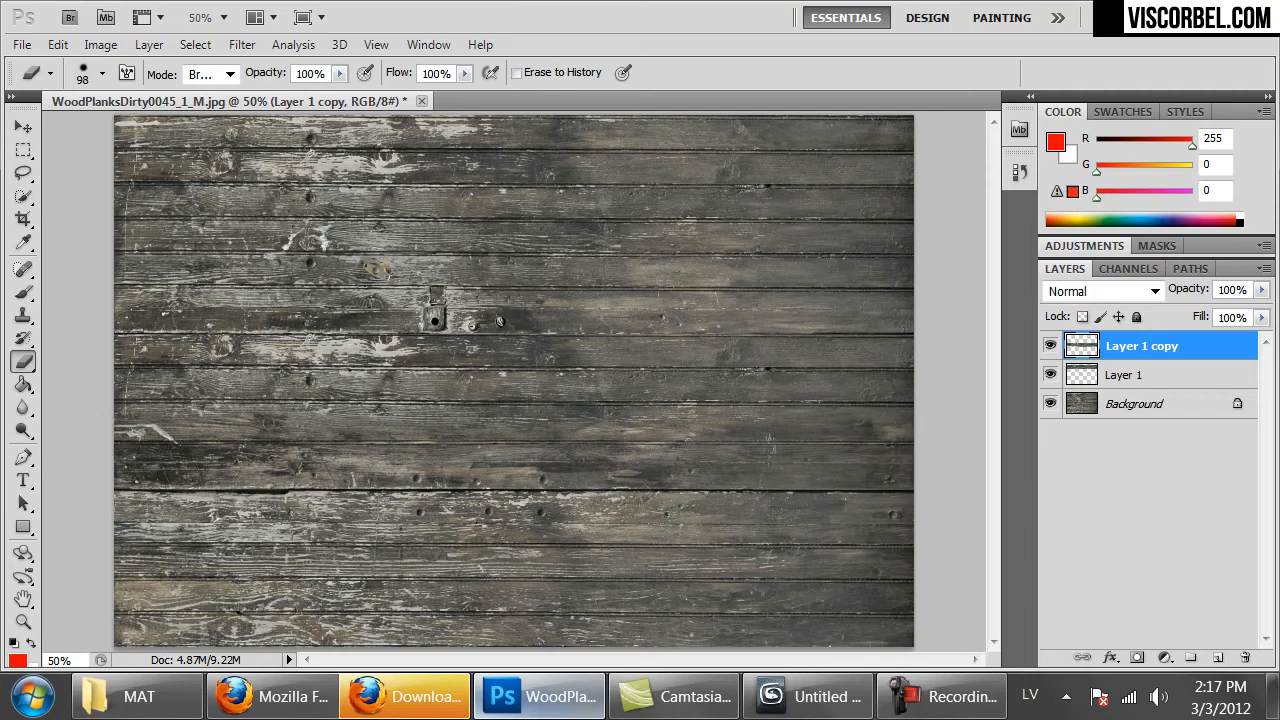
Examine the duplicated plank strip against the original planks above it for blending and repeated details
key("ctrl+minus")
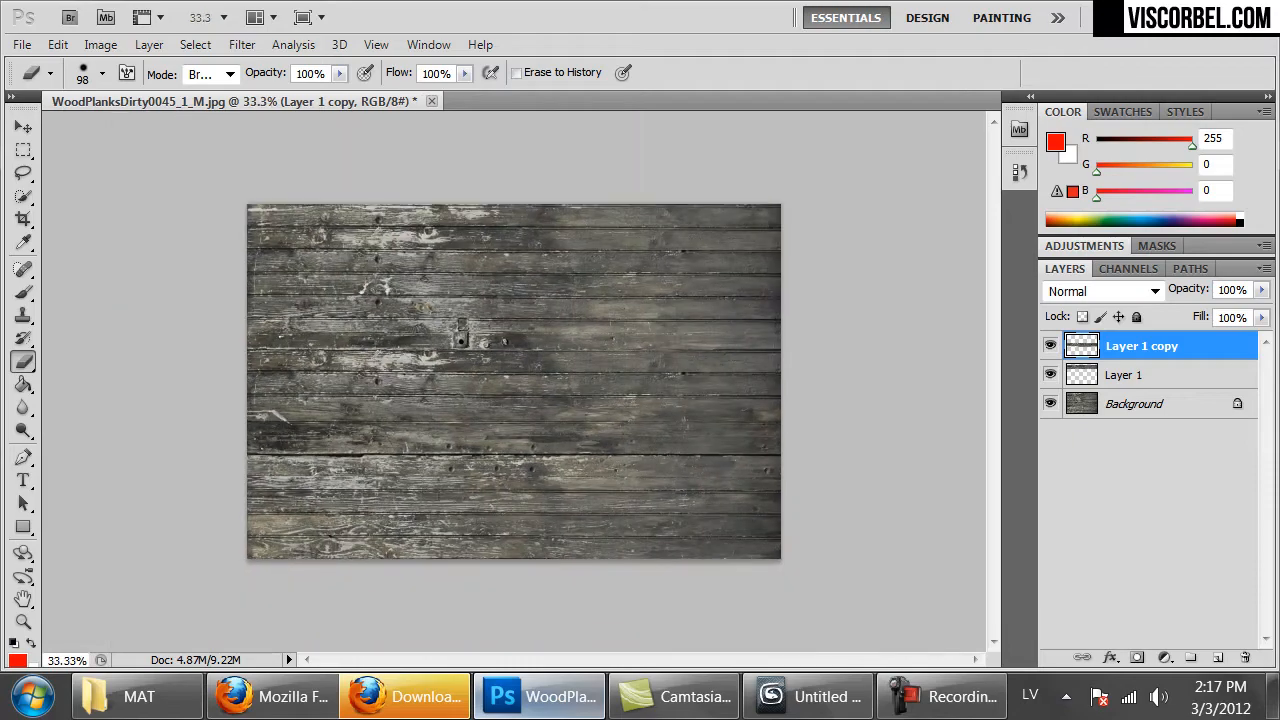
key("ctrl+plus")
key("ctrl+plus")
key("ctrl+plus")
key("ctrl+plus")
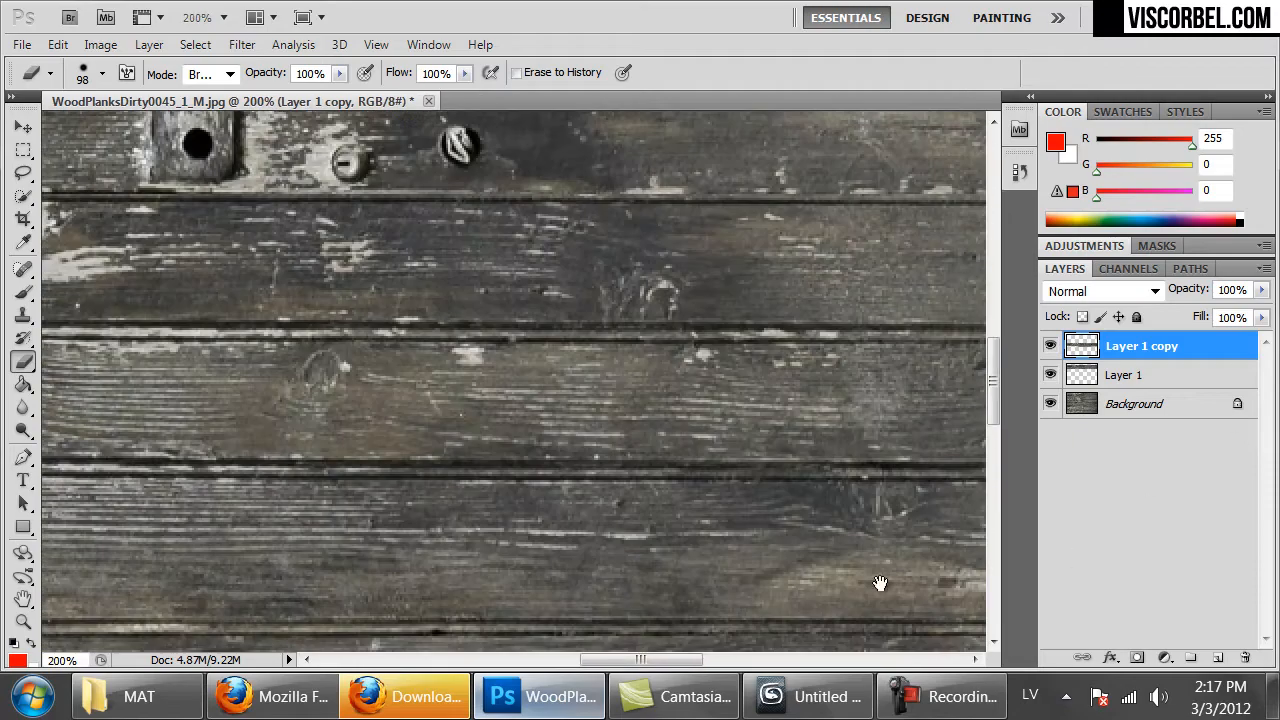
scroll(928, 582, "left", 5)
scroll(524, 665, "up", 4)
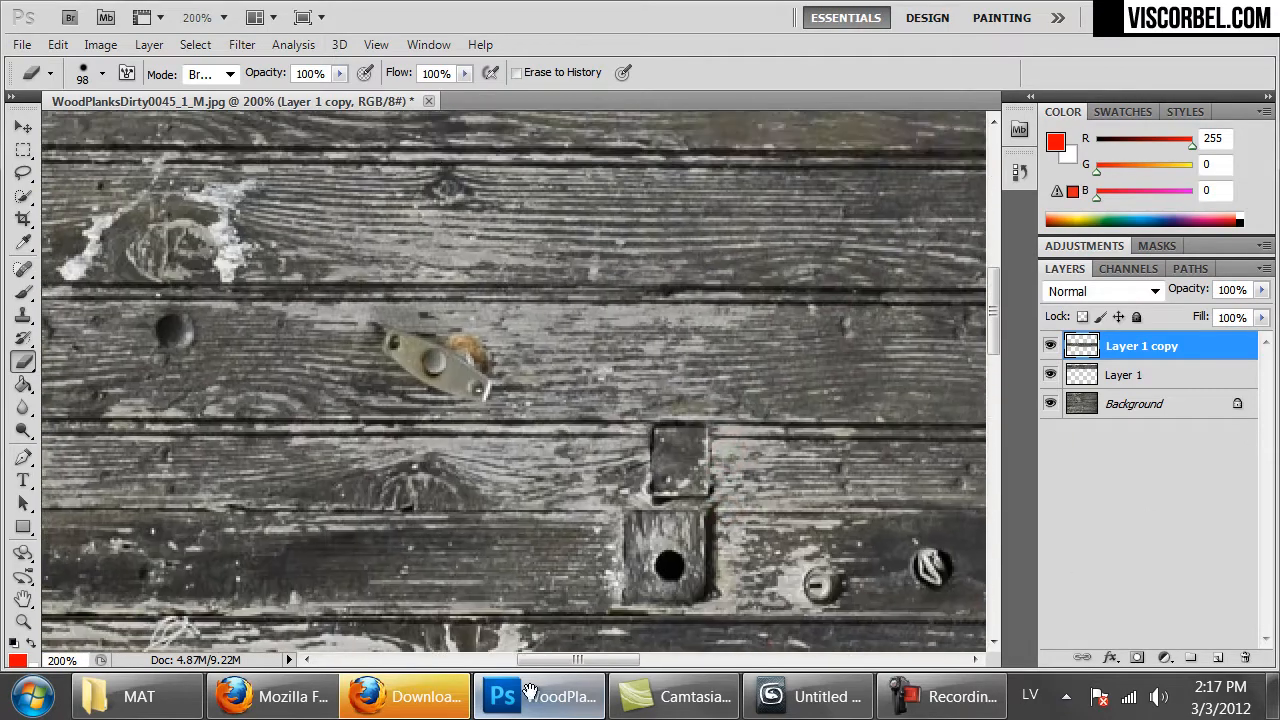
scroll(525, 618, "down", 3)
key("ctrl+minus")
key("ctrl+minus")
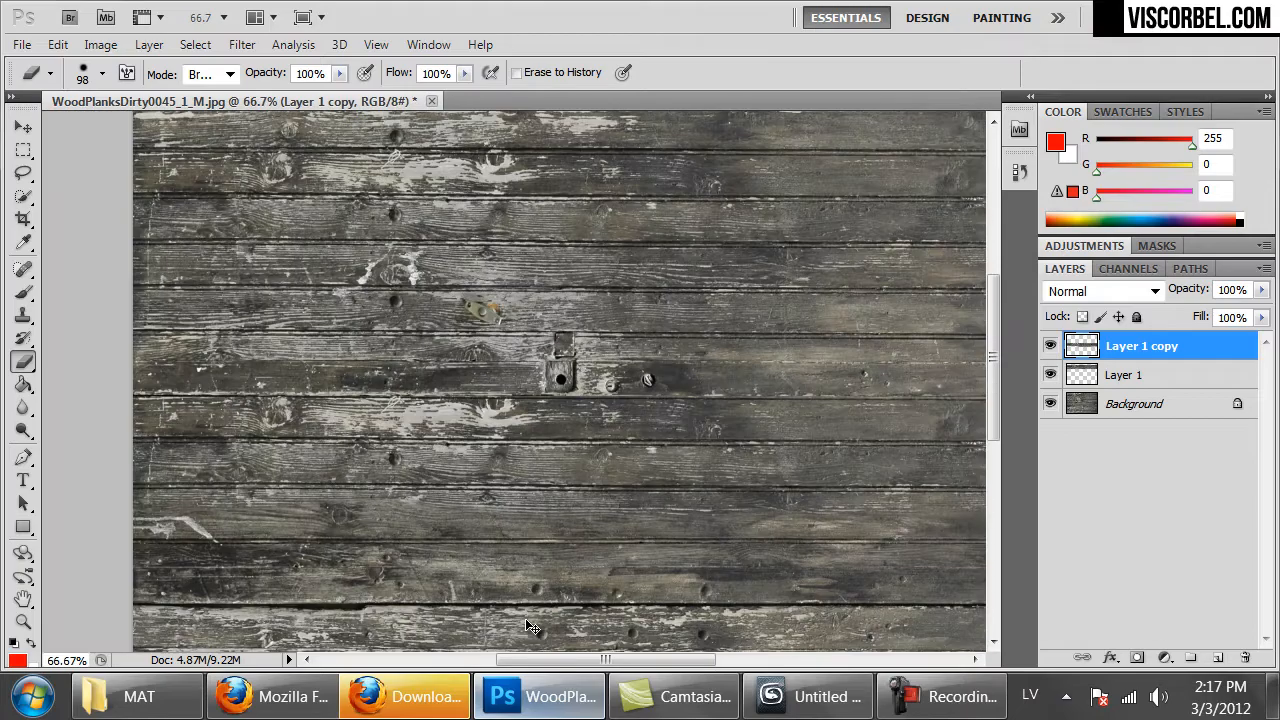
key("ctrl+minus")
key("ctrl+plus")
key("ctrl+plus")
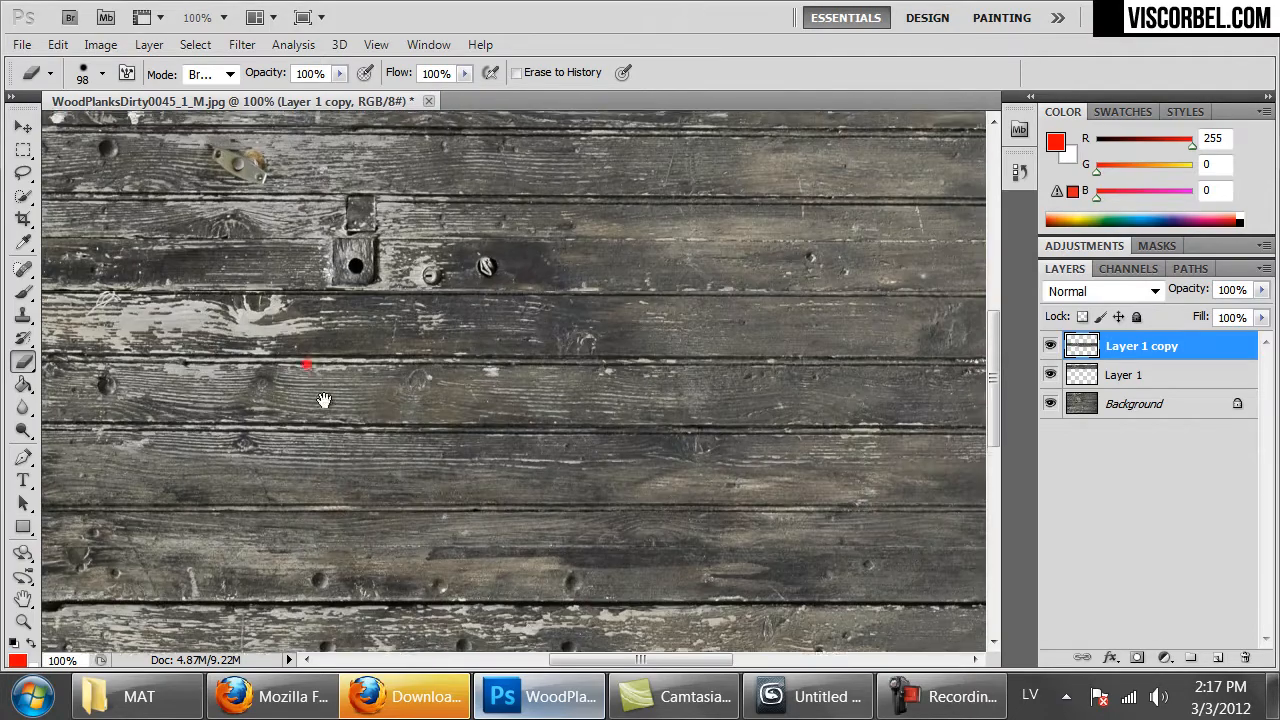
left_click_drag(296, 83, 484, 323)
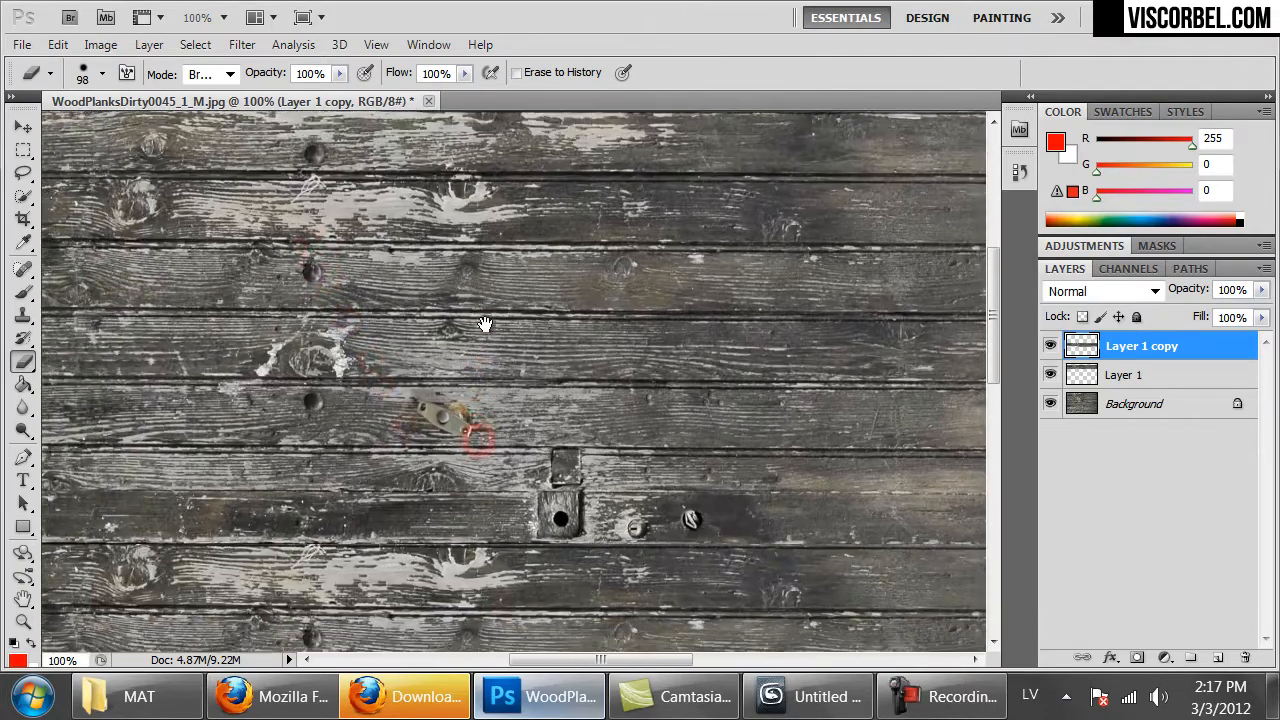
left_click_drag(480, 435, 317, 297)
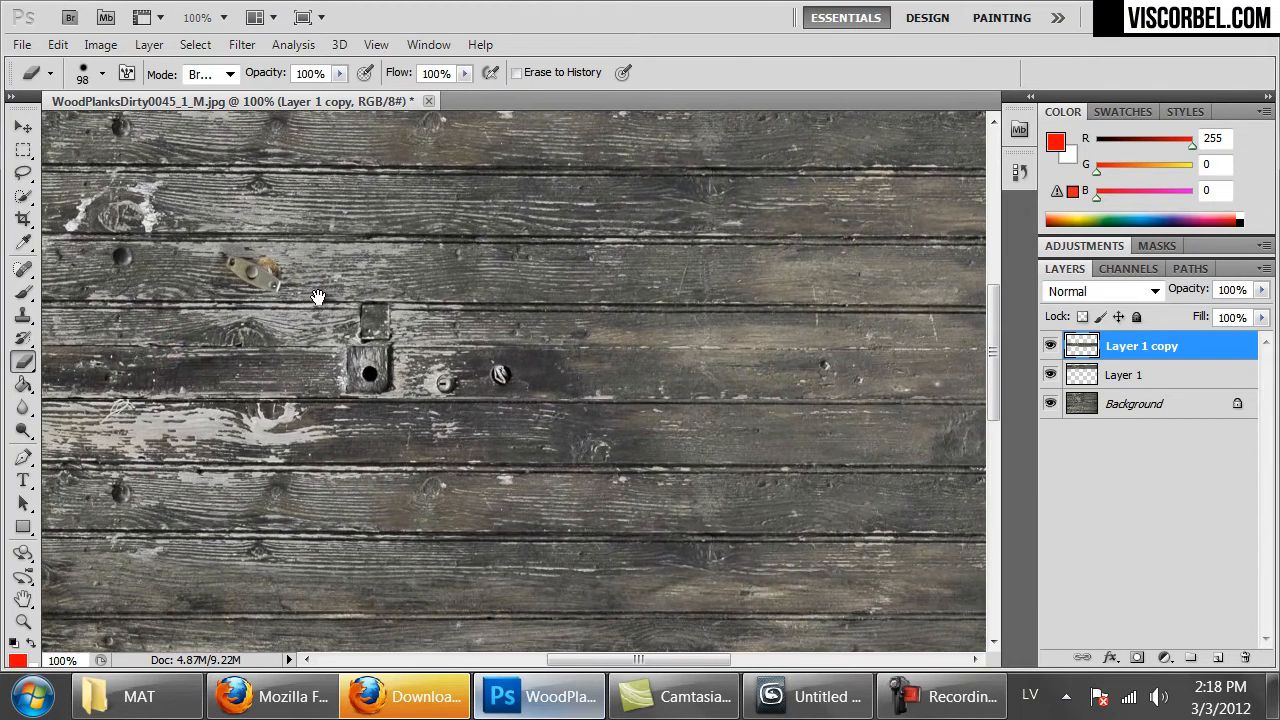
Using the Clone Stamp with a 10 px brush, cover the knot near the left end of the duplicated strip's upper plank
right_click(531, 411)
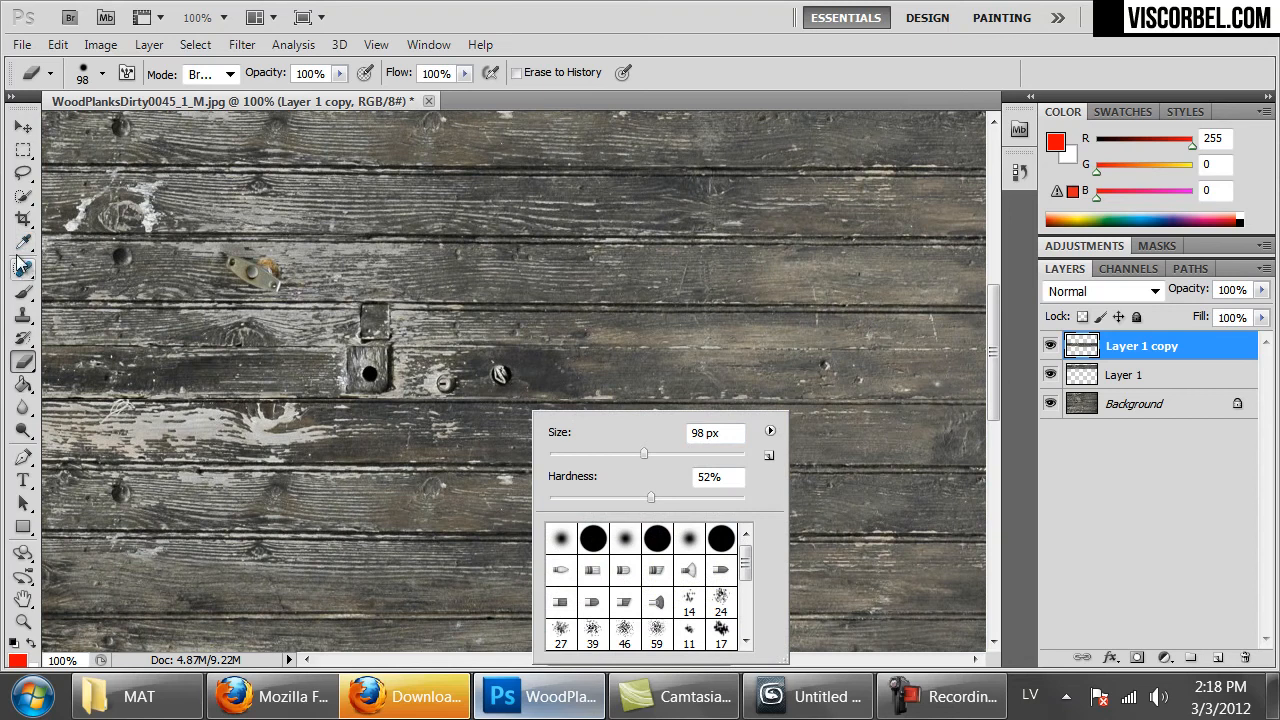
left_click(22, 313)
right_click(685, 411)
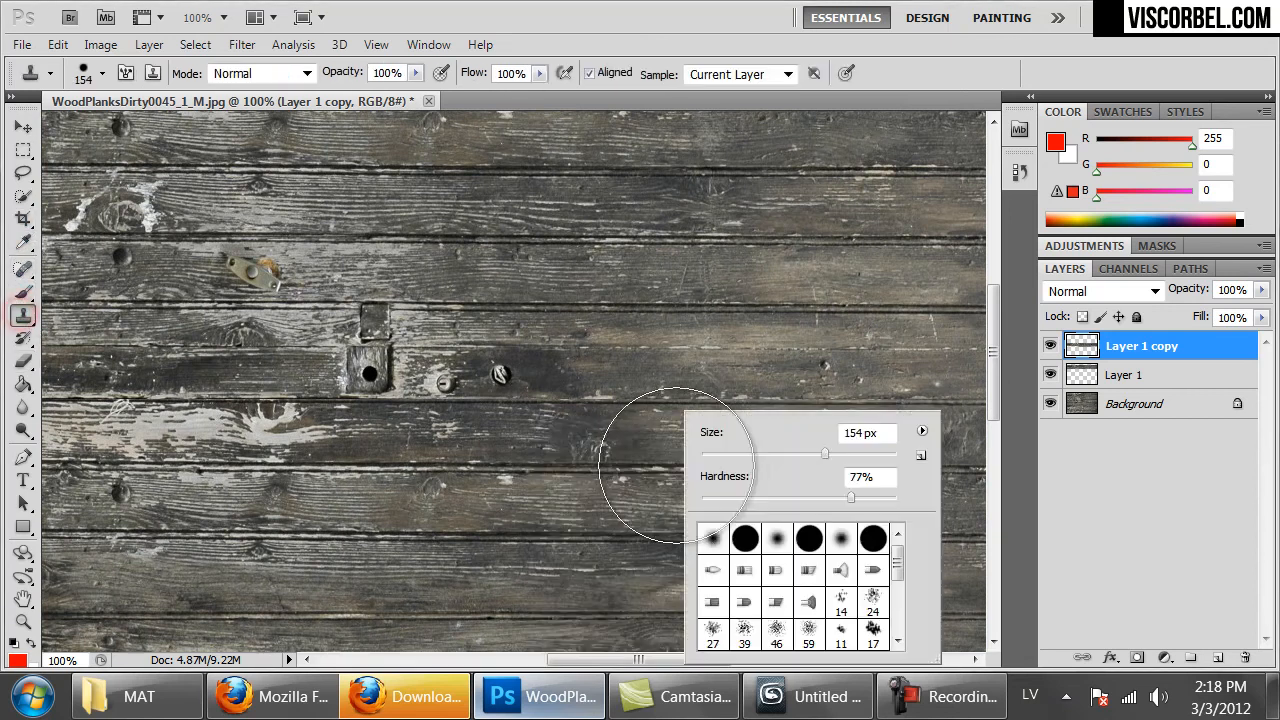
left_click_drag(760, 456, 729, 458)
left_click(645, 430)
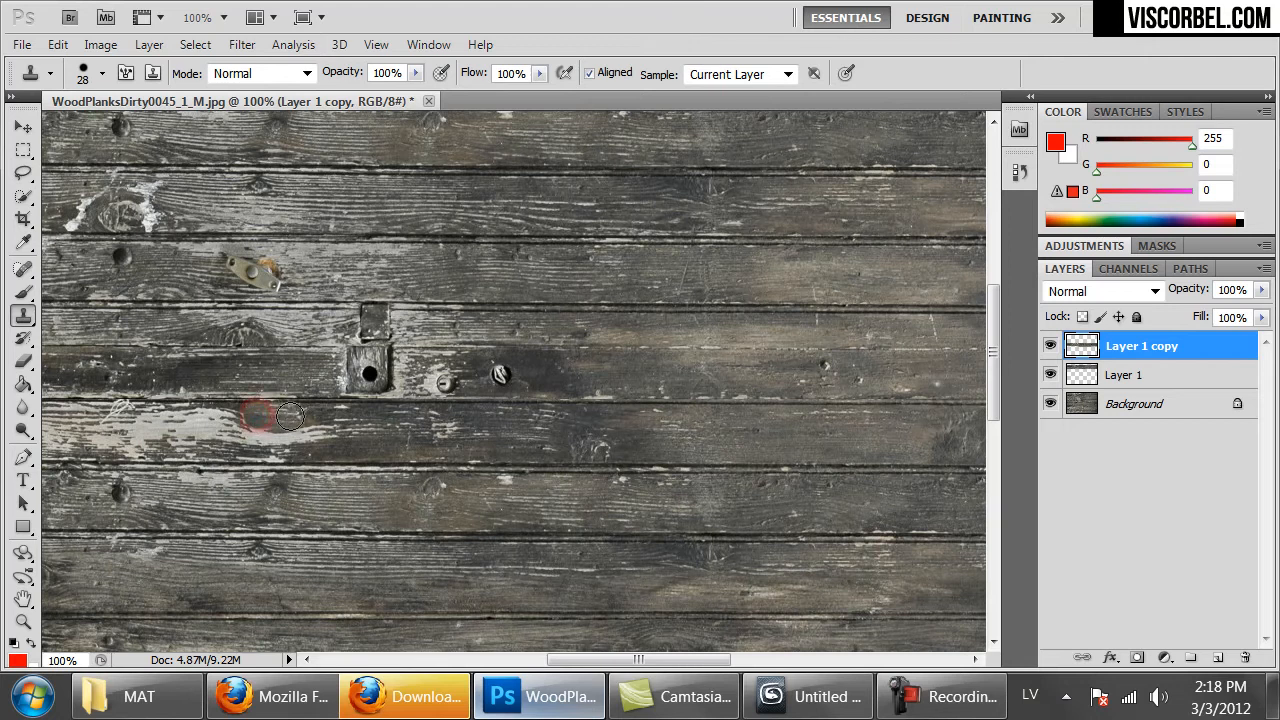
right_click(868, 424)
left_click_drag(906, 458, 901, 458)
left_click(614, 413)
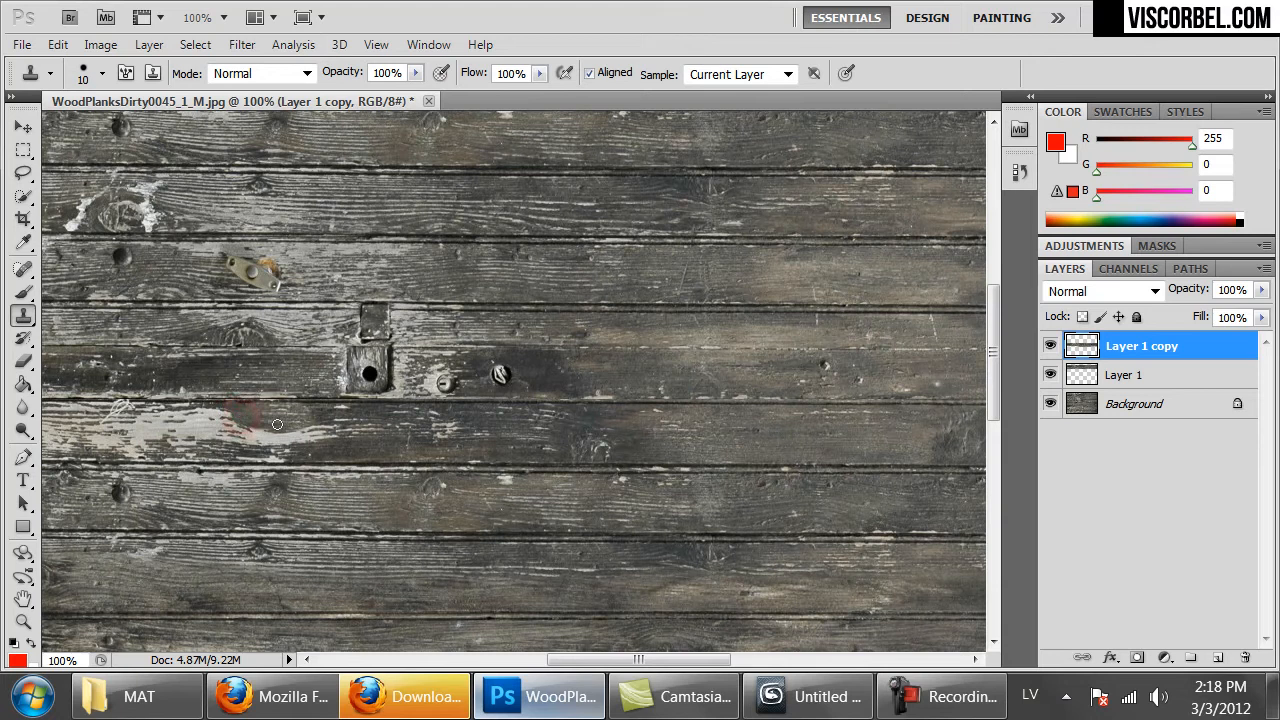
left_click_drag(469, 437, 863, 438)
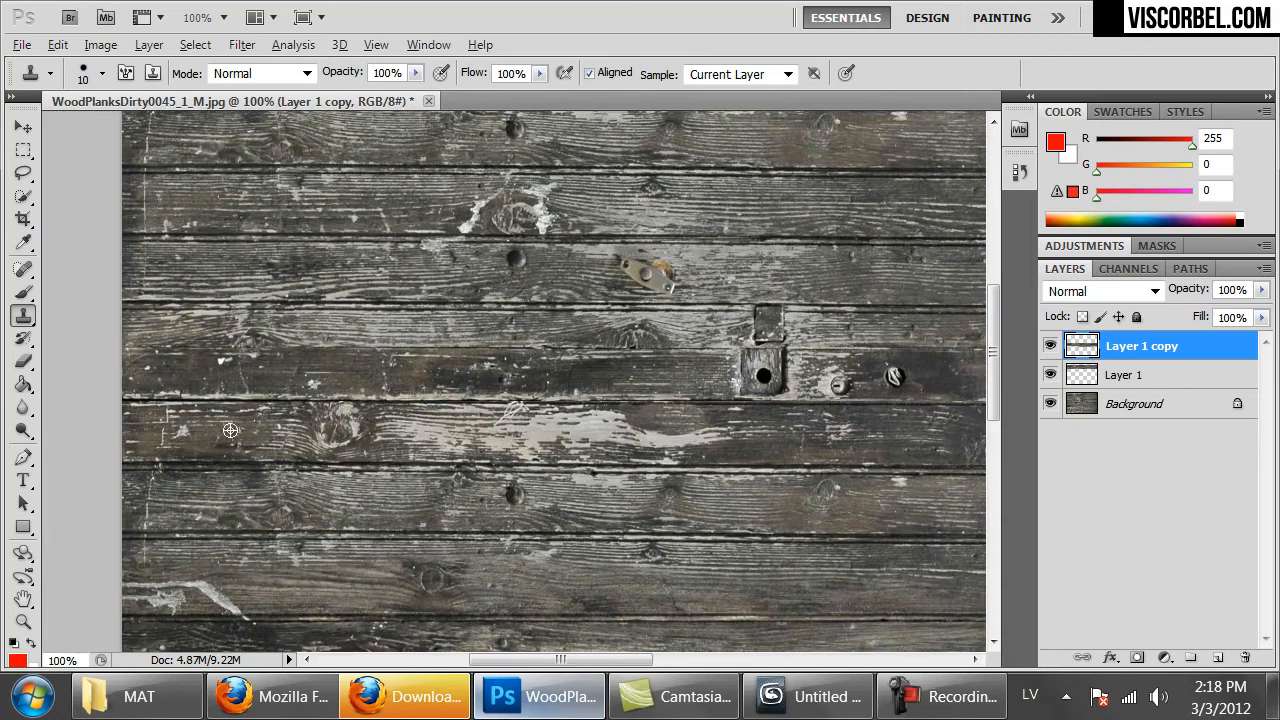
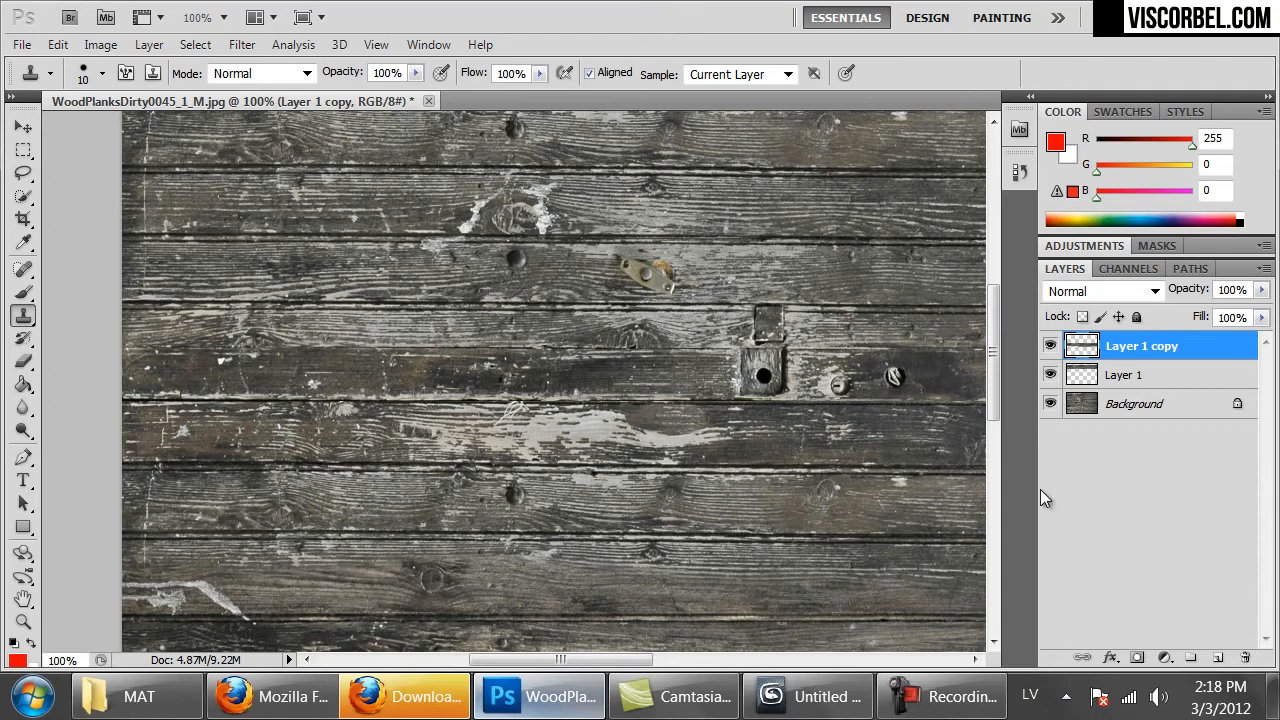
Examine the whole plank texture at several magnifications for visible seams and repeated details around the duplicated strip
key("ctrl+minus")
key("ctrl+minus")
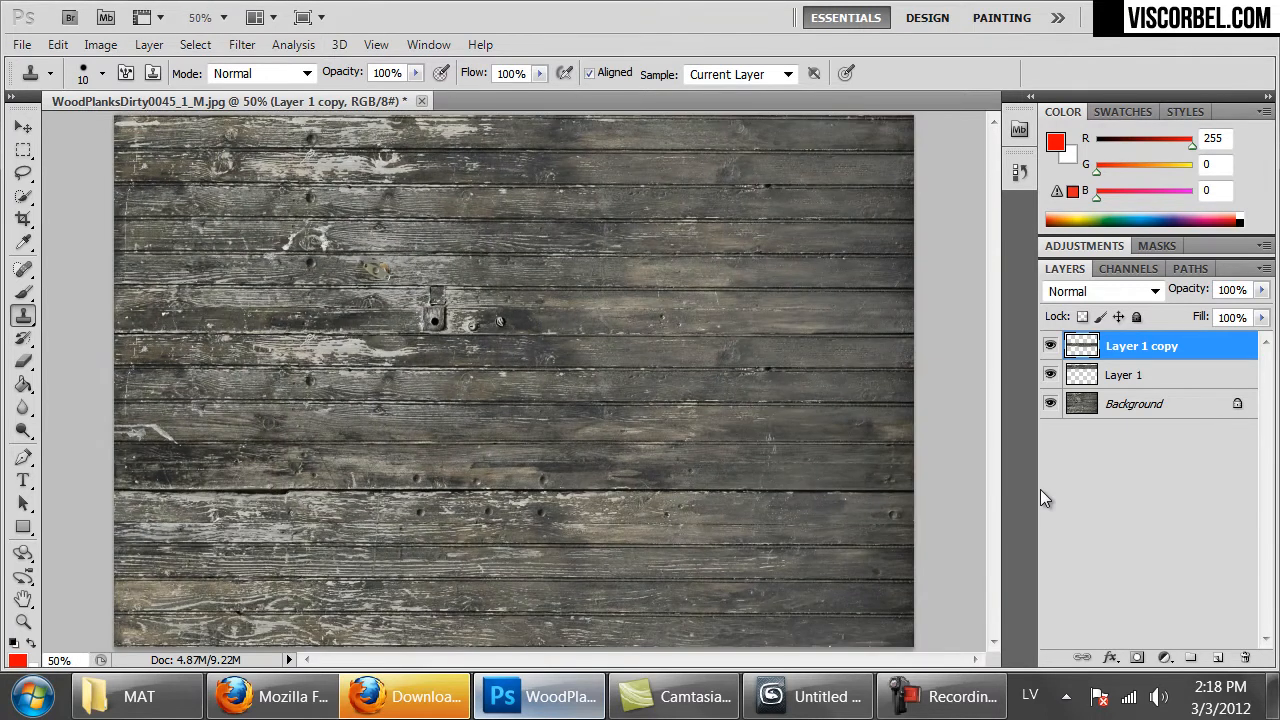
key("ctrl+minus")
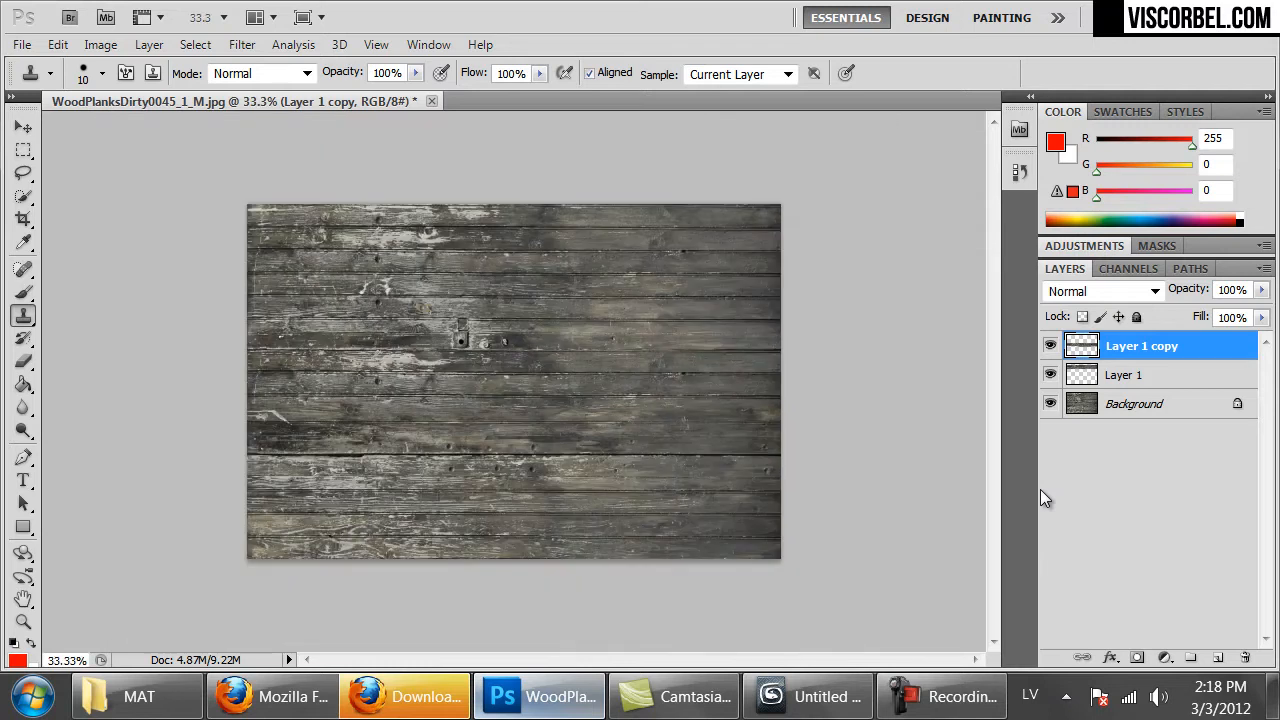
key("ctrl+plus")
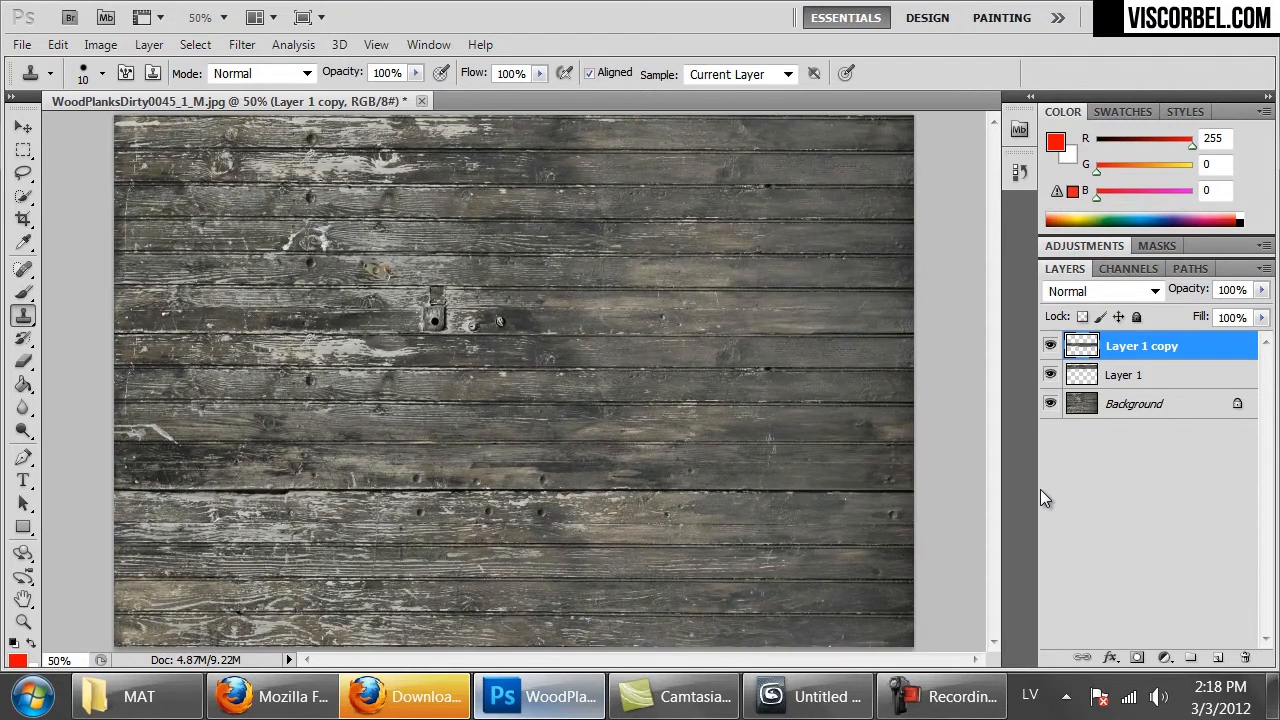
key("ctrl+plus")
key("ctrl+plus")
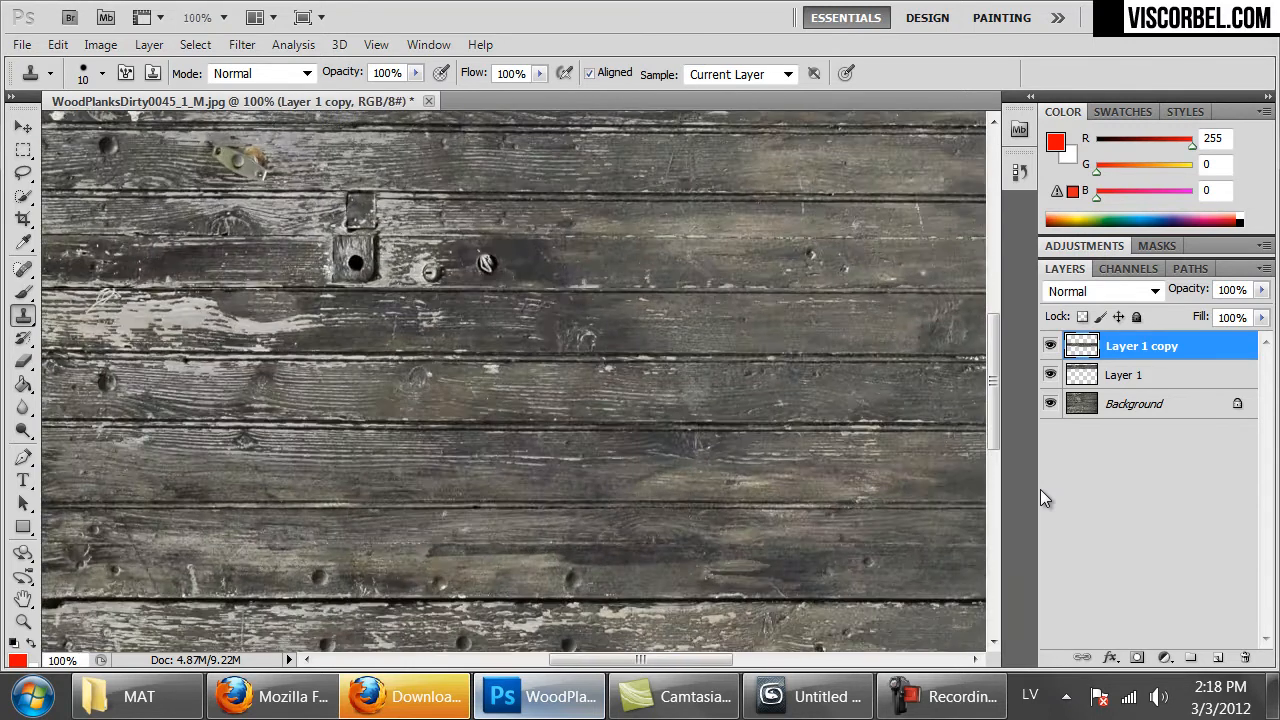
key("ctrl+minus")
key("ctrl+minus")
key("ctrl+minus")
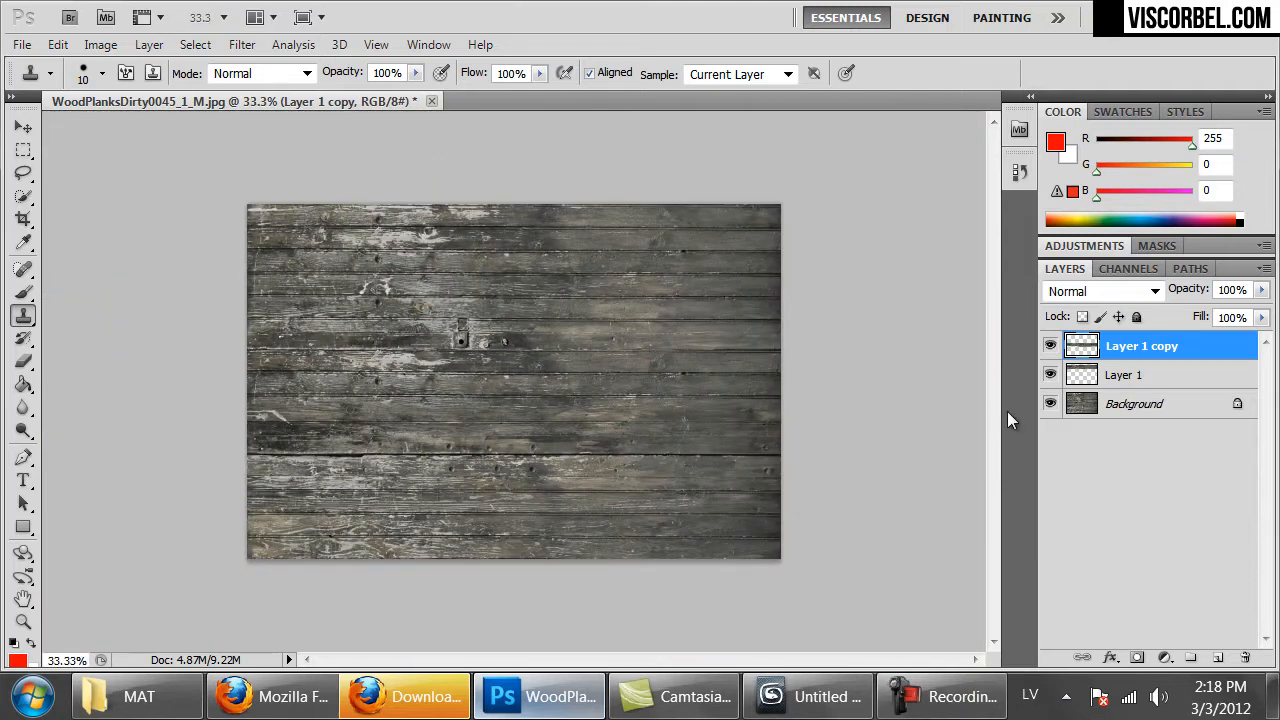
Merge the plank layers into the background and offset the whole image 795 pixels horizontally and 0 vertically with Wrap Around
key("ctrl+e")
key("ctrl+e")
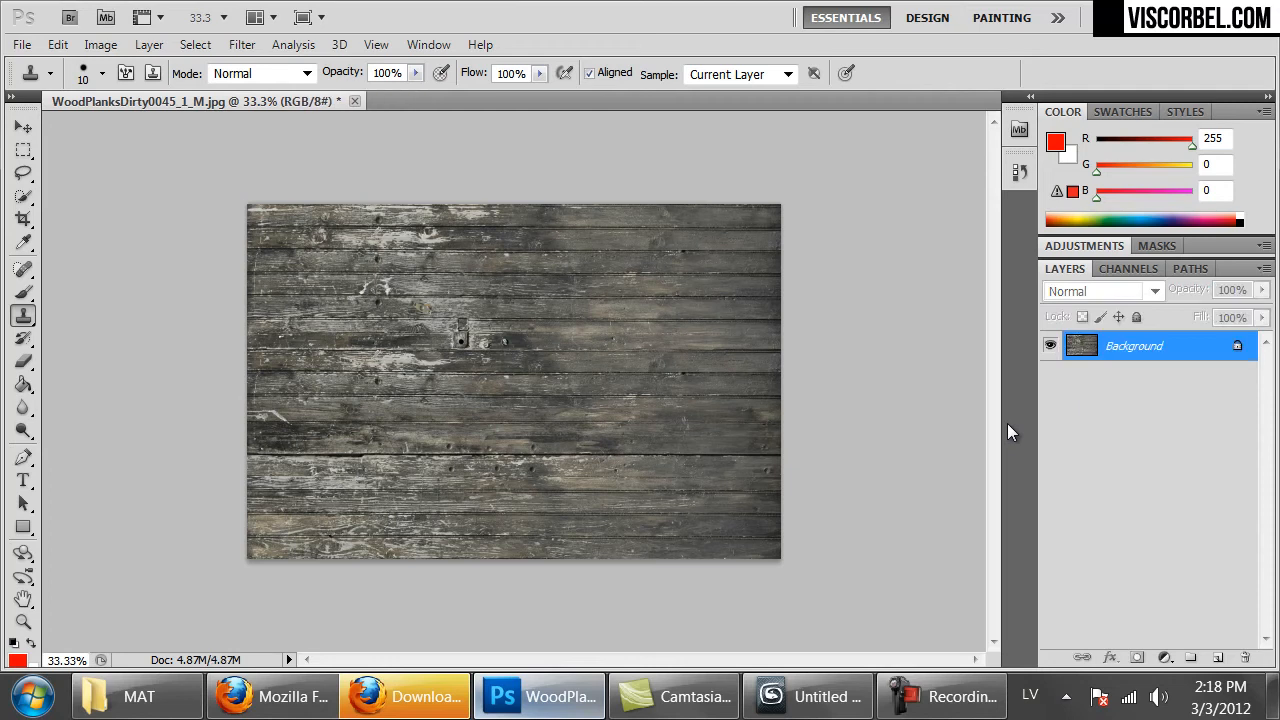
key("ctrl+a")
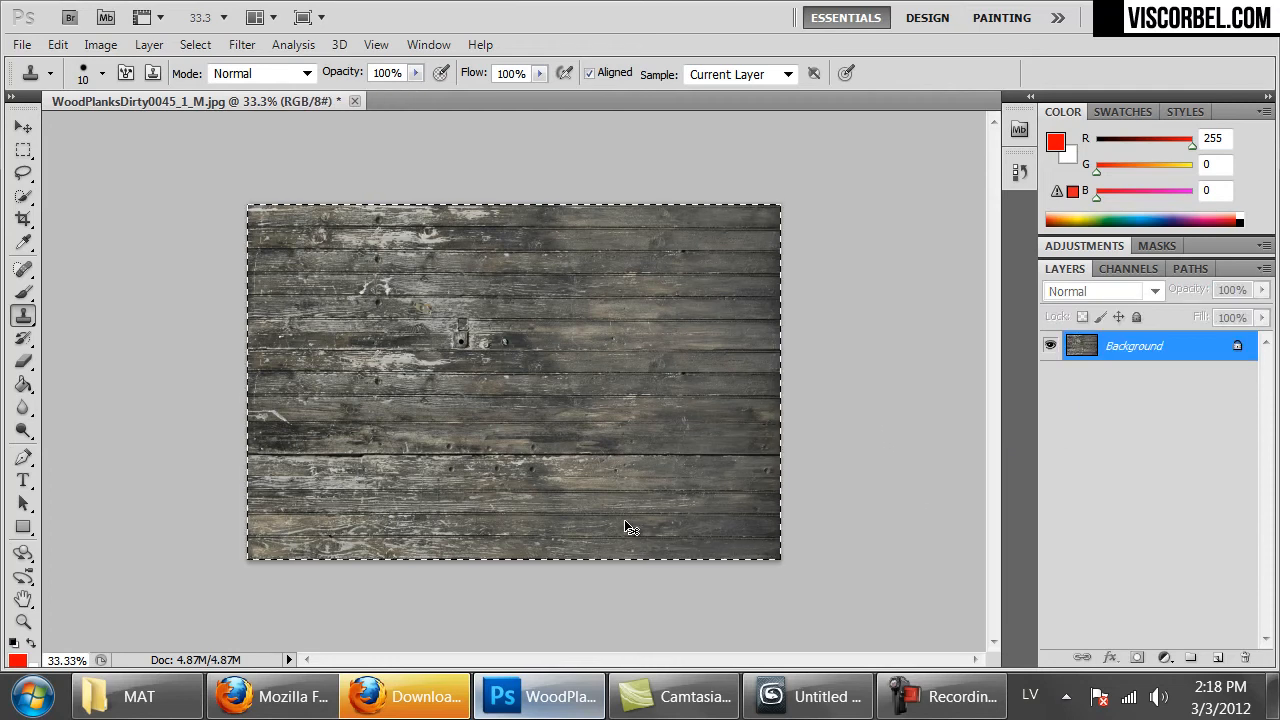
left_click(241, 45)
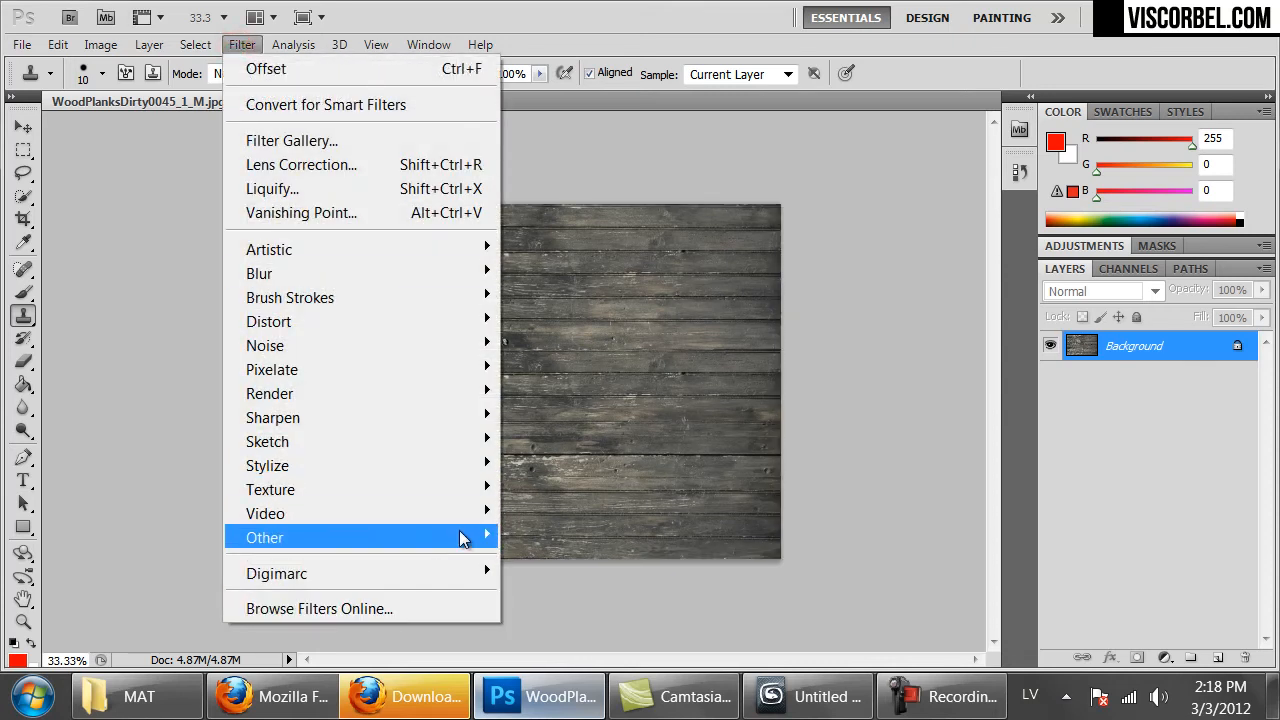
mouse_move(466, 536)
left_click(542, 632)
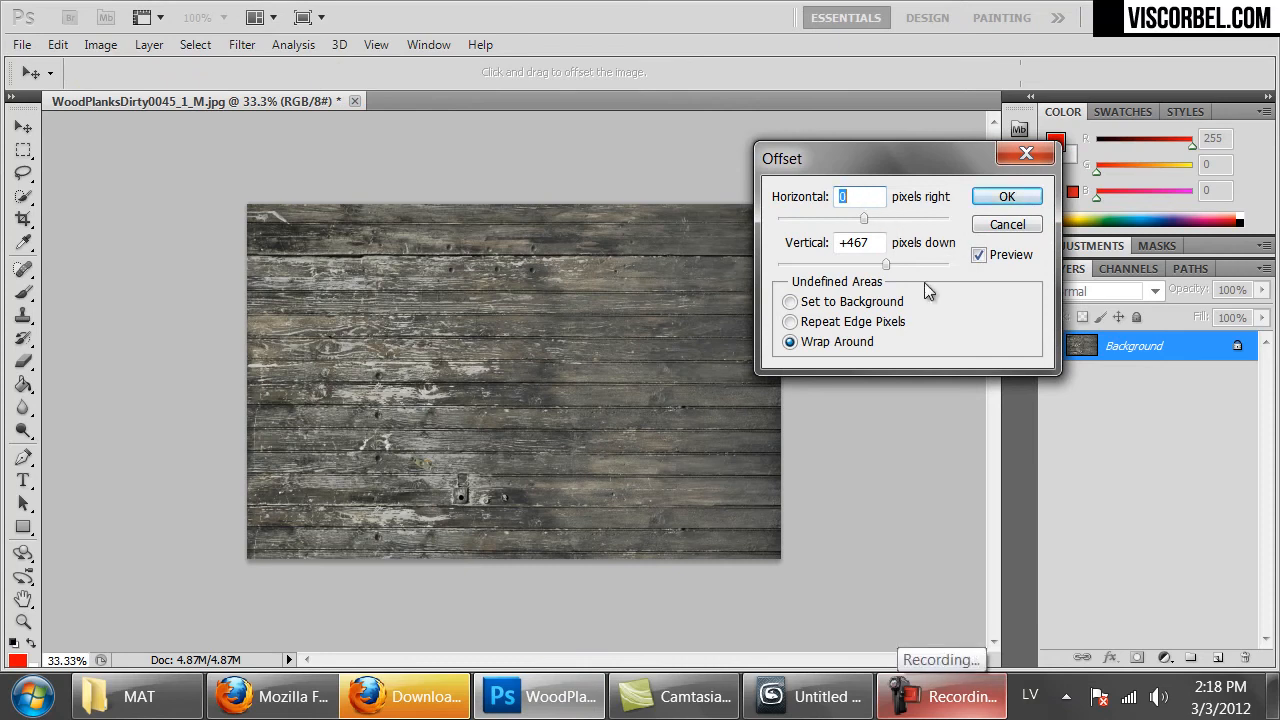
left_click_drag(877, 250, 808, 243)
type("0")
left_click(860, 203)
left_click_drag(872, 217, 889, 221)
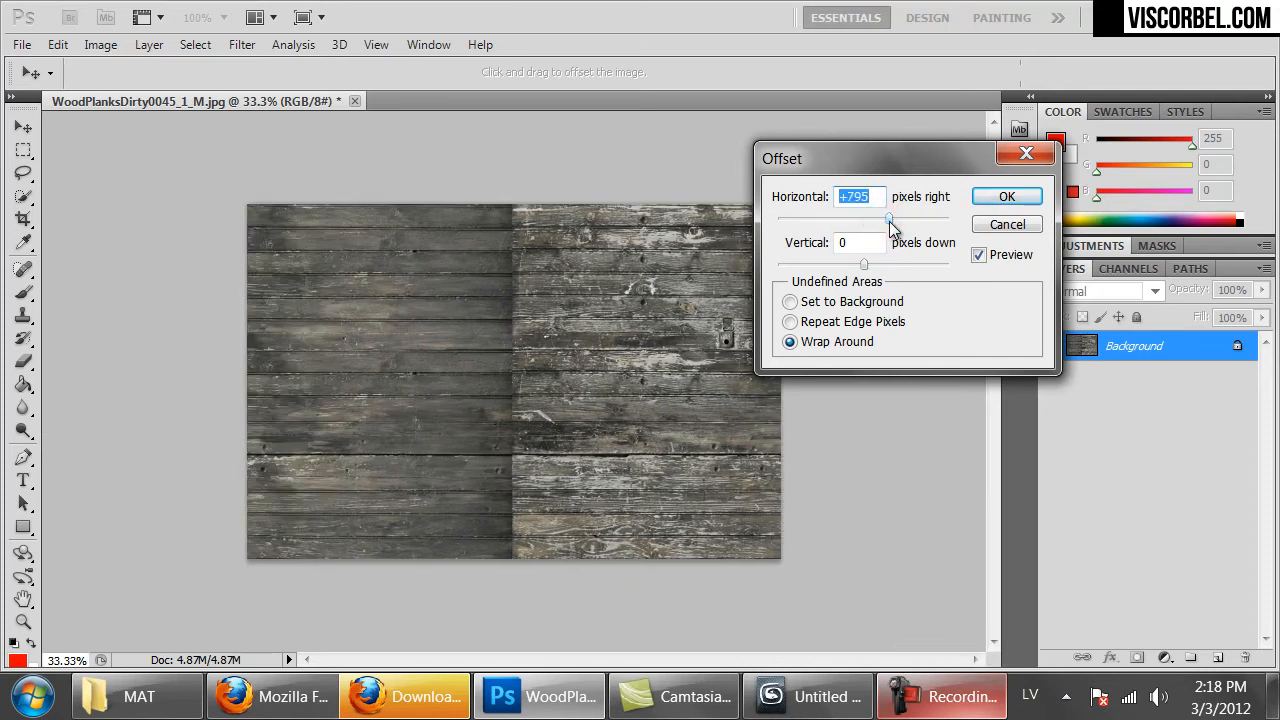
left_click(1007, 196)
Copy a full-height strip of the darker planks to a new layer and place it over the vertical seam
key("s")
key("ctrl+a")
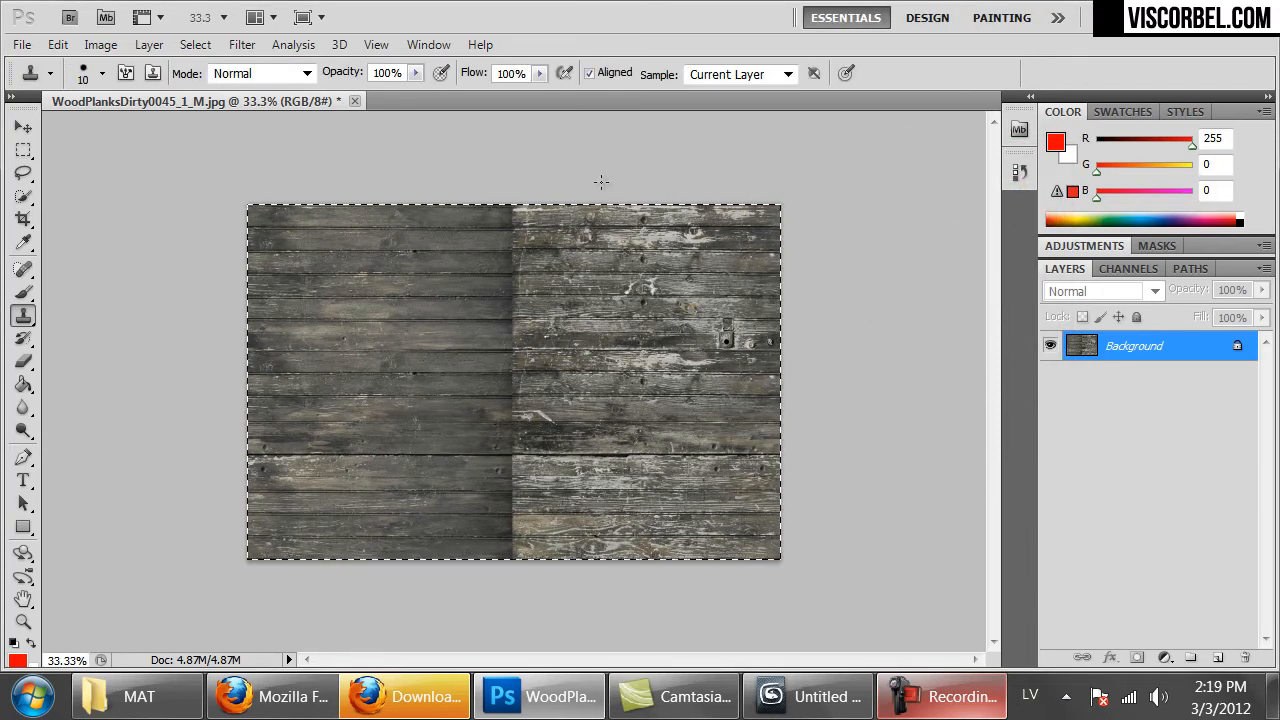
key("m")
left_click(524, 177)
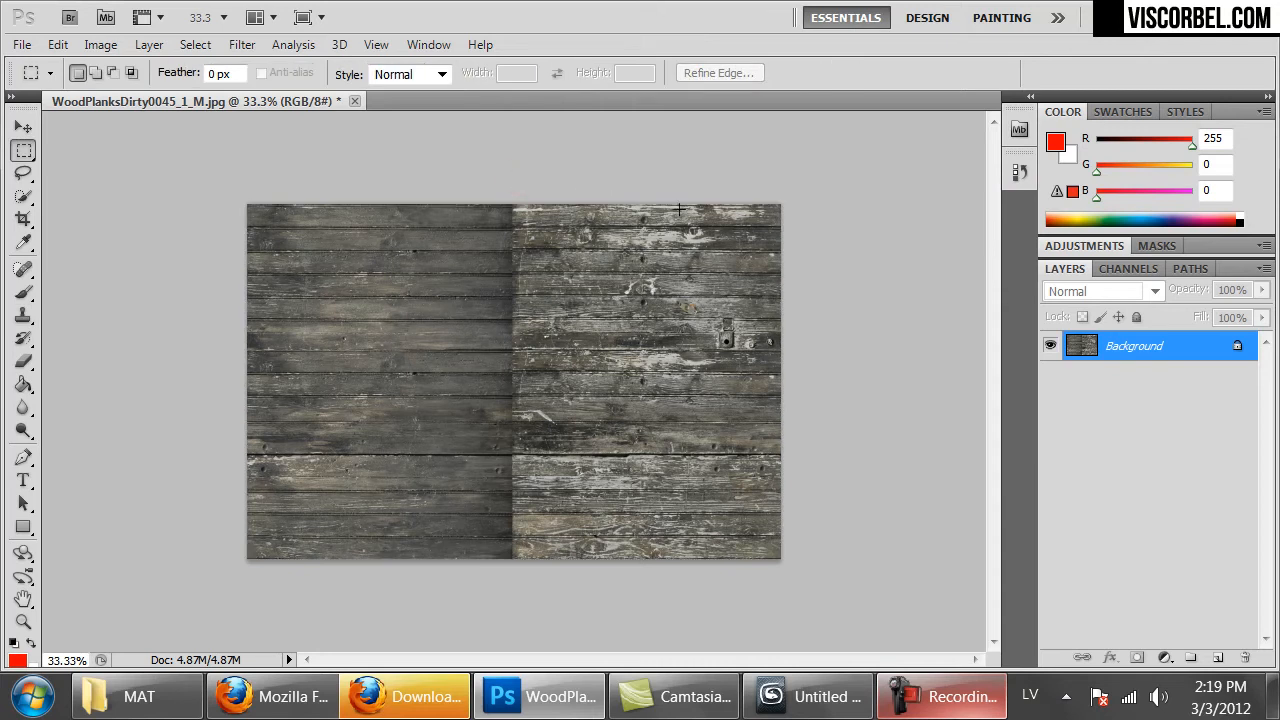
left_click_drag(388, 426, 397, 646)
key("ctrl+j")
left_click_drag(320, 366, 502, 397)
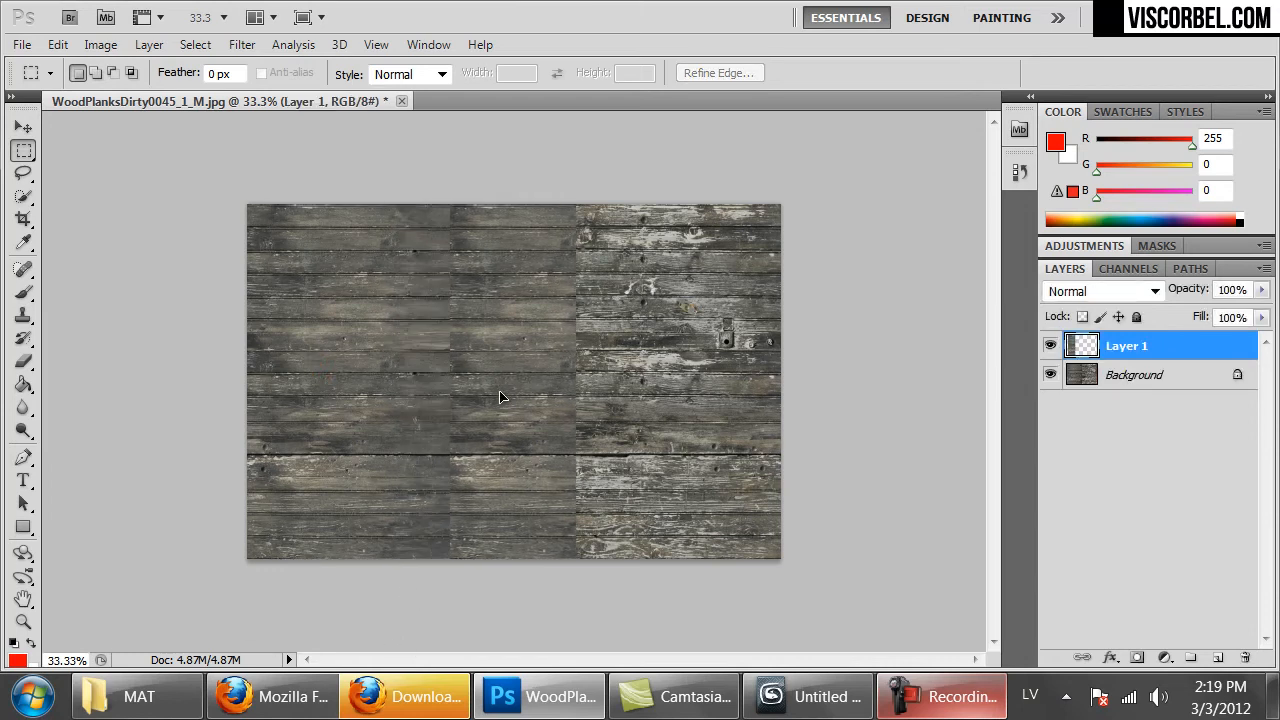
Widen the copied strip on both sides of the seam with Free Transform
right_click(540, 333)
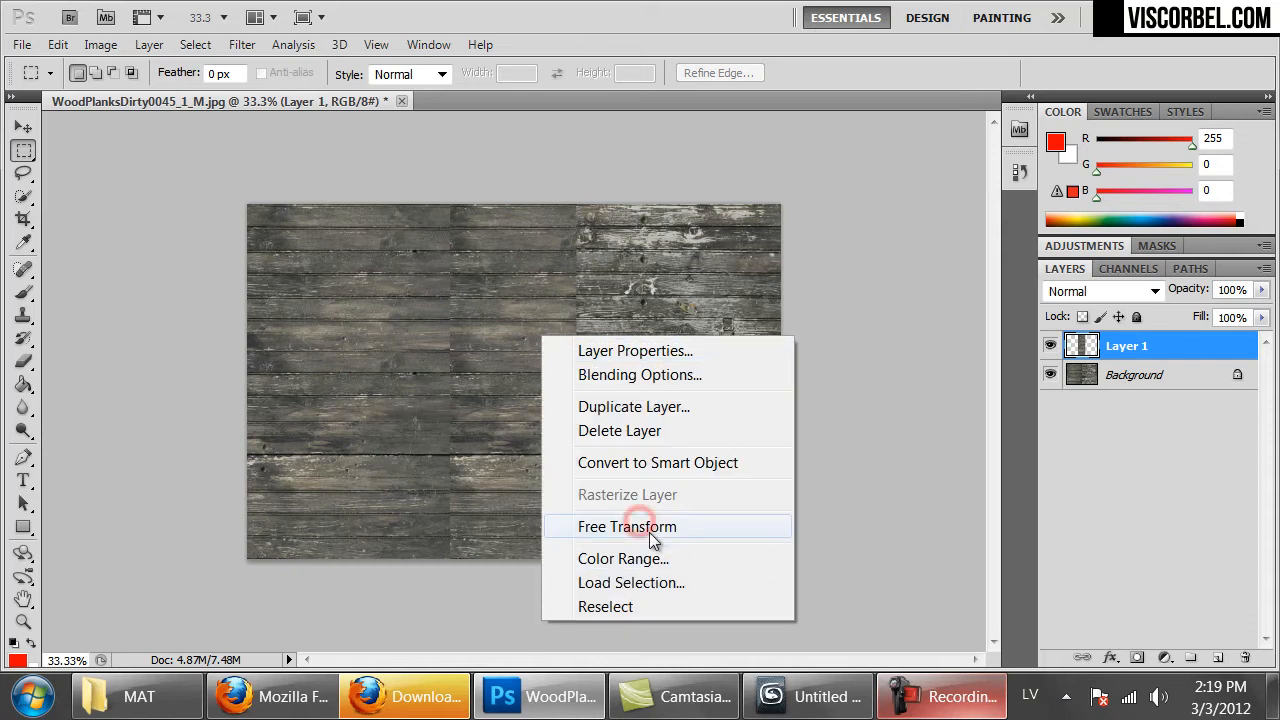
left_click(652, 530)
left_click_drag(578, 380, 614, 381)
key("Return")
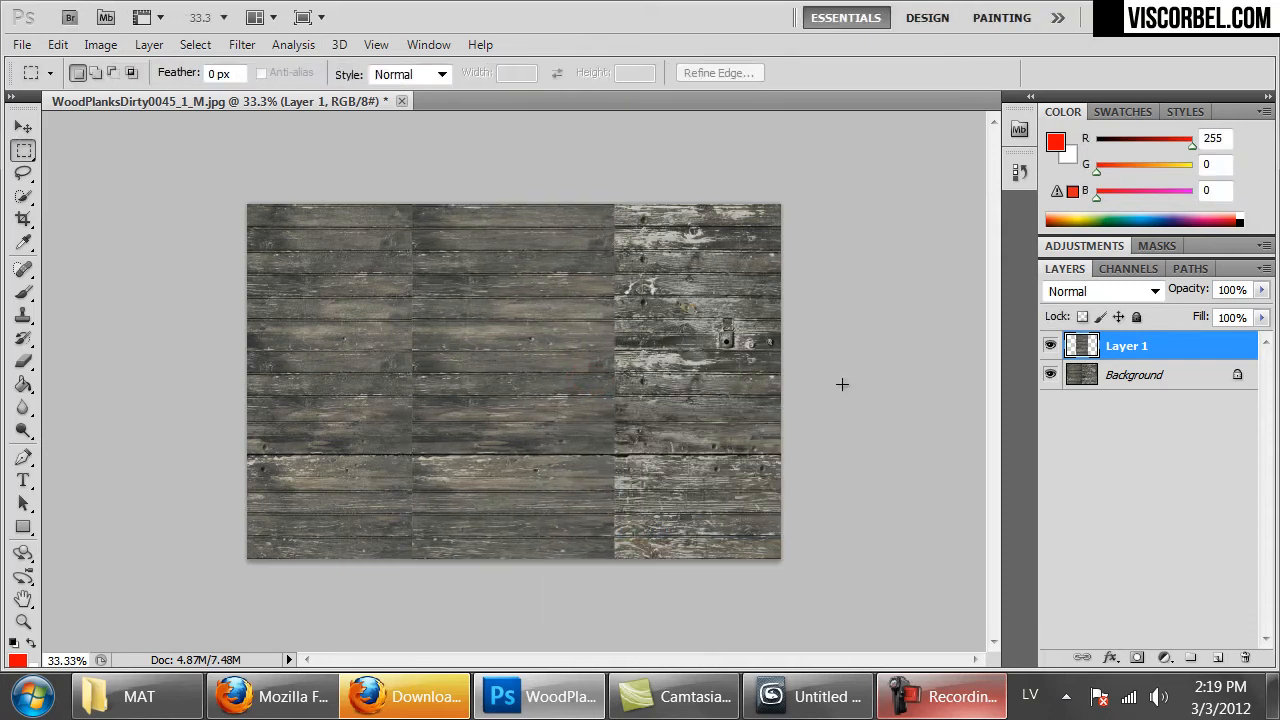
Set the Eraser to 180 px with 42% hardness and erase along the copied strip's edge facing the lighter planks
key("ctrl+plus")
key("ctrl+minus")
key("r")
key("e")
right_click(690, 214)
left_click_drag(803, 259, 788, 259)
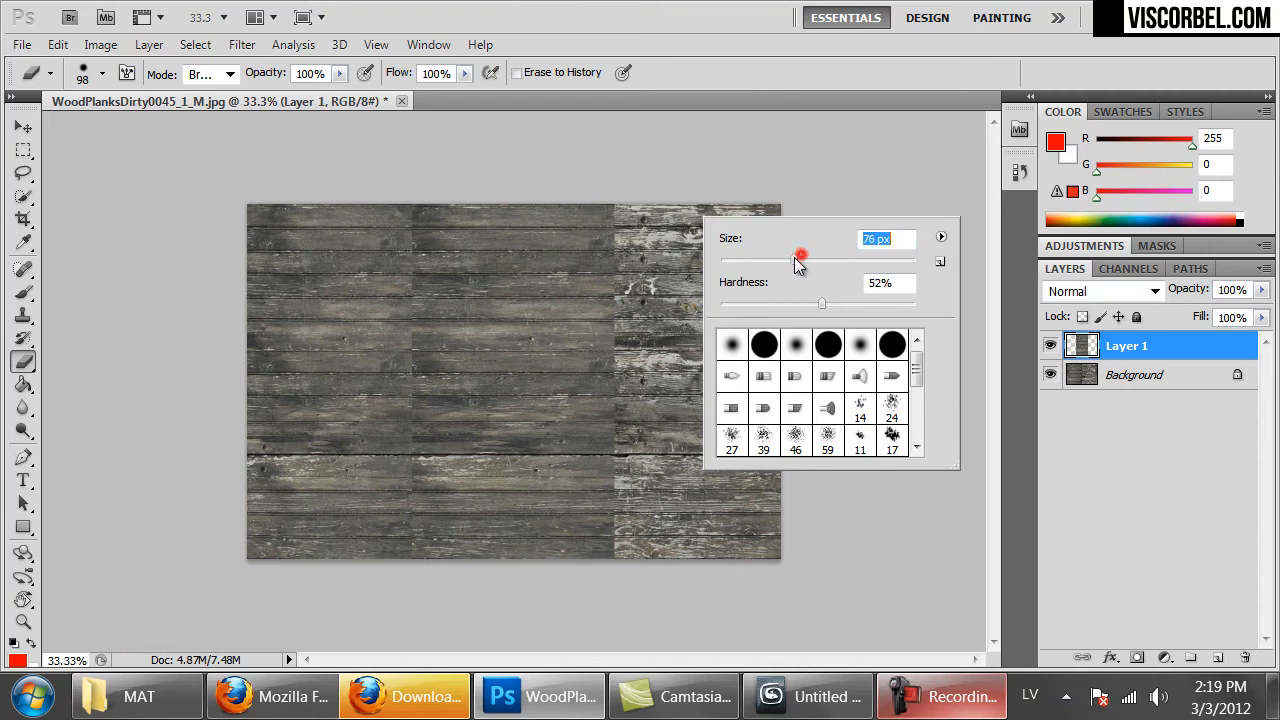
type("180")
key("Tab")
left_click(617, 211)
mouse_move(650, 238)
left_mouse_down()
mouse_move(617, 274)
mouse_move(633, 400)
mouse_move(654, 447)
mouse_move(600, 575)
mouse_move(593, 640)
left_mouse_up()
Enlarge the Eraser to 618 px and soften both vertical edges of the copied strip into the surrounding planks
right_click(367, 274)
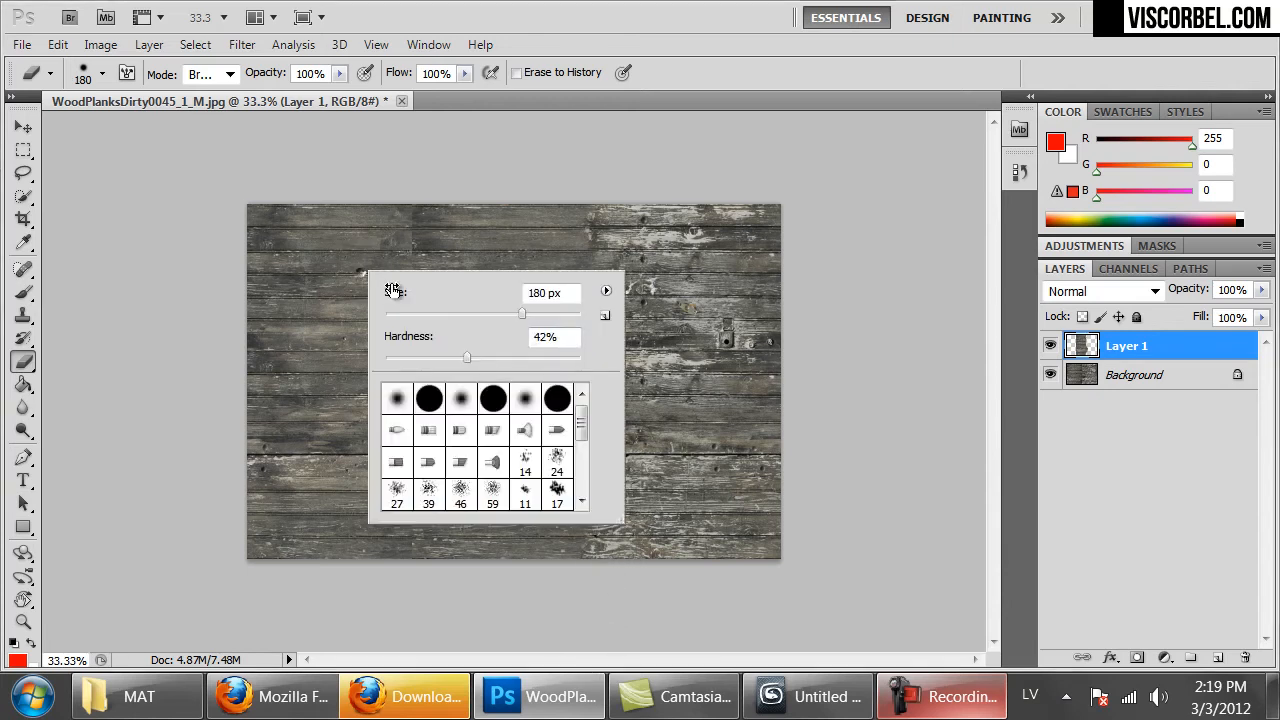
left_click(563, 314)
left_click(366, 196)
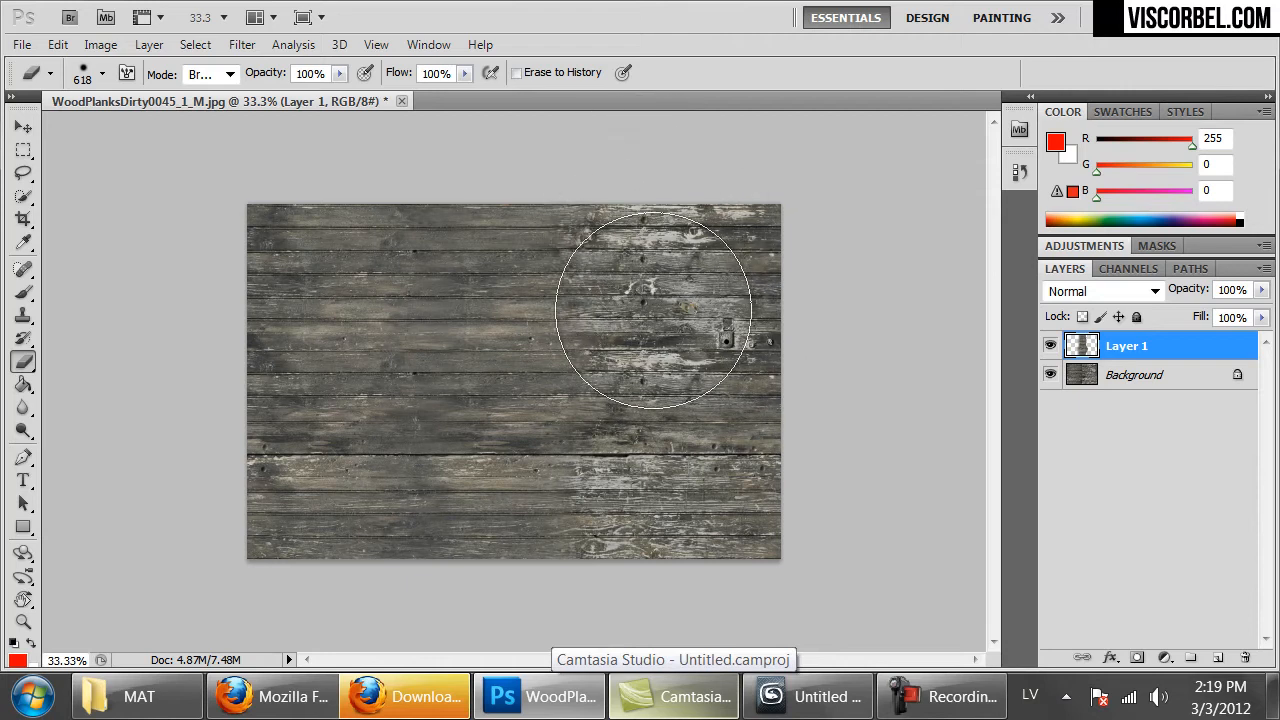
left_click(606, 376)
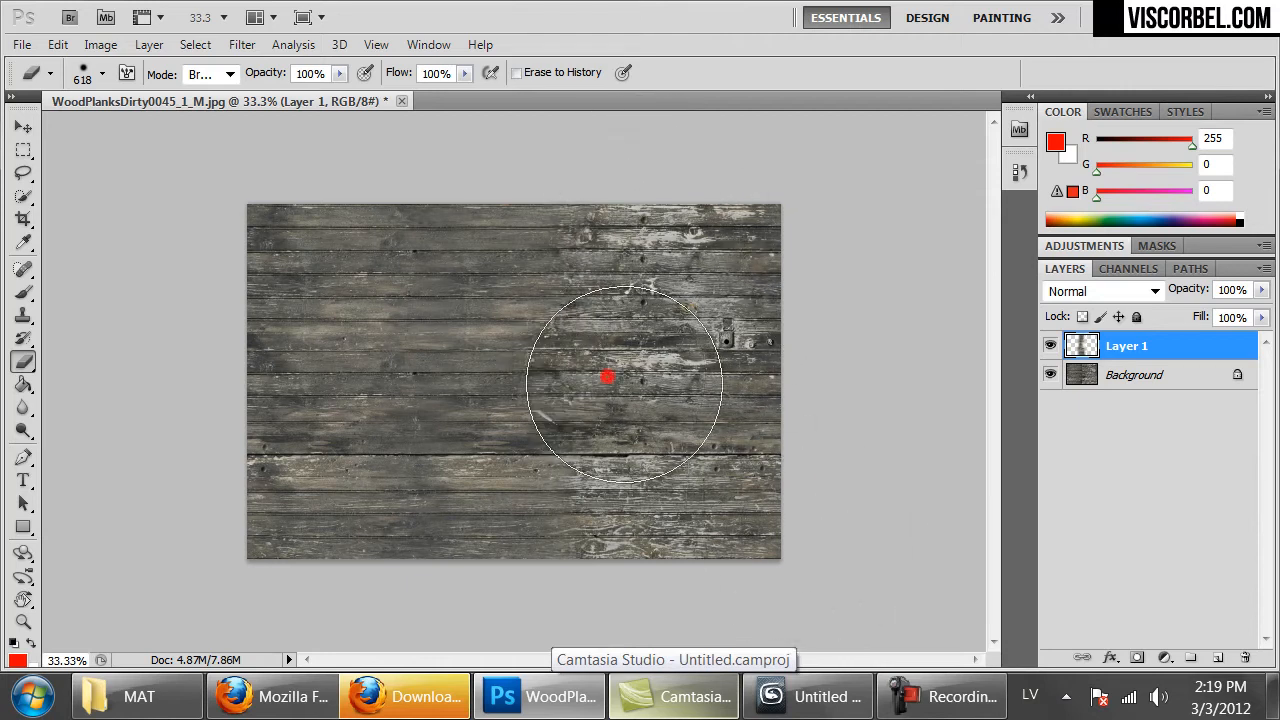
left_click(332, 407)
left_click(349, 362)
left_click(341, 215)
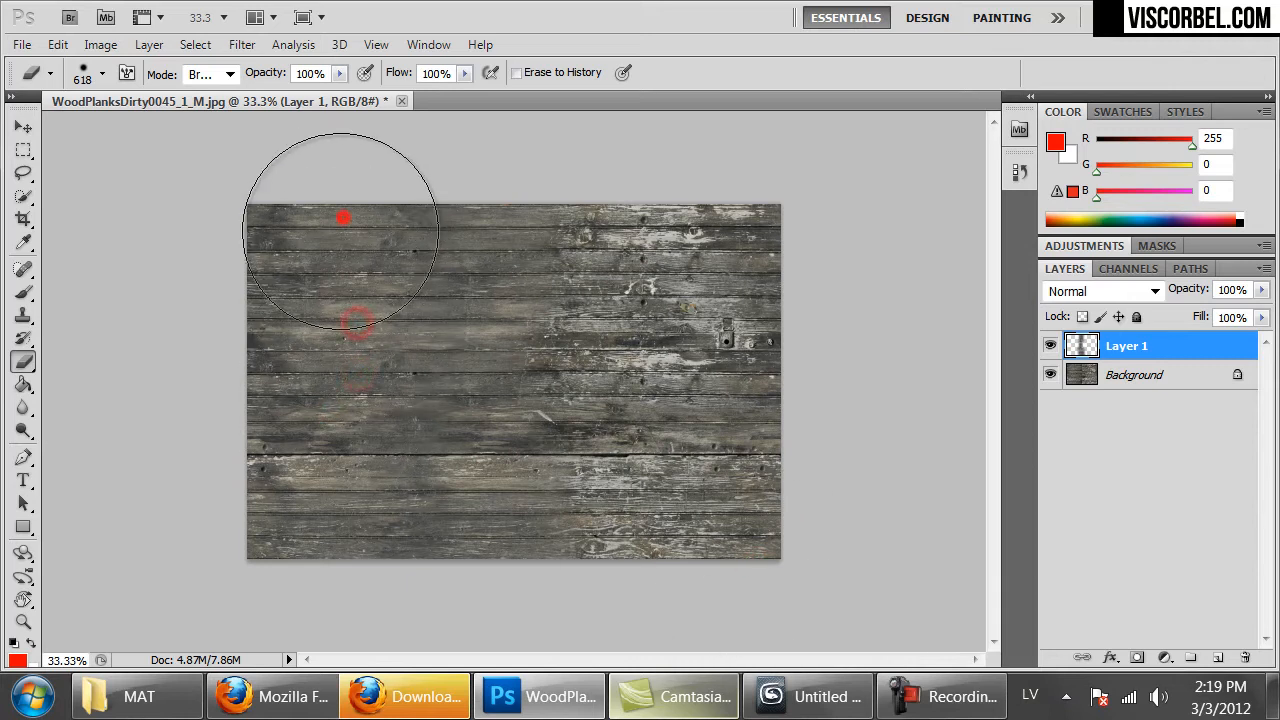
left_click(340, 536)
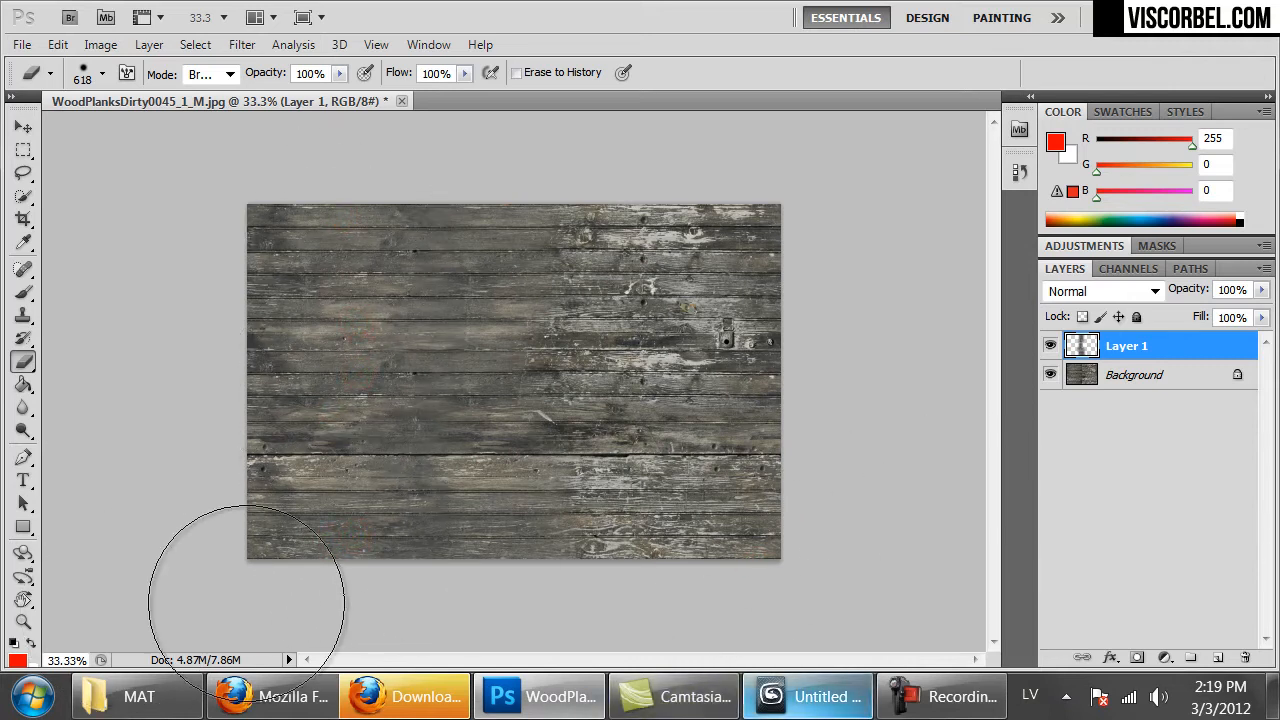
left_click(403, 588)
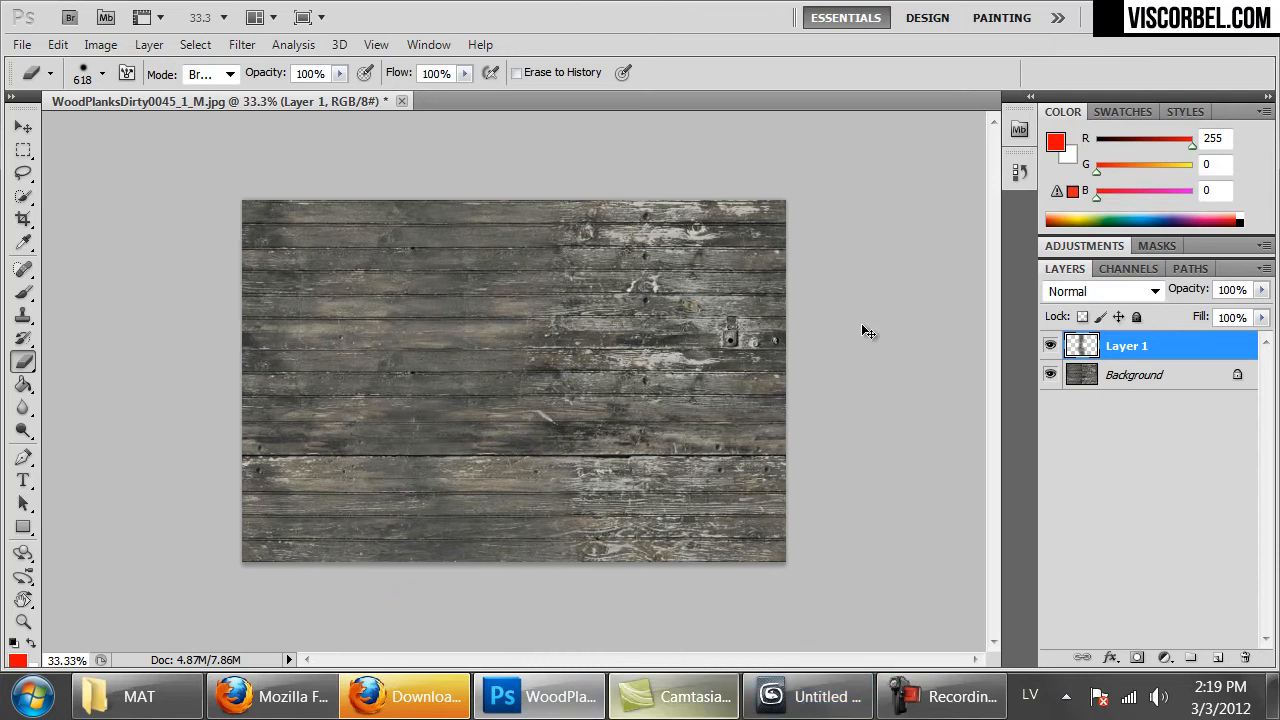
Compare the texture with and without the blended strip, and merge the strip layer into the background
key("ctrl+plus")
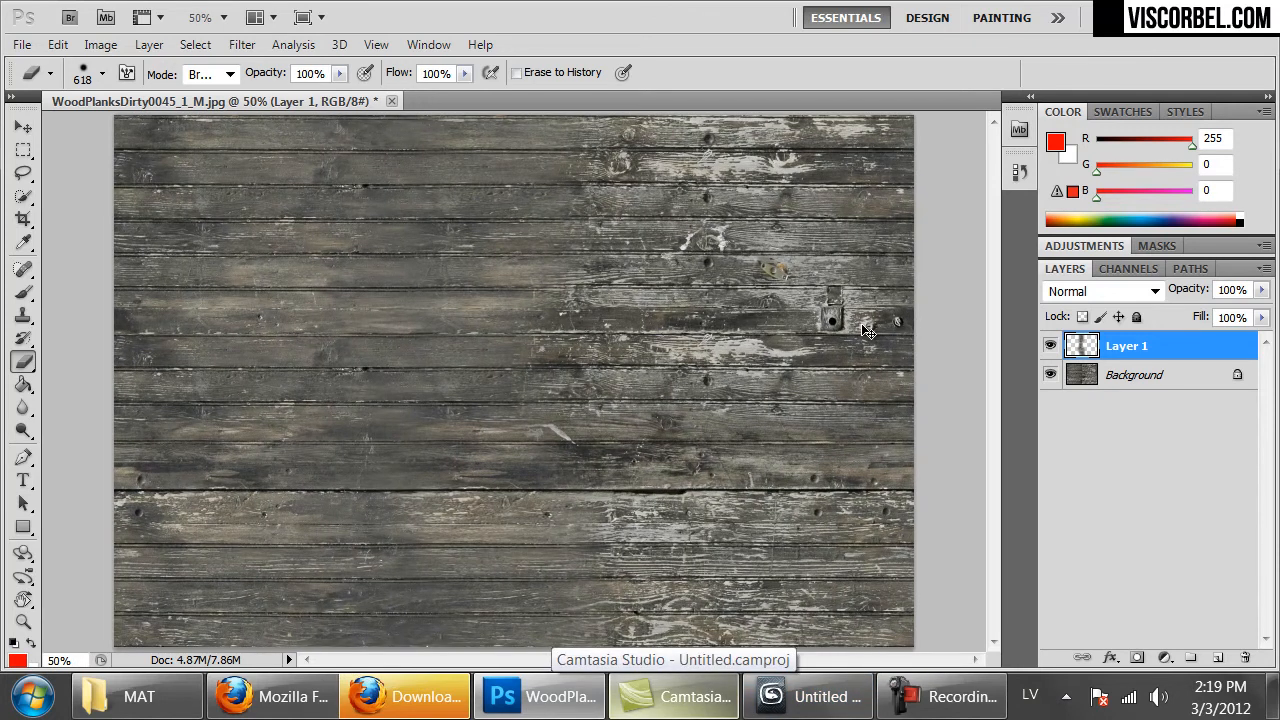
key("ctrl+minus")
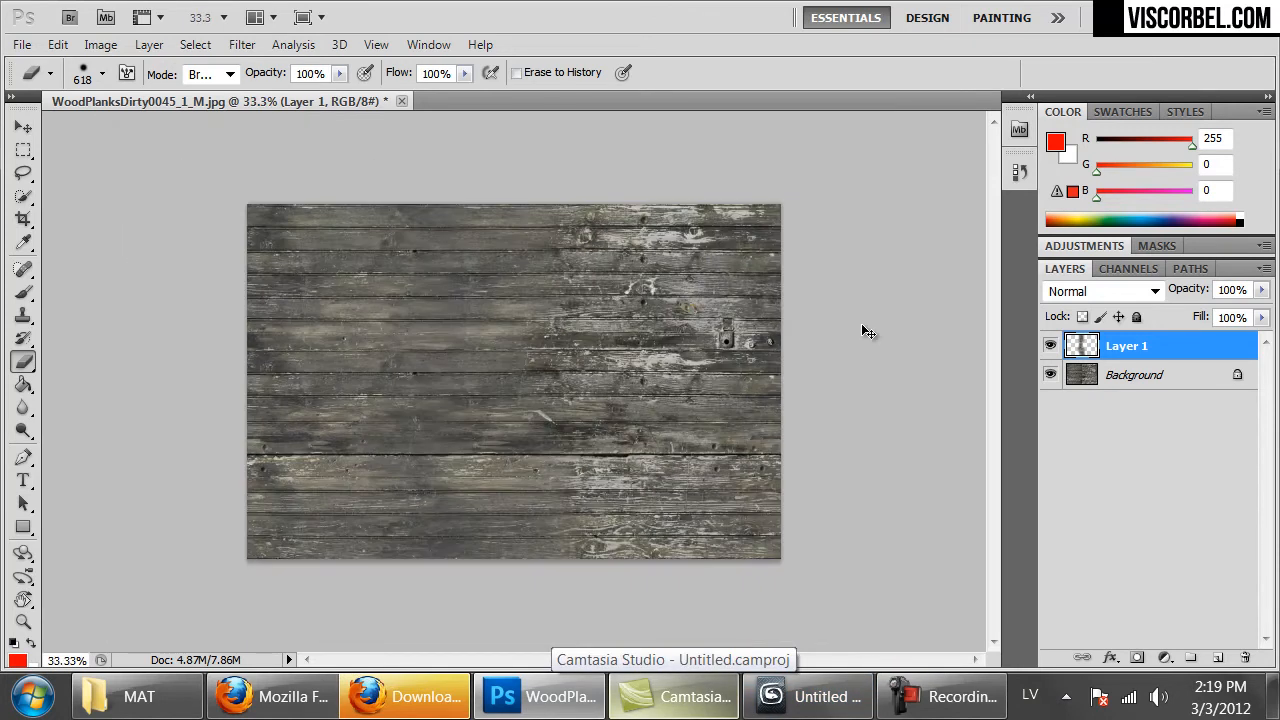
left_click(1050, 346)
left_click(1050, 346)
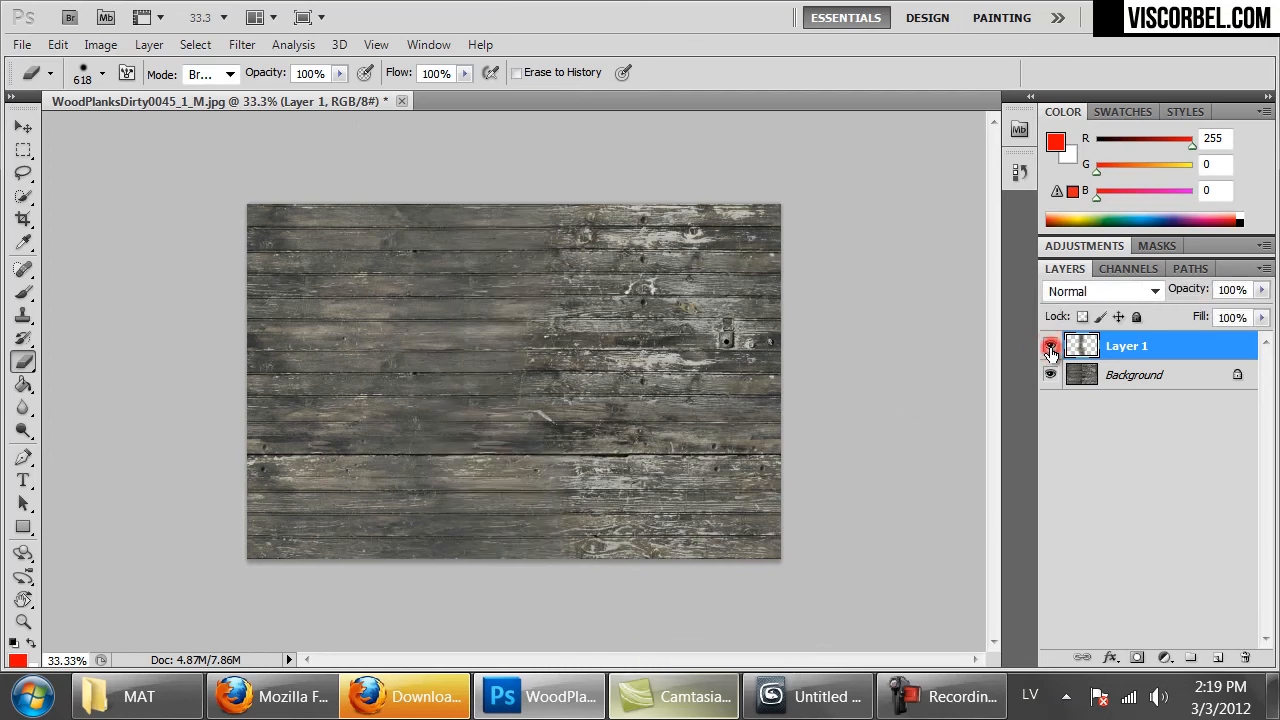
left_click(1050, 346)
left_click(1050, 346)
key("ctrl+e")
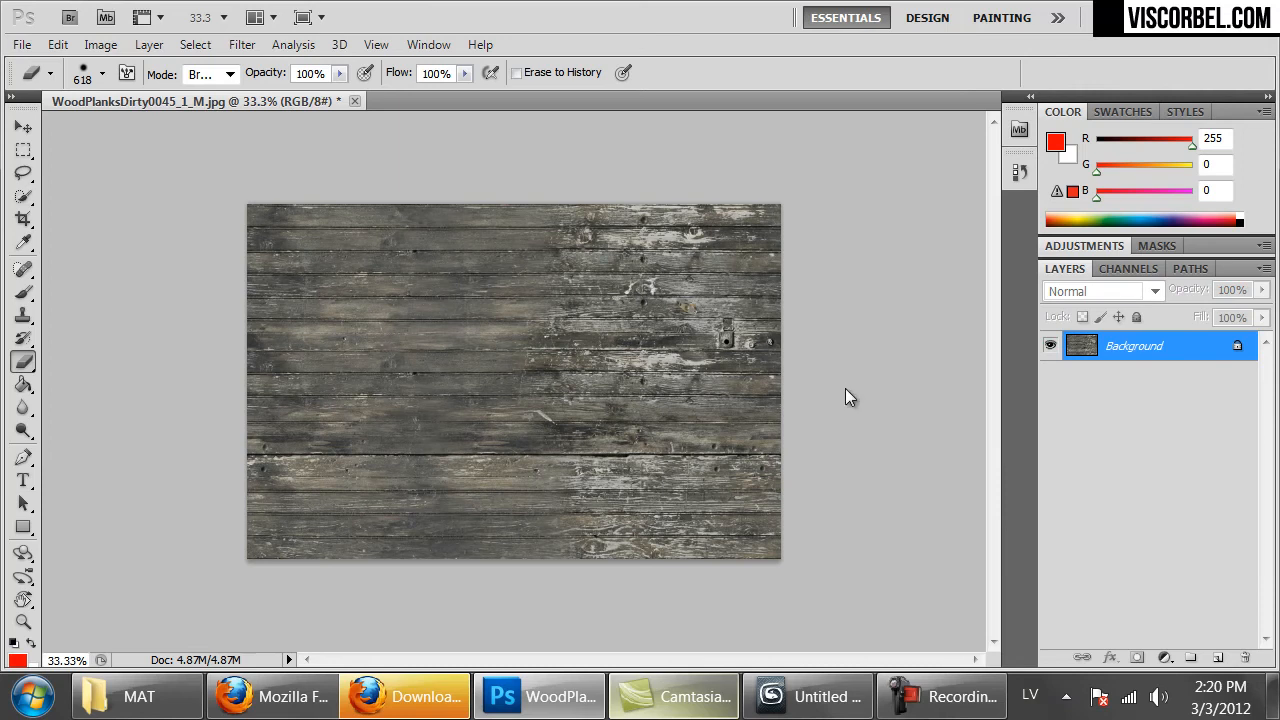
Examine the merged planks up close for repeated details, with the Clone Stamp selected for touch-ups
key("ctrl+plus")
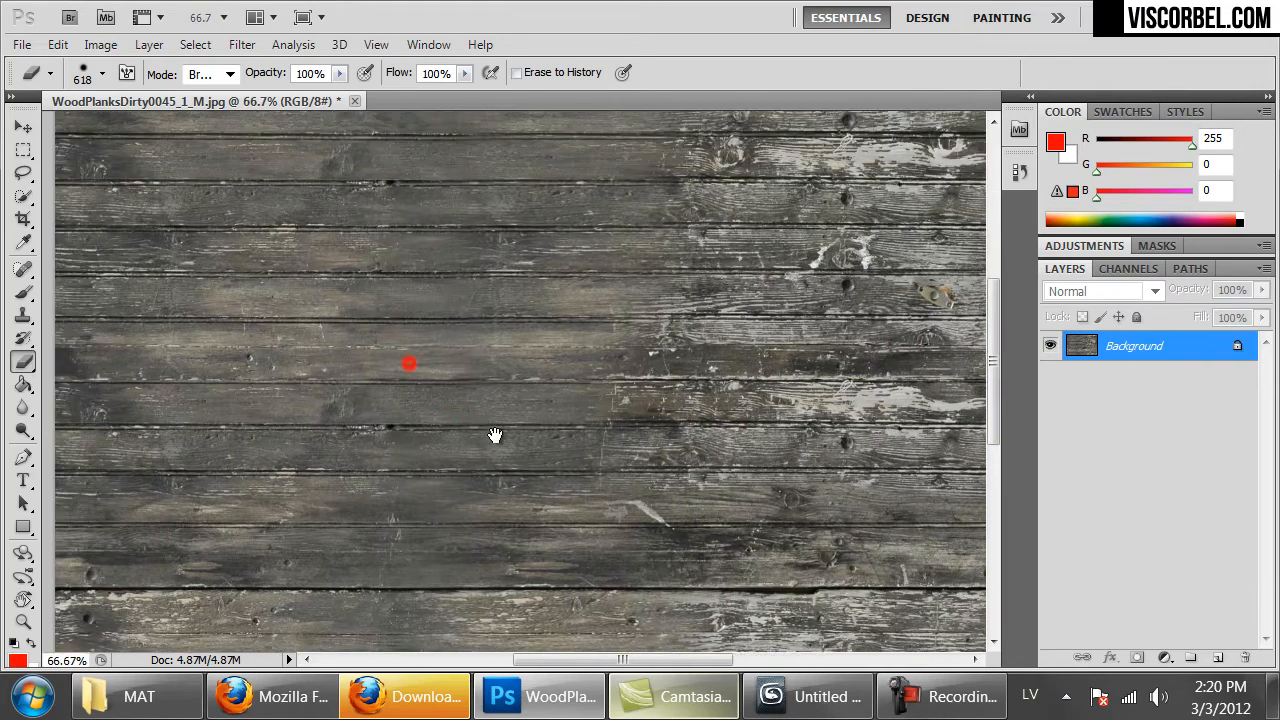
left_click_drag(495, 435, 517, 471)
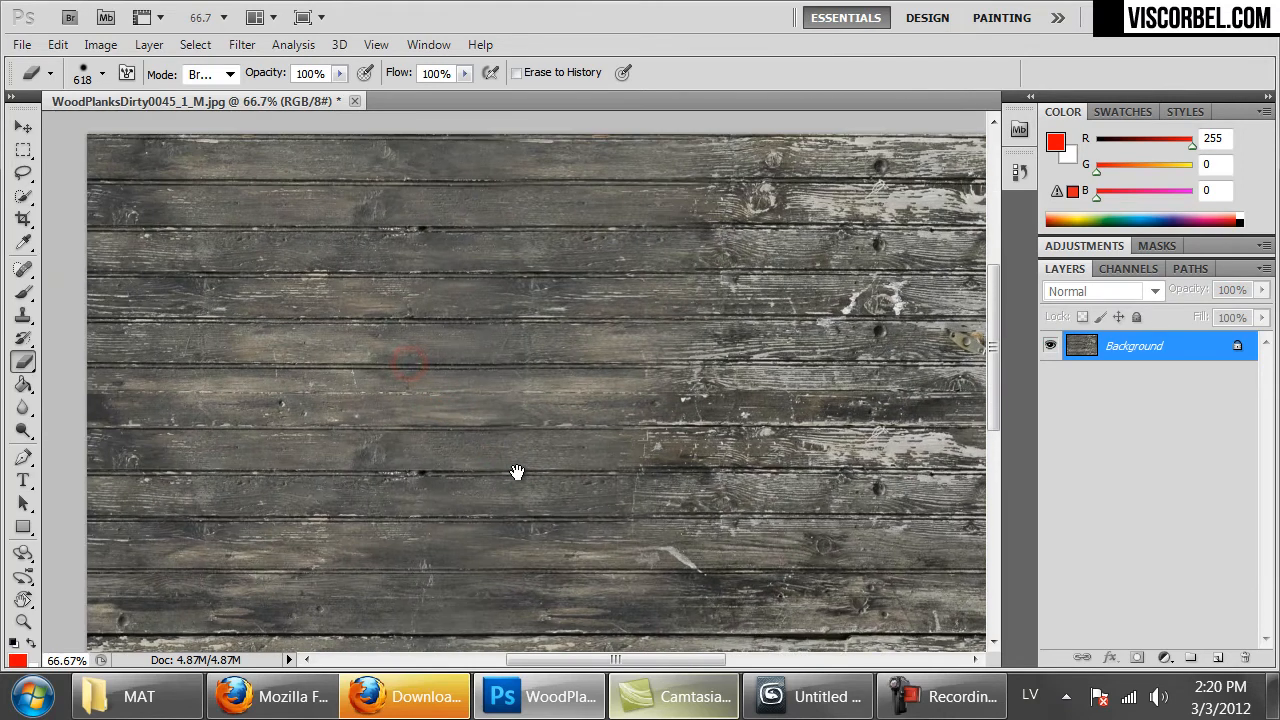
right_click(598, 272)
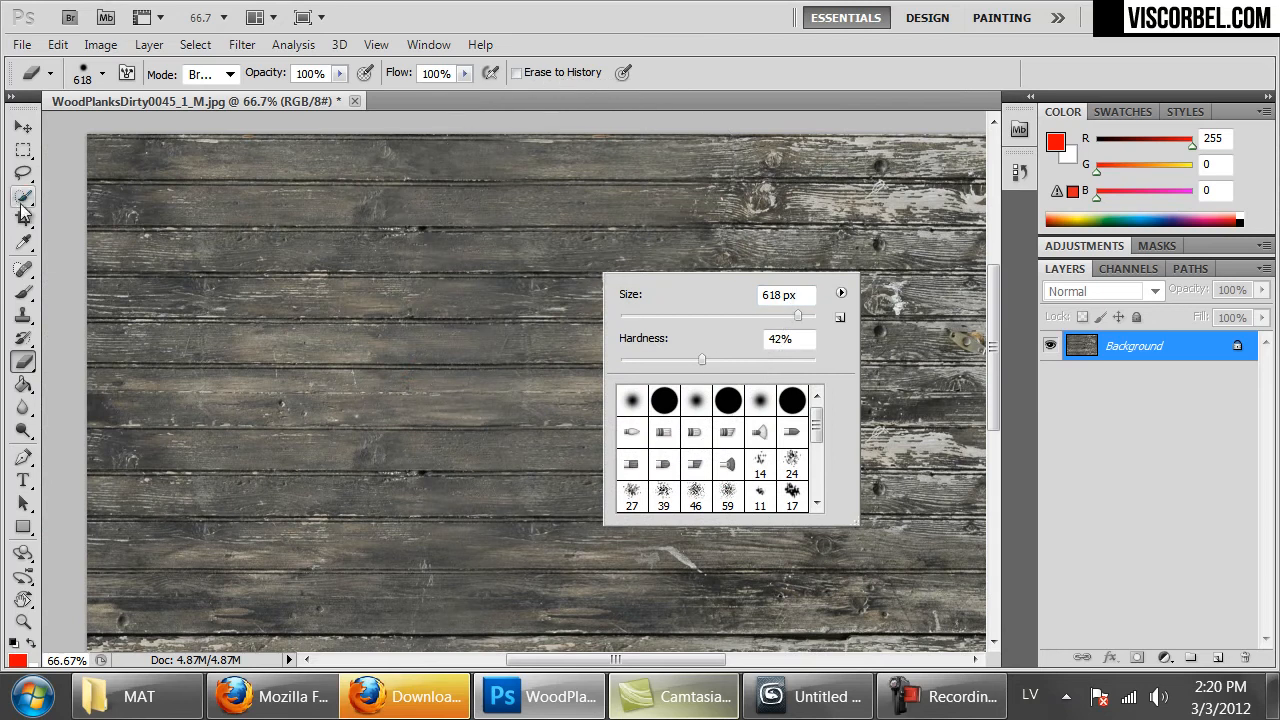
left_click(23, 314)
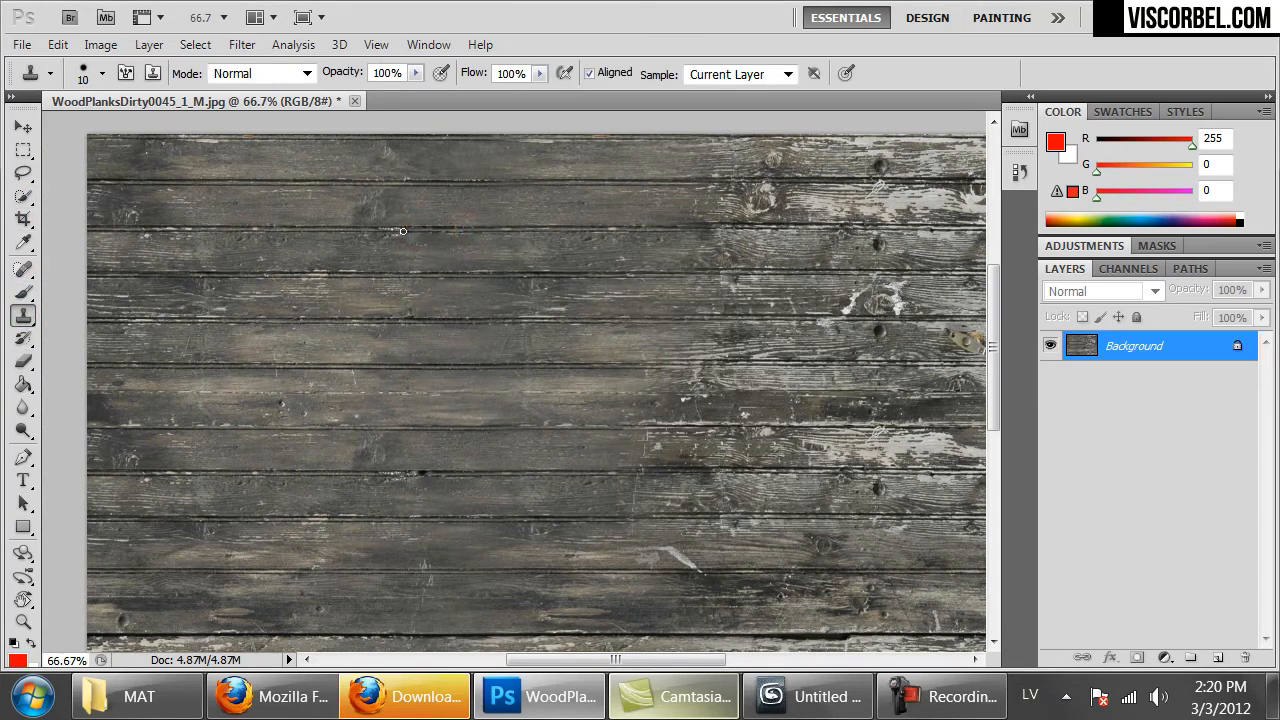
key("ctrl+minus")
key("ctrl+minus")
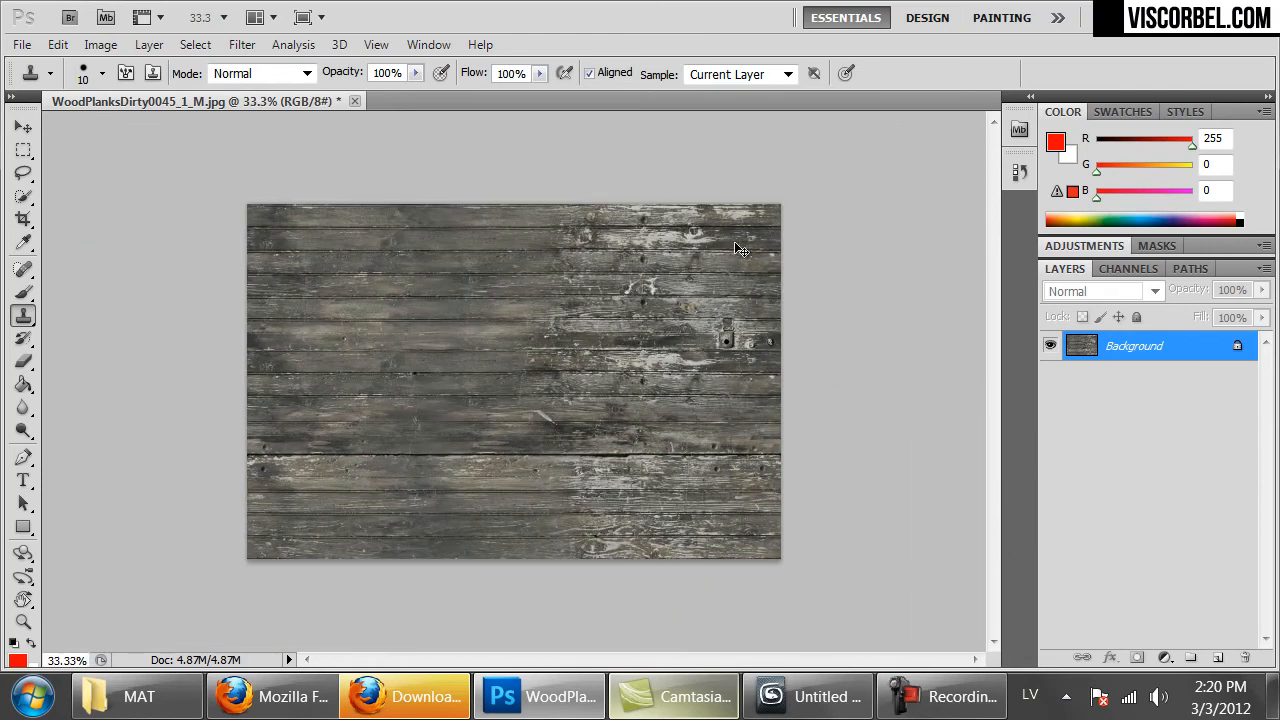
Save the texture as a JPEG named planks in the VRAY MATERIALS folder
key("ctrl+shift+s")
left_click(75, 190)
double_click(232, 310)
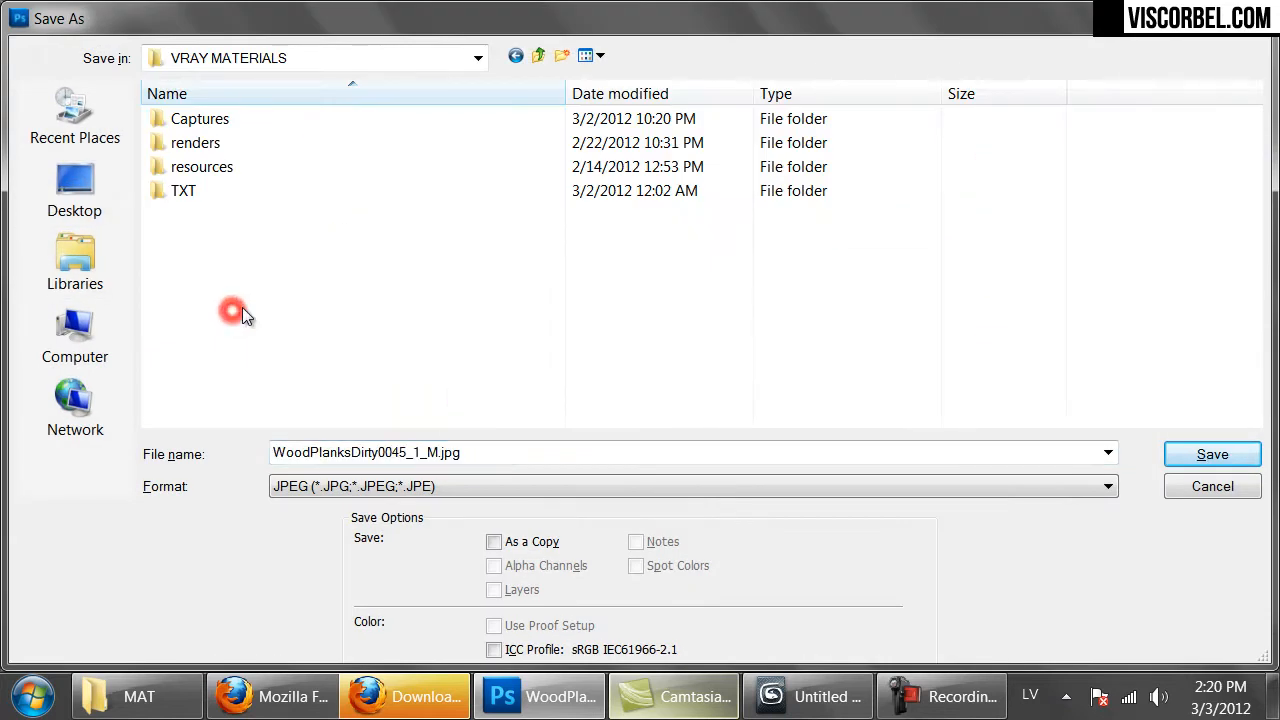
double_click(443, 453)
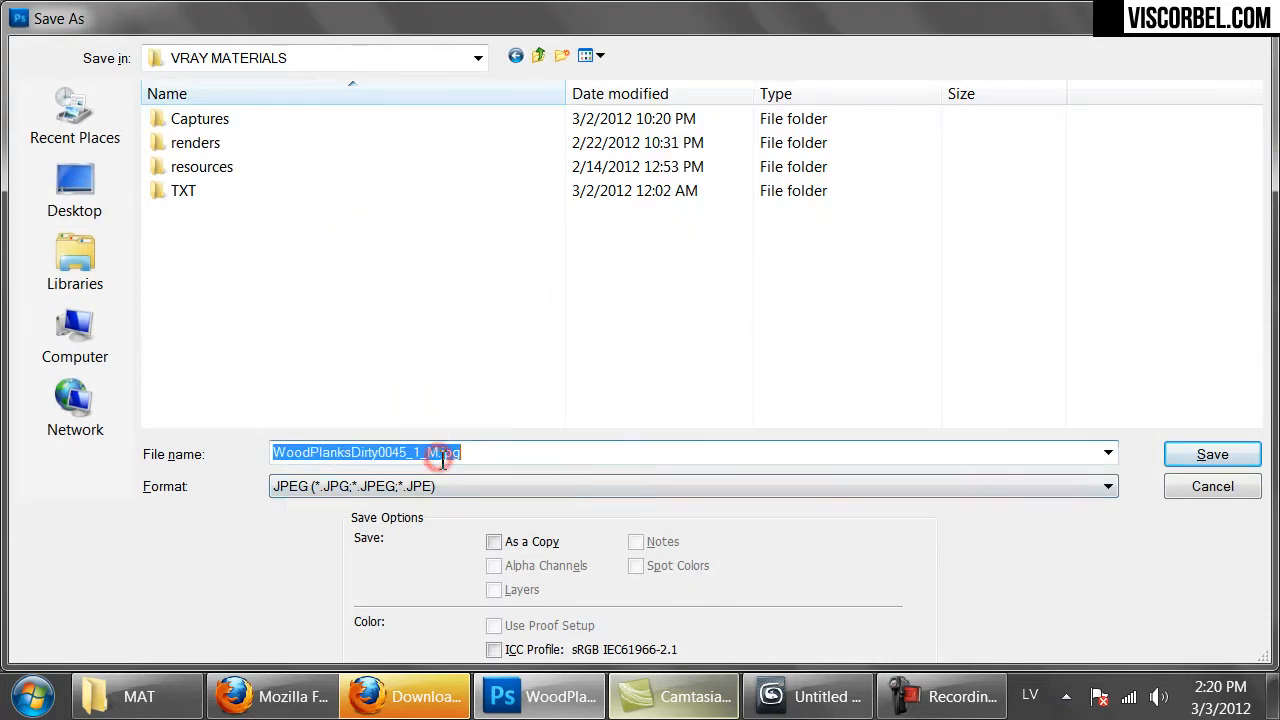
type("planks")
key("Return")
key("Return")
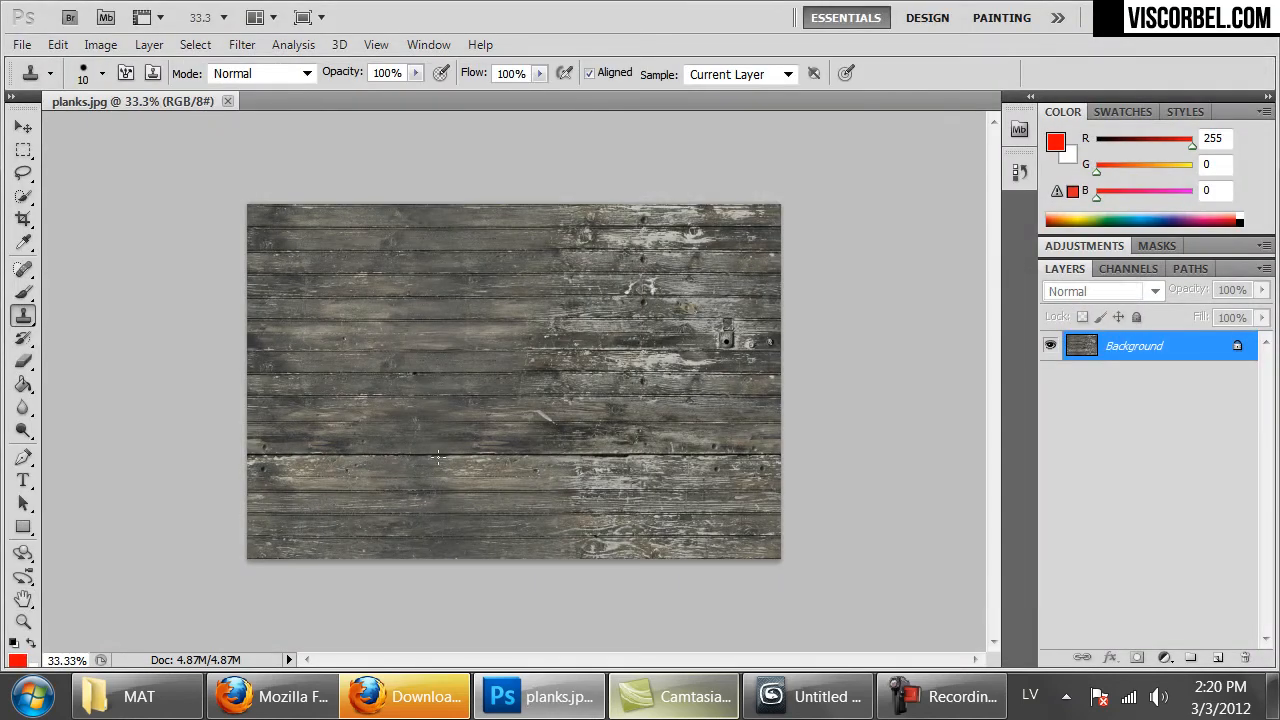
Switch to 3ds Max and create a plane about 4160 mm long across the grid in the perspective viewport
left_click(822, 697)
right_click(766, 368)
left_click(803, 285)
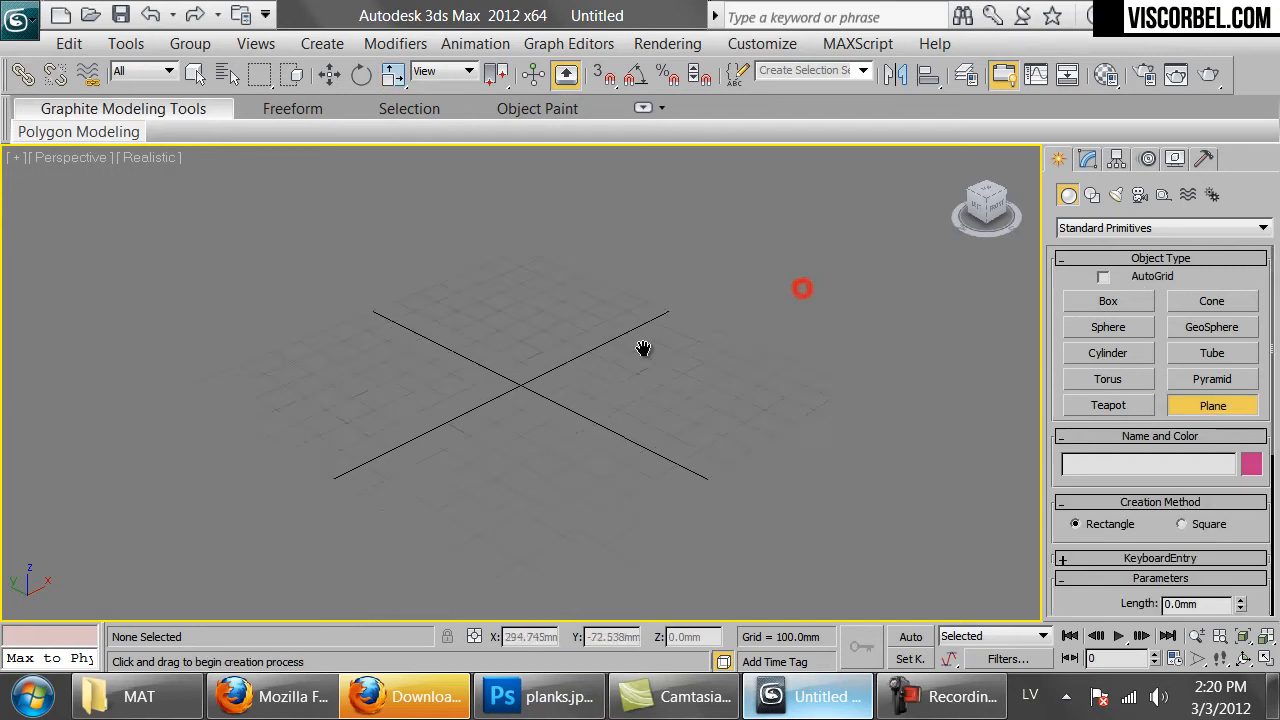
left_click_drag(617, 250, 565, 560)
scroll(700, 330, "up", 6)
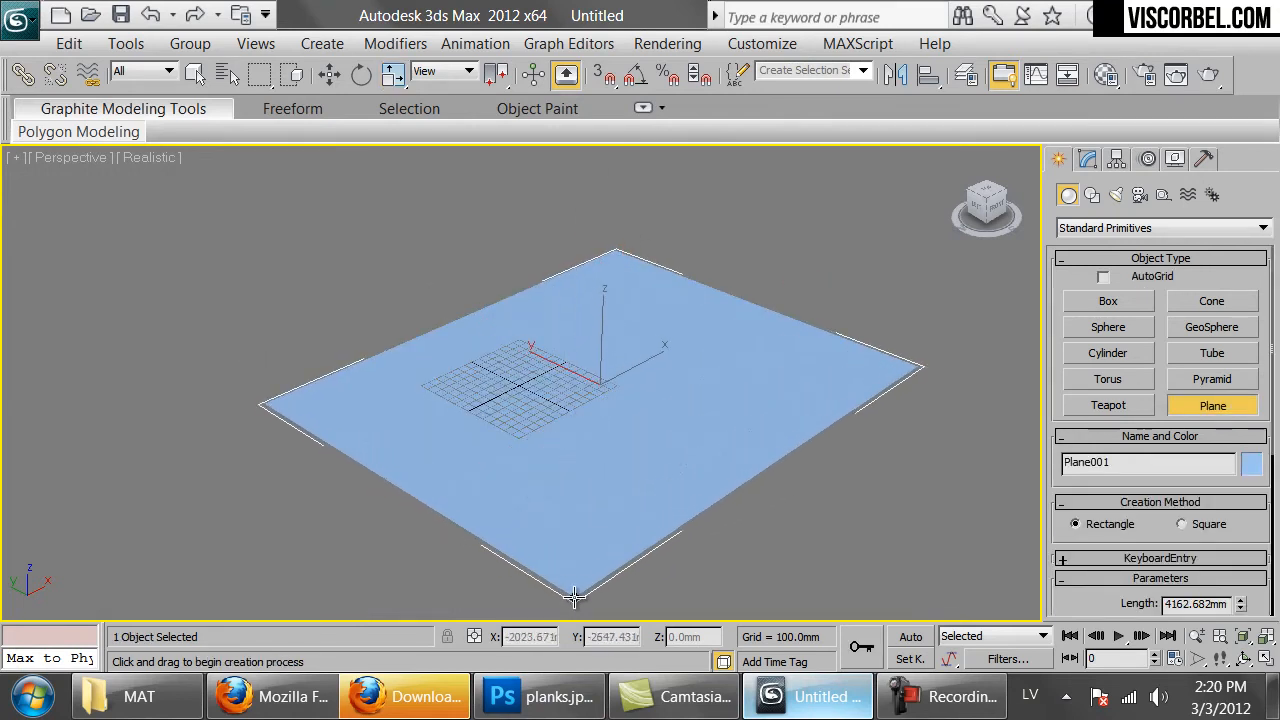
Load planks.png as the diffuse bitmap of the unused 07 - Default material in the Material Editor
key("m")
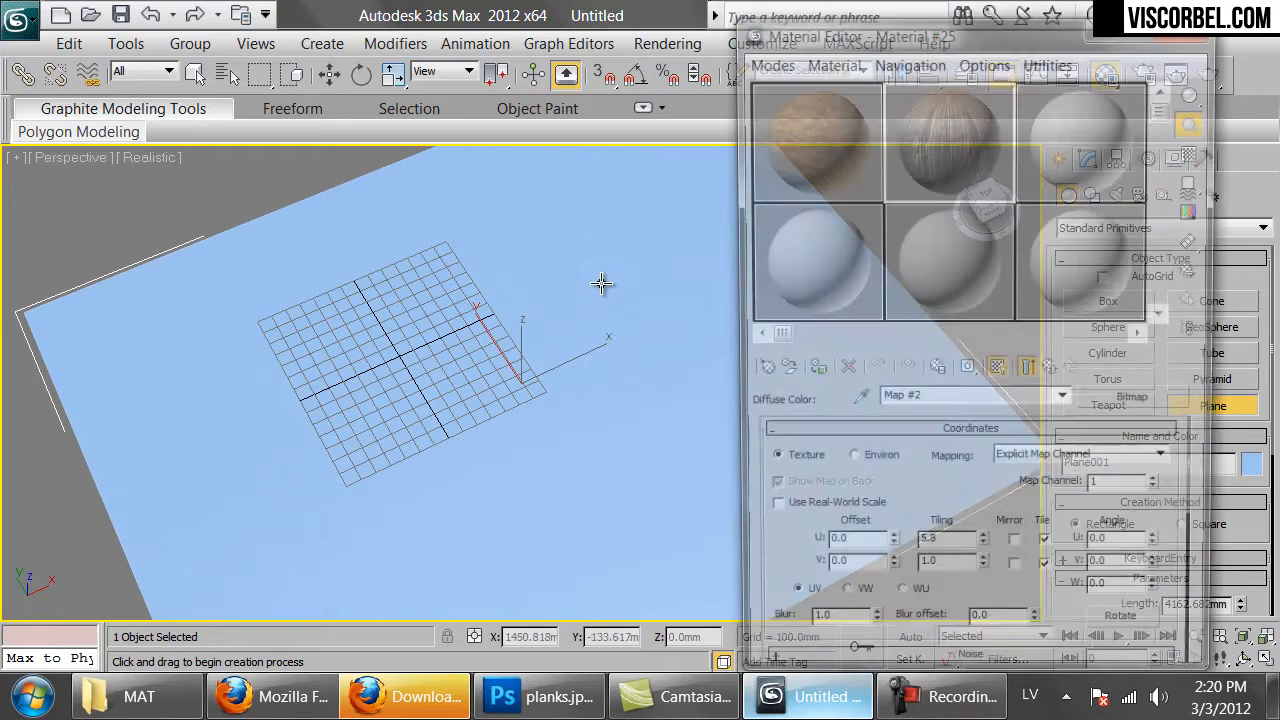
left_click(820, 249)
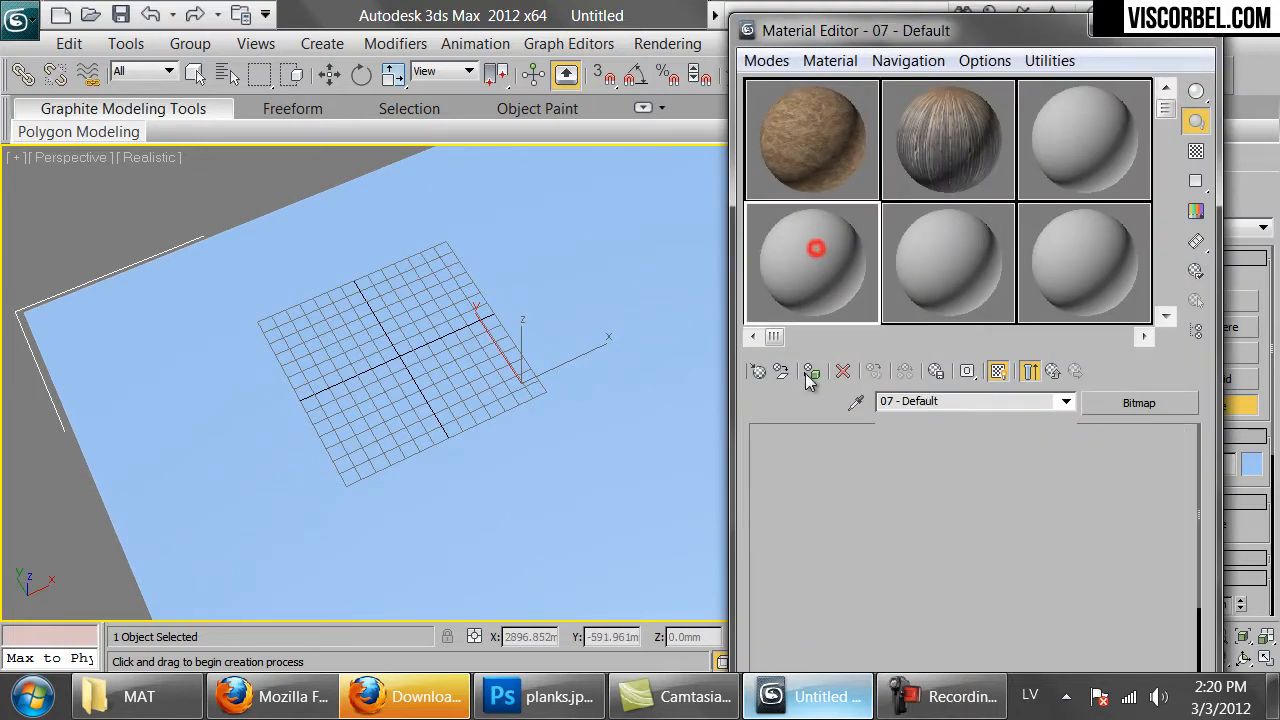
left_click(943, 583)
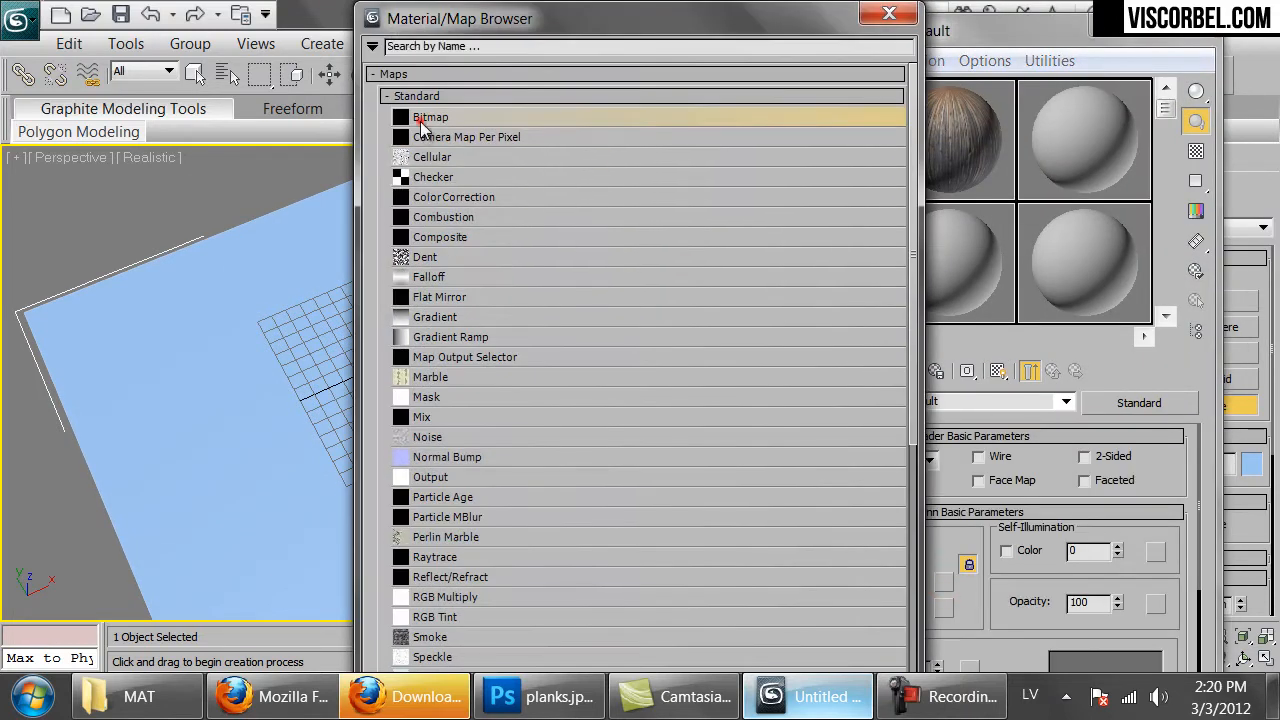
double_click(424, 118)
double_click(96, 251)
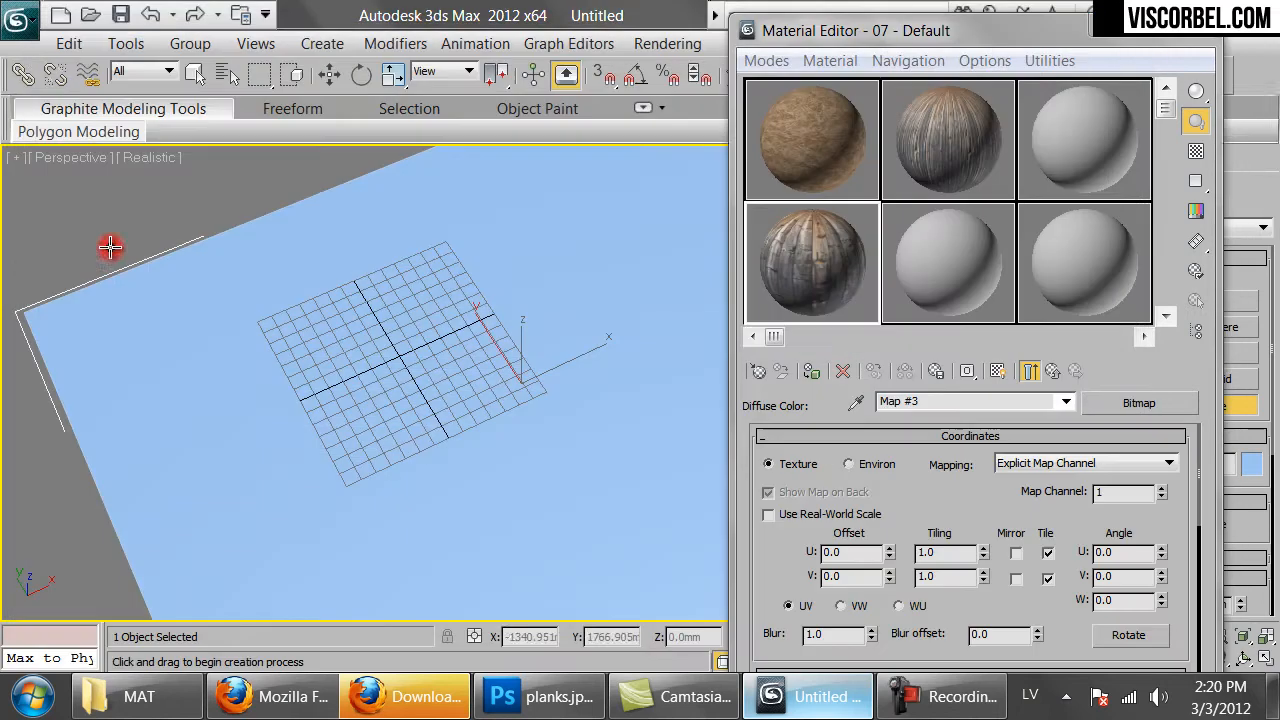
Replace the diffuse bitmap with planks.jpg from the VRAY MATERIALS folder, listing all file types
left_click(1101, 409)
double_click(436, 118)
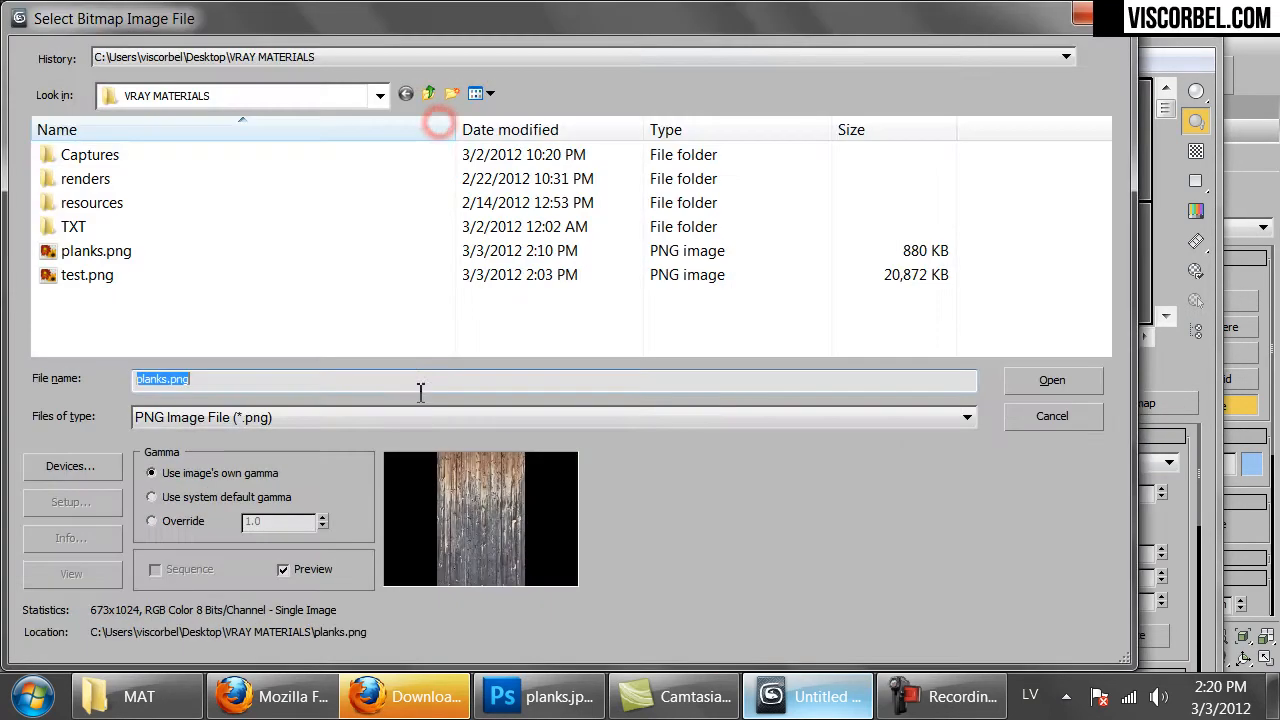
left_click(392, 408)
left_click(250, 394)
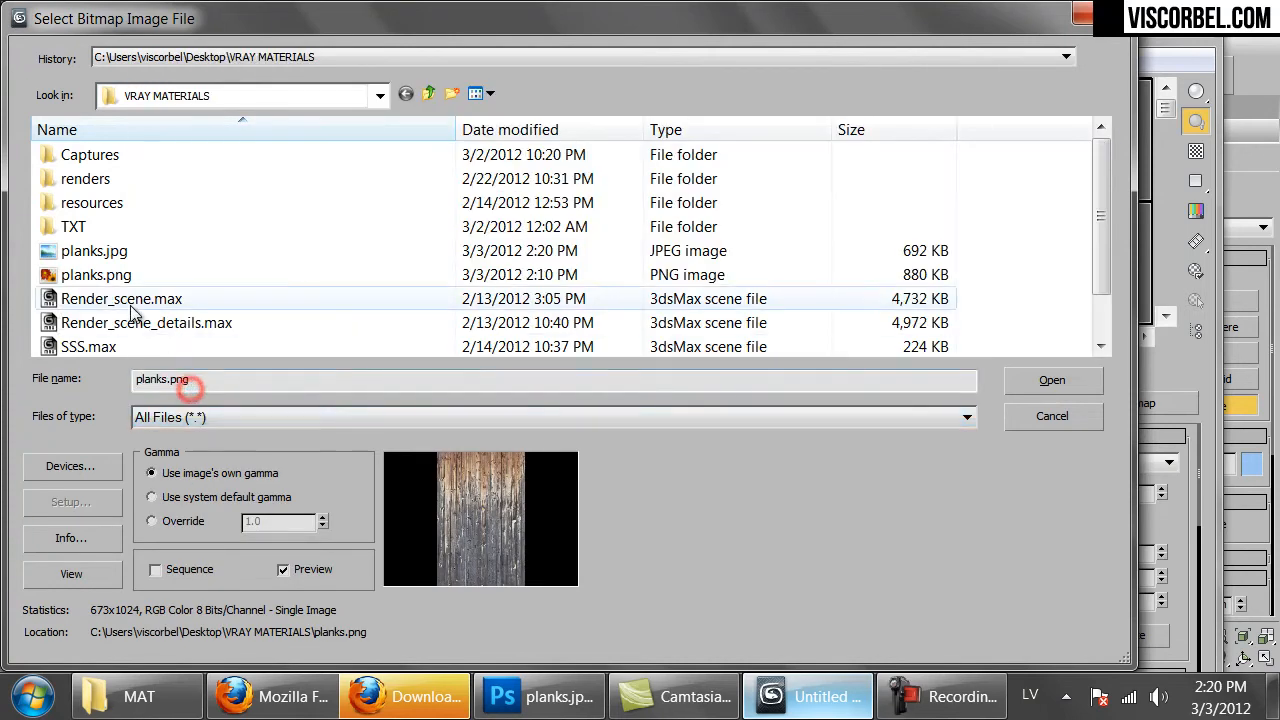
double_click(88, 252)
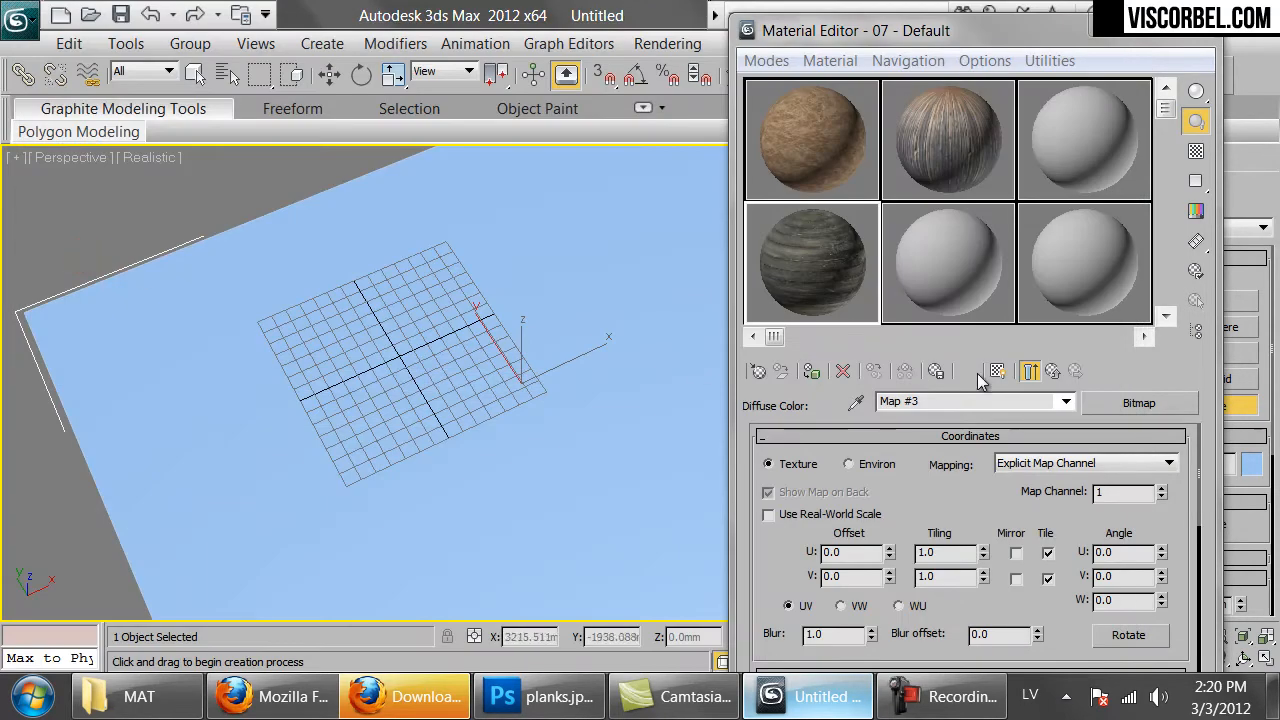
Display the planks map in the viewport and assign its material to the plane
left_click(998, 372)
left_click(811, 372)
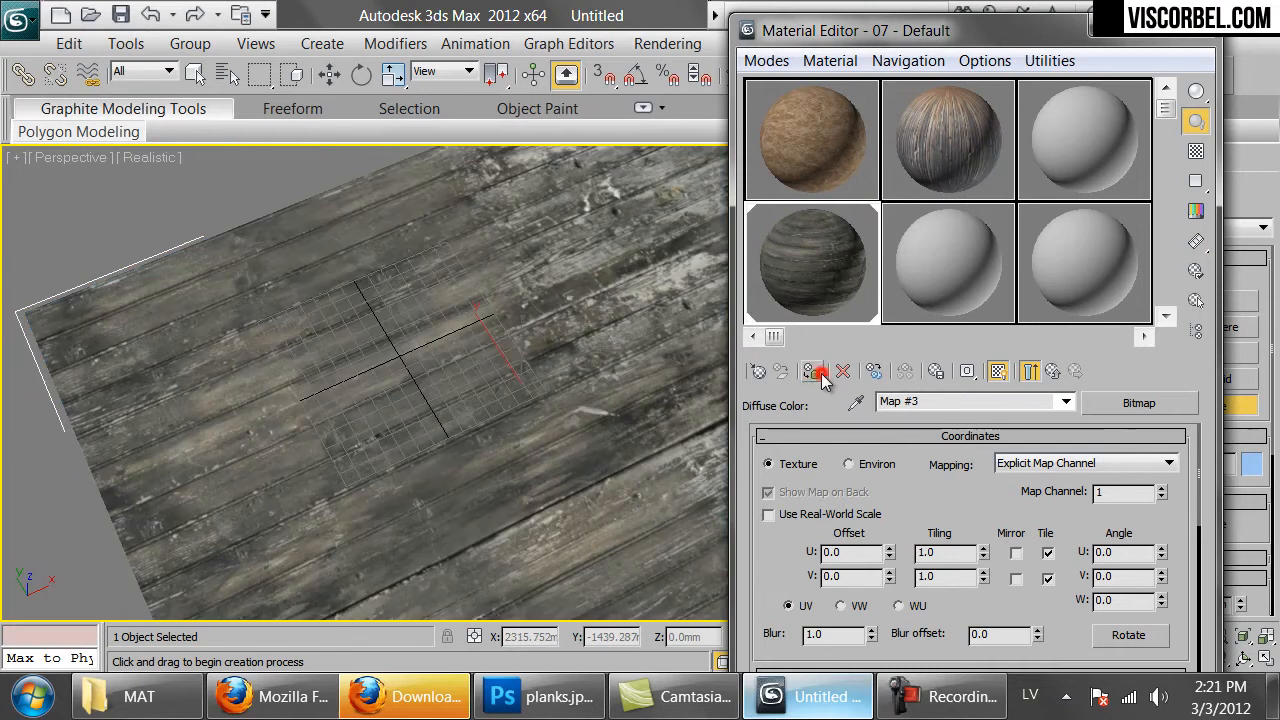
scroll(509, 363, "down", 5)
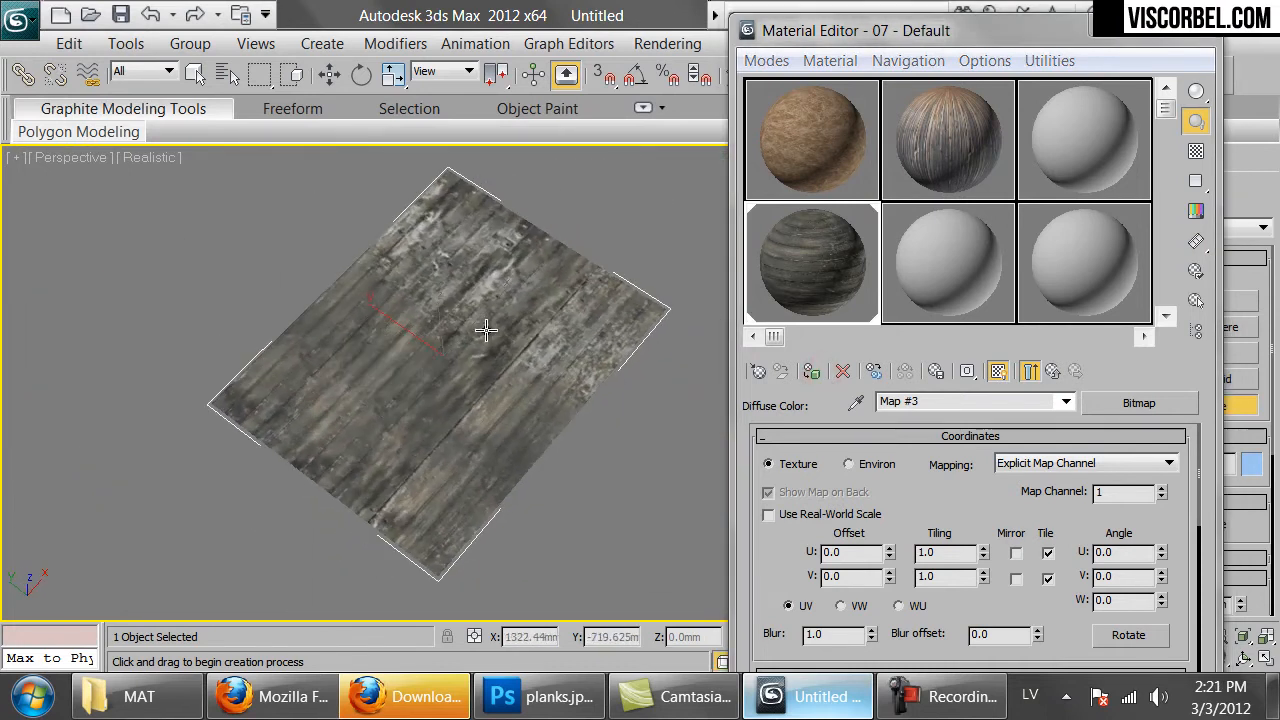
scroll(483, 323, "up", 6)
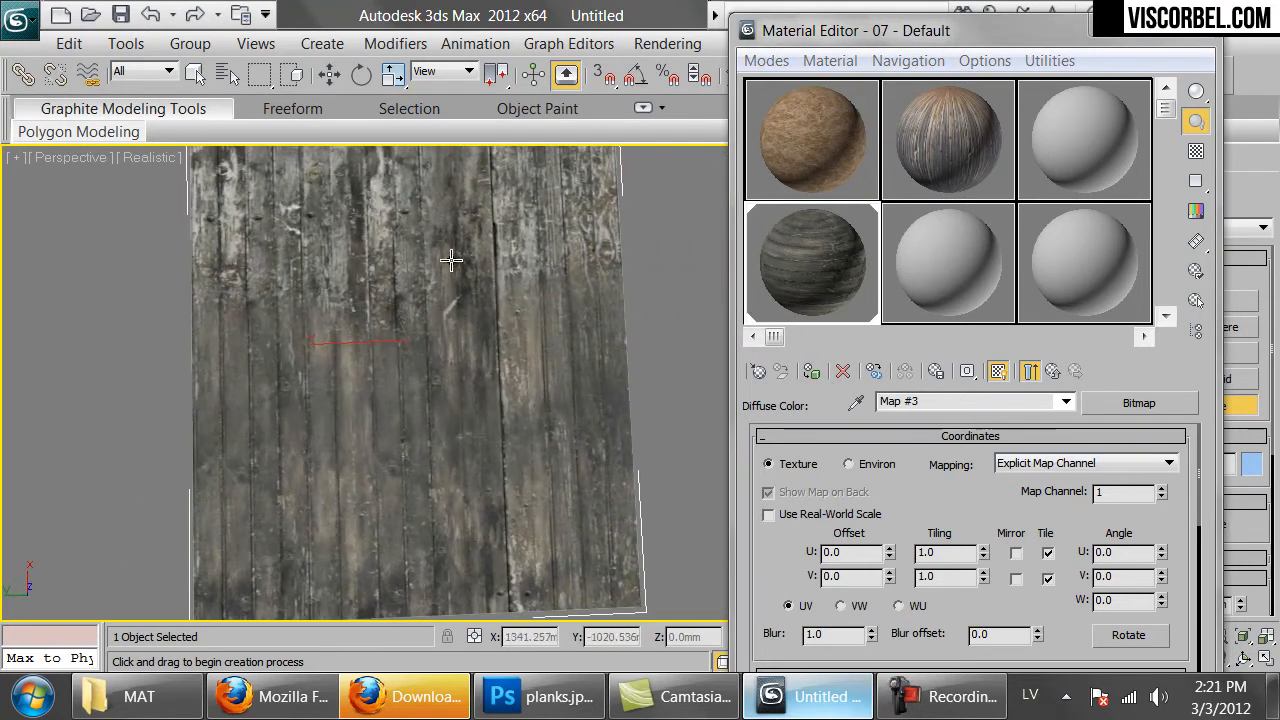
Scale the plane to about 90% along X and set the map tiling to U 2.5 and V 4.0
key("r")
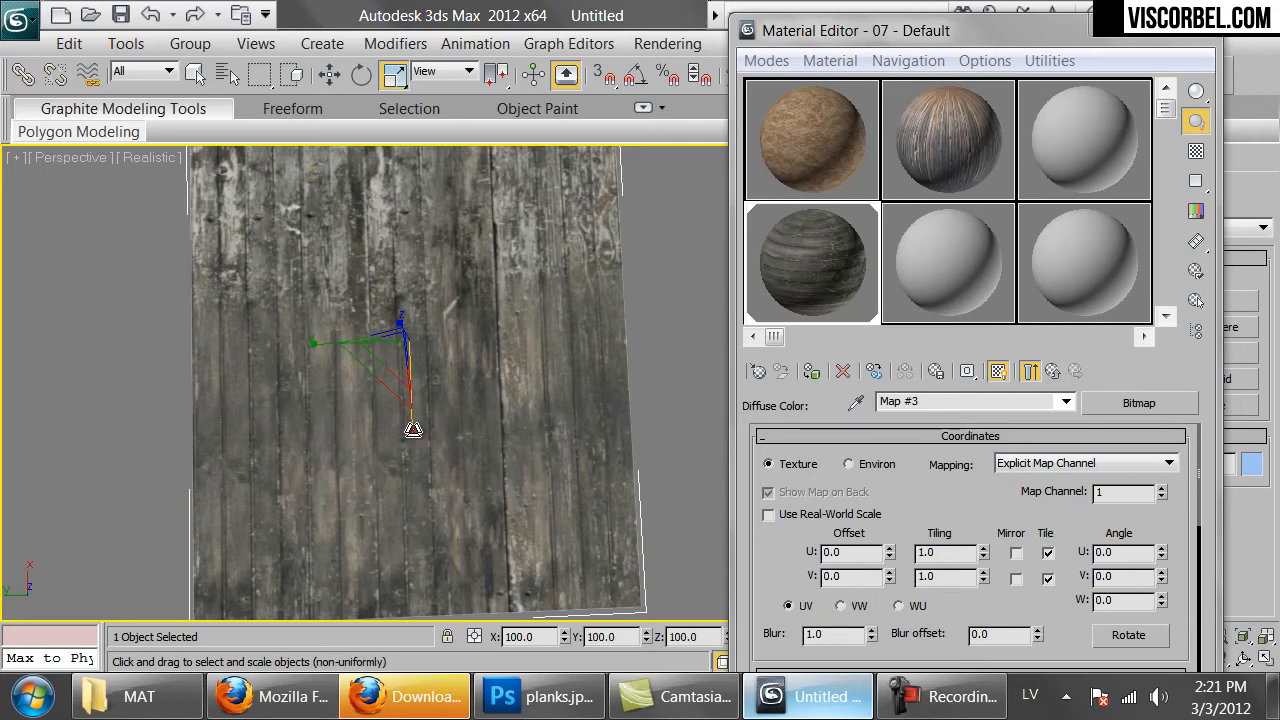
key("r")
mouse_move(983, 552)
left_mouse_down()
mouse_move(980, 533)
mouse_move(983, 566)
mouse_move(977, 543)
left_mouse_up()
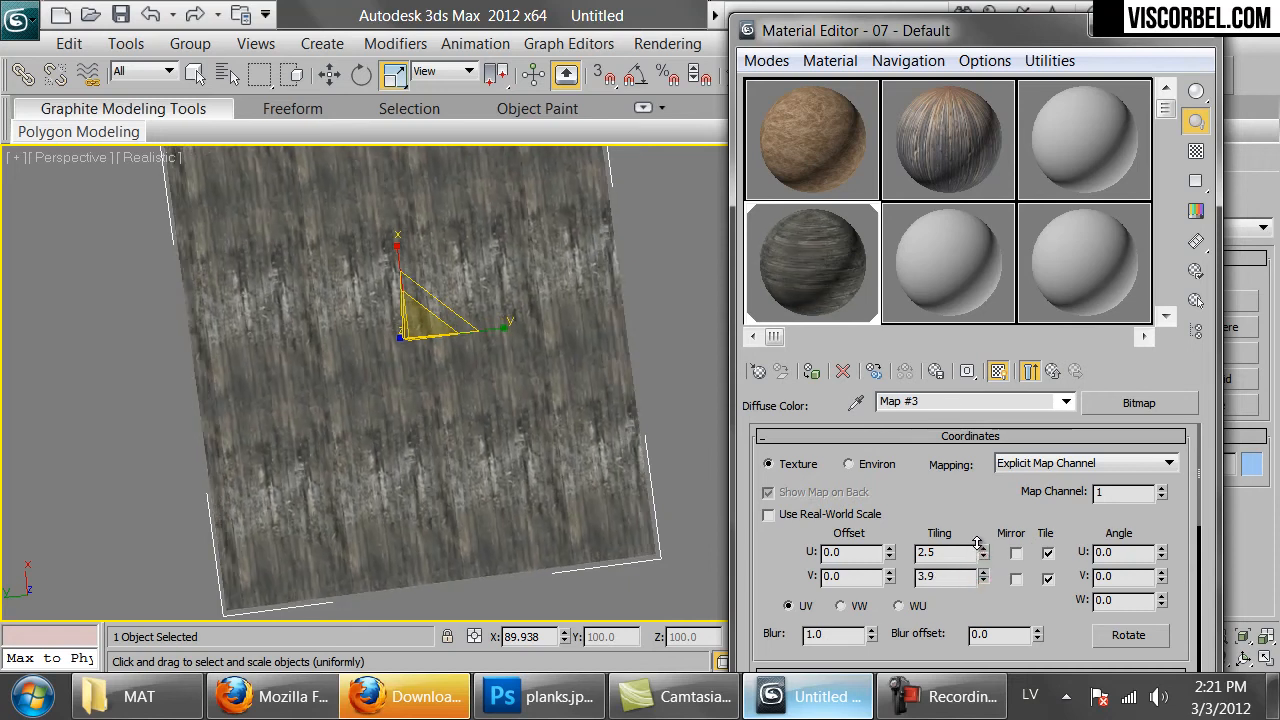
Examine the tiled planks on the plane from several angles and distances for seams and repetition
left_click_drag(208, 460, 297, 371)
scroll(349, 360, "up", 5)
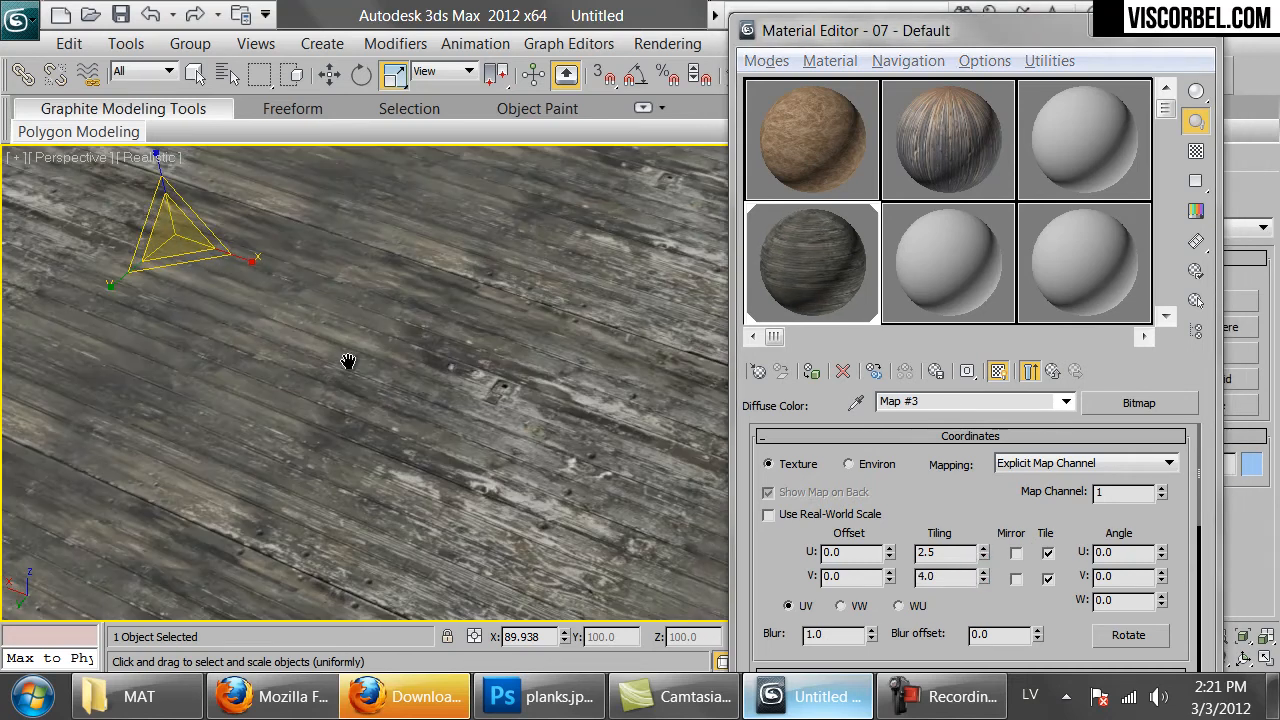
scroll(387, 484, "down", 3)
left_click_drag(517, 509, 326, 522)
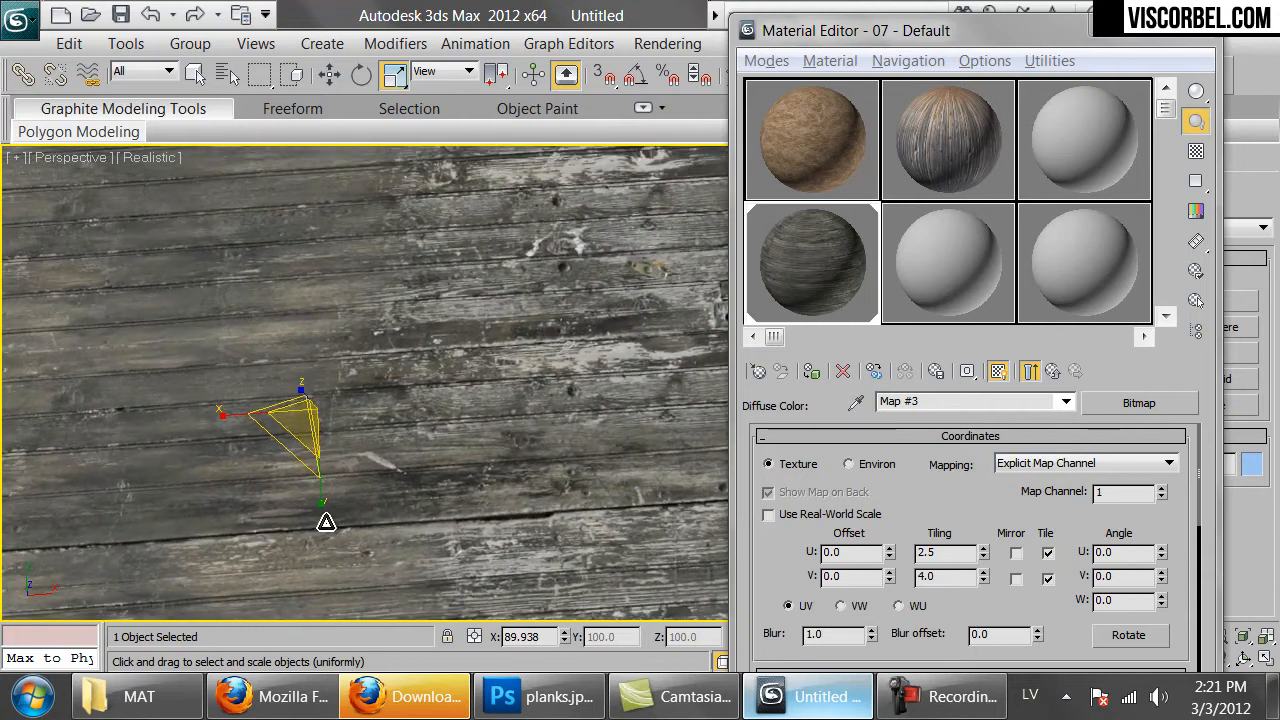
left_click_drag(505, 420, 462, 333)
Switch to Photoshop, select the whole planks image and enlarge the canvas by a relative 100 percent in width and height
left_click(540, 697)
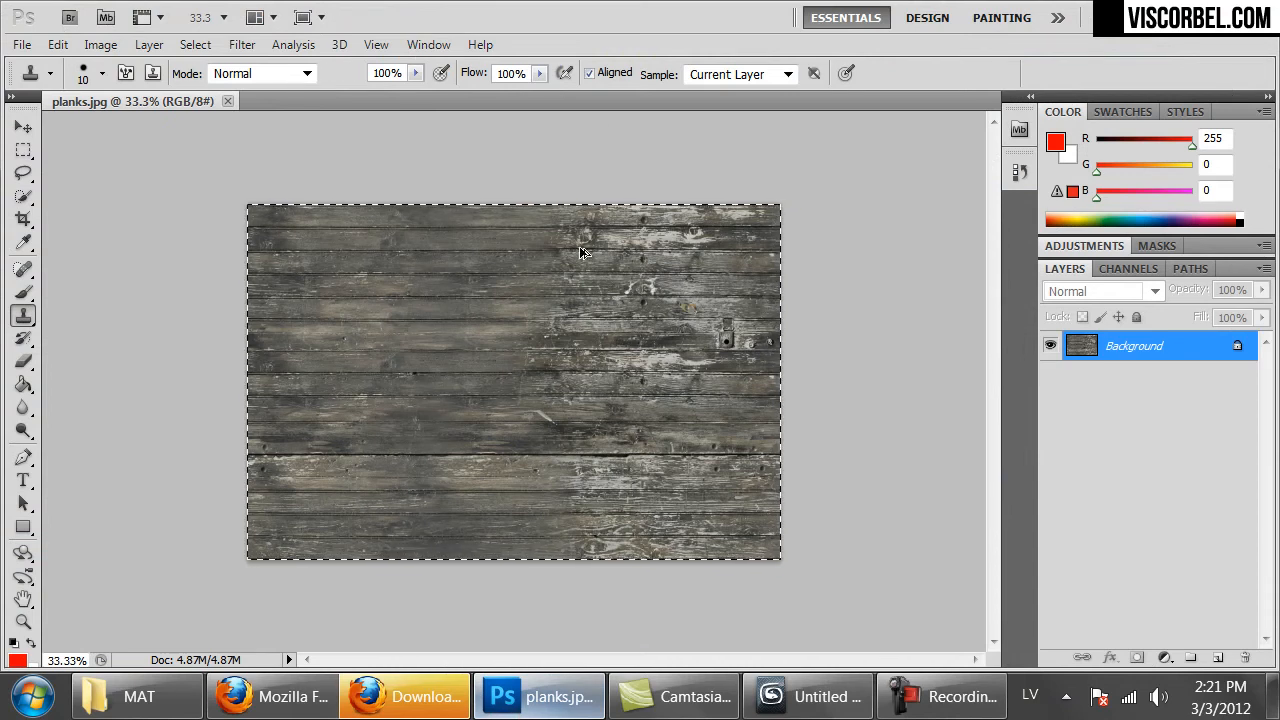
key("ctrl+alt+c")
left_click(912, 277)
left_click(870, 300)
double_click(806, 275)
type("100")
key("Tab")
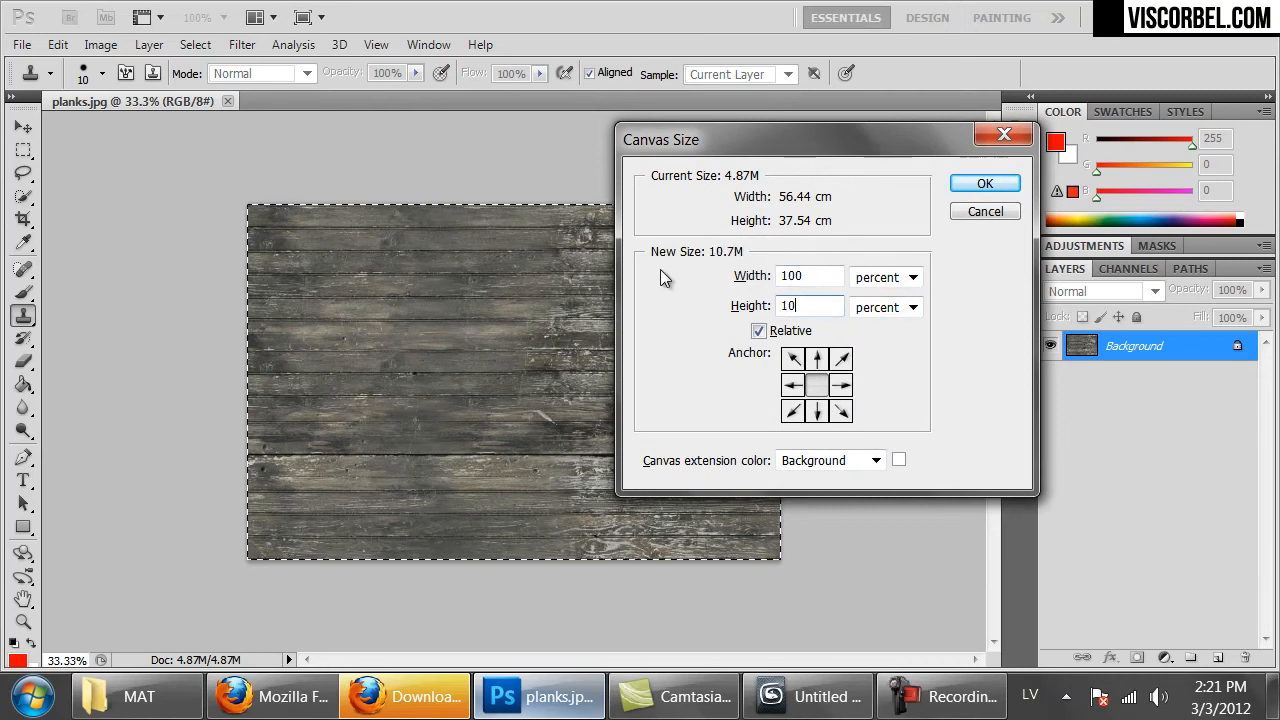
key("Return")
key("ctrl+minus")
key("ctrl+minus")
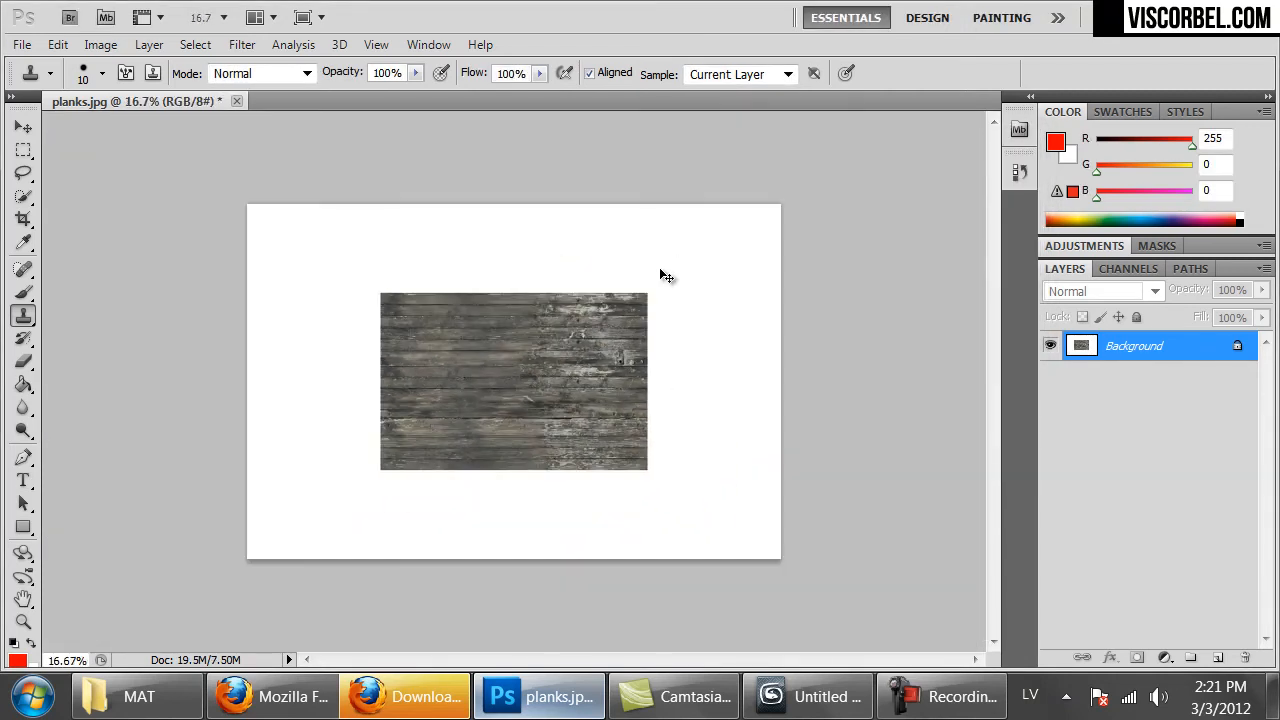
Duplicate the planks image onto four layers and fit one copy into each quarter of the enlarged canvas
key("ctrl+j")
left_click_drag(493, 382, 360, 293)
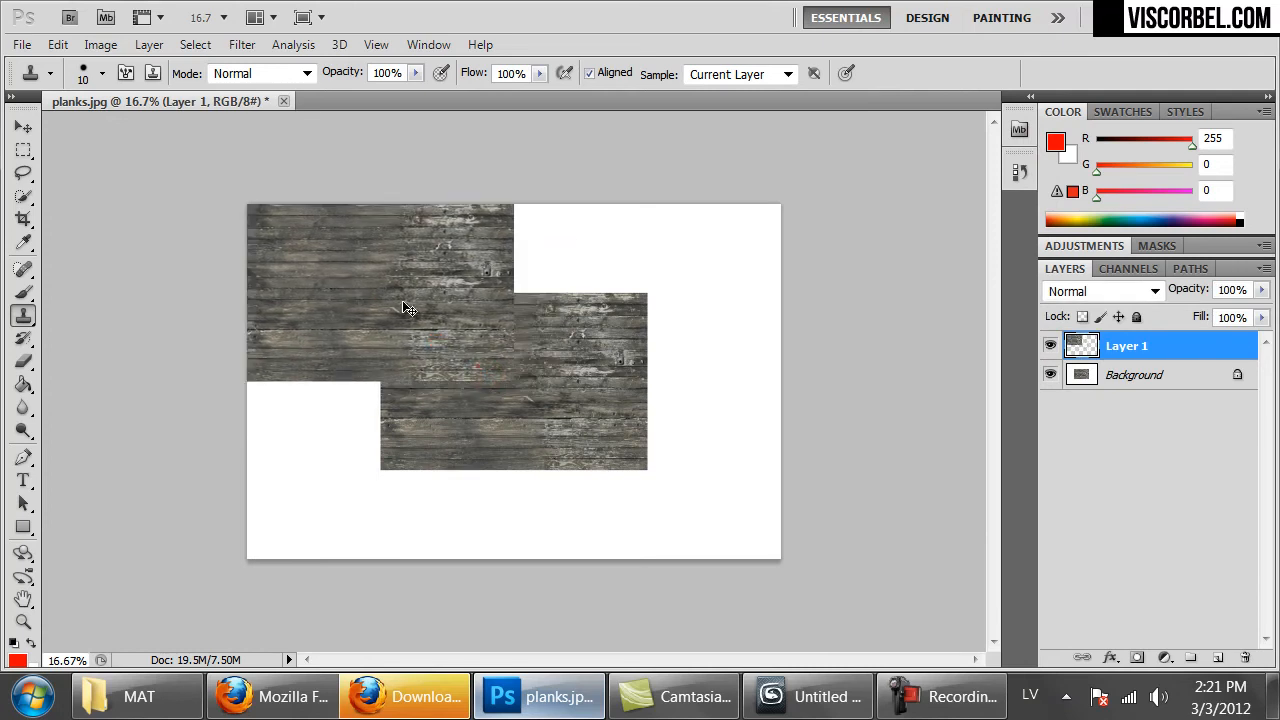
key("ctrl+j")
left_click_drag(451, 366, 774, 410)
key("ctrl+j")
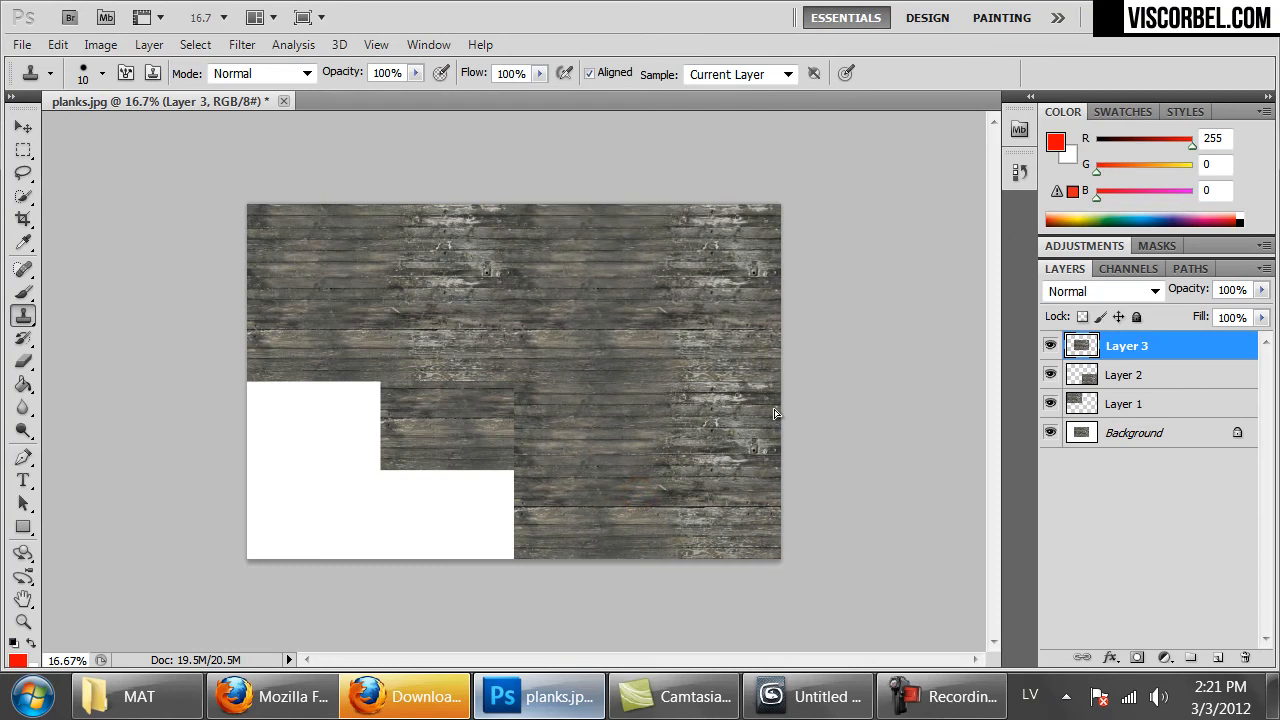
key("ctrl+j")
left_click_drag(629, 314, 493, 410)
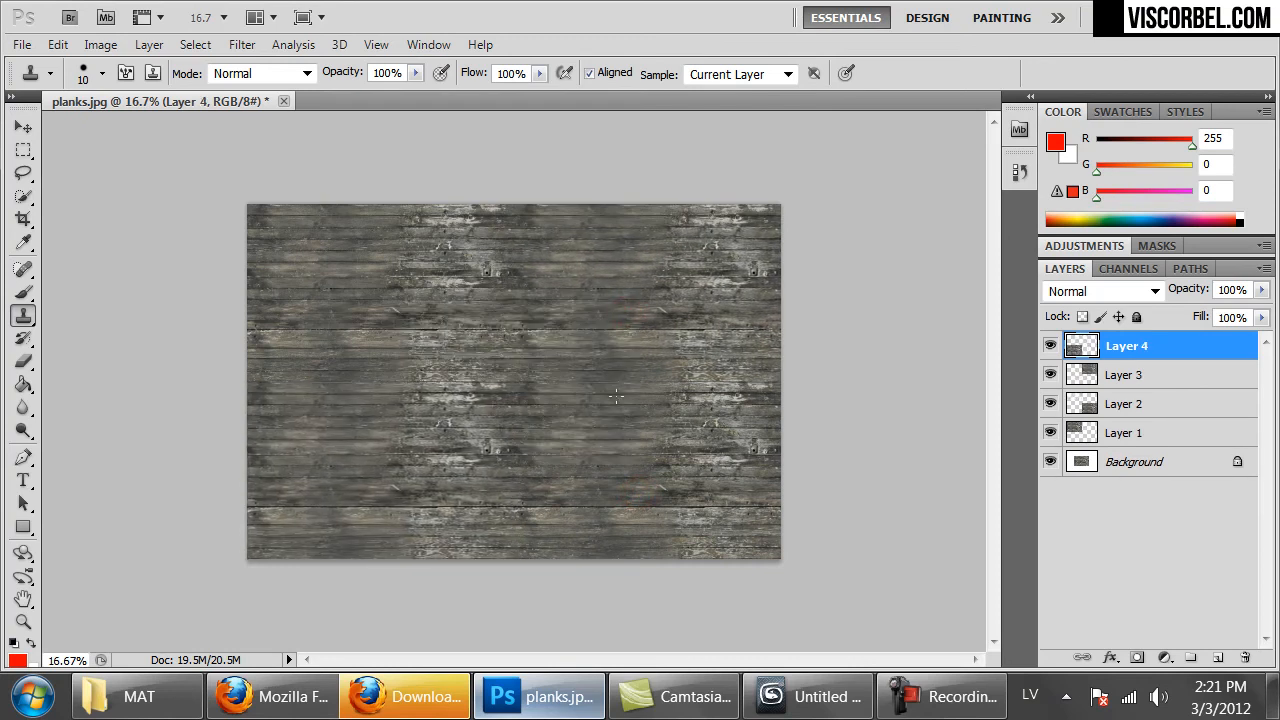
Merge the four tiled planks layers into a single layer above the background
left_click(1151, 437, "shift")
key("e")
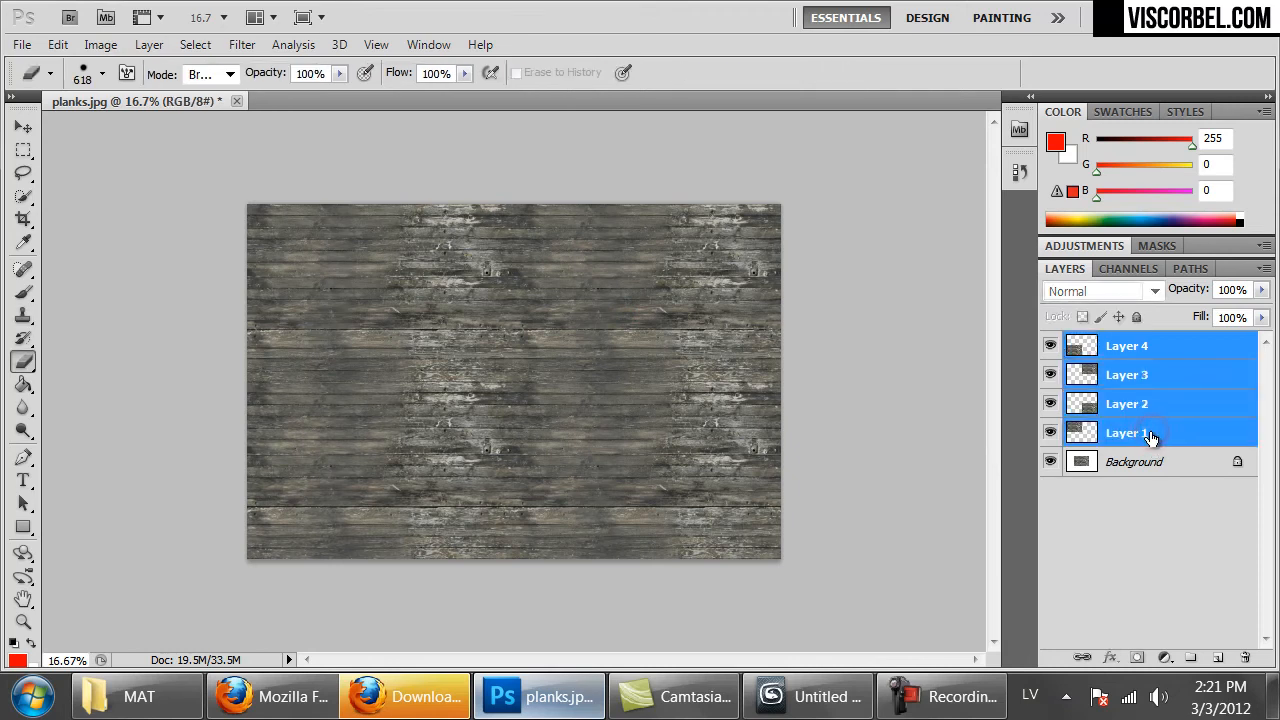
key("ctrl+e")
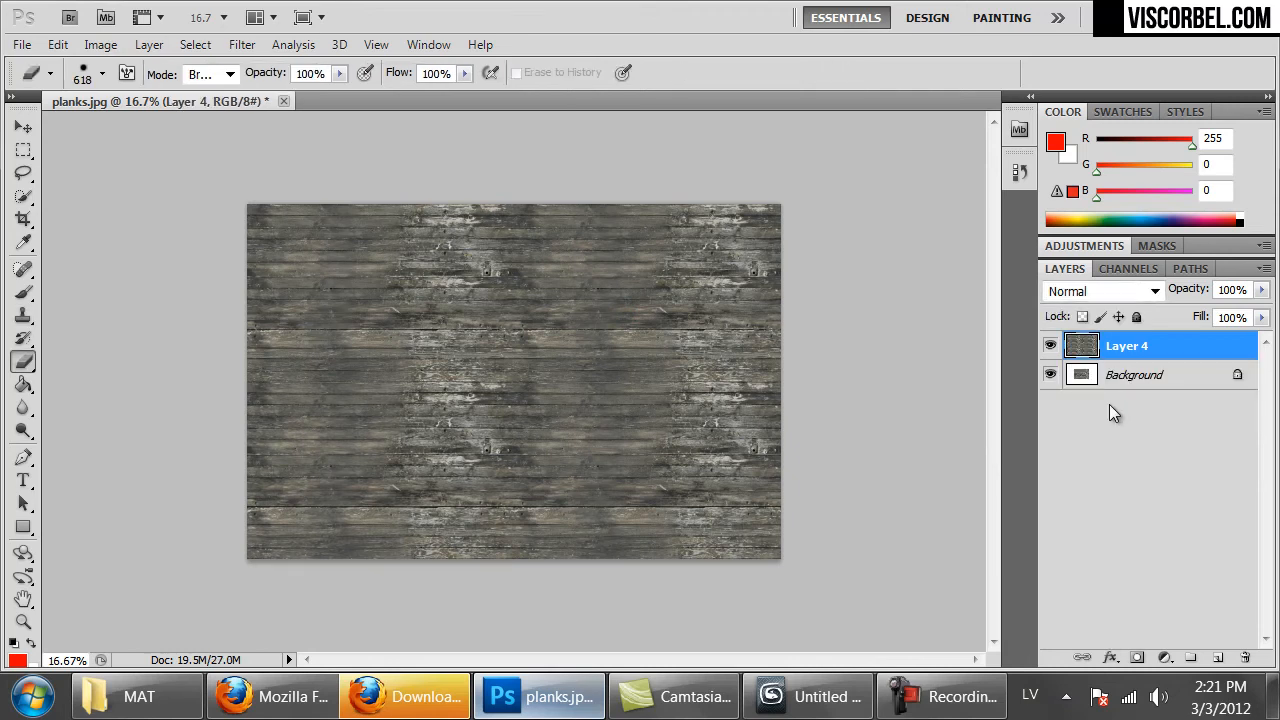
Examine the tiled planks at different magnifications for repeating areas, with the Rectangular Marquee tool selected
key("ctrl+plus")
key("ctrl+plus")
key("ctrl+minus")
key("m")
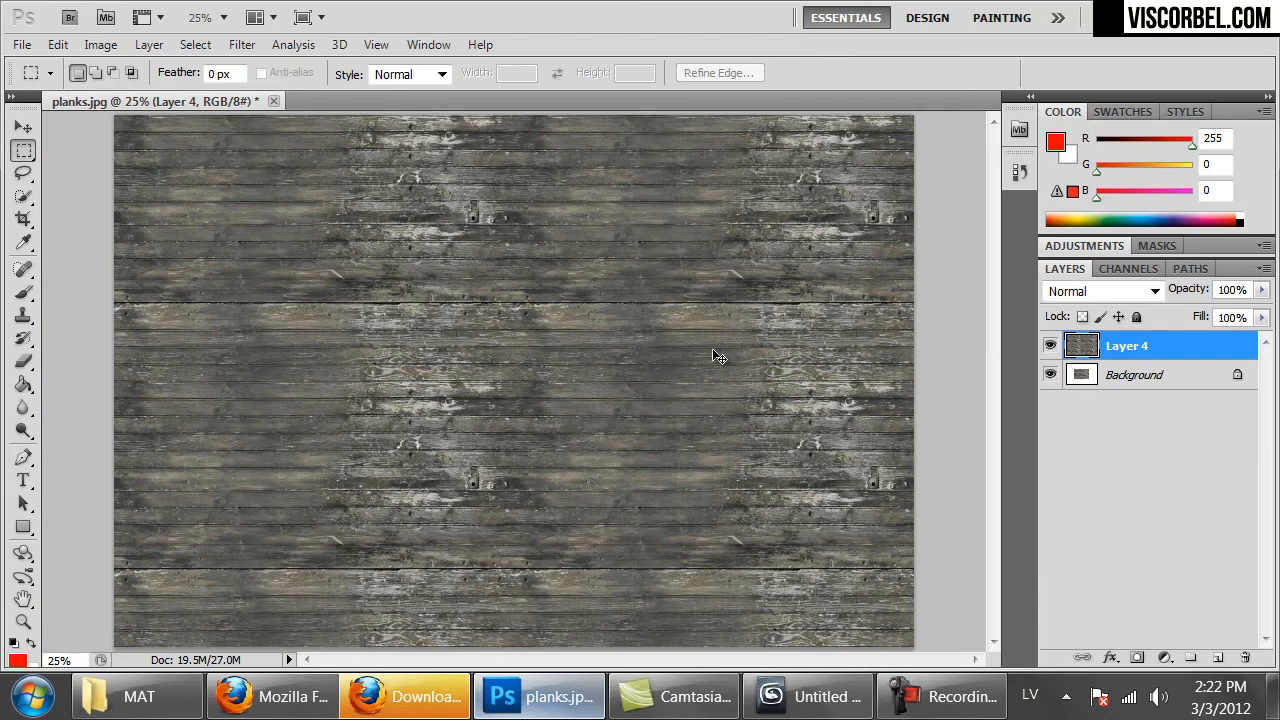
key("ctrl+plus")
key("ctrl+plus")
key("ctrl+plus")
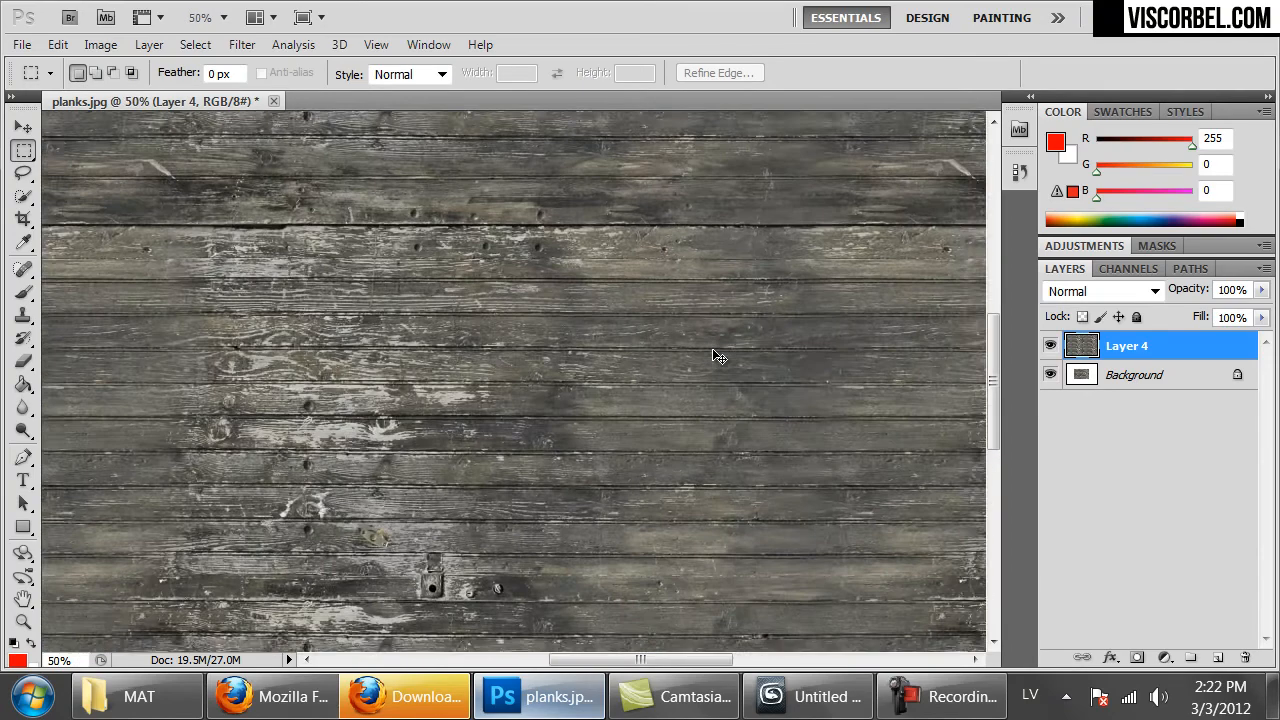
key("ctrl+minus")
key("ctrl+minus")
key("ctrl+minus")
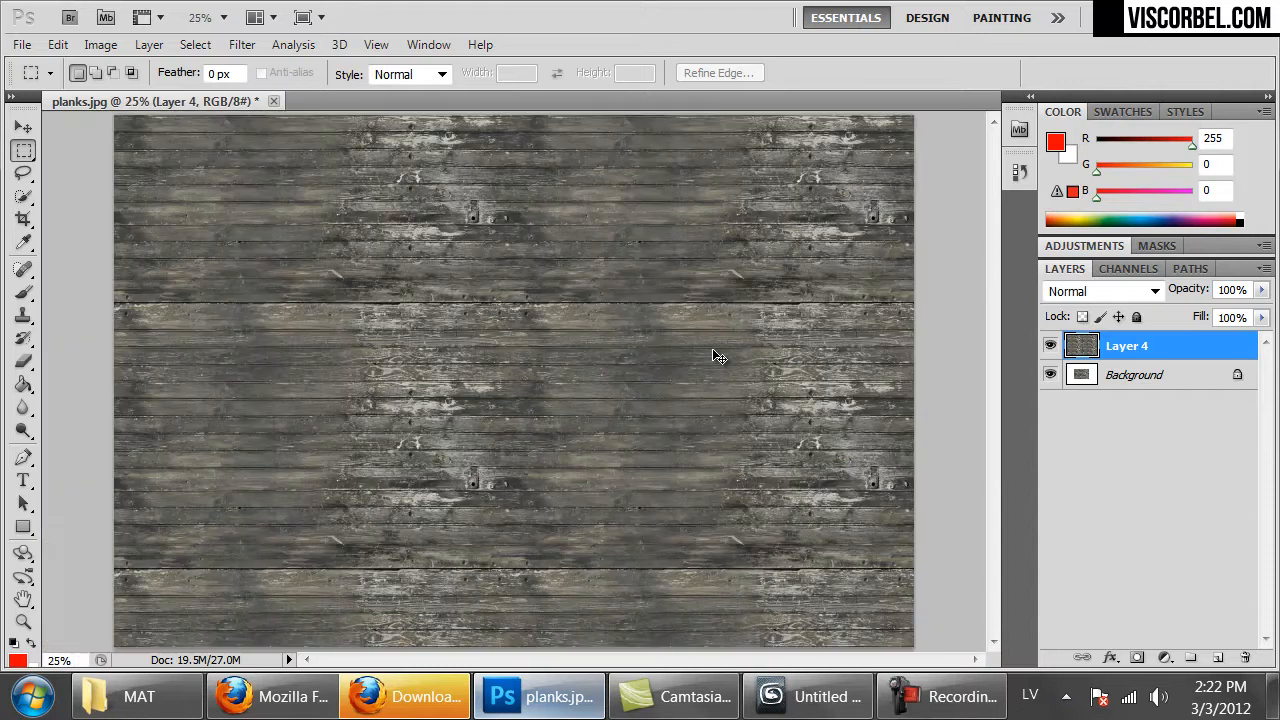
Copy a wide three-plank strip from the middle of the image to a new layer and place it over the planks below the upper latches
key("ctrl+plus")
key("ctrl+plus")
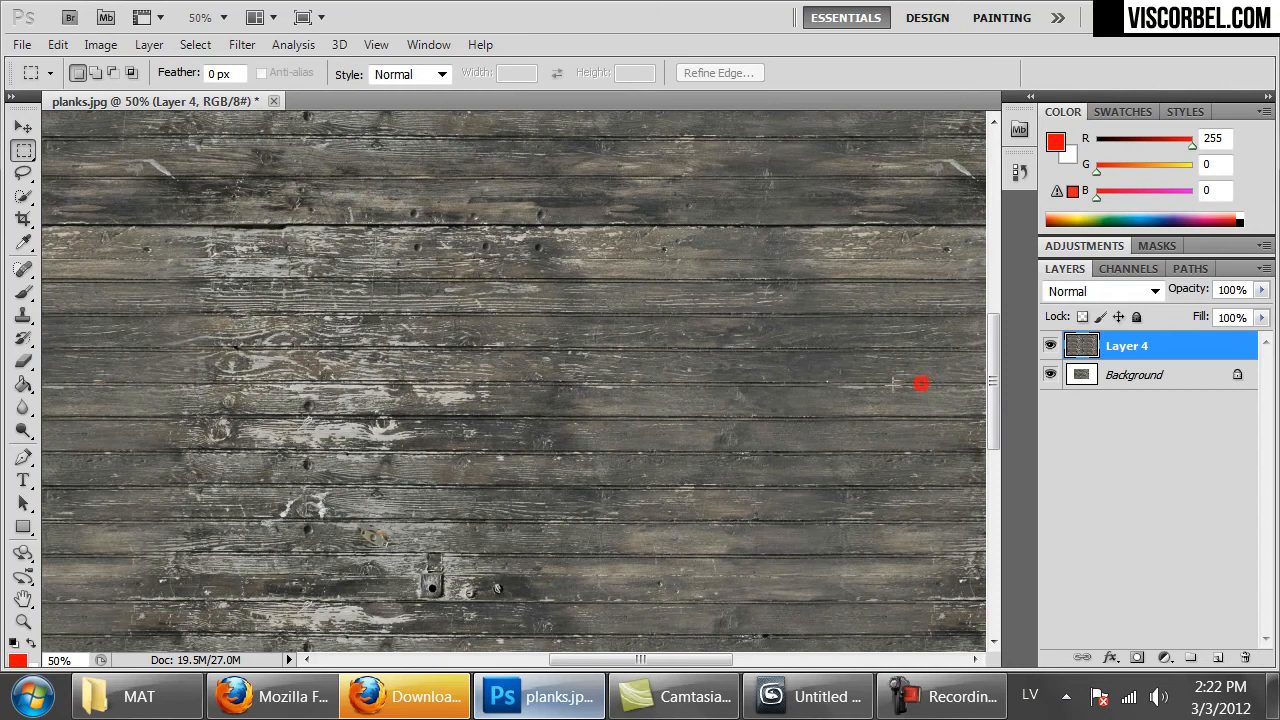
scroll(318, 470, "left", 3)
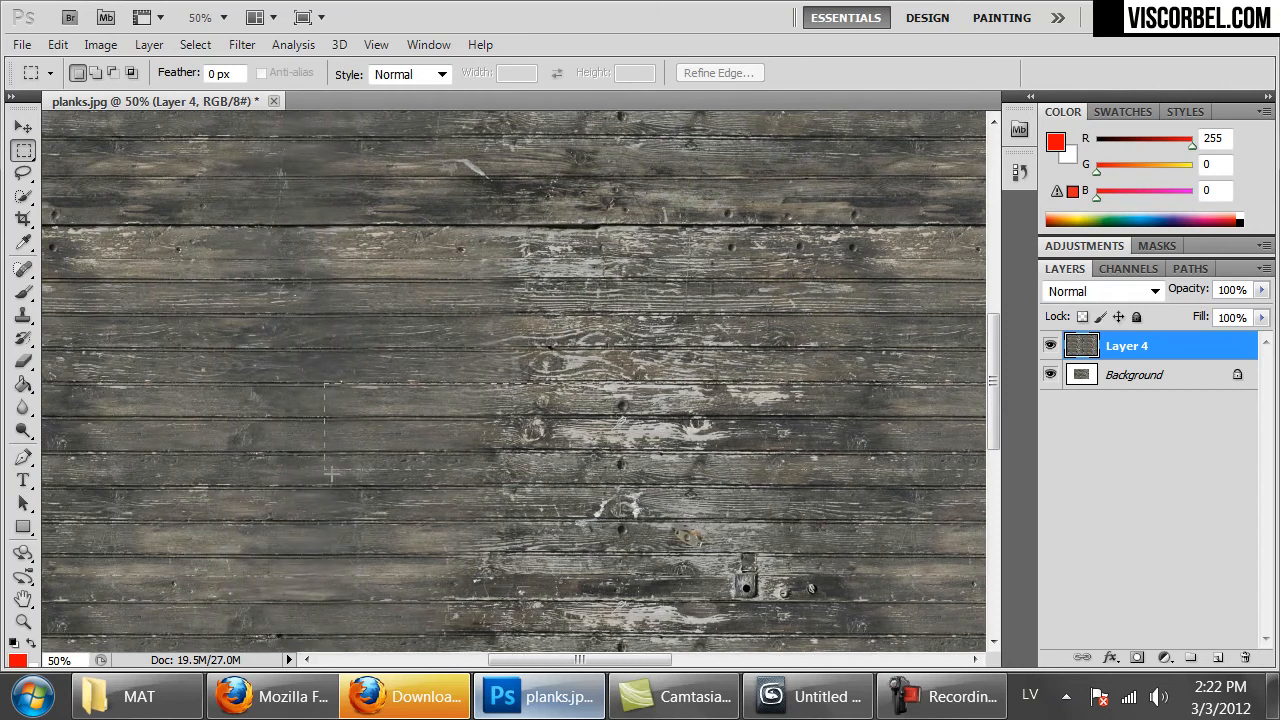
left_click_drag(267, 490, 248, 490)
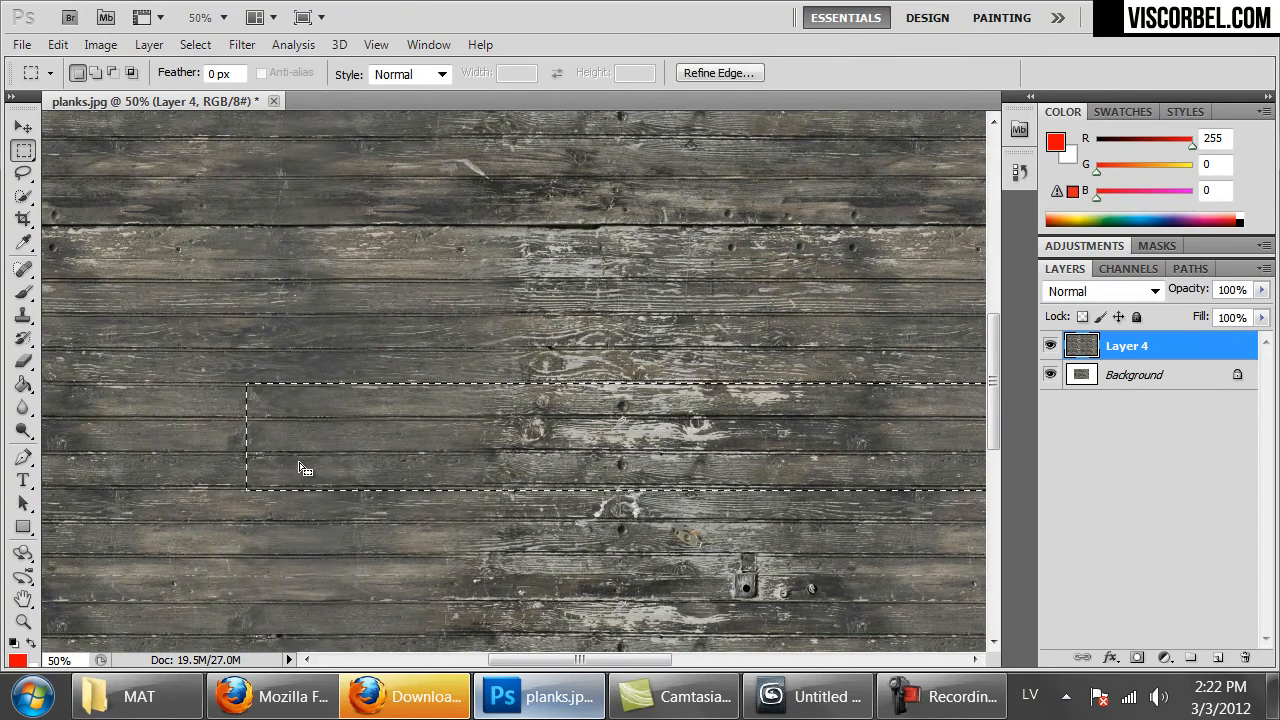
key("ctrl+minus")
key("ctrl+minus")
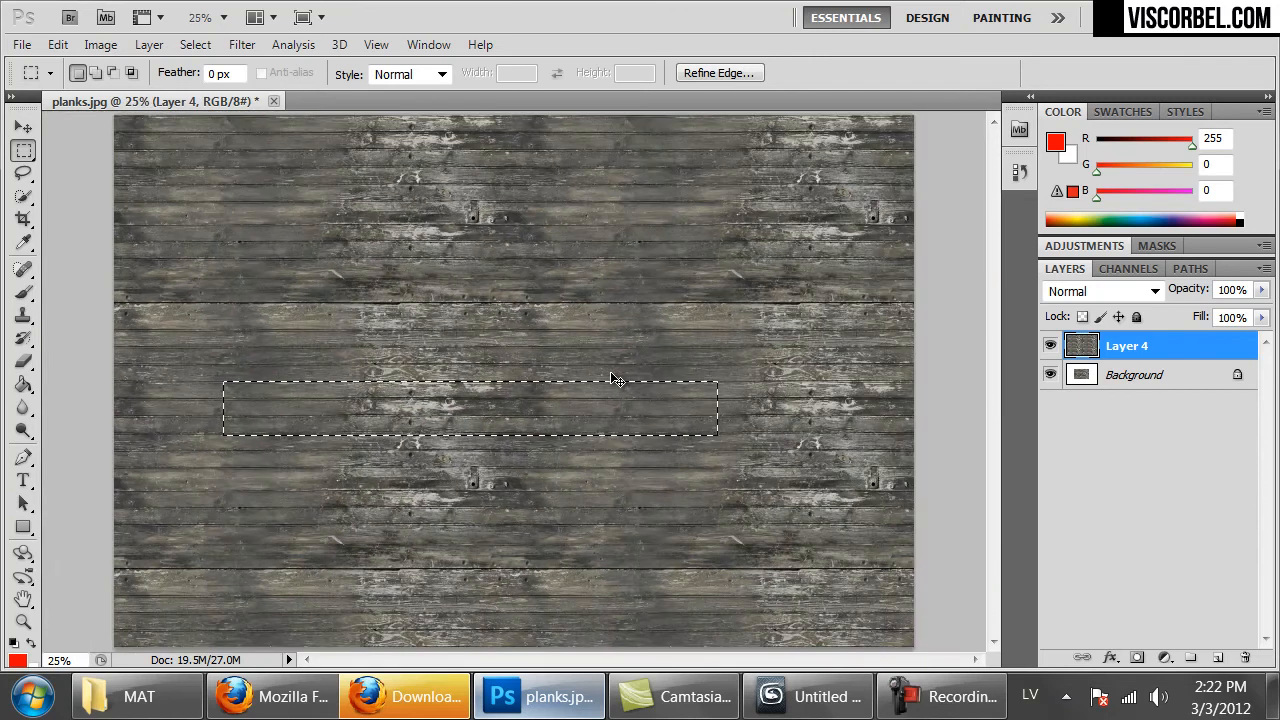
key("ctrl+j")
left_click_drag(523, 410, 695, 259)
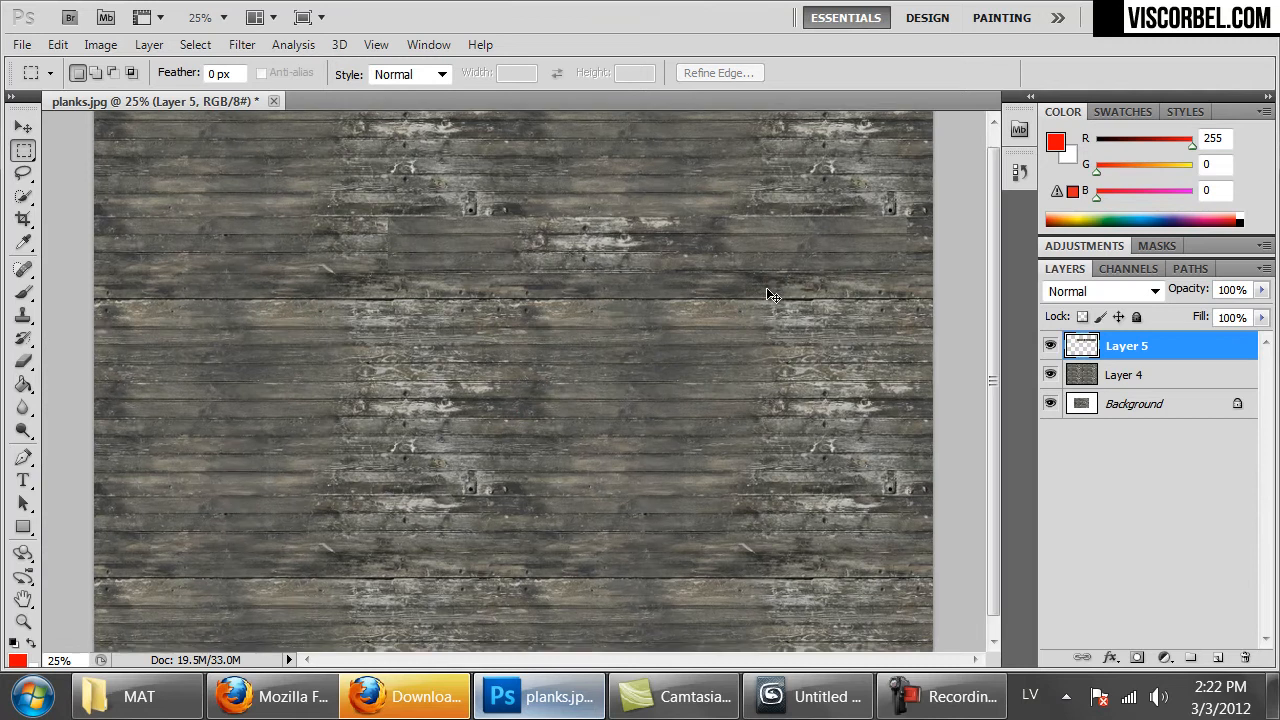
Blend the pasted strip below the upper latches into the planks by erasing its hard edges with the large soft Eraser
key("ctrl+plus")
left_click_drag(766, 287, 625, 400)
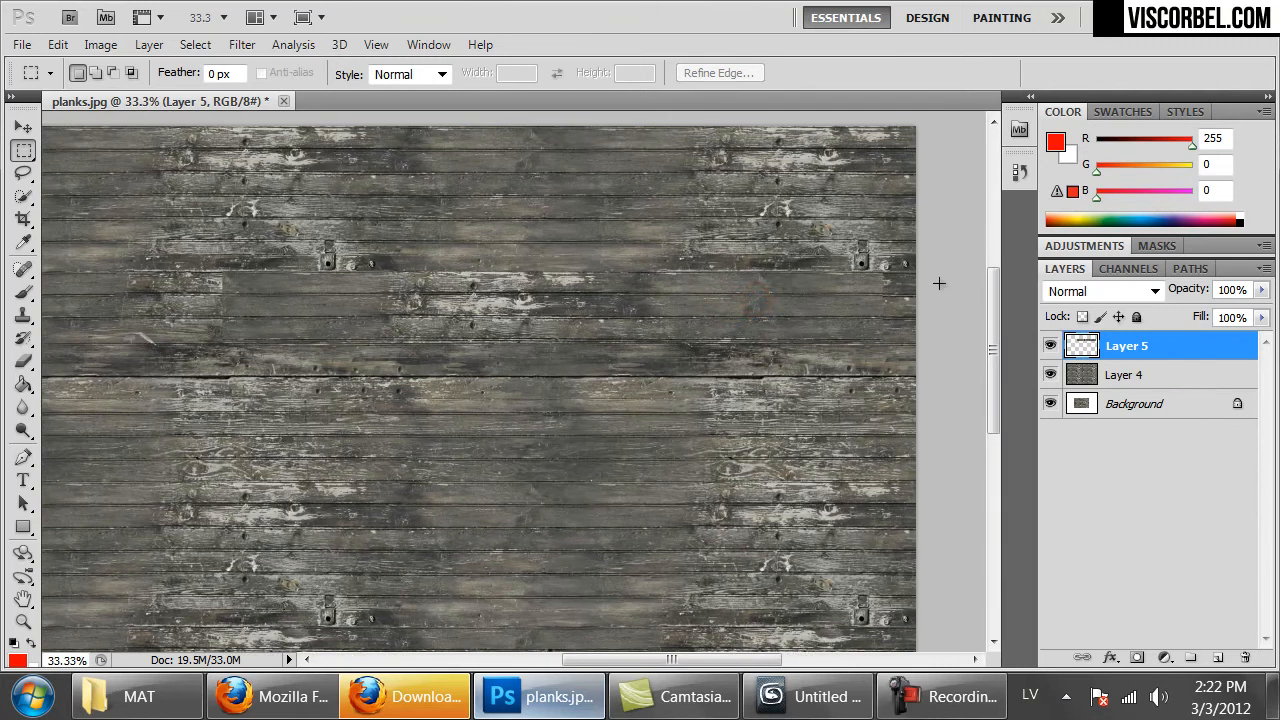
key("e")
mouse_move(123, 217)
left_mouse_down()
mouse_move(172, 280)
mouse_move(25, 340)
left_mouse_up()
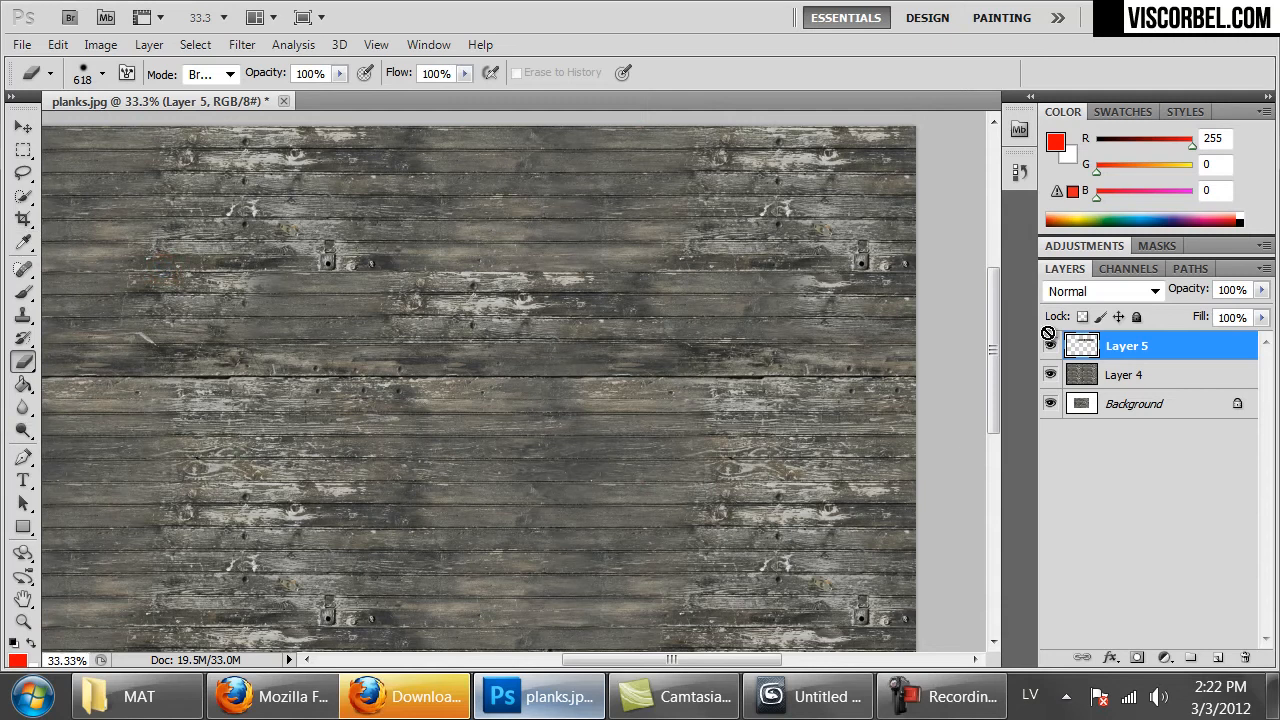
left_click(297, 272)
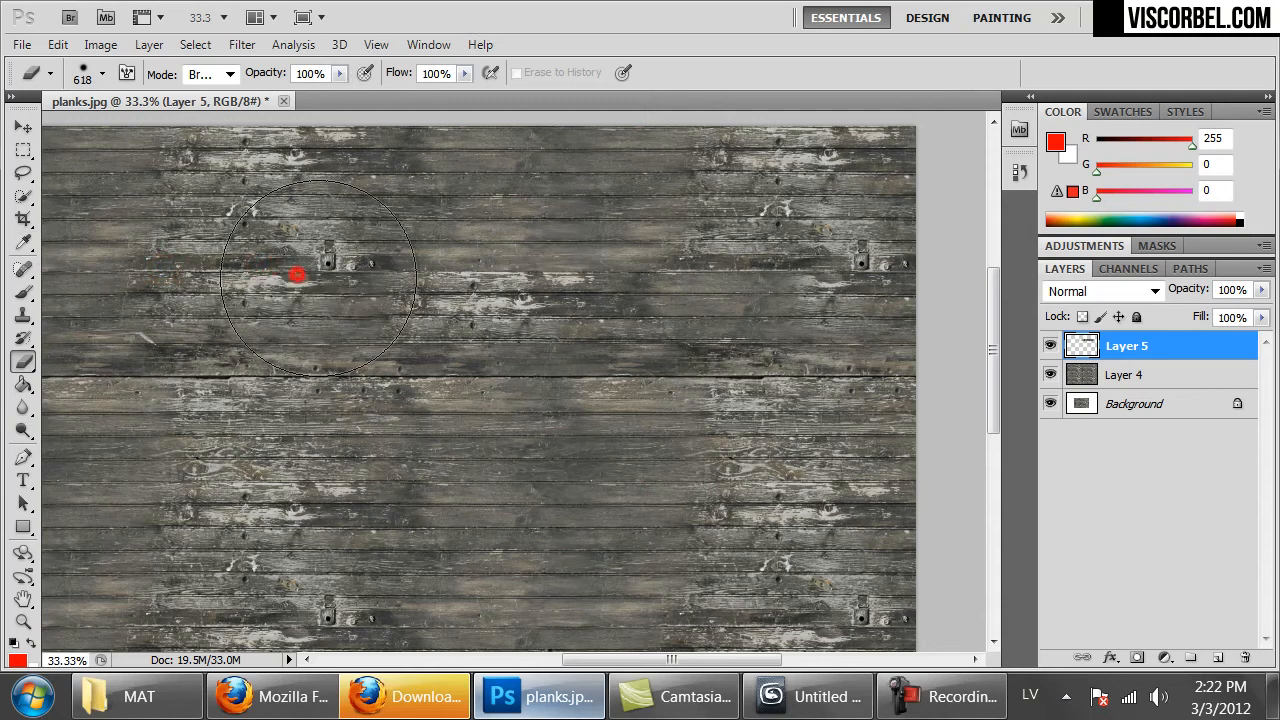
left_click_drag(537, 550, 620, 443)
key("ctrl+minus")
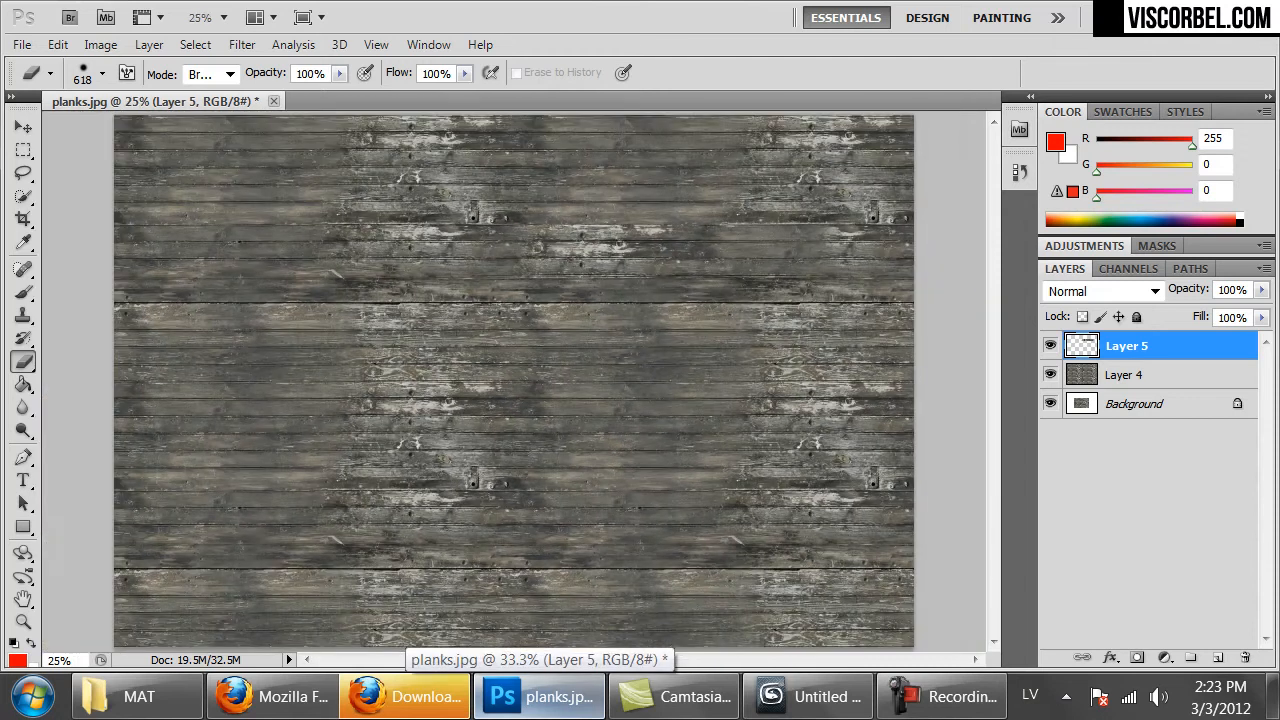
Paste another copy of the weathered strip above the lower-left latch, align it with the planks, and soften its edges with the Eraser
key("ctrl+v")
left_click_drag(586, 408, 447, 417)
left_click(646, 371)
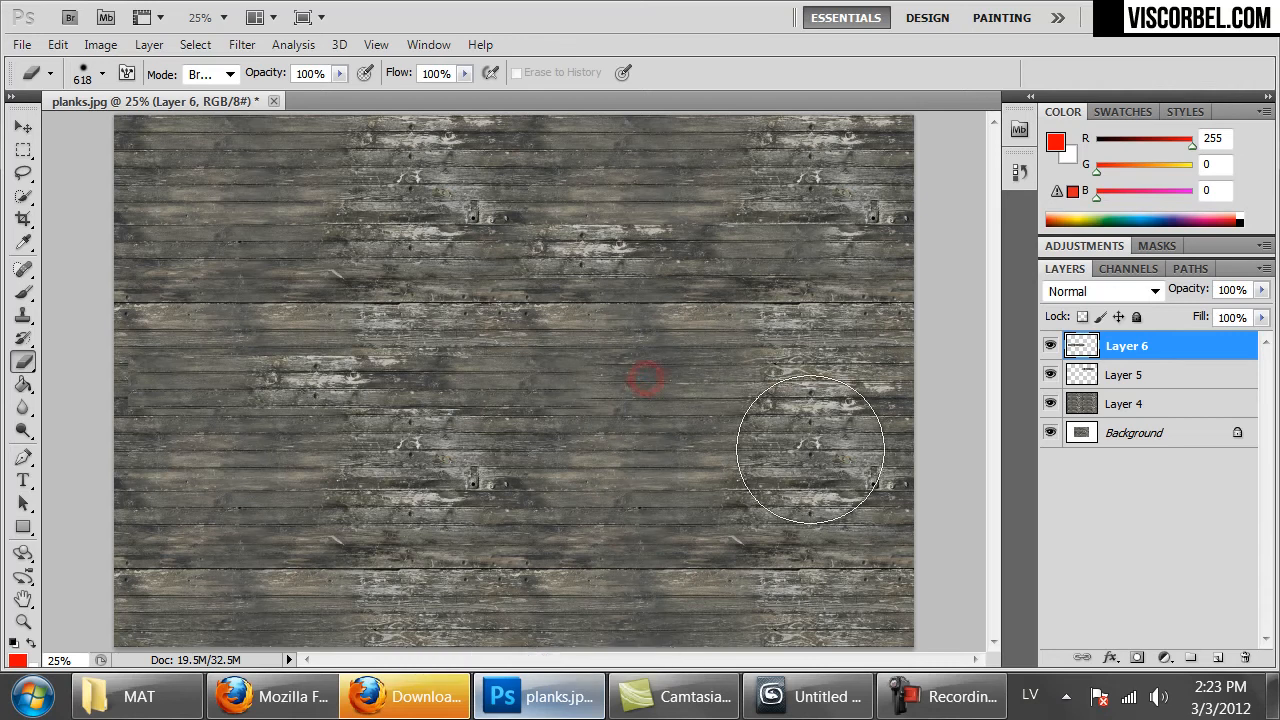
key("ctrl+Up")
key("ctrl+Up")
key("ctrl+Up")
key("ctrl+Up")
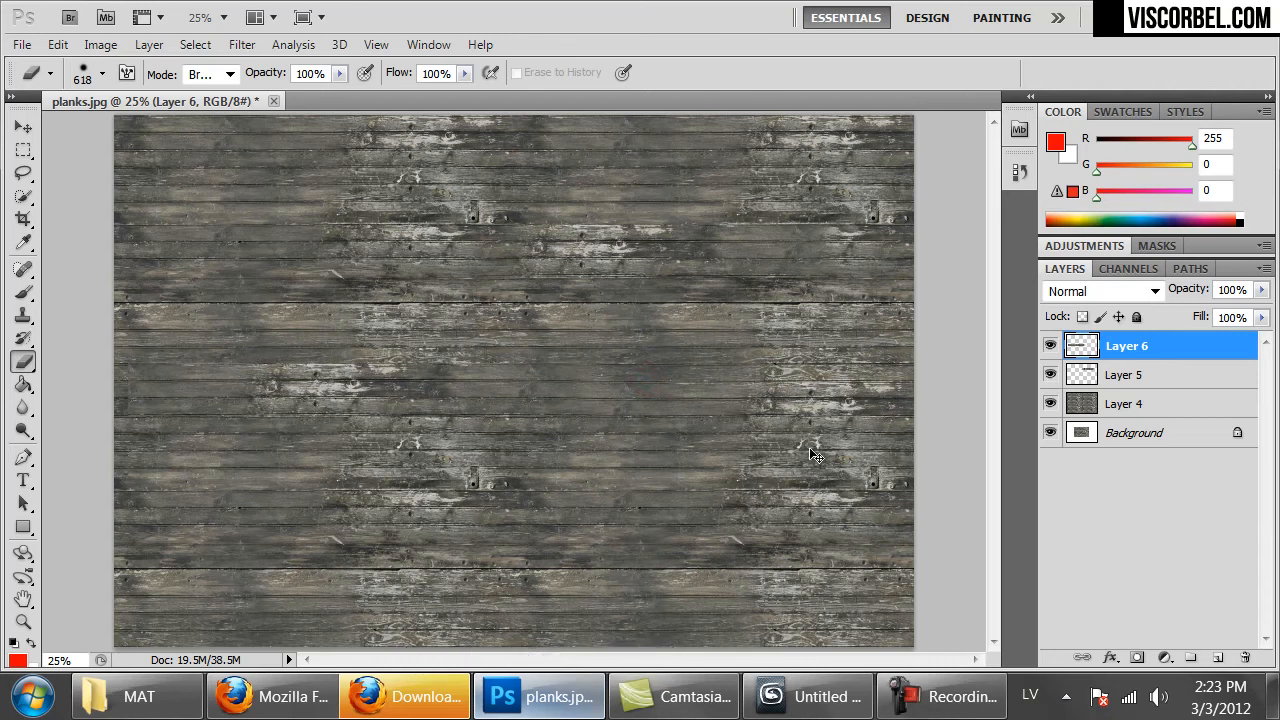
left_click(104, 381)
left_click(160, 375)
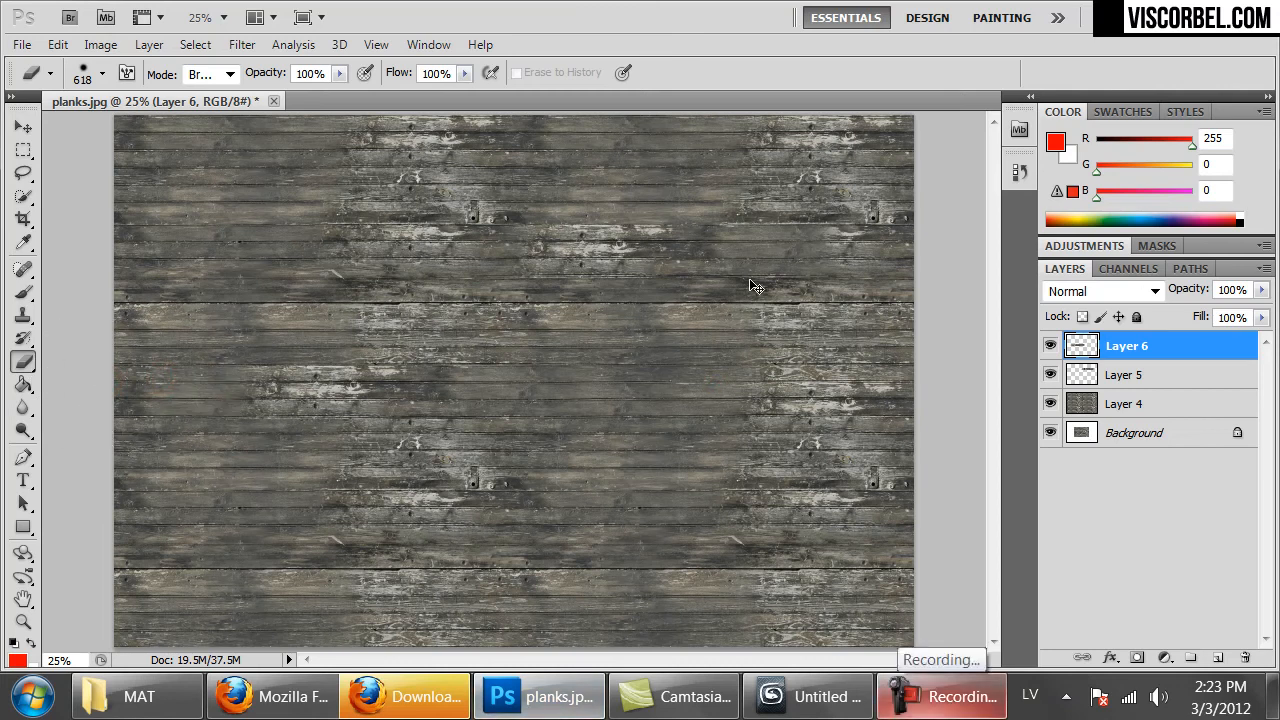
Select the planks around the lower-left latch with the Rectangular Marquee and try to copy them from the current layer
key("ctrl+minus")
key("ctrl+plus")
key("ctrl+plus")
left_click_drag(752, 290, 571, 241)
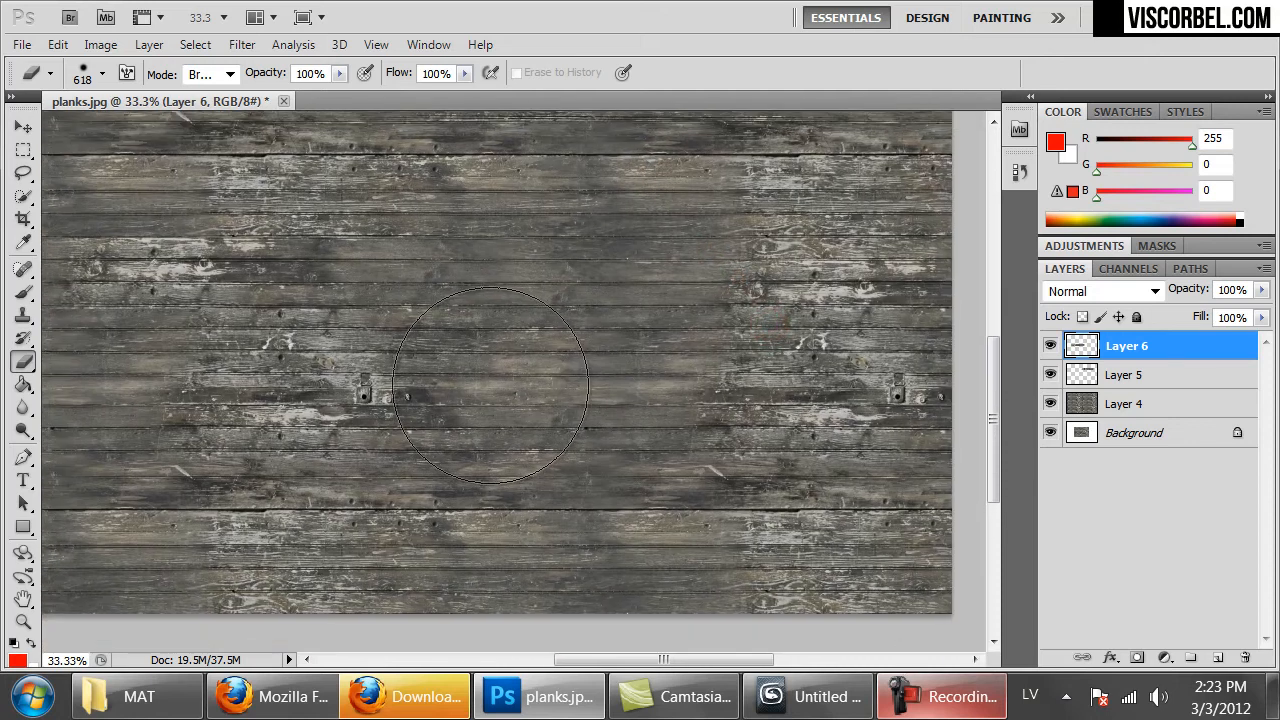
key("m")
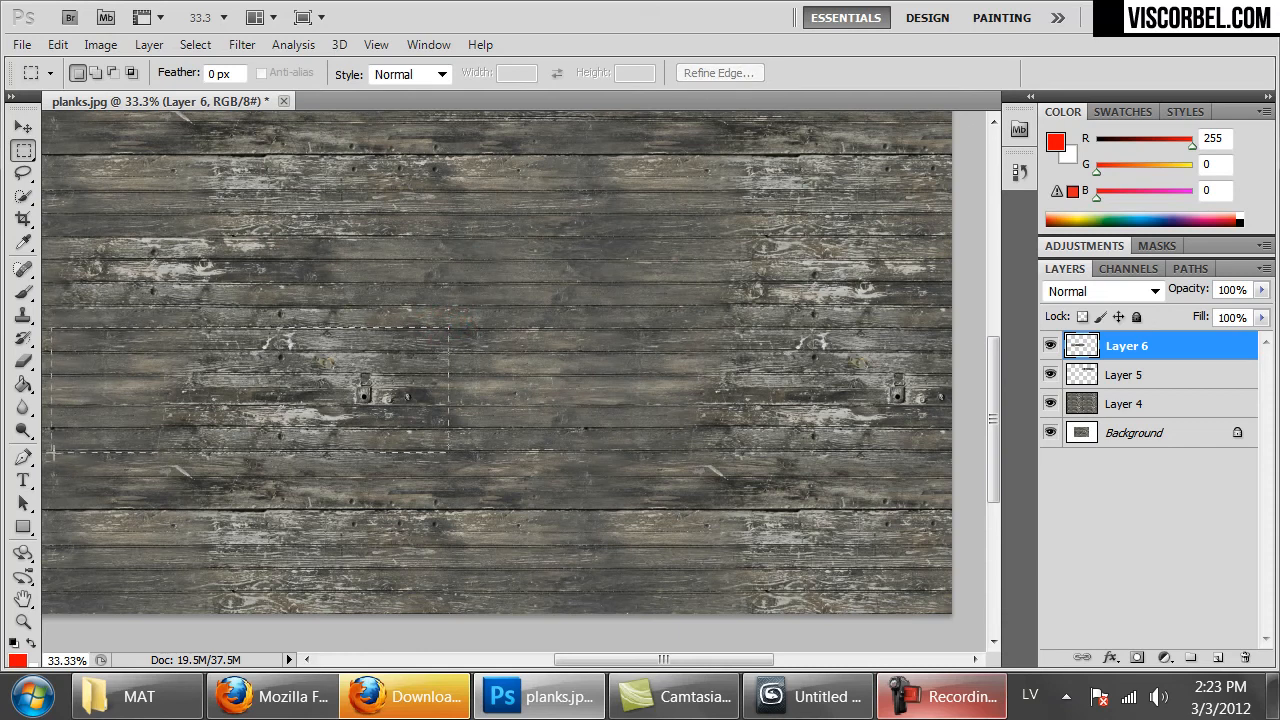
left_click_drag(48, 452, 48, 452)
key("ctrl+c")
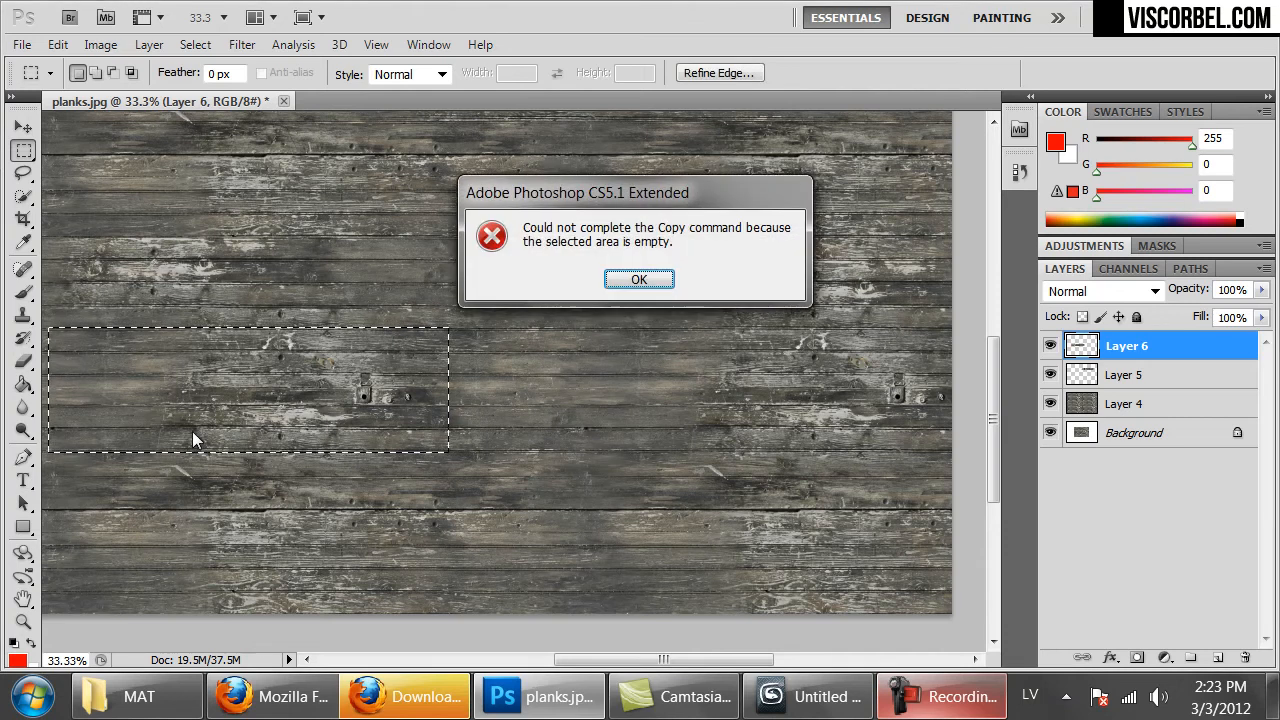
left_click(651, 306)
Duplicate the selected latch area to a new layer and place it between the two lower latches, aligned with the plank joints
key("ctrl+j")
left_click_drag(308, 393, 627, 342)
key("ctrl+Down")
key("ctrl+Down")
key("ctrl+Down")
key("ctrl+Down")
key("ctrl+Down")
key("ctrl+Down")
key("ctrl+Down")
key("ctrl+Down")
key("ctrl+Down")
key("ctrl+Down")
key("ctrl+Down")
key("ctrl+Down")
key("ctrl+Down")
key("ctrl+Down")
key("ctrl+Down")
key("ctrl+Down")
key("ctrl+Down")
key("ctrl+Down")
key("ctrl+Down")
key("ctrl+Down")
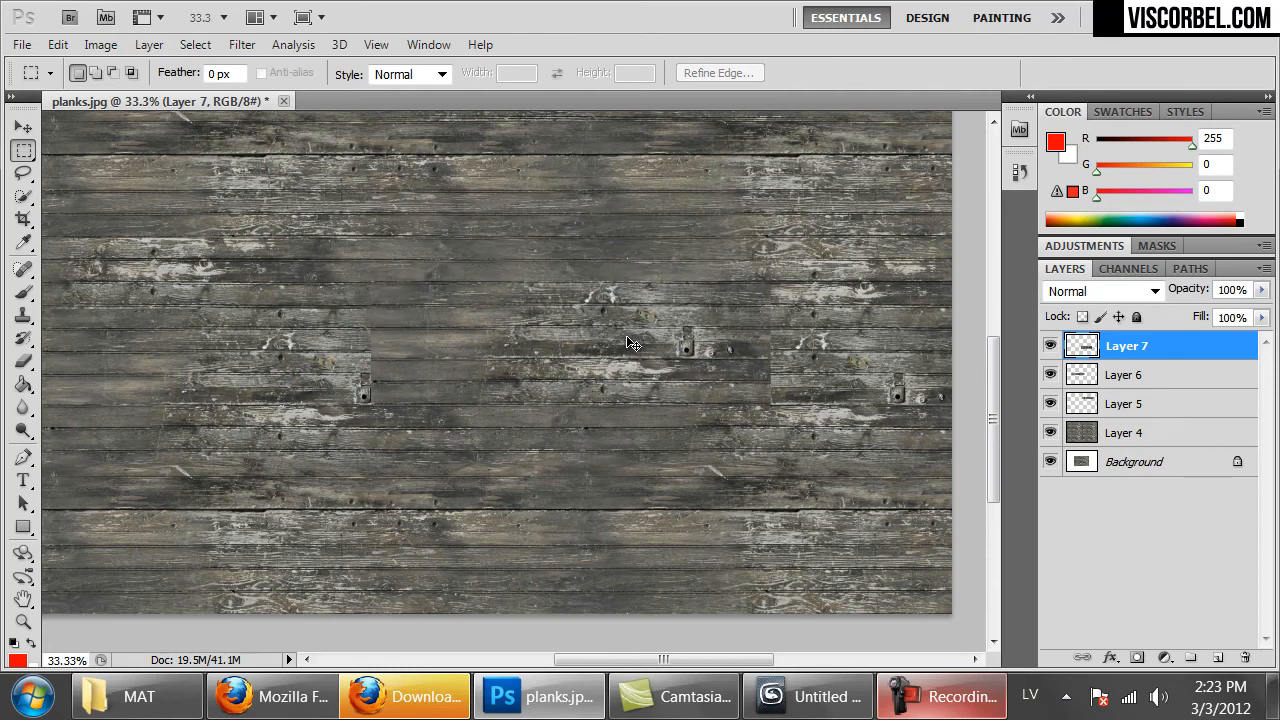
Erase the hard edges of the new latch patch with the soft Eraser, including where it overlaps both original latches
key("w")
key("e")
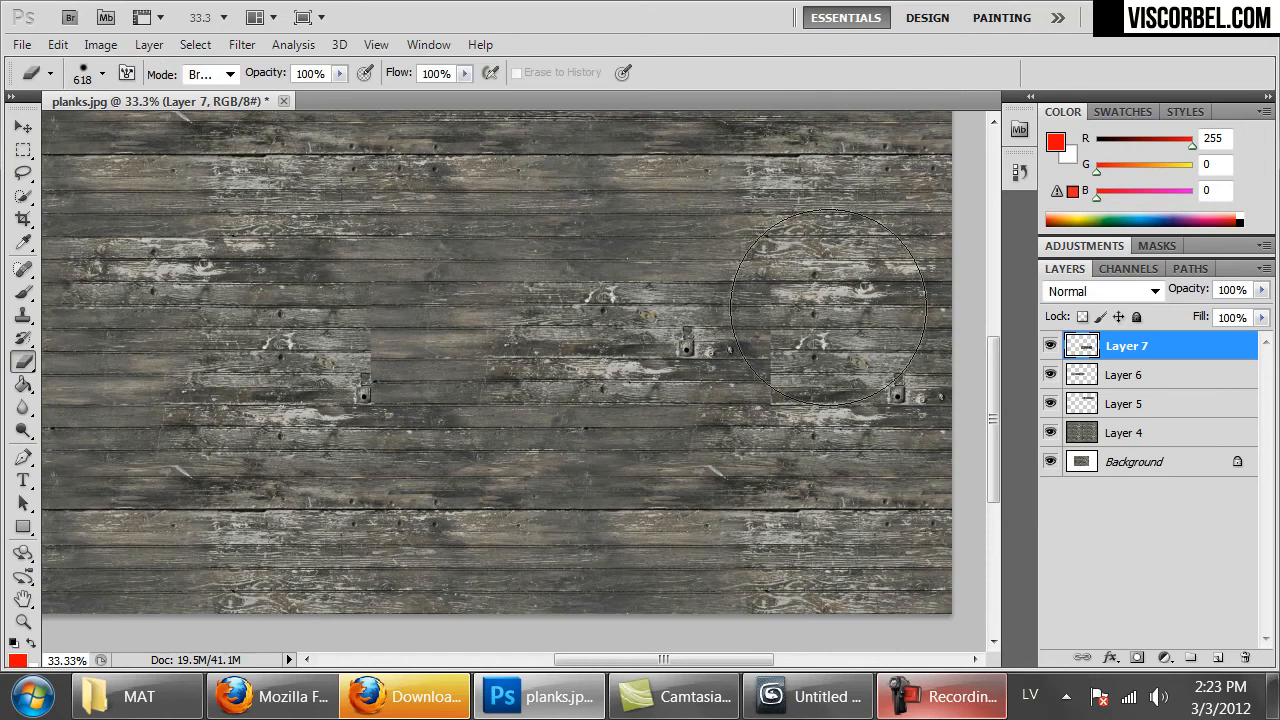
mouse_move(843, 325)
left_mouse_down()
mouse_move(843, 438)
mouse_move(750, 502)
left_mouse_up()
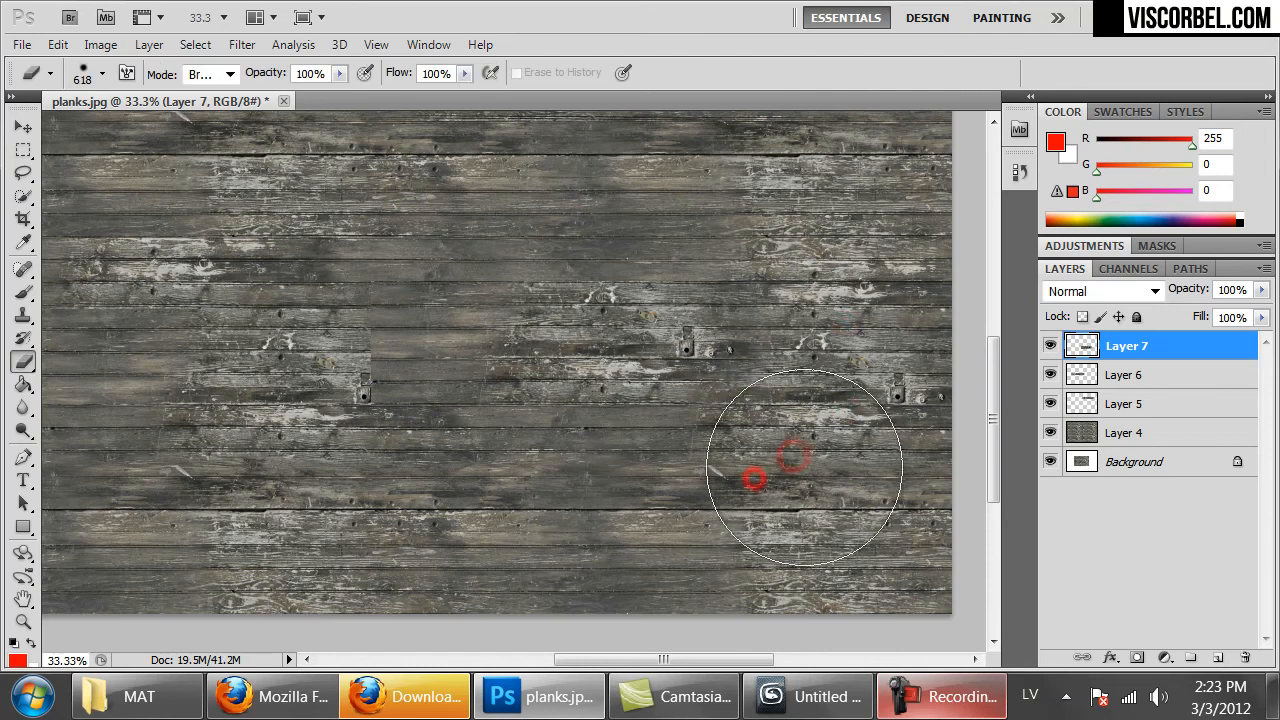
left_click(823, 277)
left_click(374, 325)
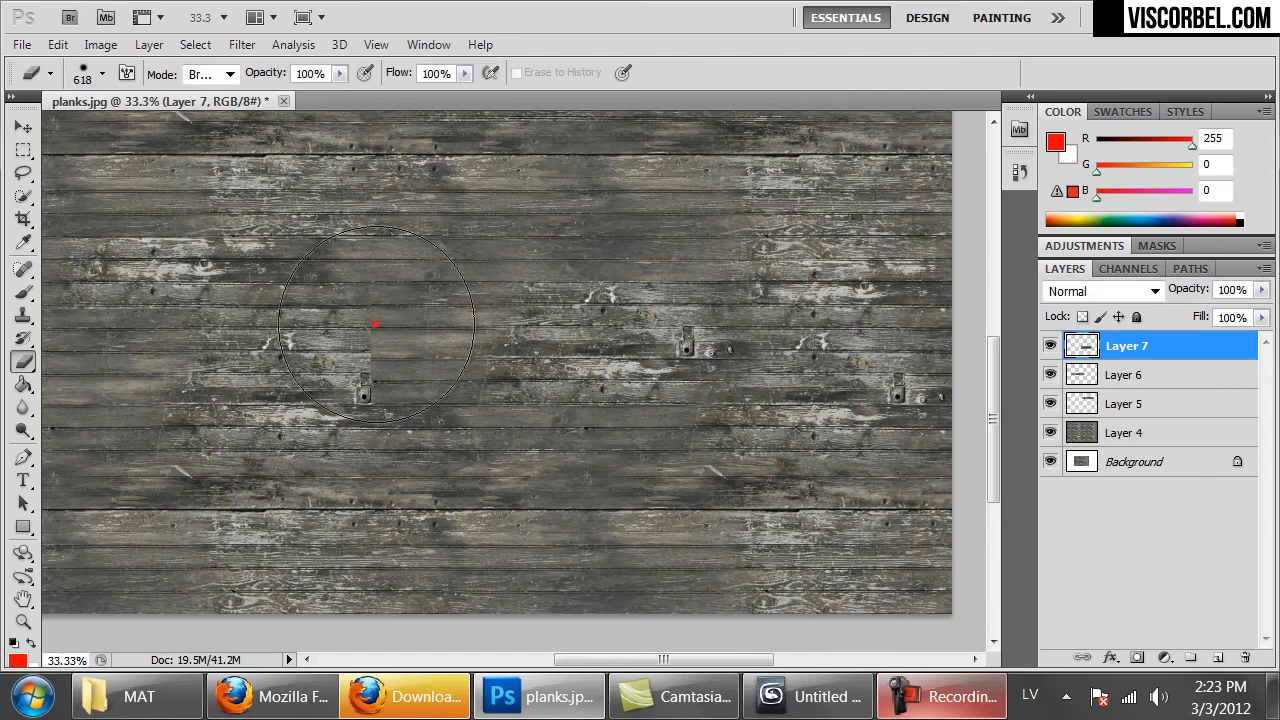
left_click(485, 268)
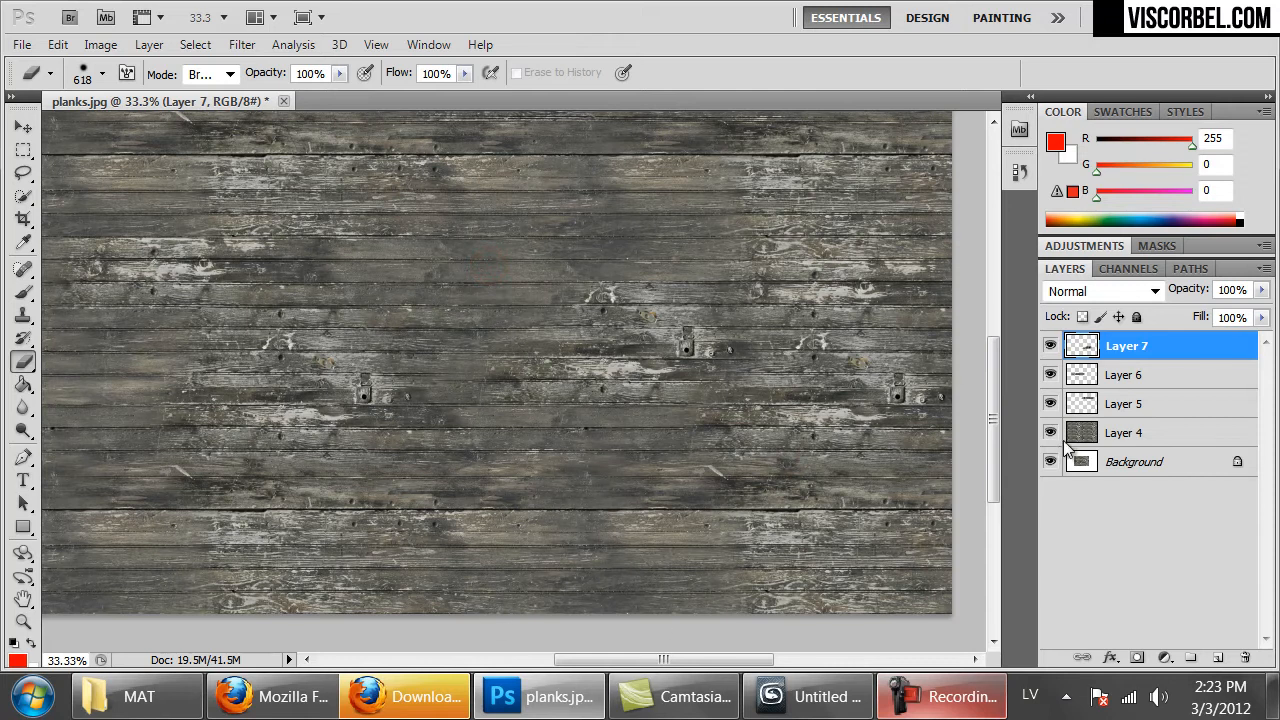
Copy a plain four-plank section near the image's upper-left corner to a new layer and place it over the weathered area beside it
key("ctrl+minus")
key("ctrl+minus")
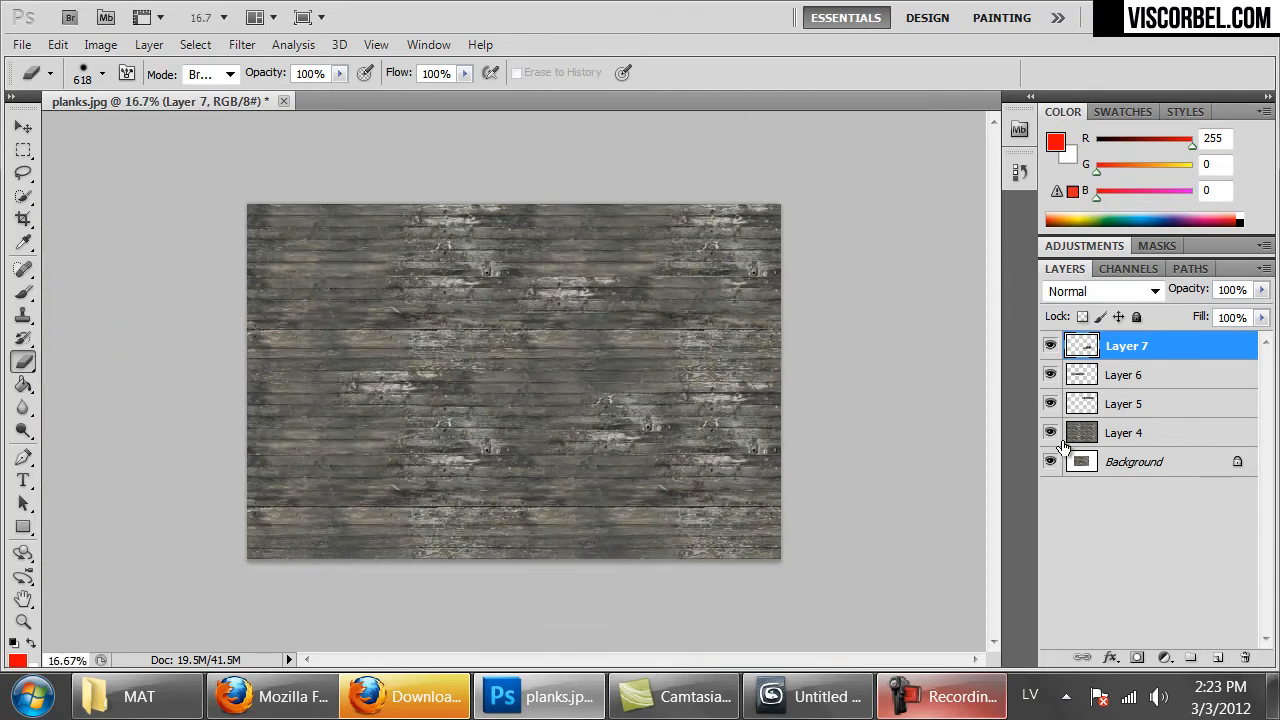
key("ctrl+plus")
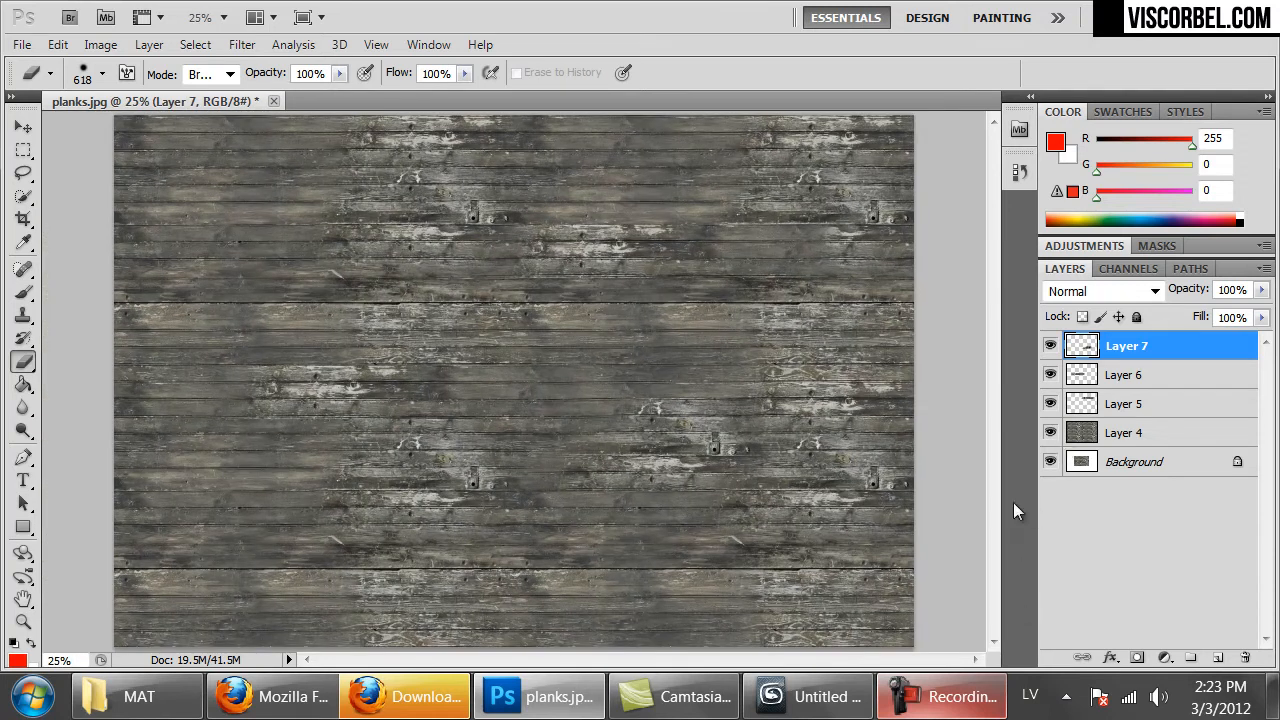
left_click(484, 371, "ctrl")
left_click(484, 371, "ctrl")
left_click_drag(485, 372, 814, 123)
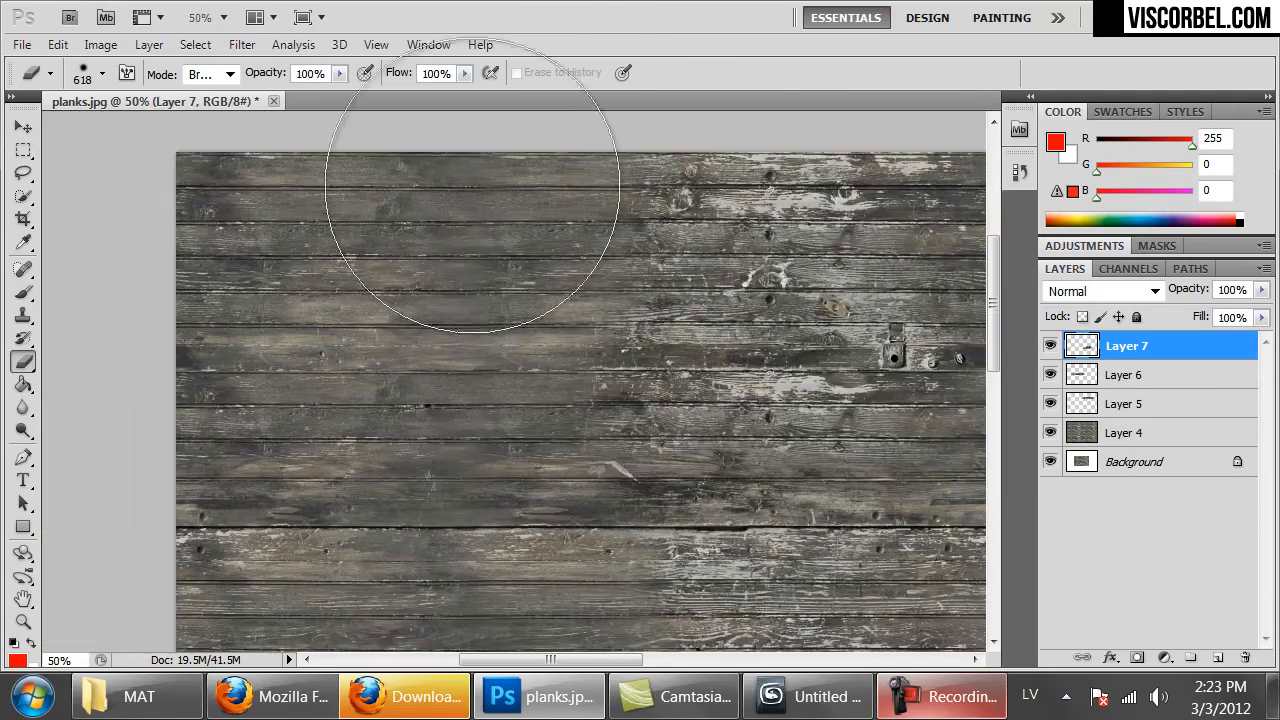
key("m")
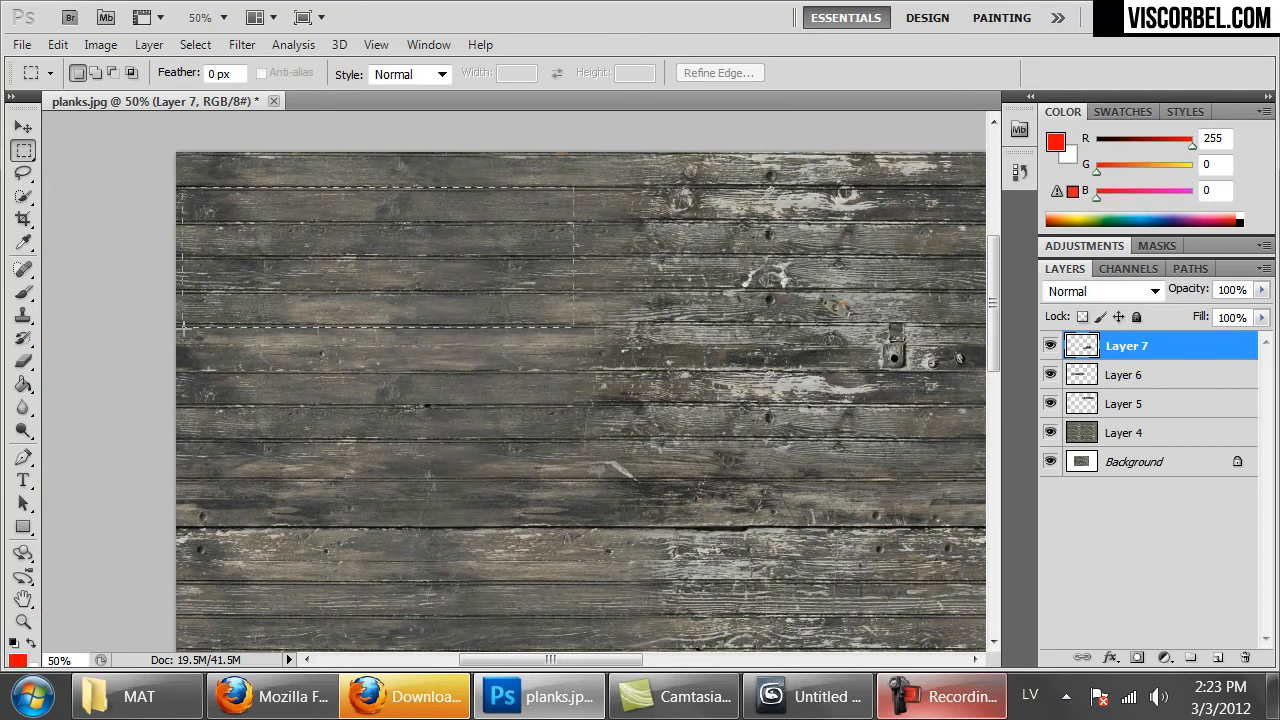
key("ctrl+j")
left_click_drag(365, 274, 705, 288)
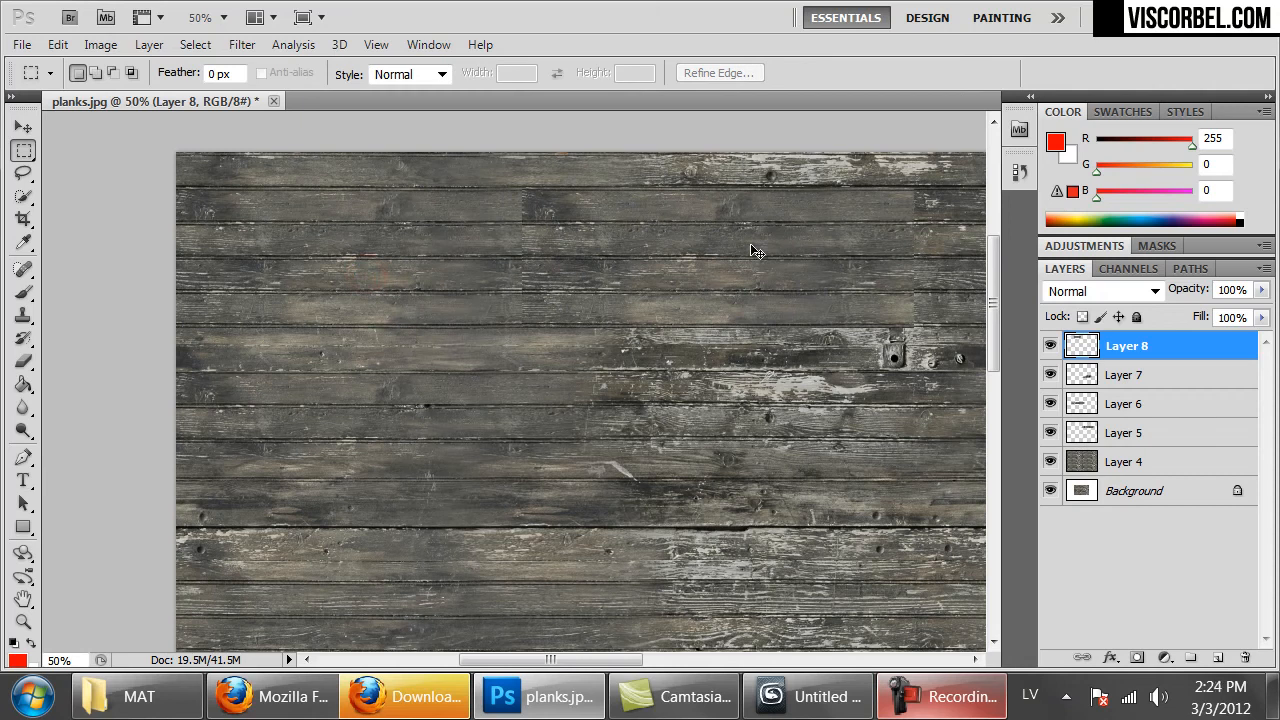
Soften the right edge of the plain four-plank patch with the Eraser
key("ctrl+minus")
key("ctrl+minus")
key("e")
mouse_move(491, 195)
left_mouse_down()
mouse_move(542, 178)
mouse_move(531, 140)
left_mouse_up()
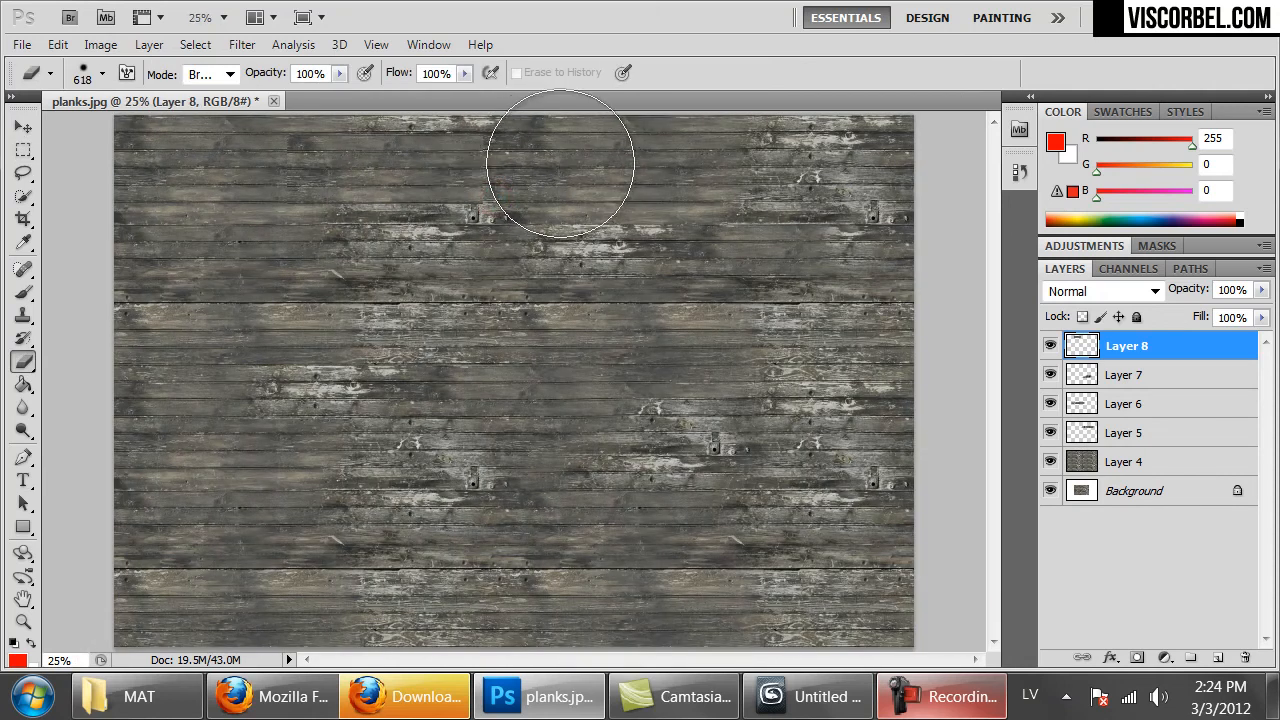
key("m")
left_click(380, 170)
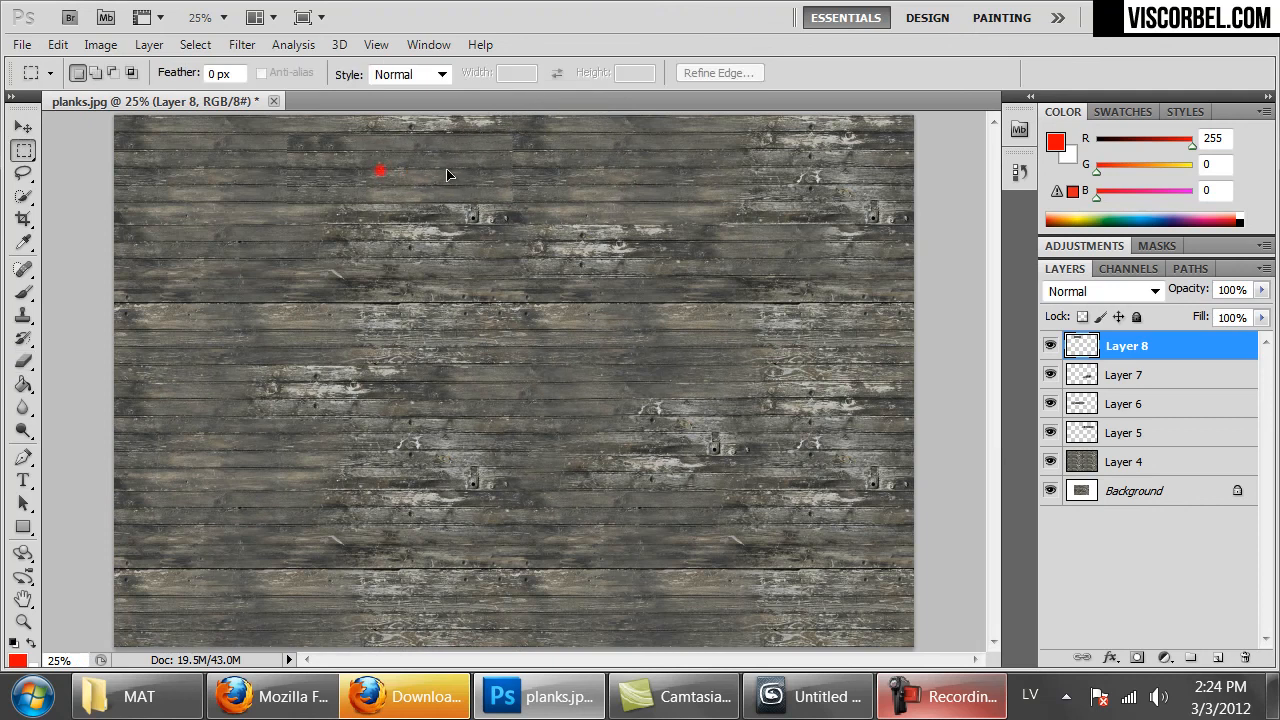
left_click(572, 167, "ctrl+alt")
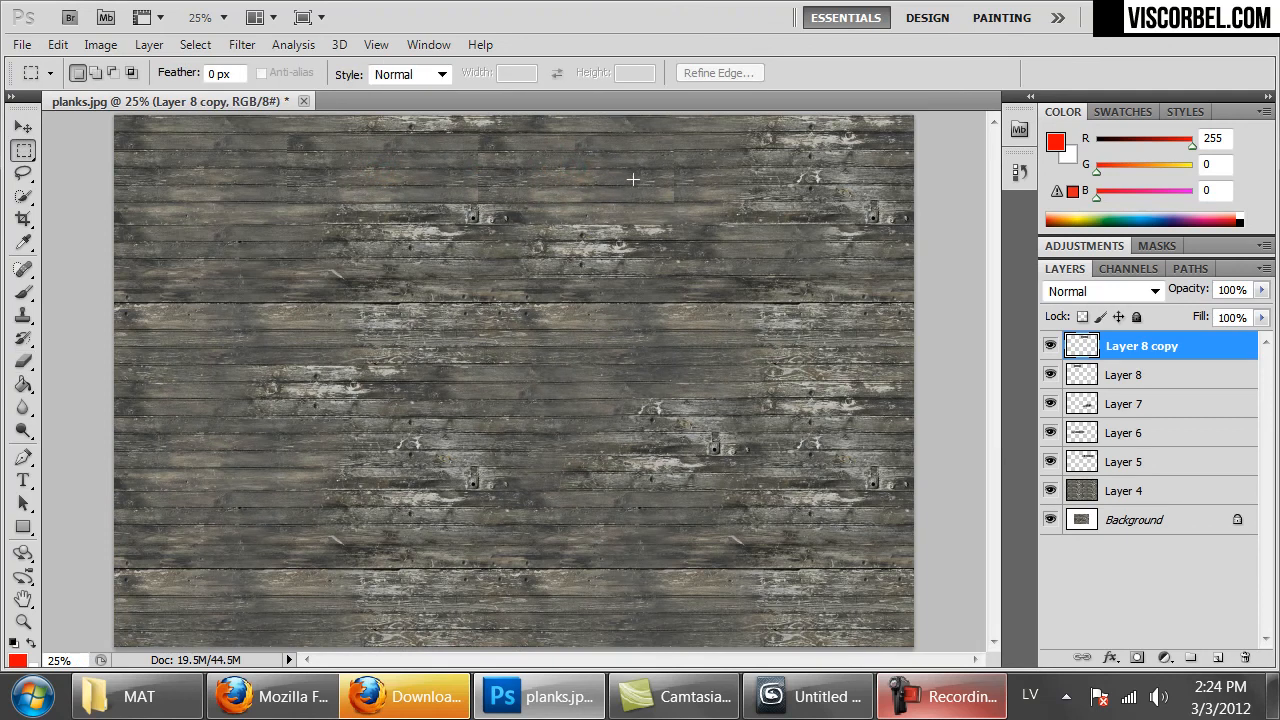
key("ctrl+z")
Stretch the plain-plank patch horizontally to about 134% with Free Transform and blend its edges with the Eraser
right_click(423, 170)
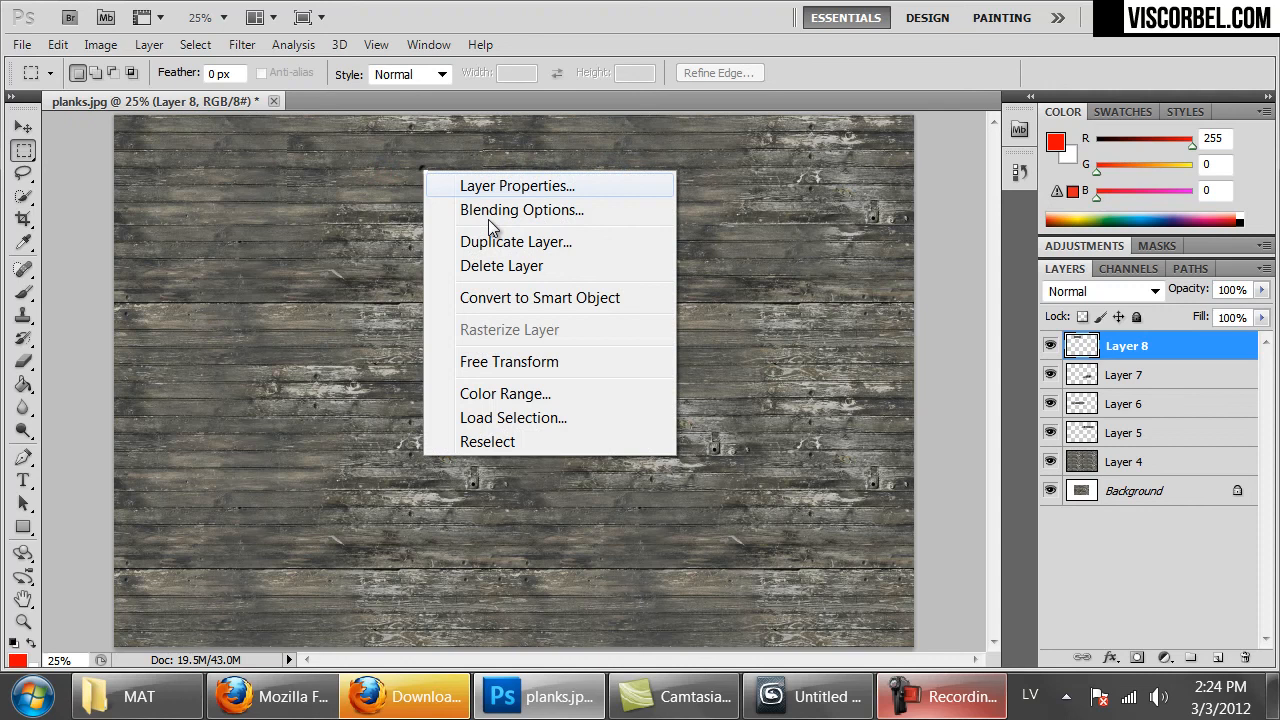
left_click(547, 360)
left_click_drag(483, 166, 550, 167)
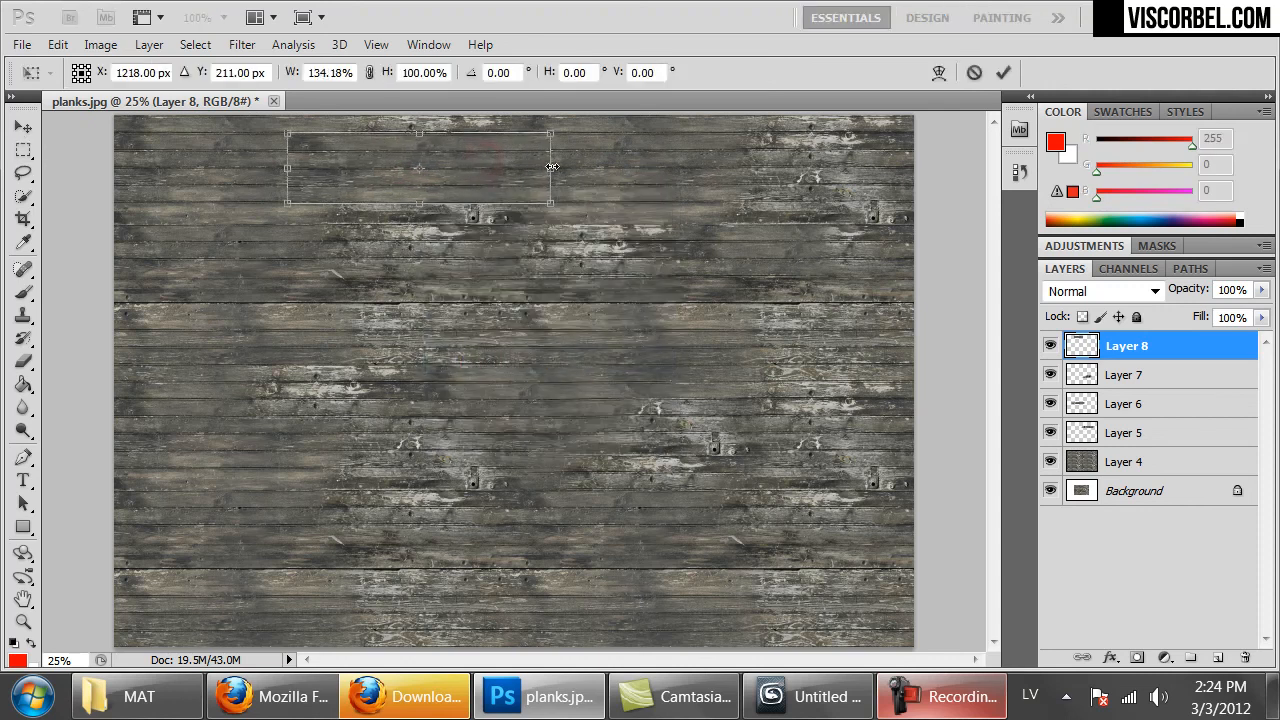
key("Return")
key("e")
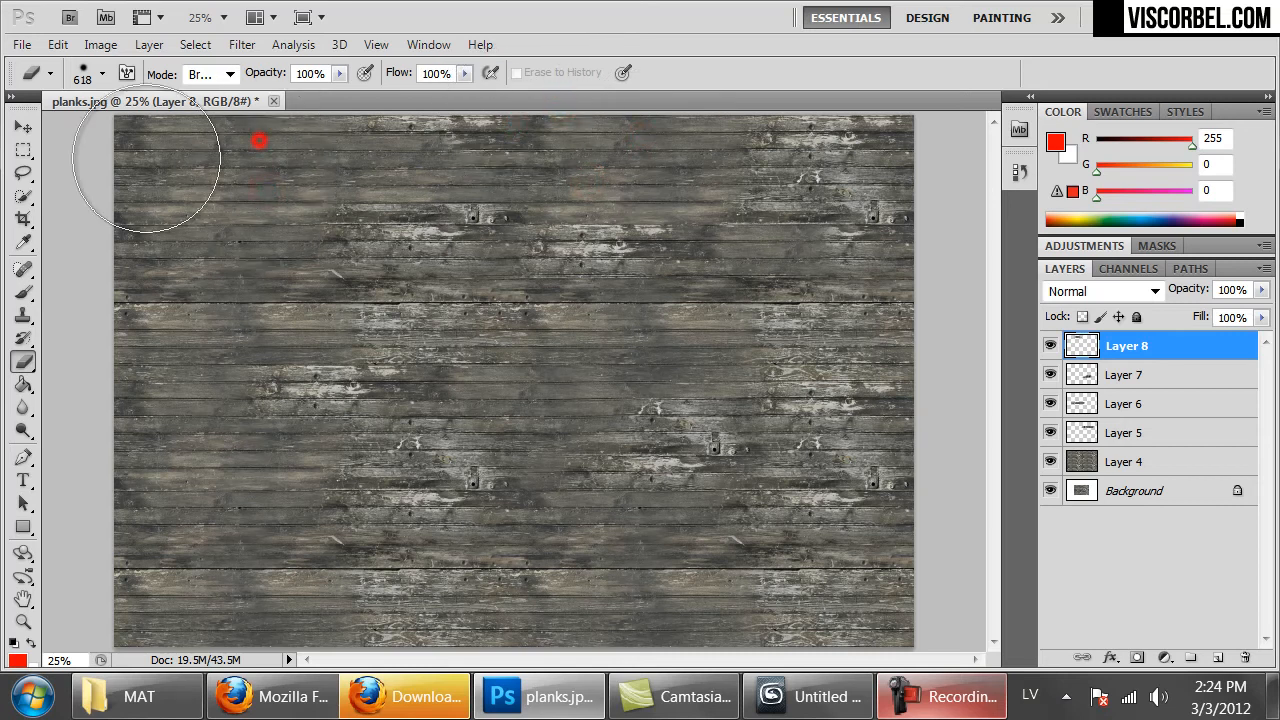
key("ctrl+minus")
key("ctrl+plus")
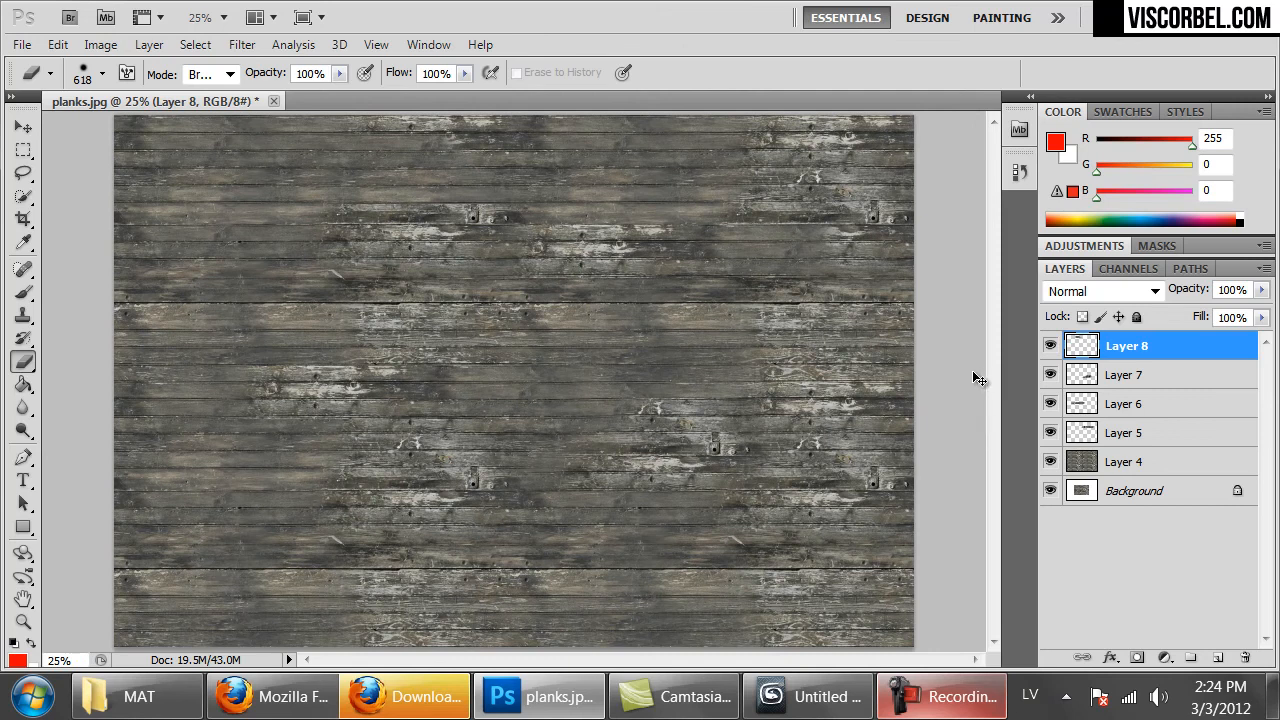
Save the layered image as a JPEG at quality 10, replacing planks.jpg in the VRAY MATERIALS folder
key("ctrl+shift+s")
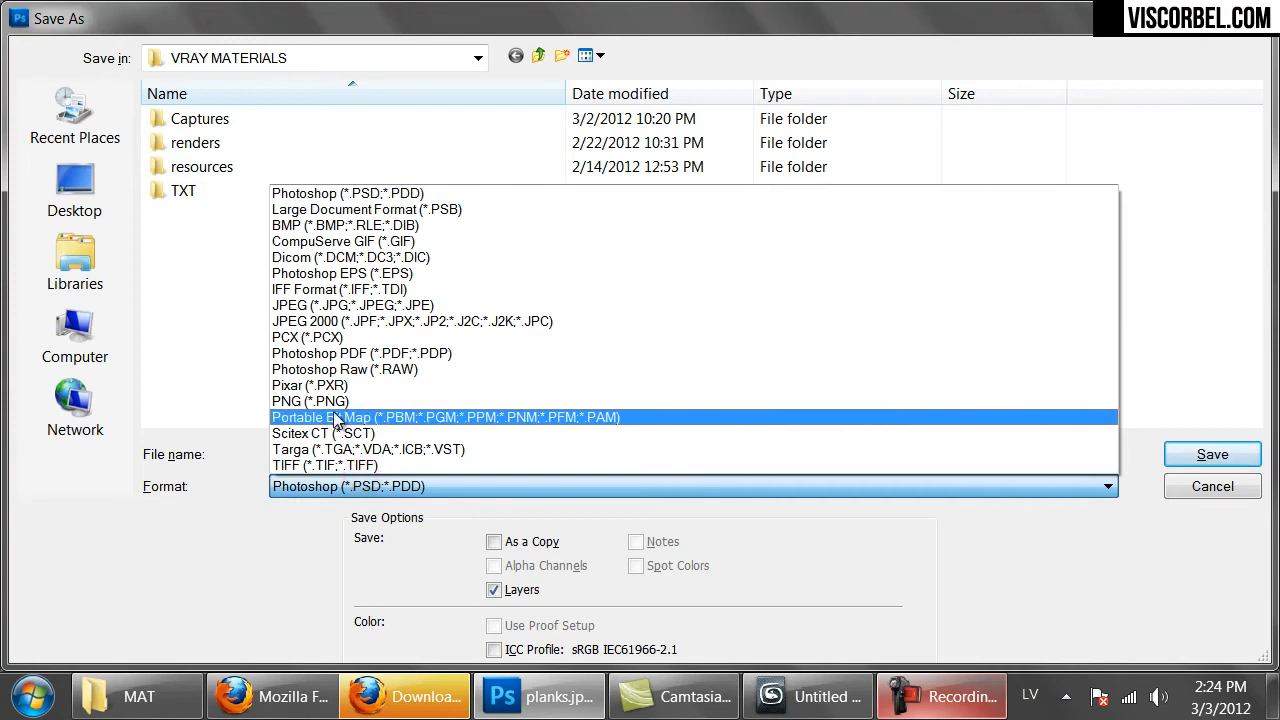
left_click(390, 305)
double_click(229, 217)
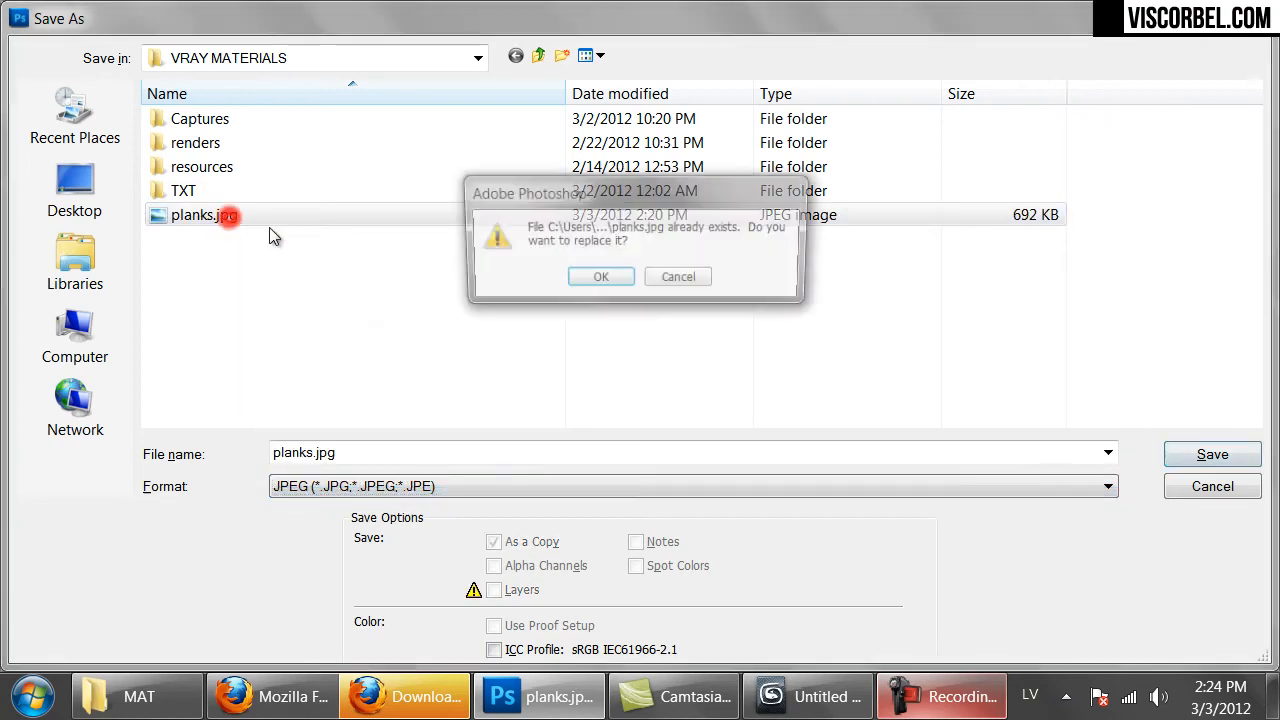
left_click(587, 274)
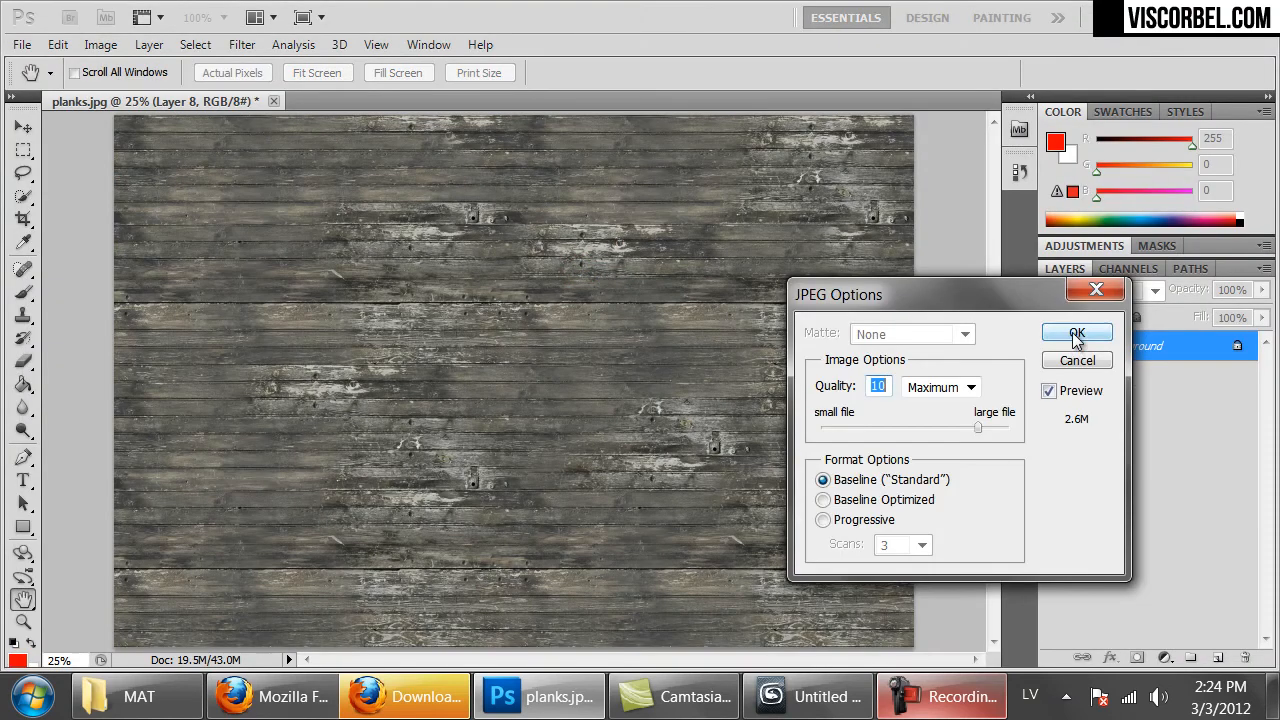
left_click(1076, 336)
Switch to 3ds Max, set the planks bitmap's U and V tiling to 2.0, and inspect the plane for repetition
left_click(828, 705)
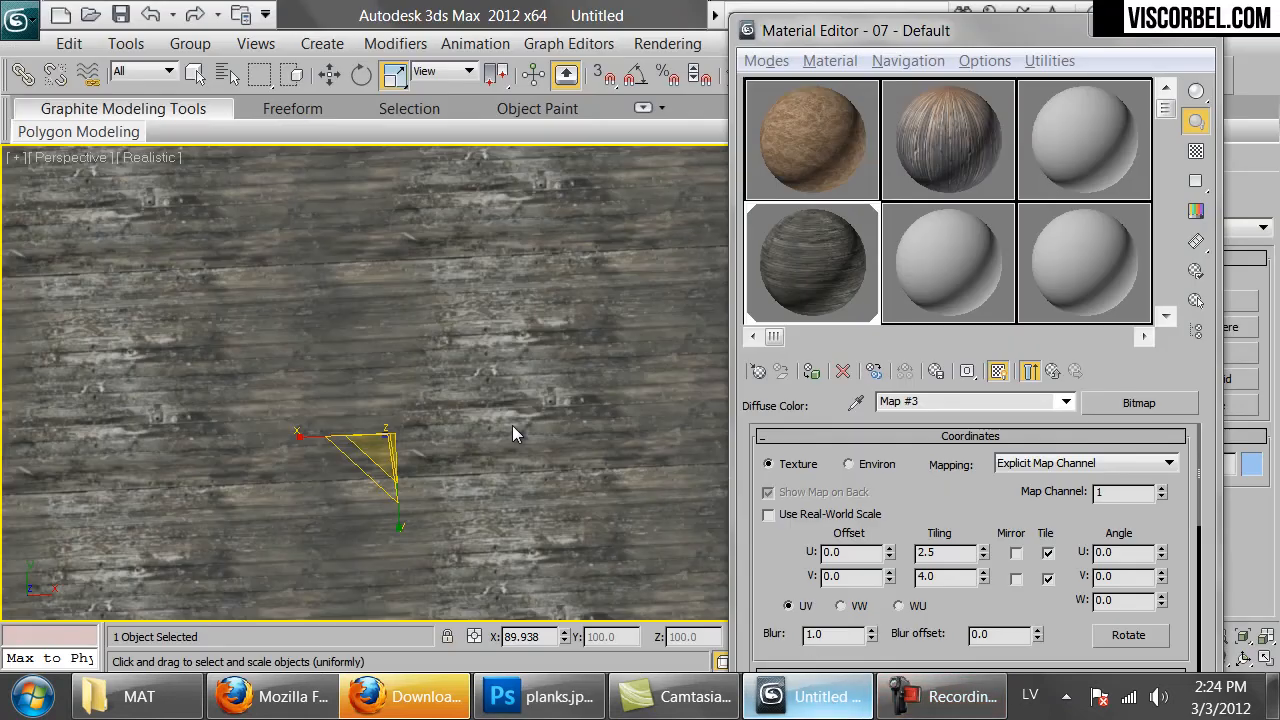
scroll(512, 432, "down", 5)
left_click_drag(514, 331, 570, 272)
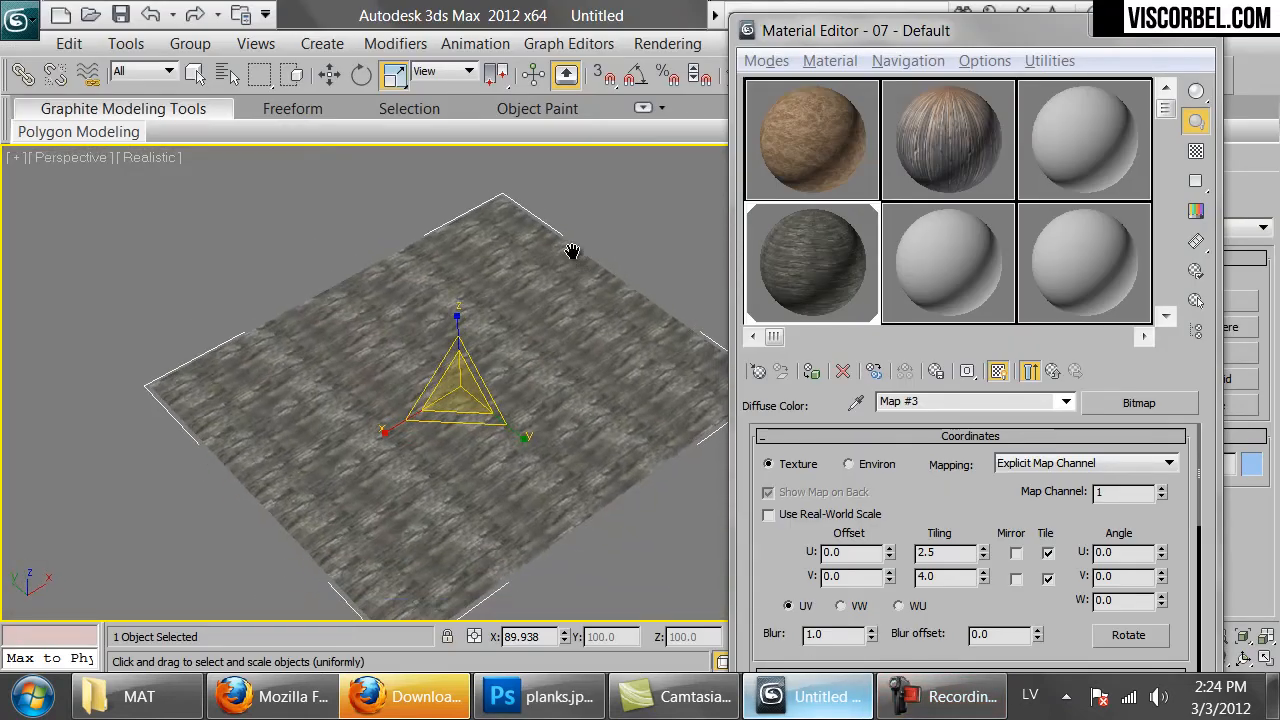
scroll(466, 477, "up", 3)
scroll(466, 477, "down", 2)
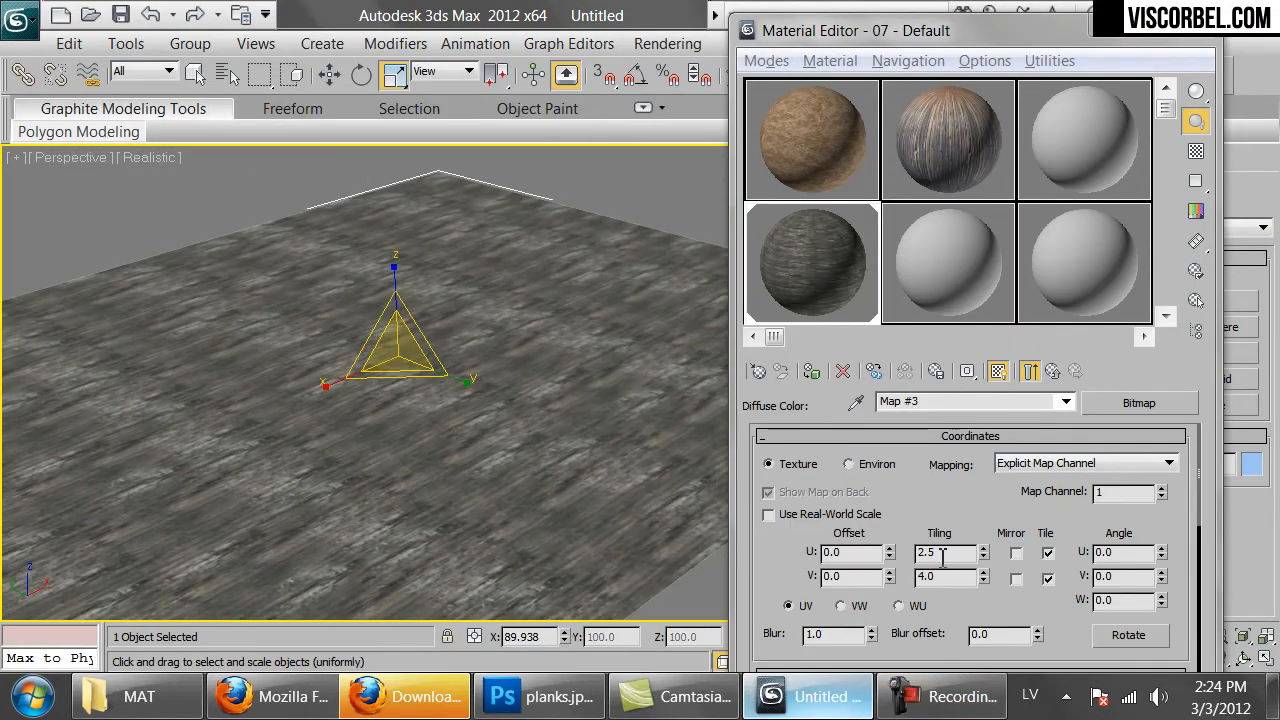
double_click(940, 555)
type("2")
key("Tab")
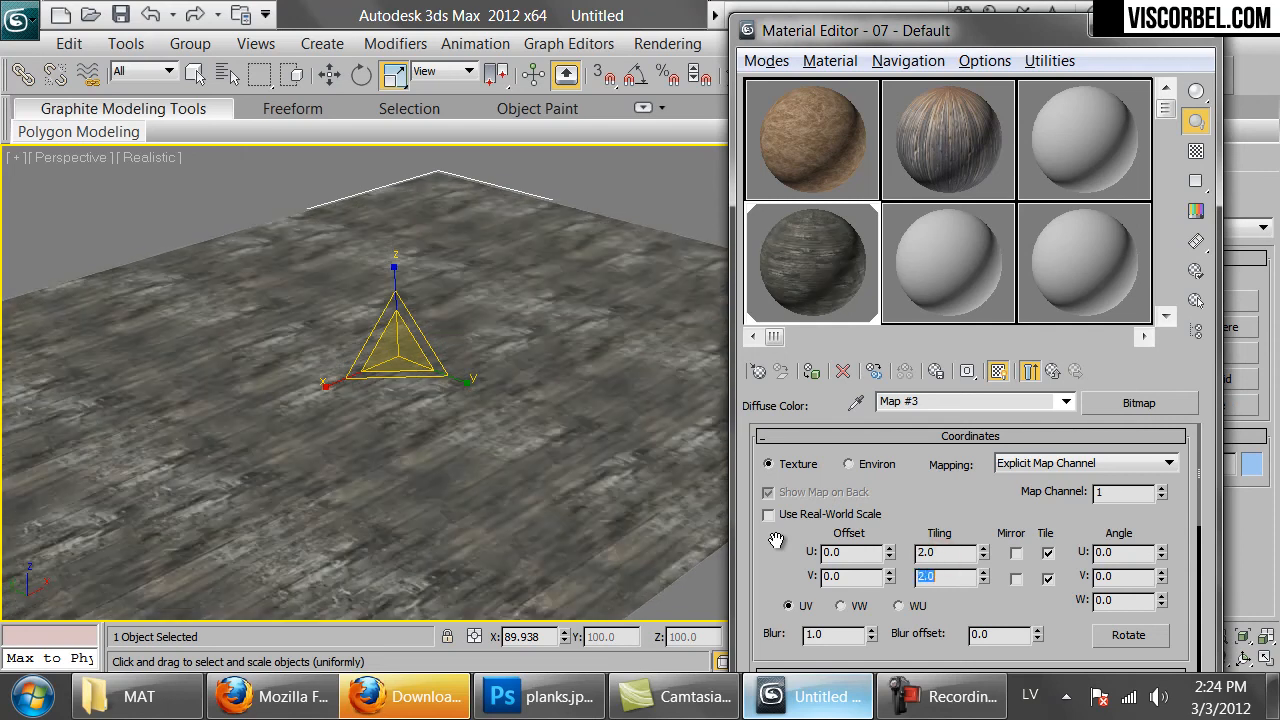
left_click_drag(589, 452, 730, 163)
left_click_drag(674, 200, 446, 342)
scroll(553, 372, "up", 5)
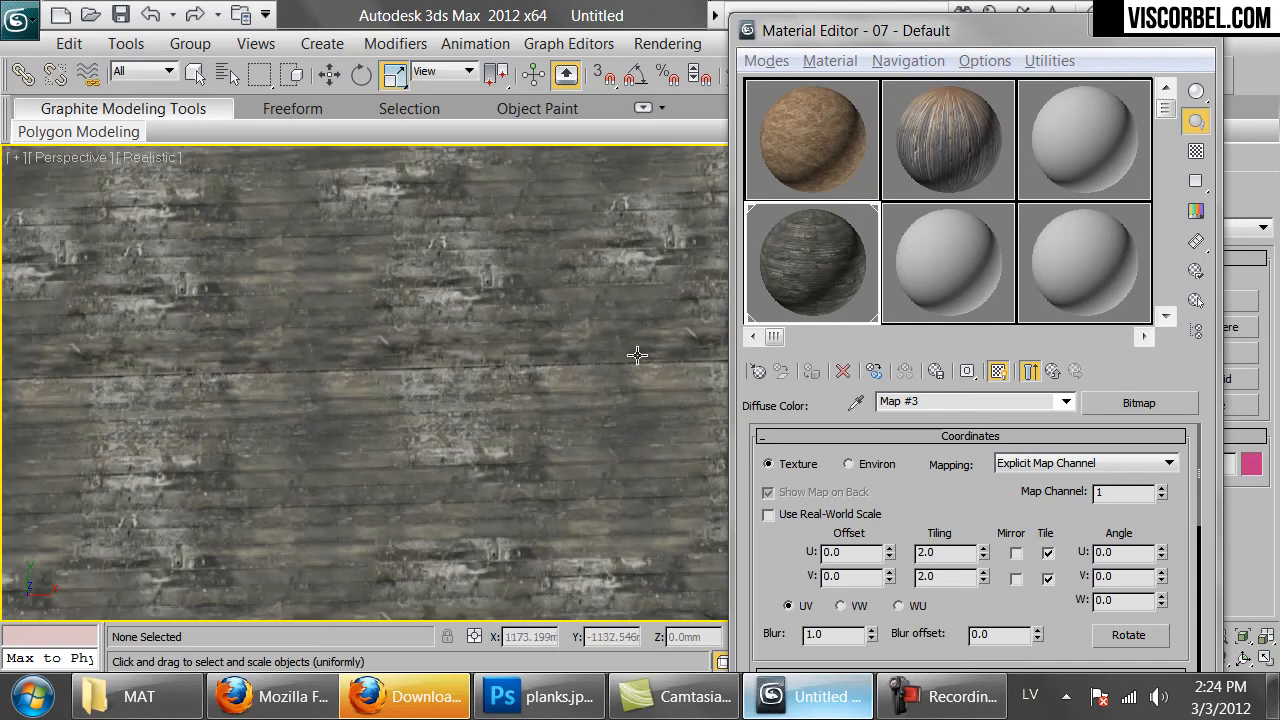
Set the planks bitmap's U and V tiling to 1.0 in the Material Editor
scroll(261, 390, "down", 4)
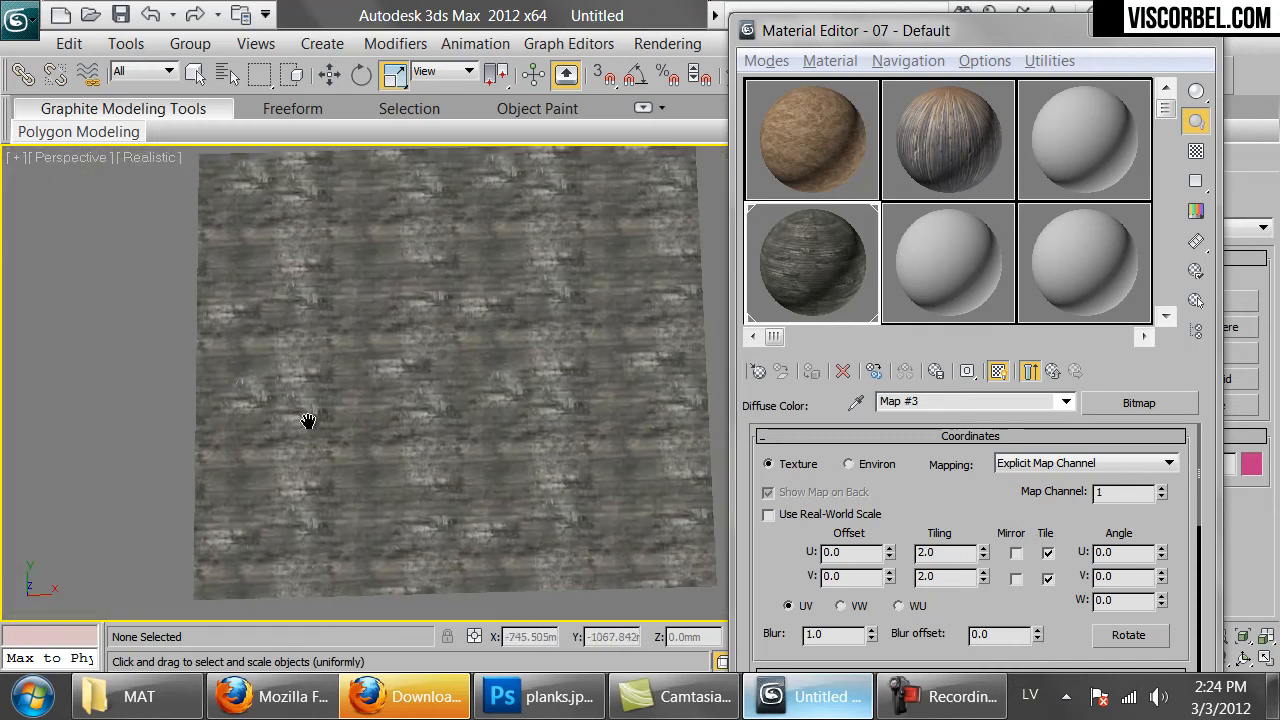
left_click_drag(306, 423, 400, 380)
left_click(965, 554)
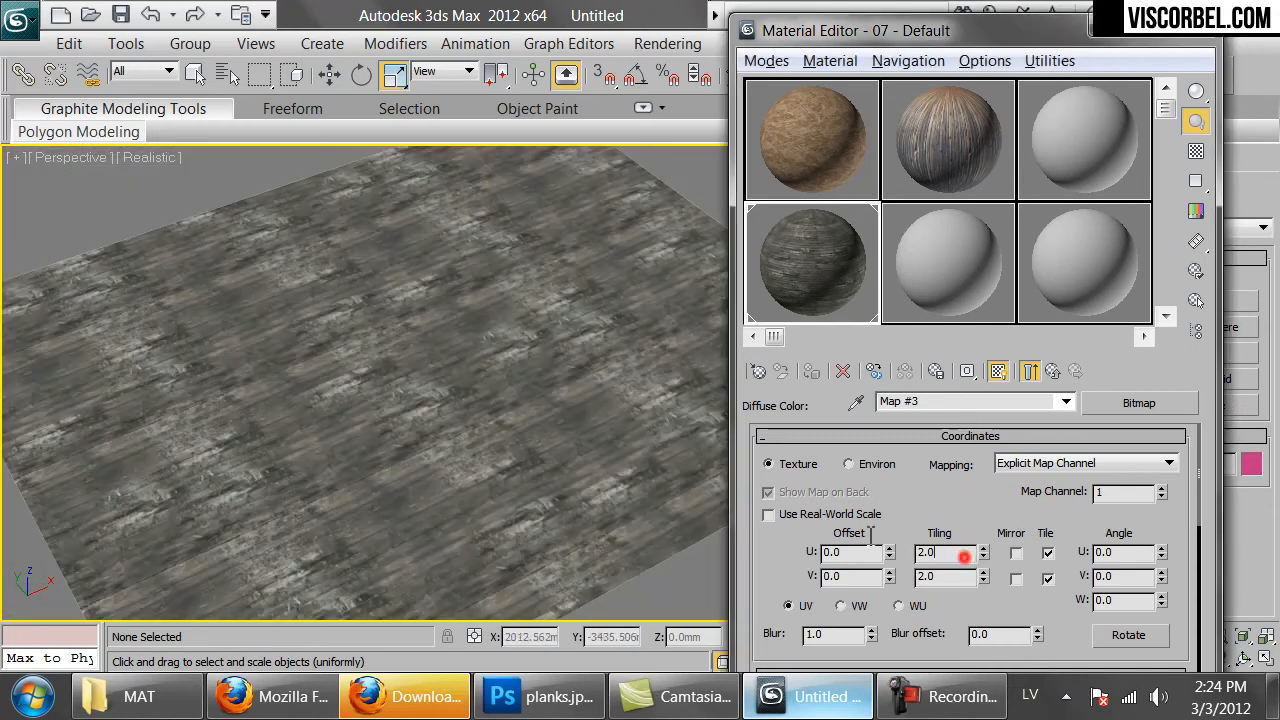
type("1")
key("Return")
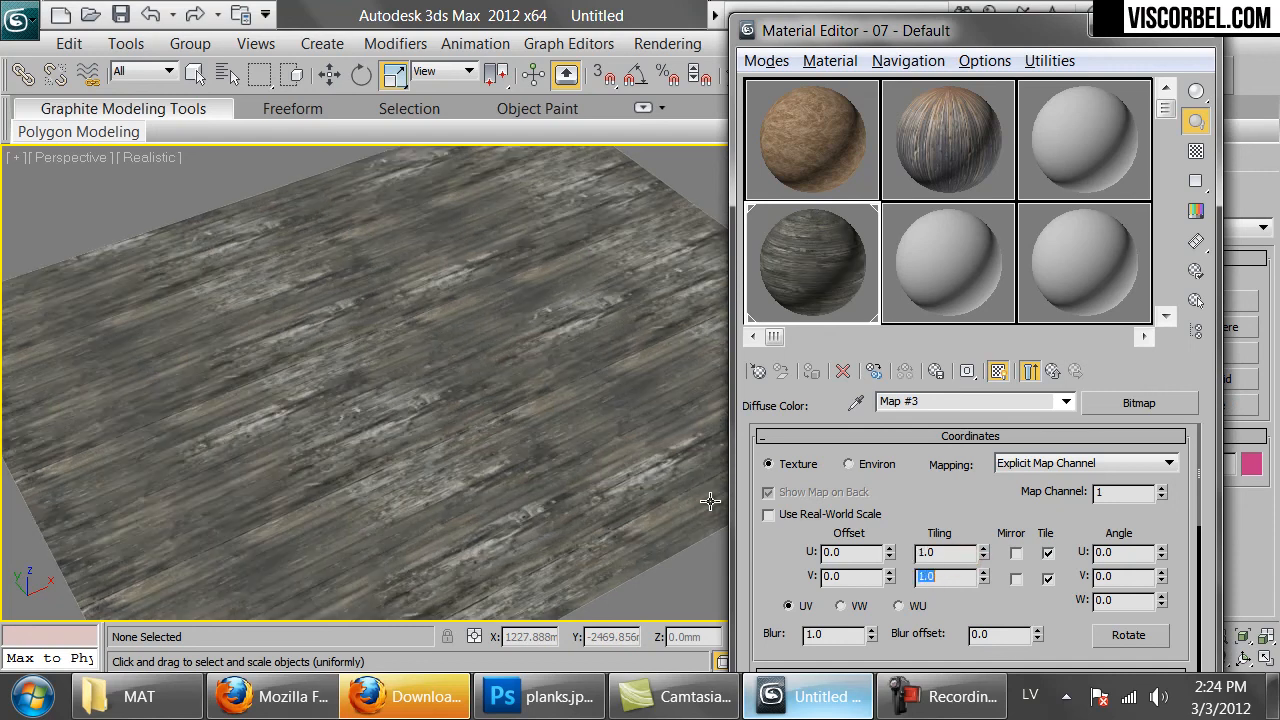
key("Return")
Compare the textured plane with the layered planks image in Photoshop, and examine the plane up close and from above in 3ds Max for repetition
scroll(409, 331, "down", 5)
left_click_drag(368, 398, 416, 492)
left_click(540, 697)
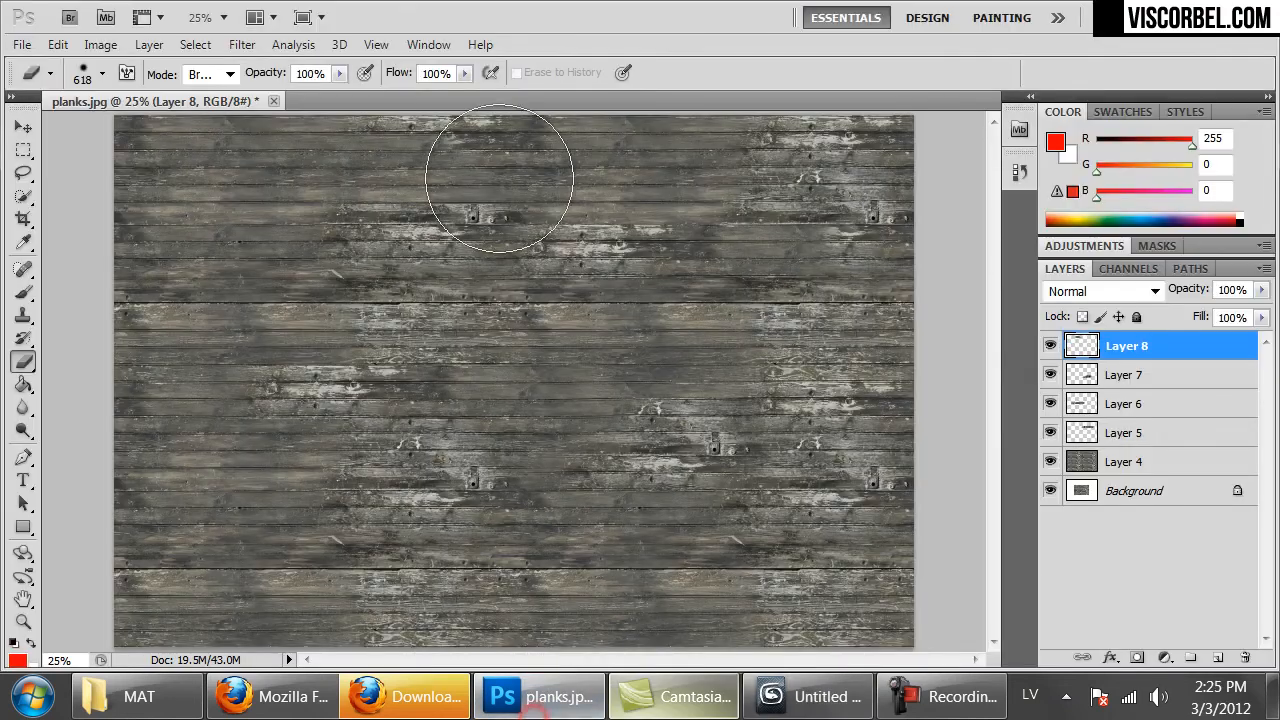
left_click(771, 690)
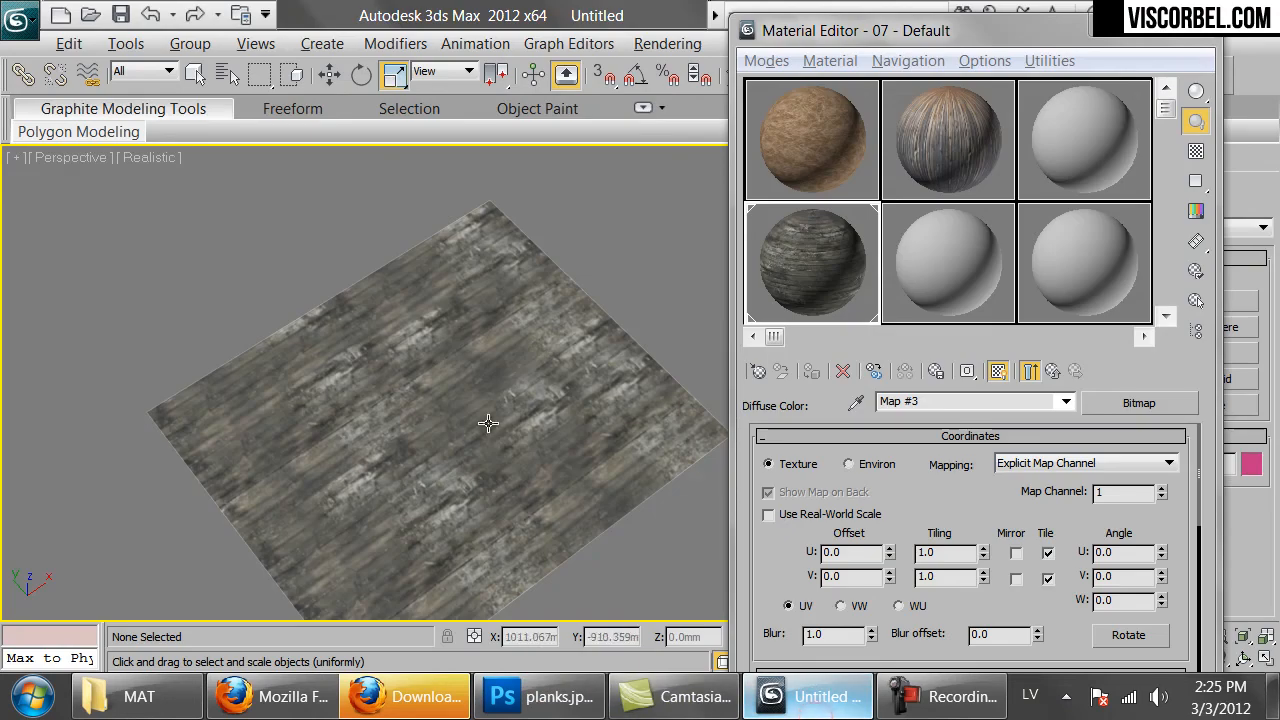
scroll(488, 423, "down", 2)
scroll(389, 366, "up", 8)
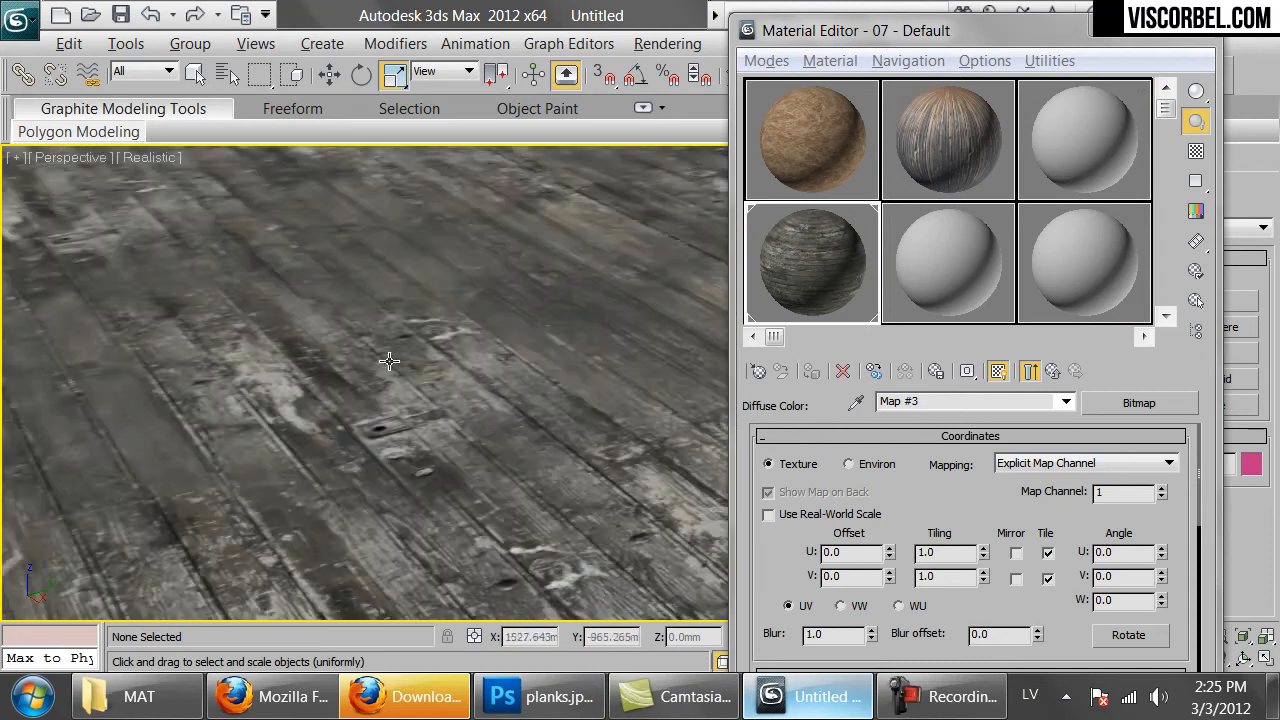
scroll(389, 366, "down", 6)
left_click_drag(389, 366, 515, 490)
scroll(603, 289, "up", 4)
scroll(568, 372, "up", 2)
scroll(567, 389, "up", 1)
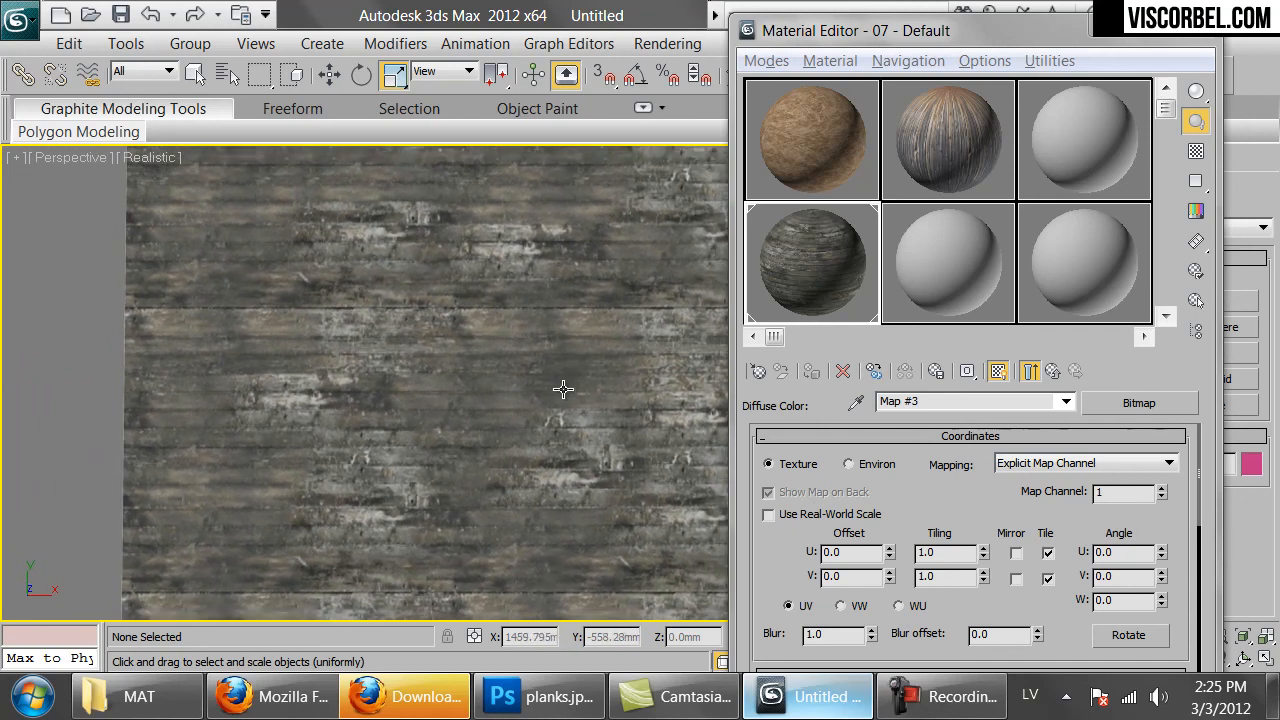
scroll(523, 339, "down", 5)
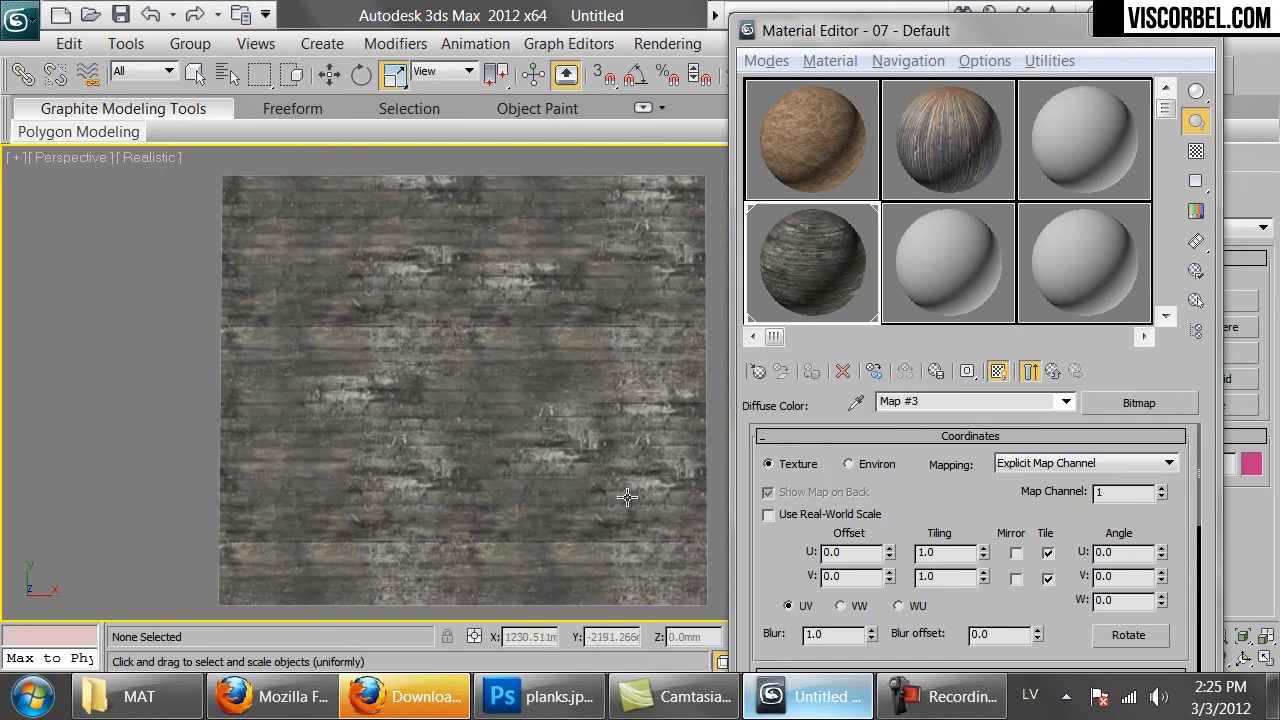
Close the Material Editor and view the plank-textured plane up close from a low angle
left_click(1188, 32)
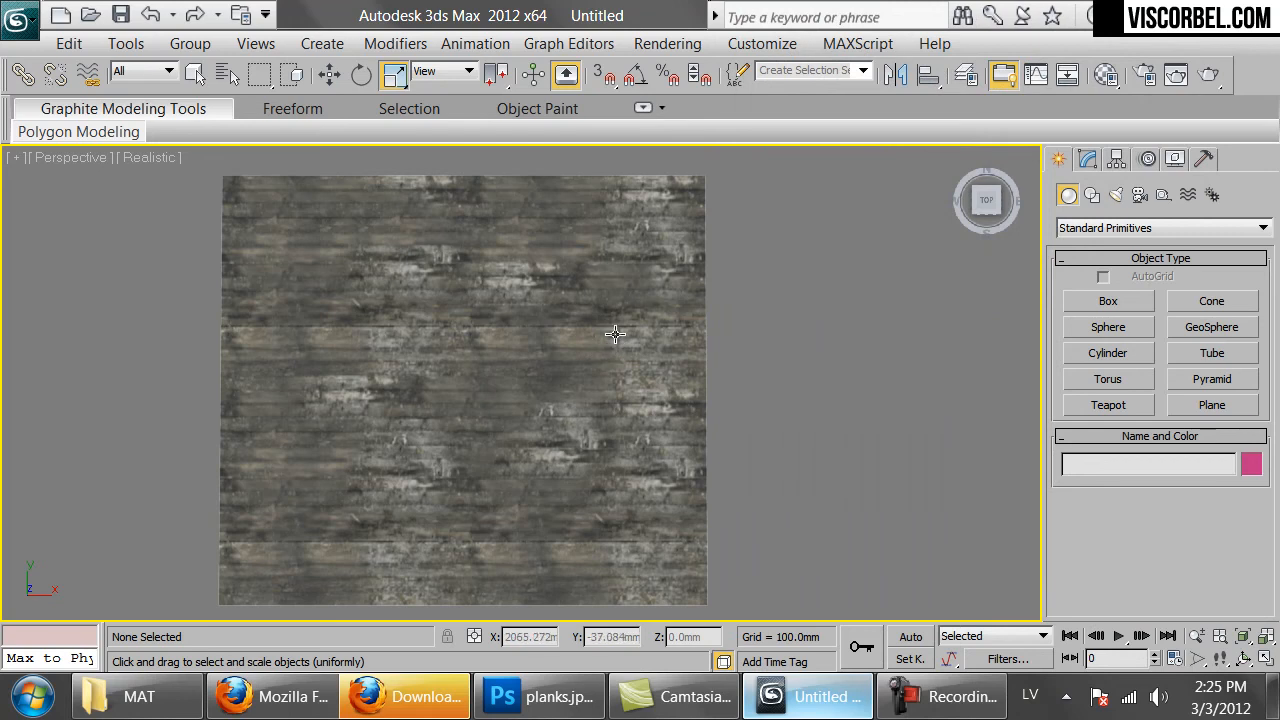
scroll(494, 386, "up", 3)
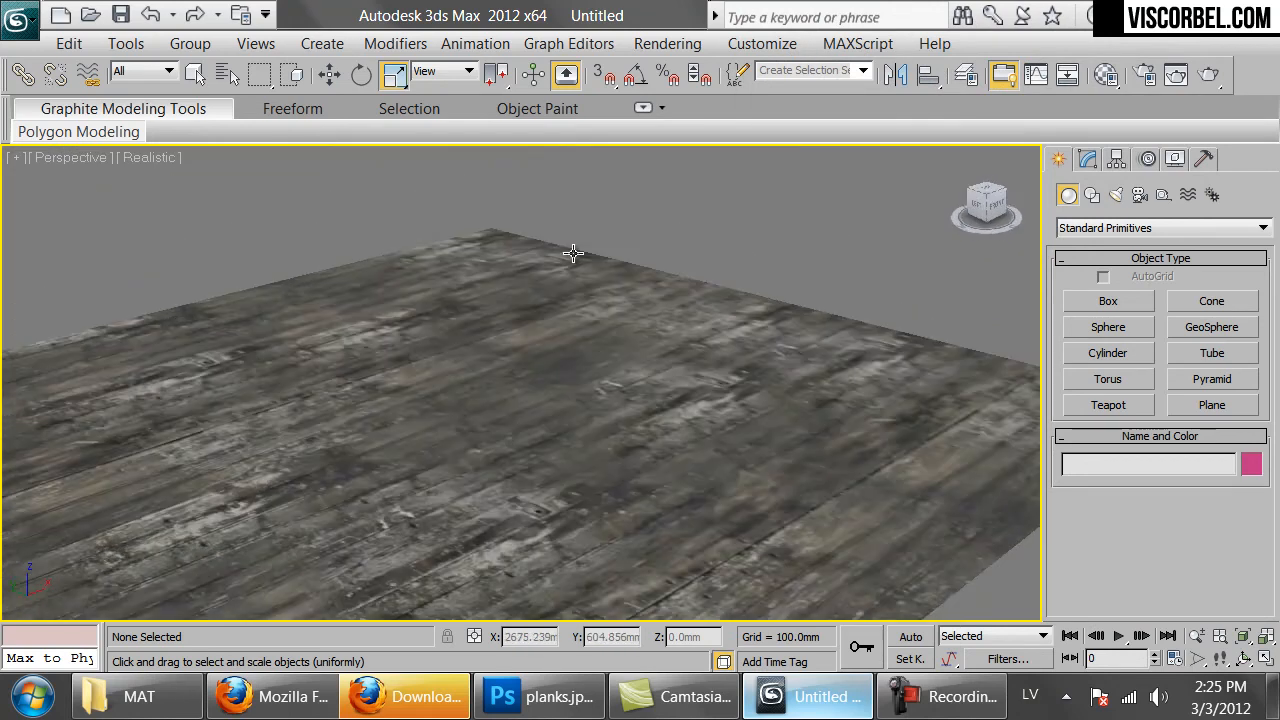